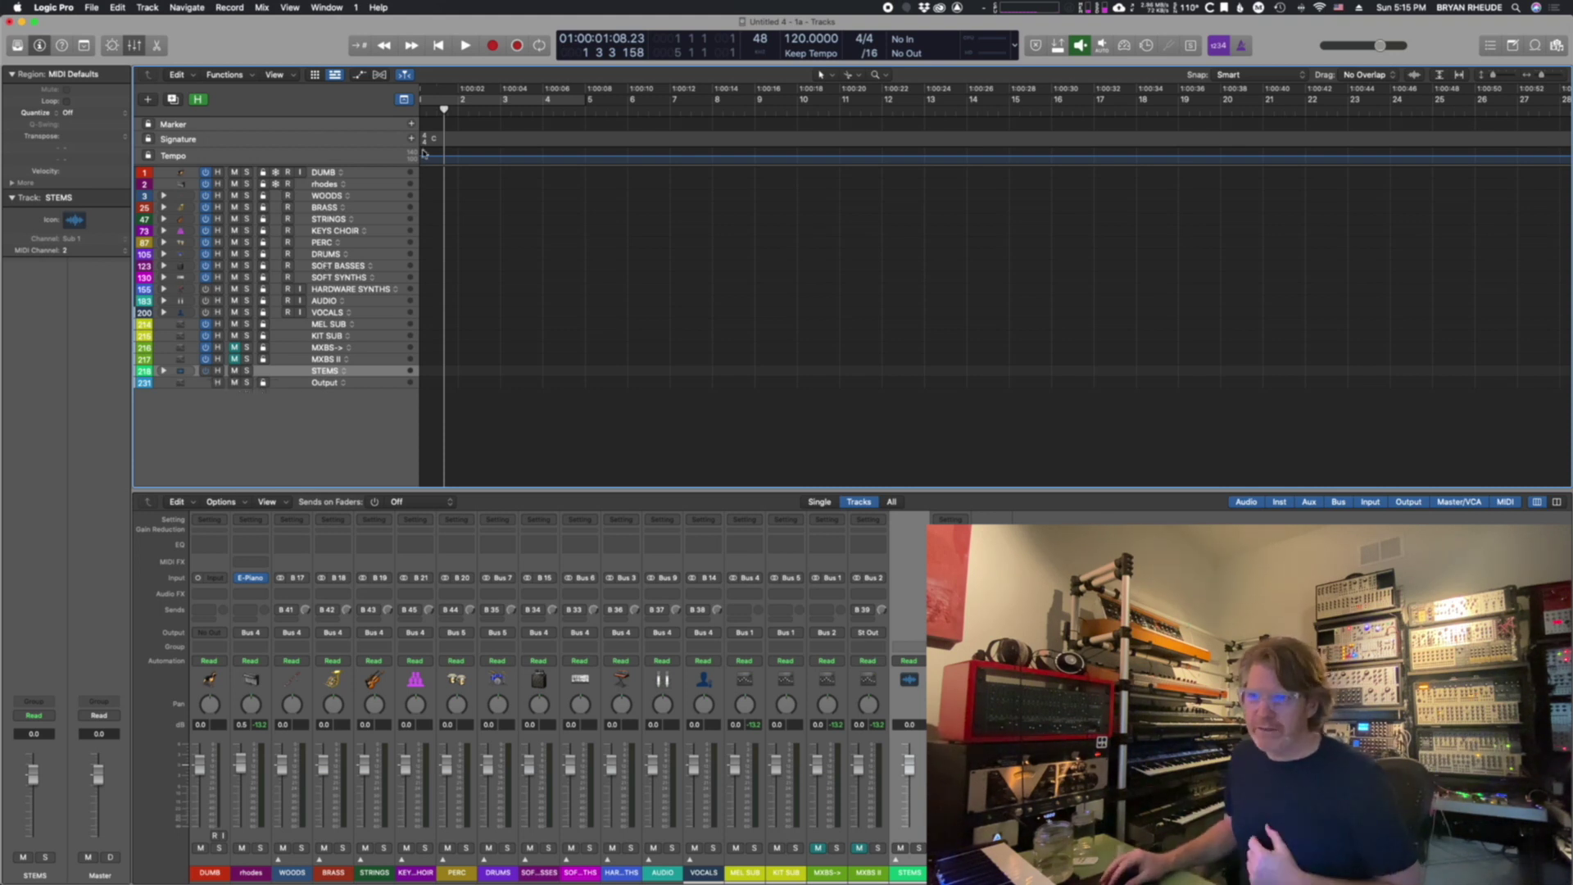
Step: Select the DUMB, rhodes and WOODS tracks one after another to inspect each one's settings
{"action": "left_click", "coordinate": [373, 176]}
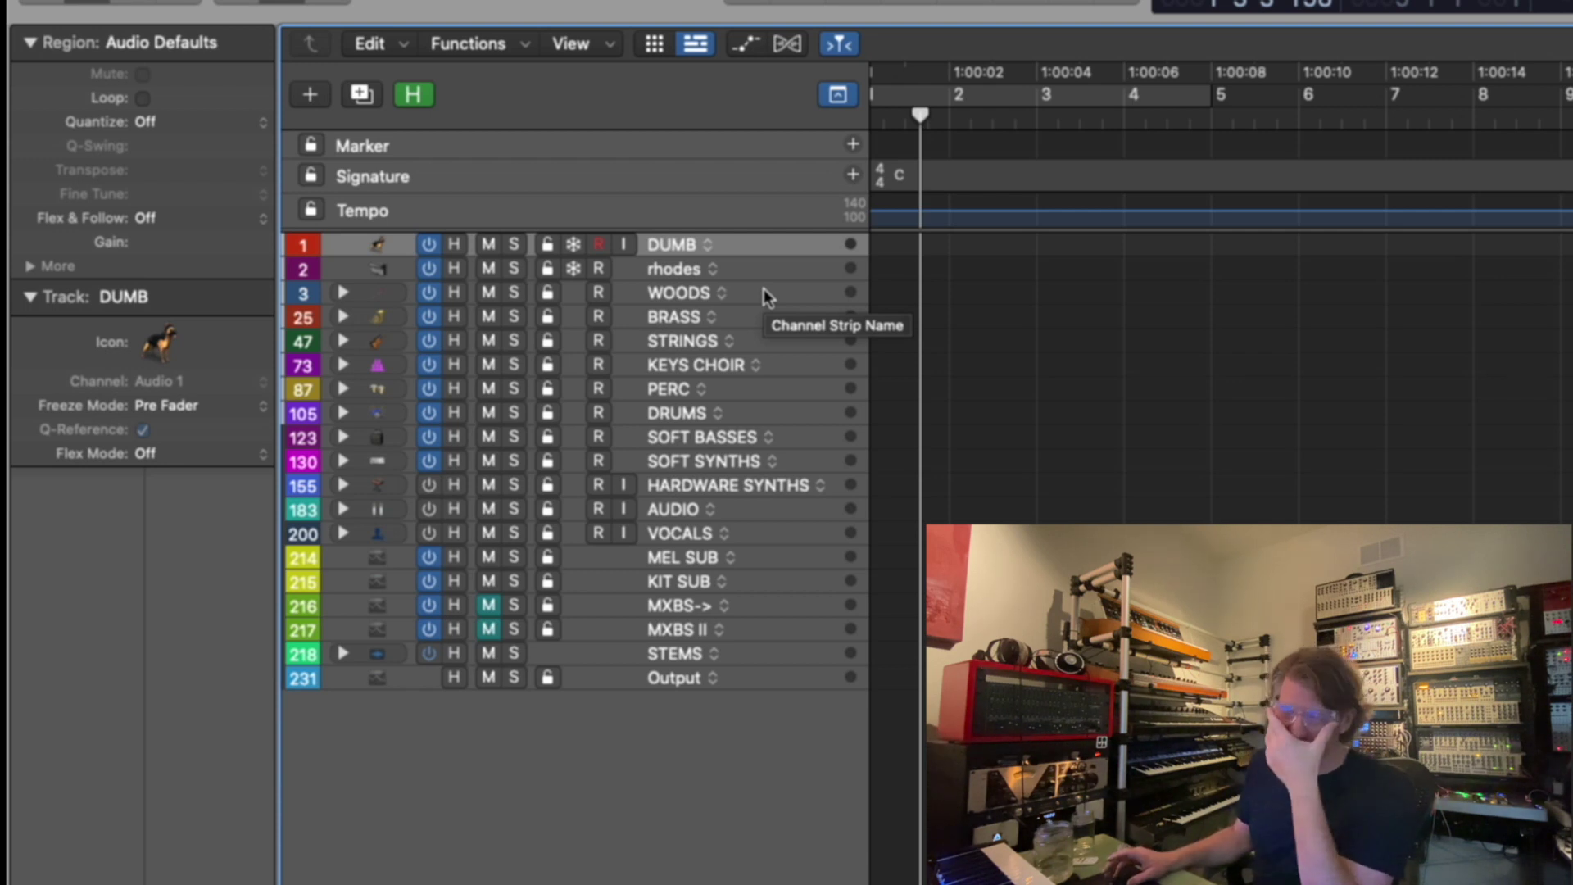
{"action": "left_click", "coordinate": [774, 269]}
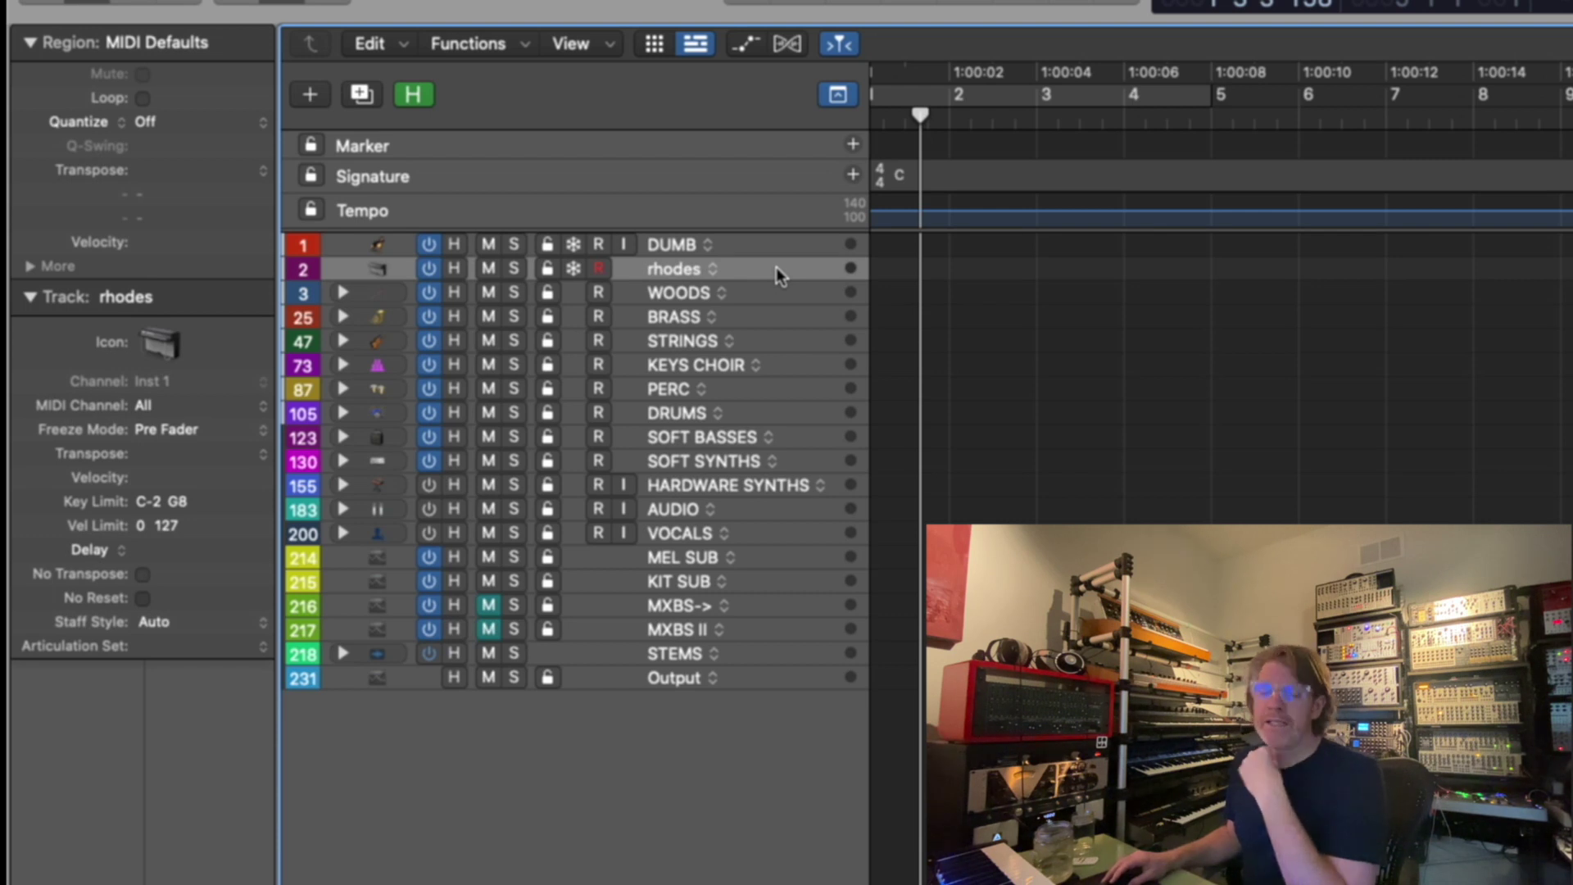
{"action": "left_click", "coordinate": [619, 291]}
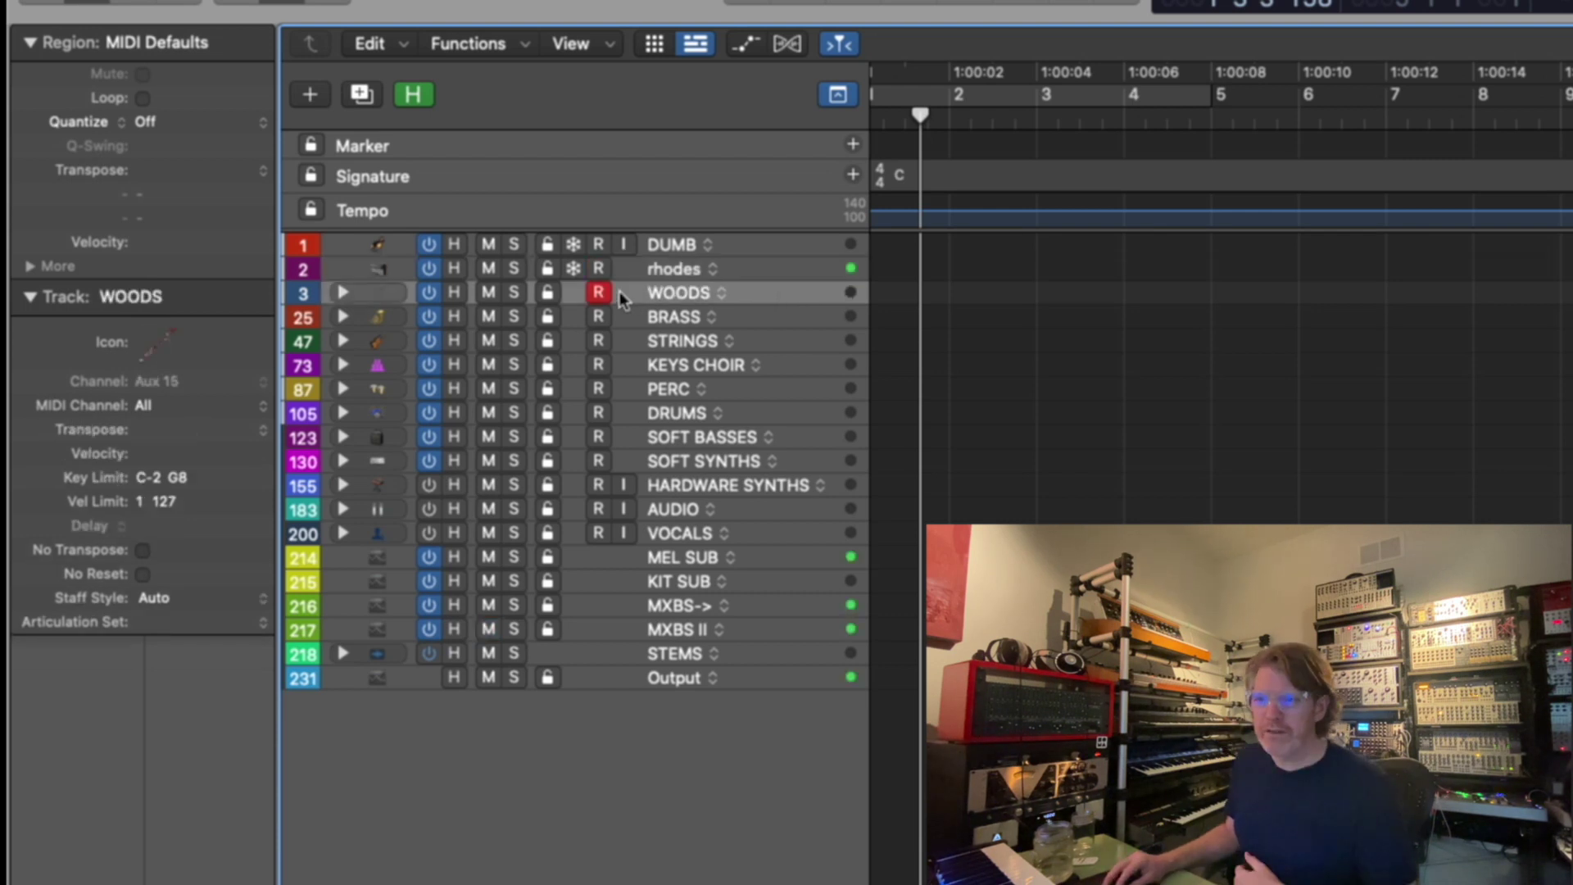
Step: Expand the WOODS stack, select its WOODS VERB track, and collapse the stack again
{"action": "left_click", "coordinate": [342, 293]}
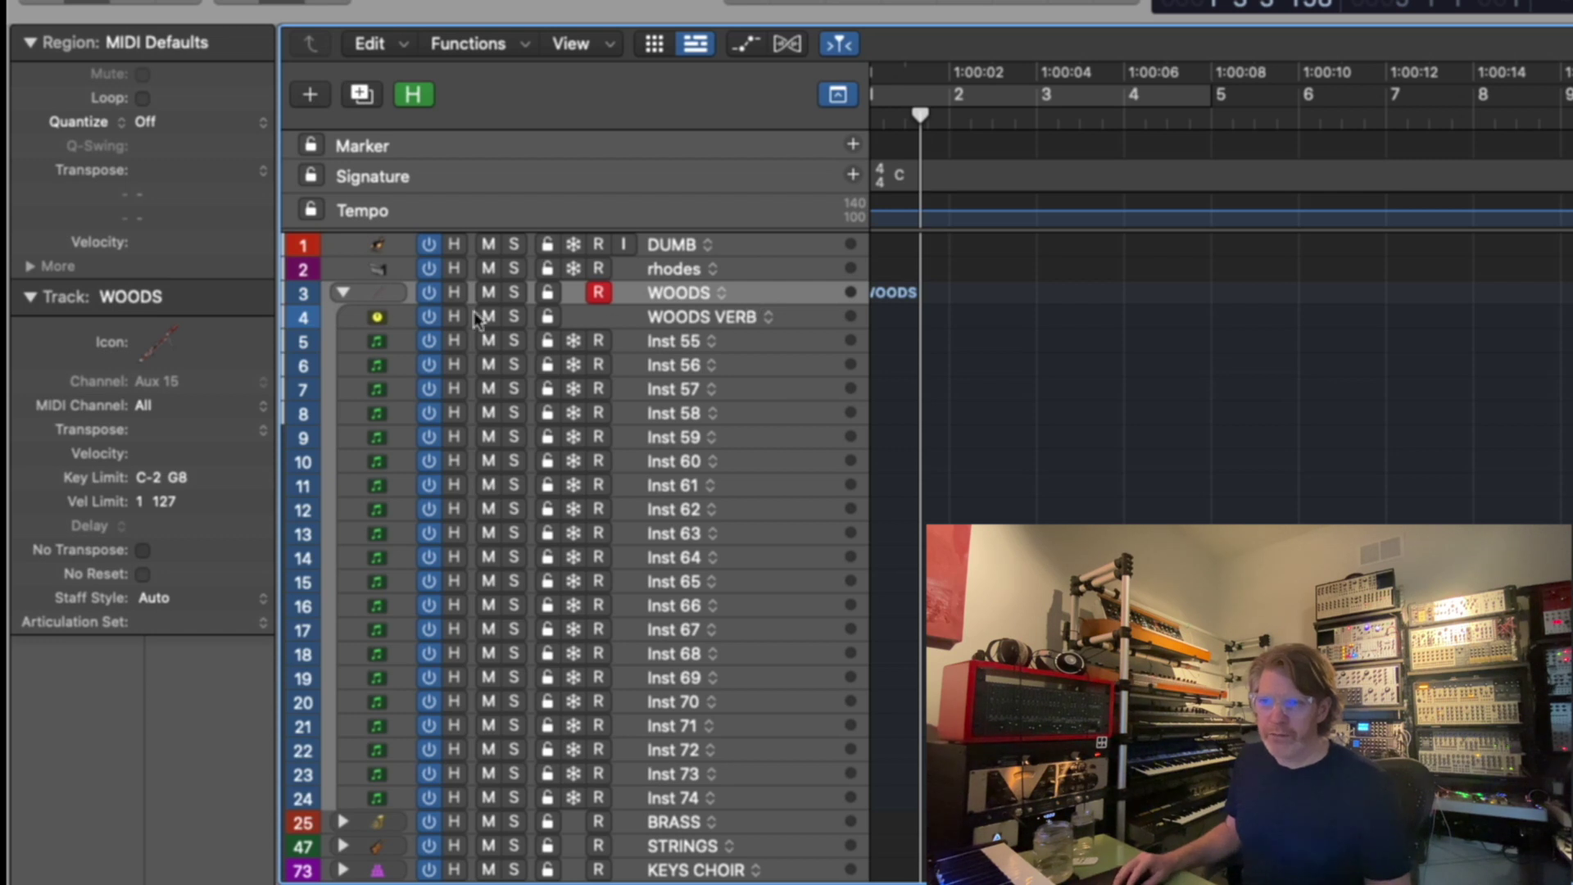
{"action": "left_click", "coordinate": [805, 322]}
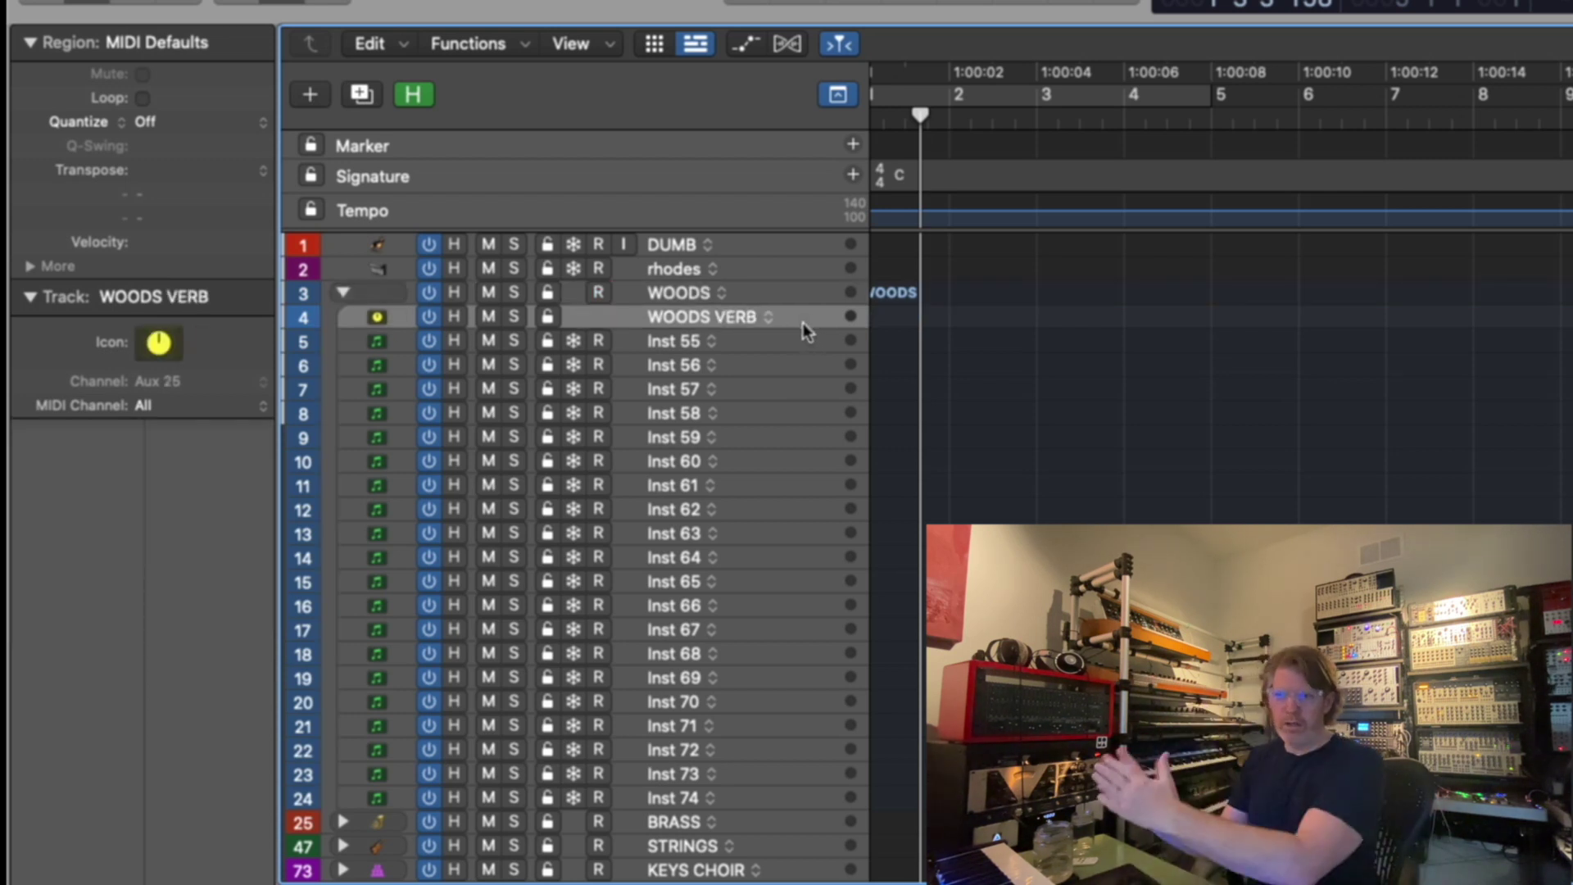
{"action": "left_click", "coordinate": [342, 293]}
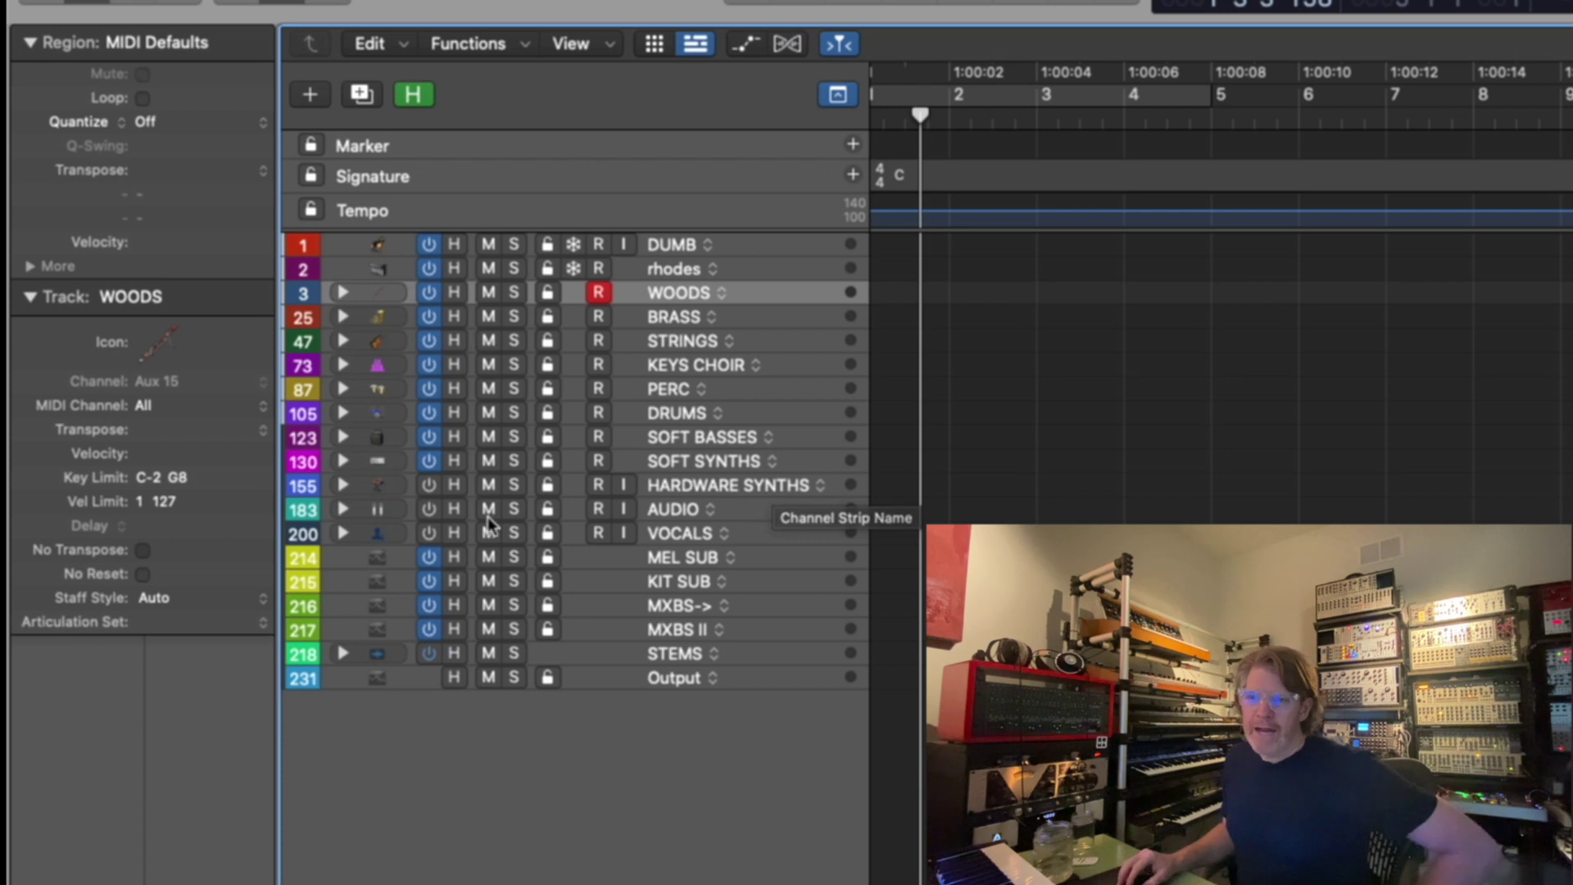
Step: Look inside the AUDIO stack and the VOCALS stack, collapsing each one again
{"action": "left_click", "coordinate": [342, 509]}
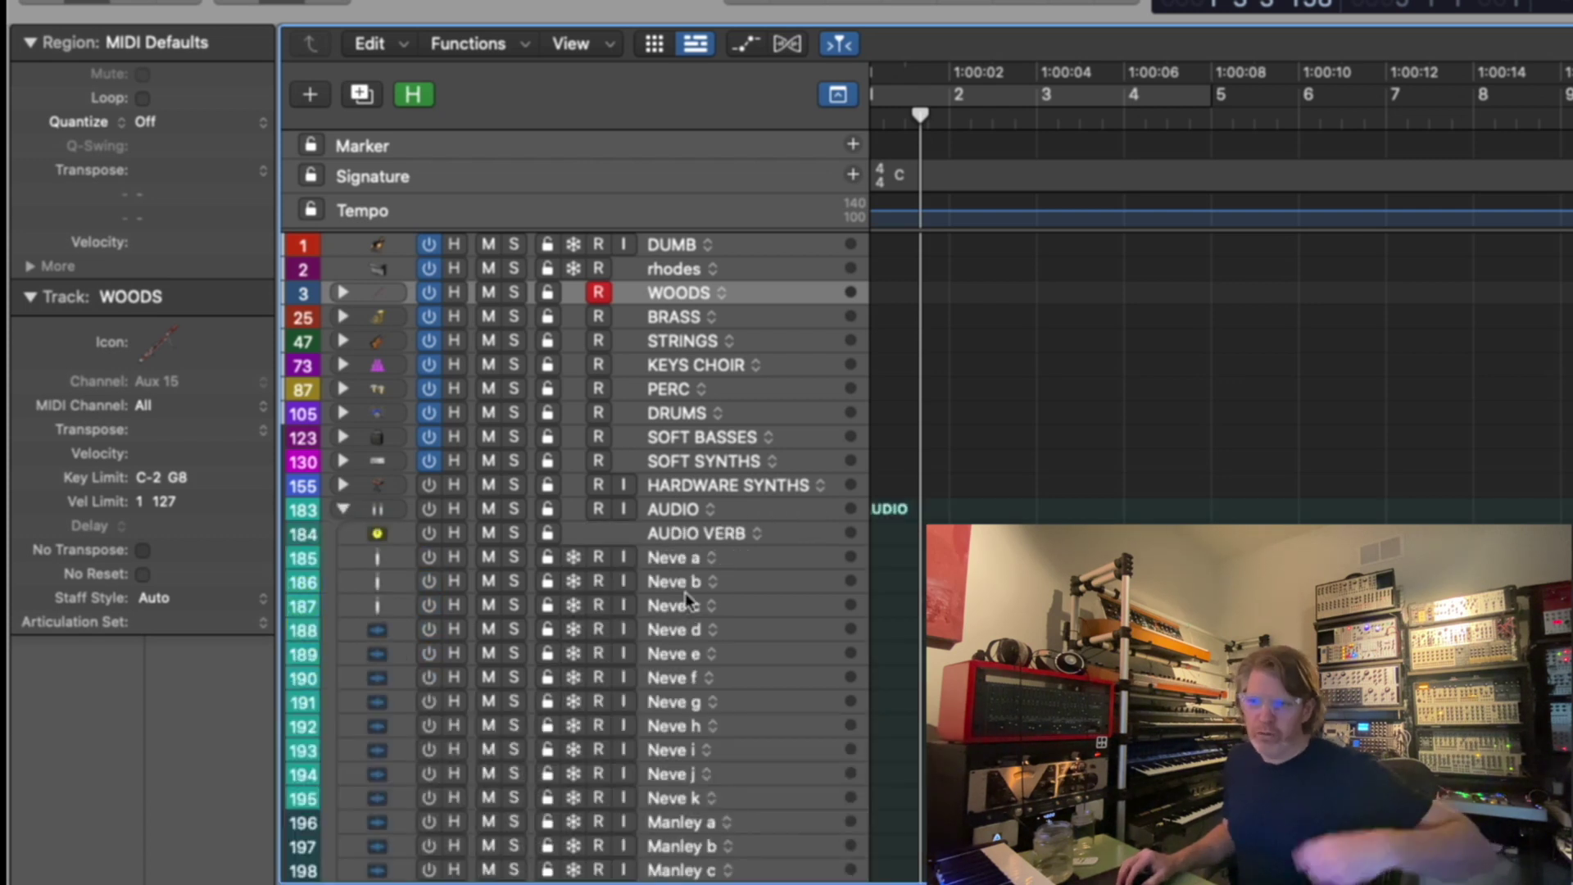
{"action": "left_click", "coordinate": [345, 507]}
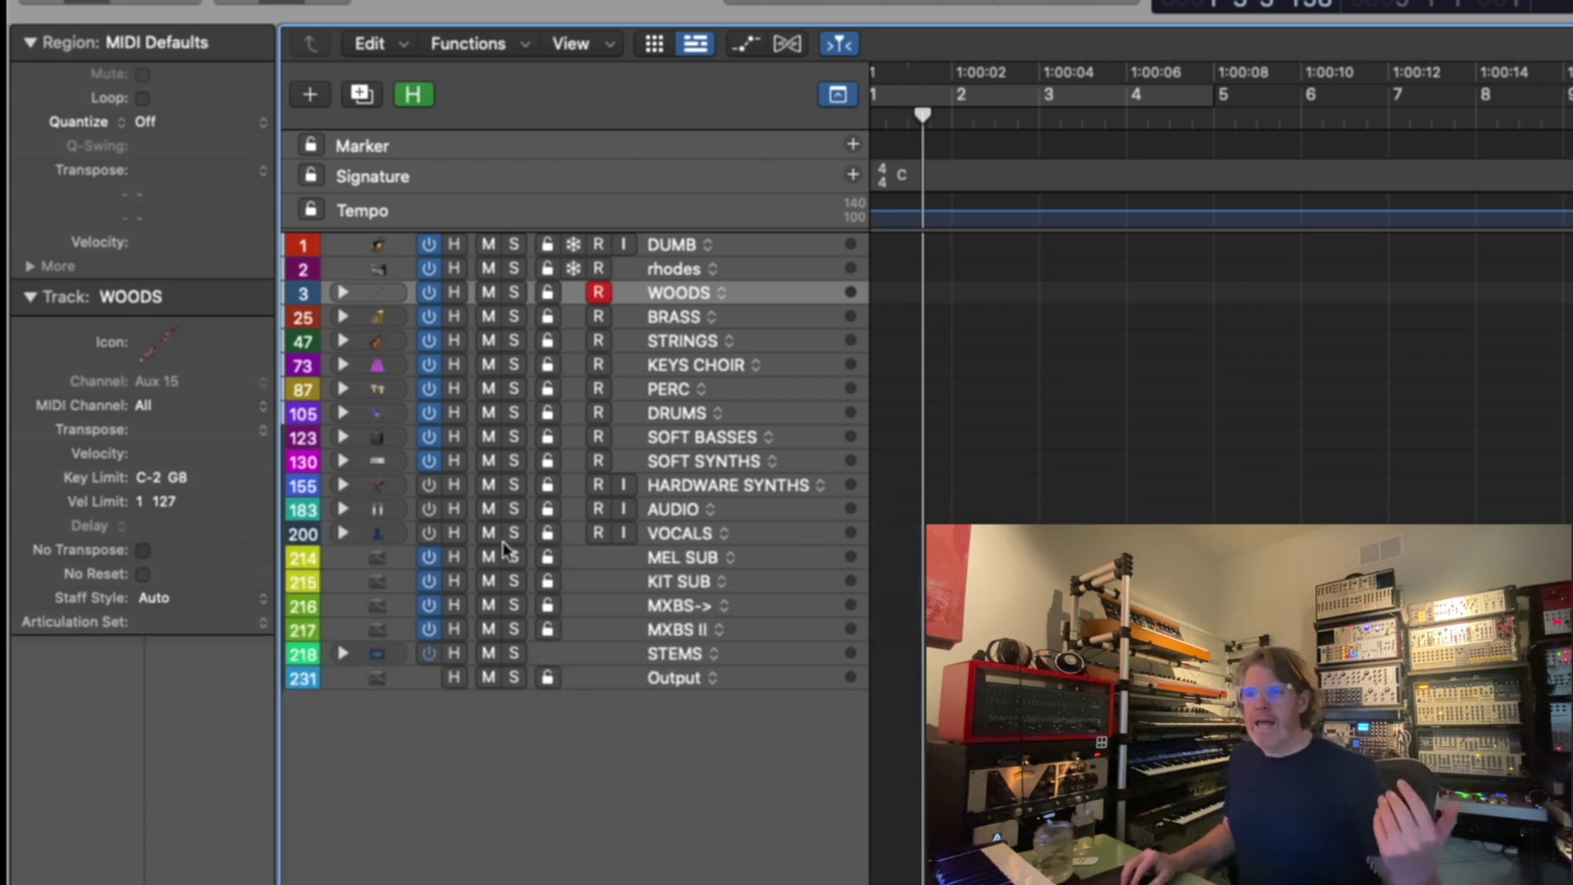
{"action": "left_click", "coordinate": [759, 534]}
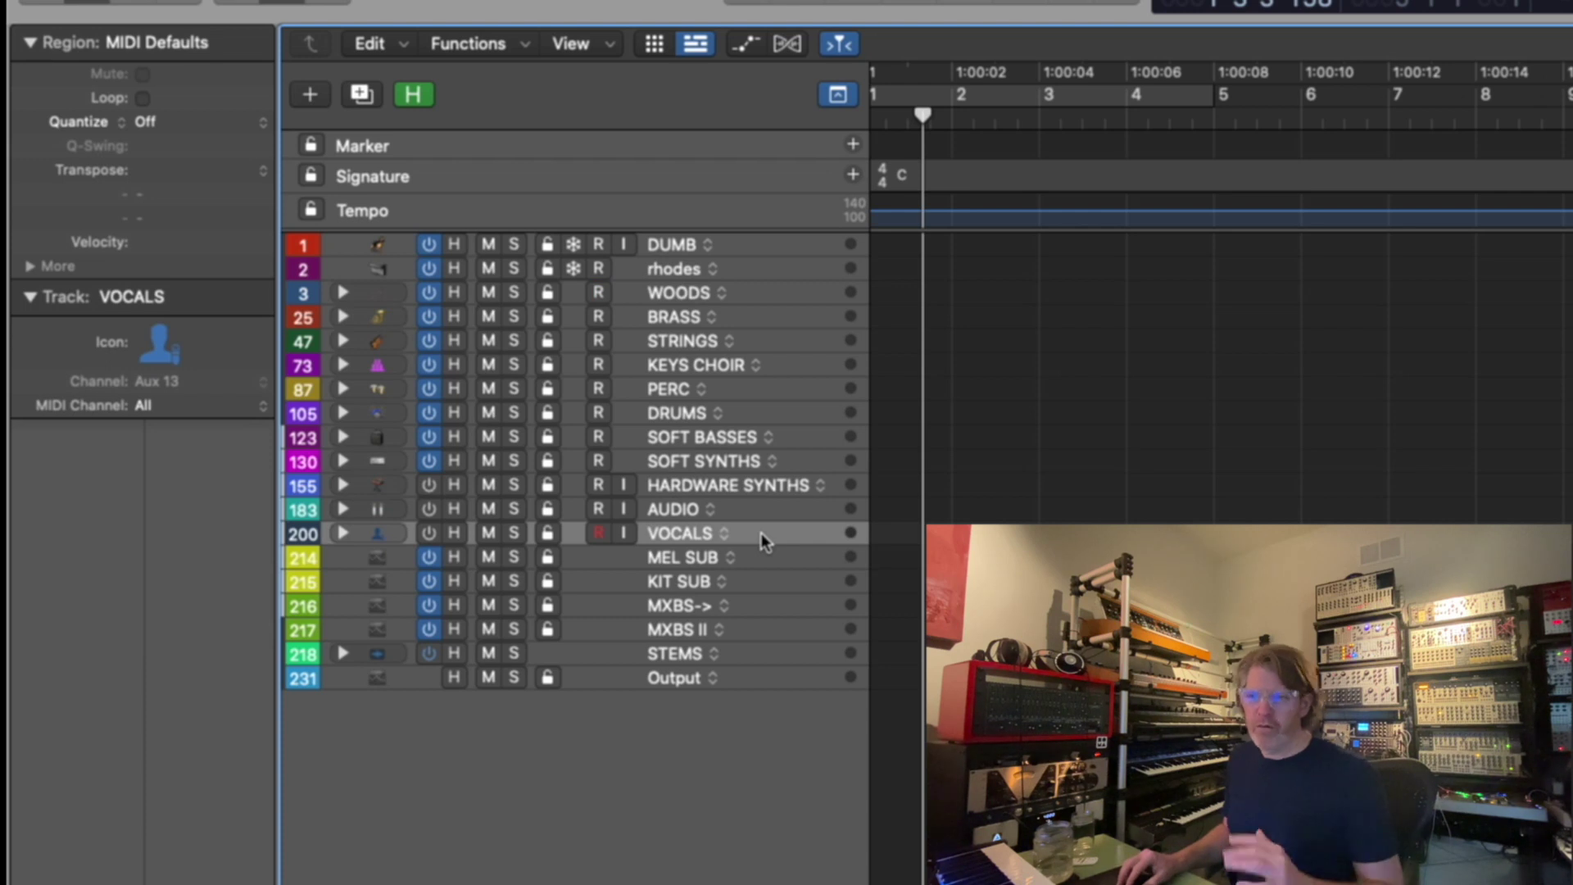
{"action": "left_click", "coordinate": [344, 534]}
{"action": "left_click", "coordinate": [344, 534]}
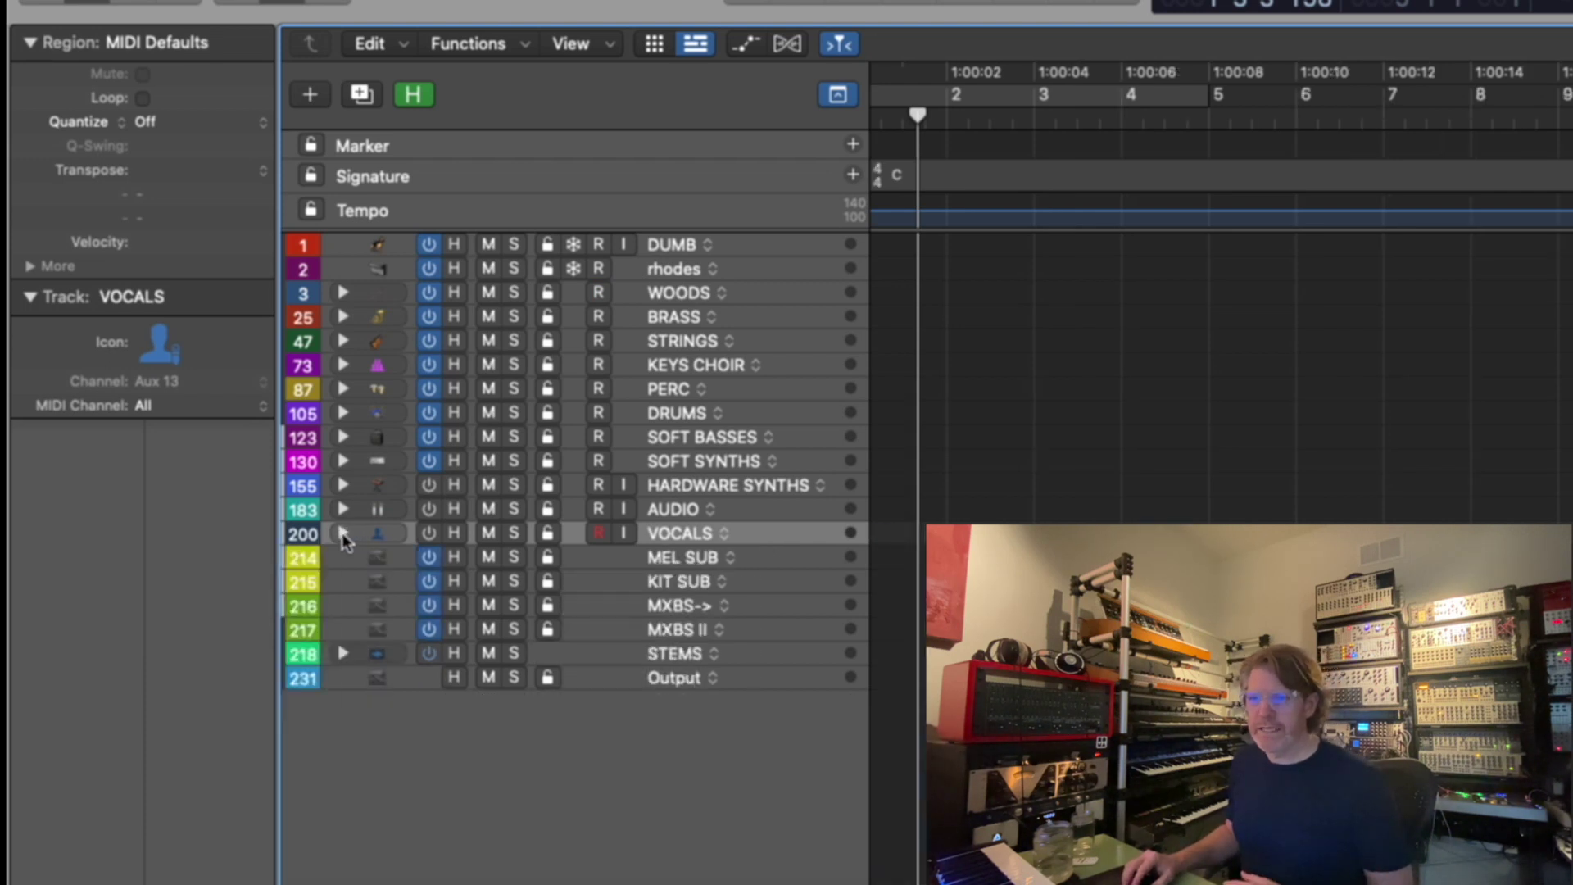
Step: Examine the contents of the AUDIO and SOFT BASSES stacks and collapse both again
{"action": "left_click", "coordinate": [343, 509]}
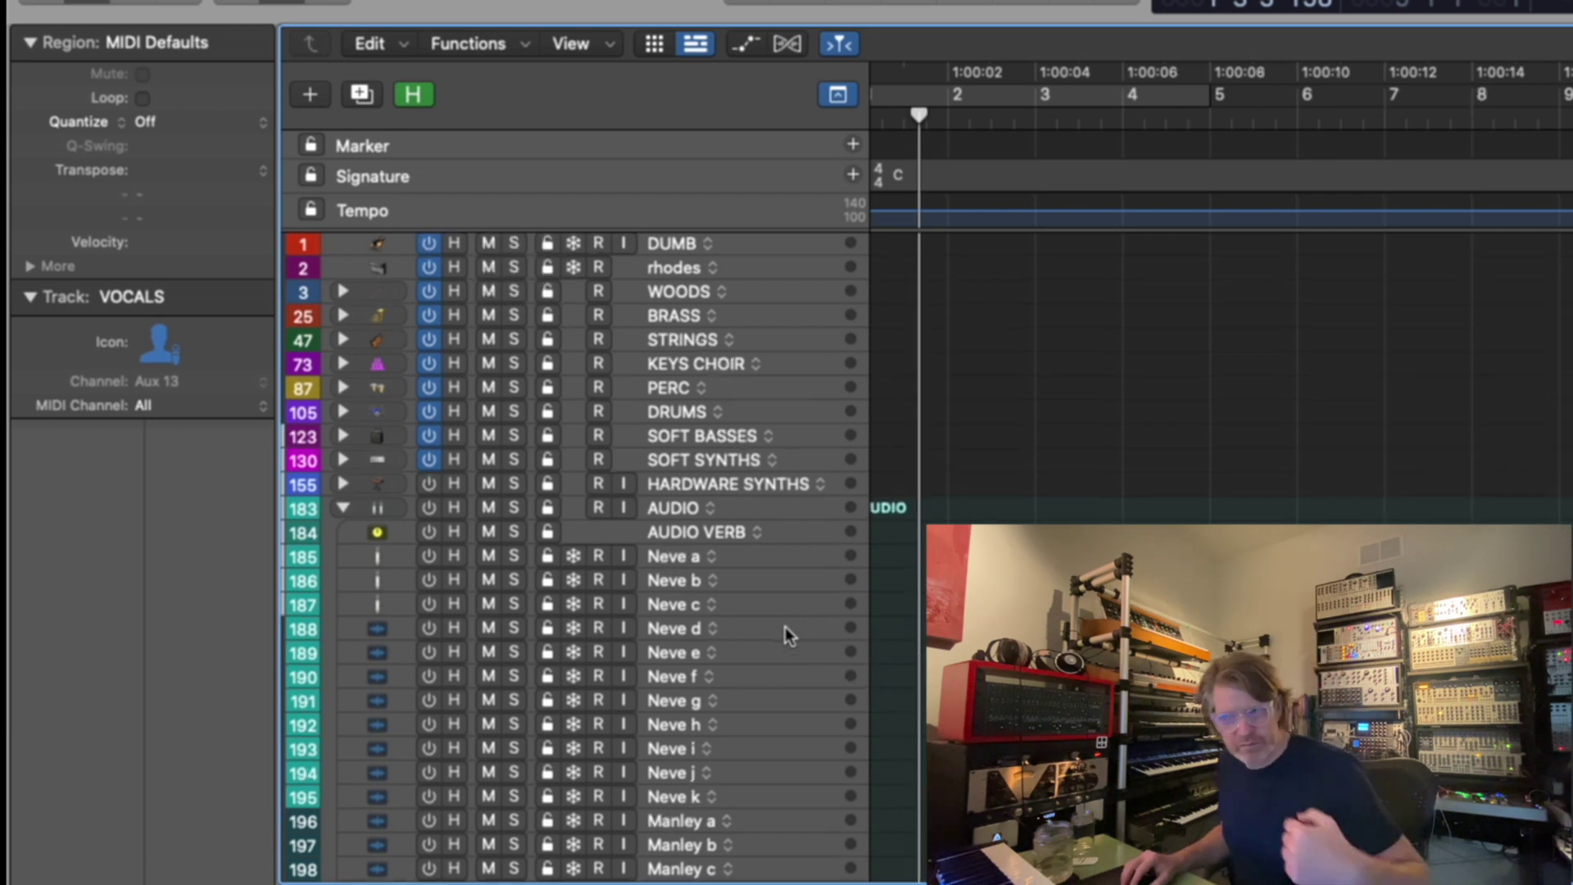
{"action": "left_click", "coordinate": [342, 435]}
{"action": "left_click", "coordinate": [343, 435]}
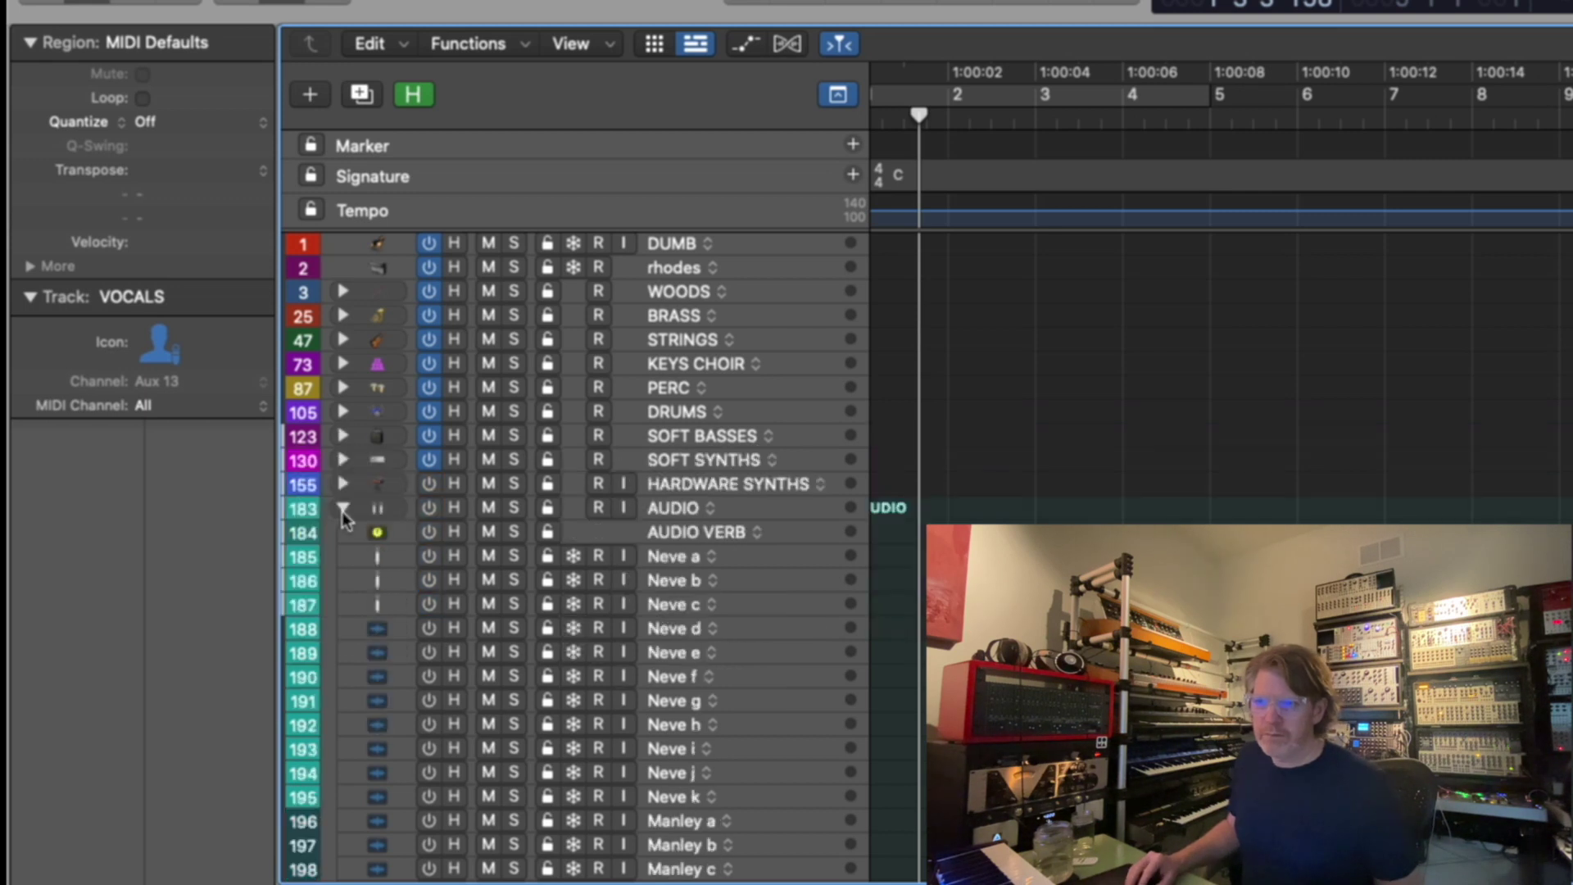
{"action": "left_click", "coordinate": [342, 508]}
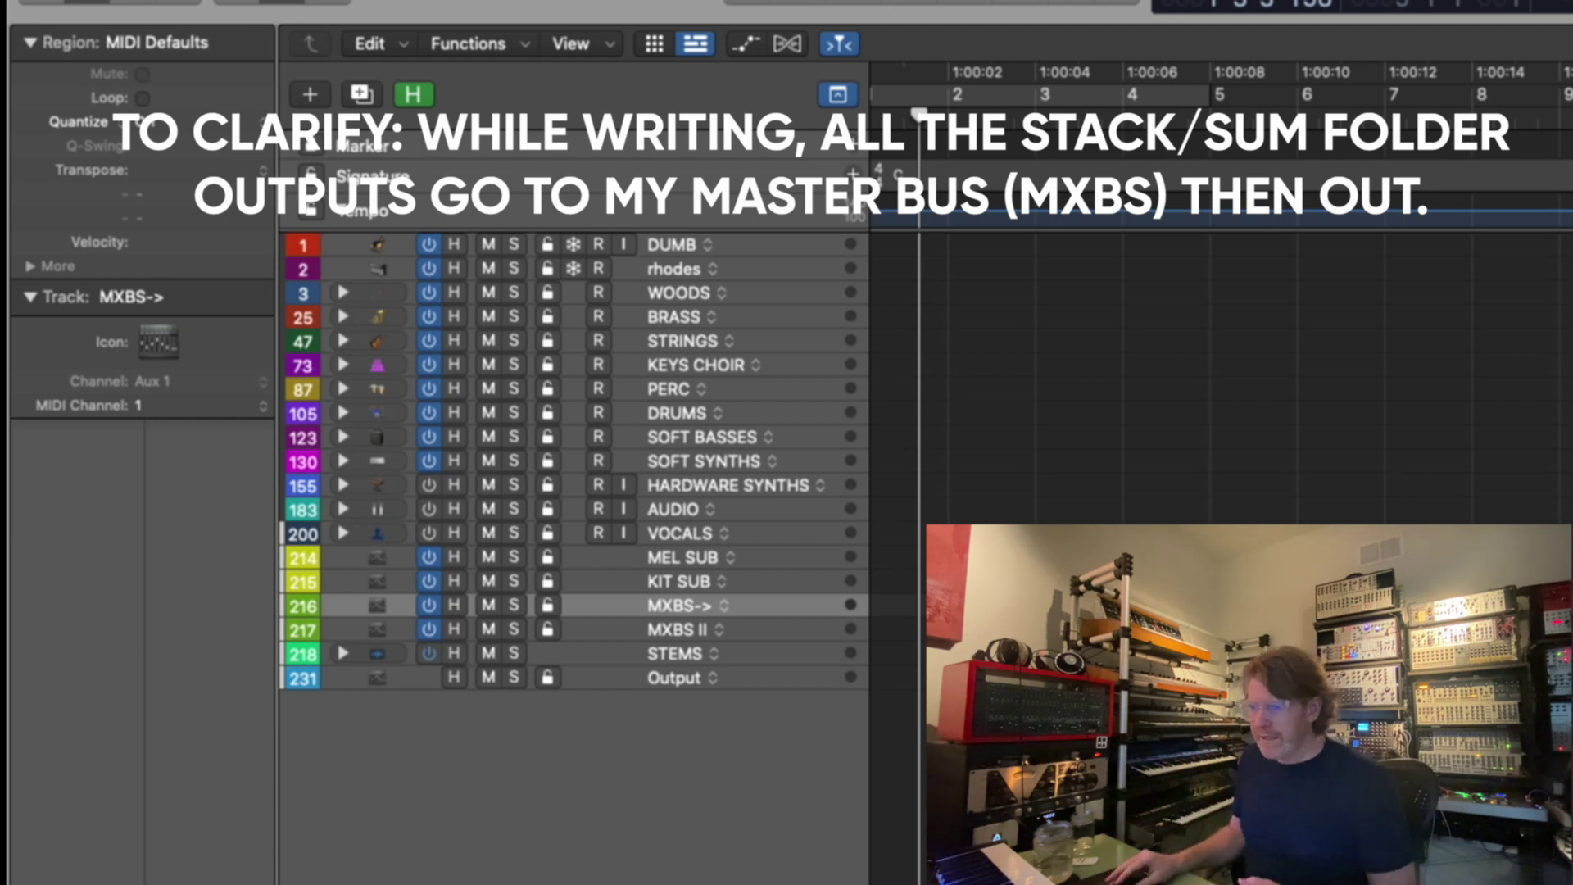
Step: Step from the MXBS II bus to the STEMS stack and expand it to show its stem tracks
{"action": "key", "text": "Down"}
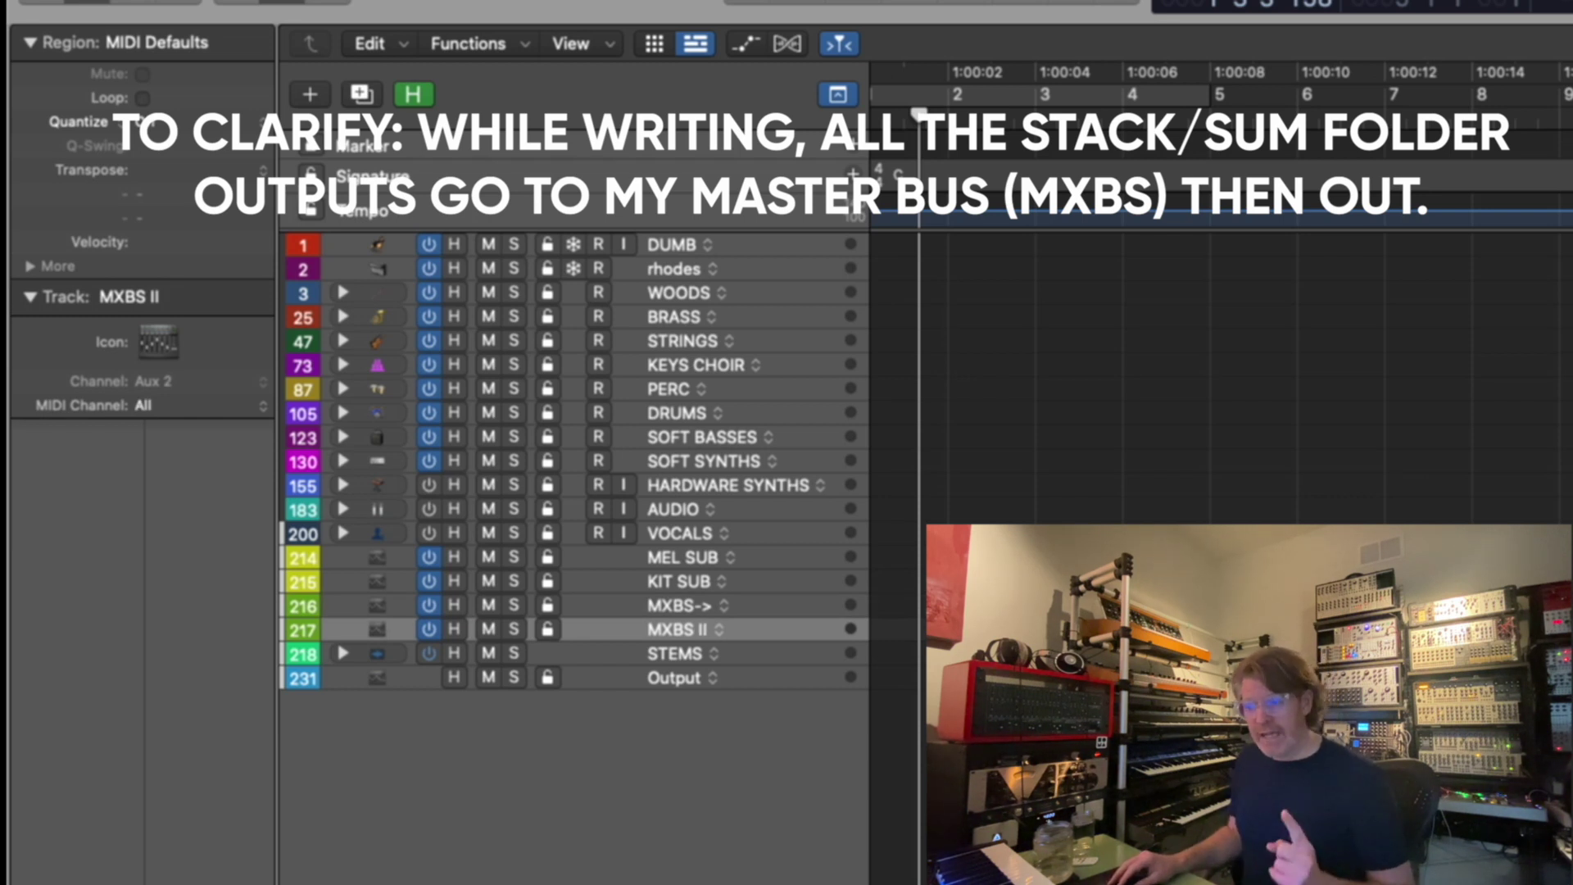
{"action": "left_click", "coordinate": [425, 649]}
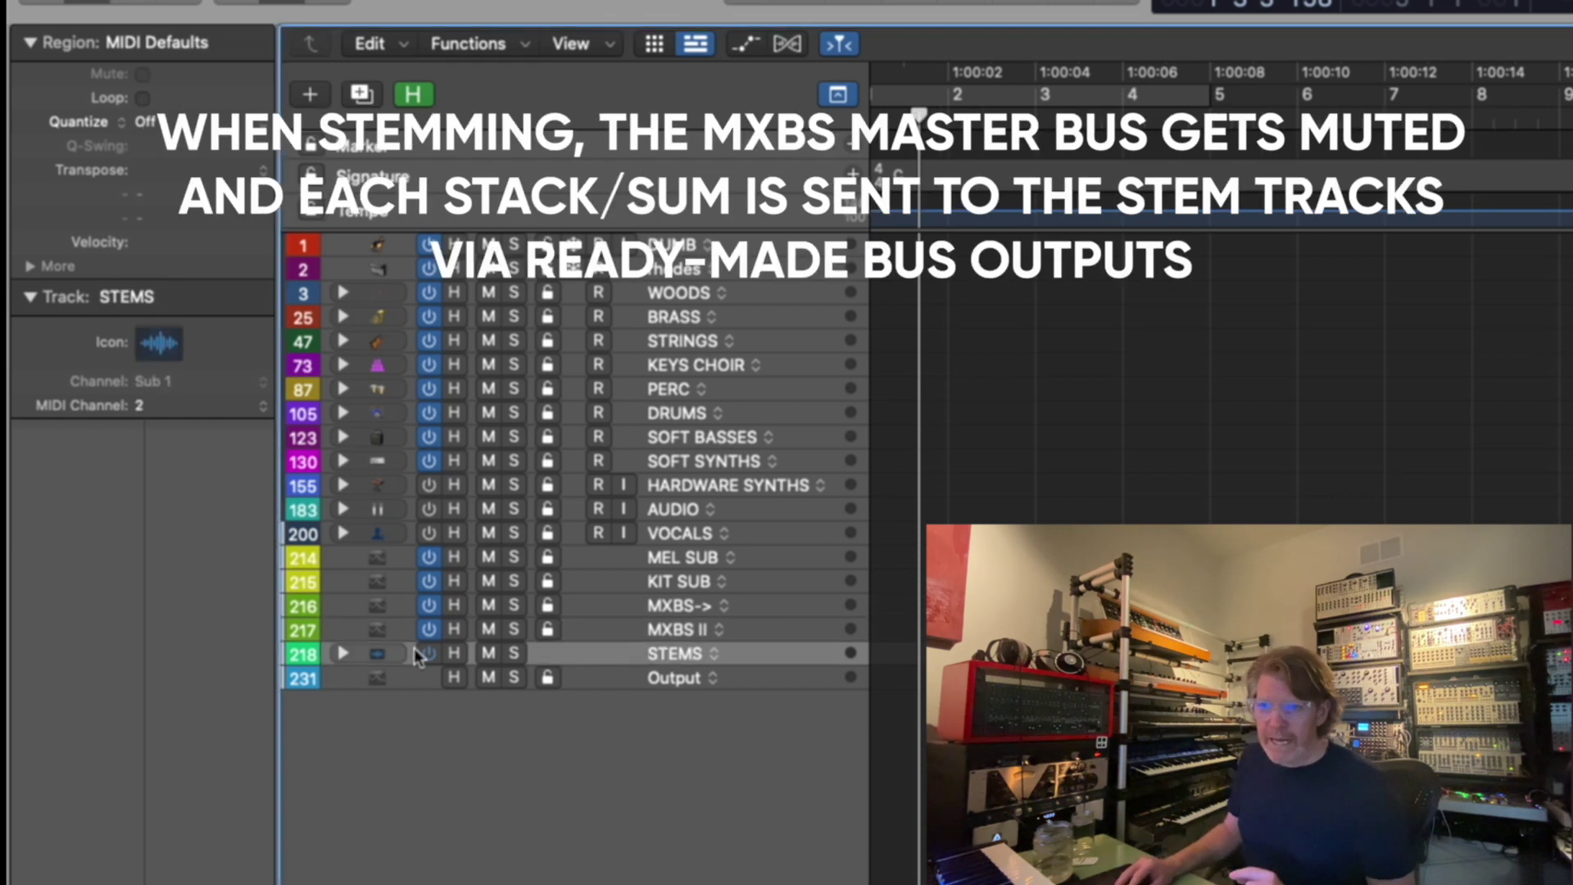
{"action": "left_click", "coordinate": [344, 652]}
{"action": "scroll", "coordinate": [792, 695], "scroll_direction": "down", "scroll_amount": 3}
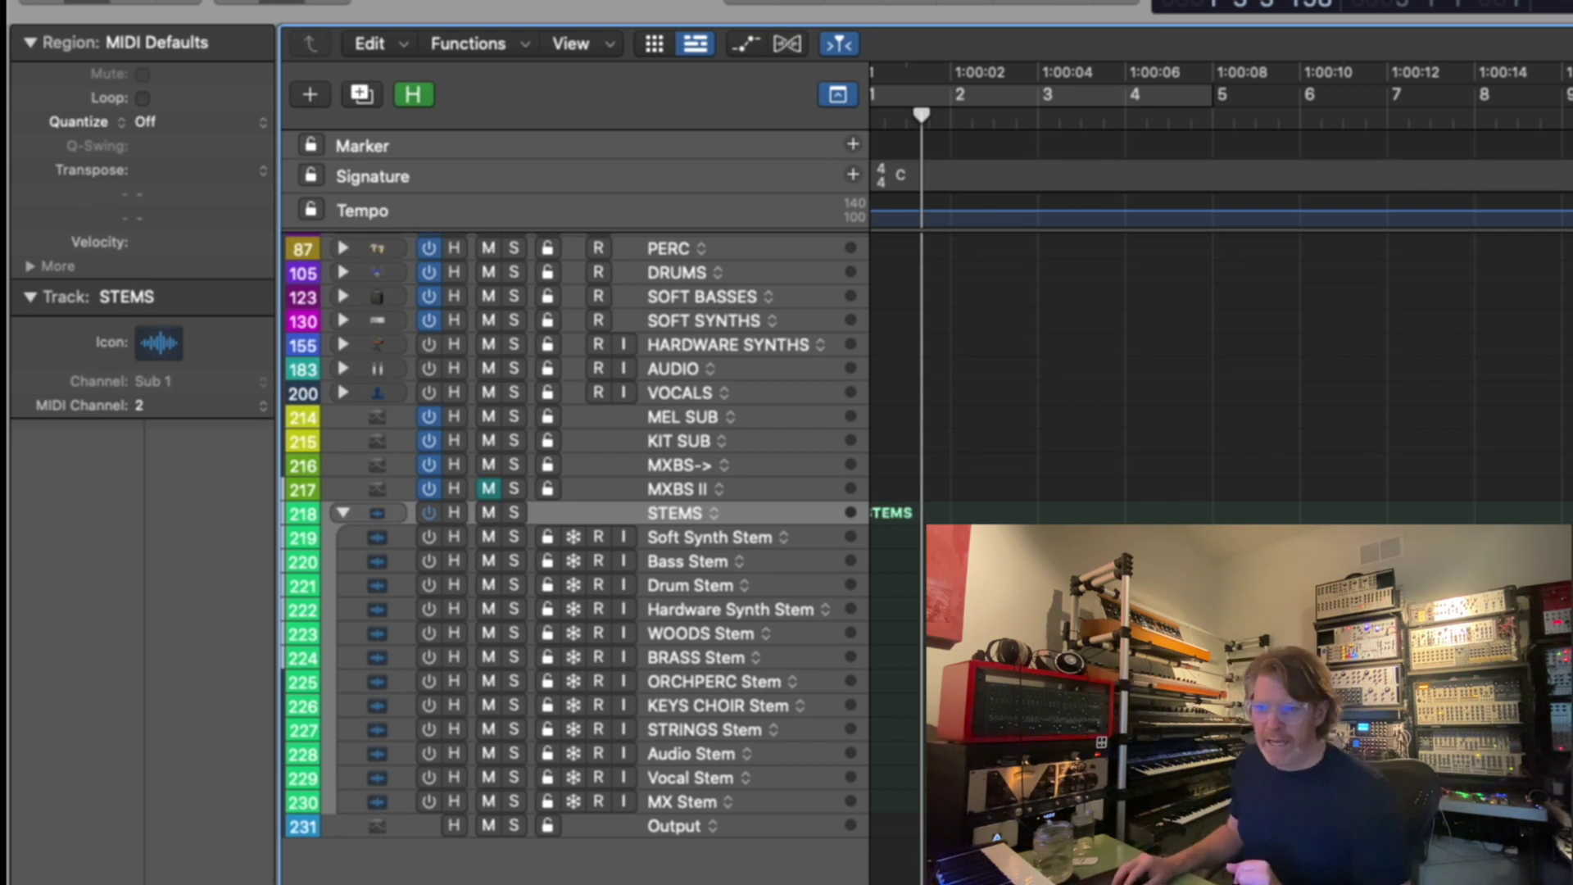
Step: Go back up to the WOODS stack and step through the orchestral stacks as far as KEYS CHOIR
{"action": "key", "text": "Up"}
{"action": "key", "text": "Up"}
{"action": "key", "text": "Up"}
{"action": "key", "text": "Up"}
{"action": "key", "text": "Up"}
{"action": "key", "text": "Up"}
{"action": "key", "text": "Up"}
{"action": "key", "text": "Up"}
{"action": "key", "text": "Up"}
{"action": "key", "text": "Up"}
{"action": "key", "text": "Up"}
{"action": "key", "text": "Up"}
{"action": "key", "text": "Up"}
{"action": "key", "text": "Up"}
{"action": "key", "text": "Up"}
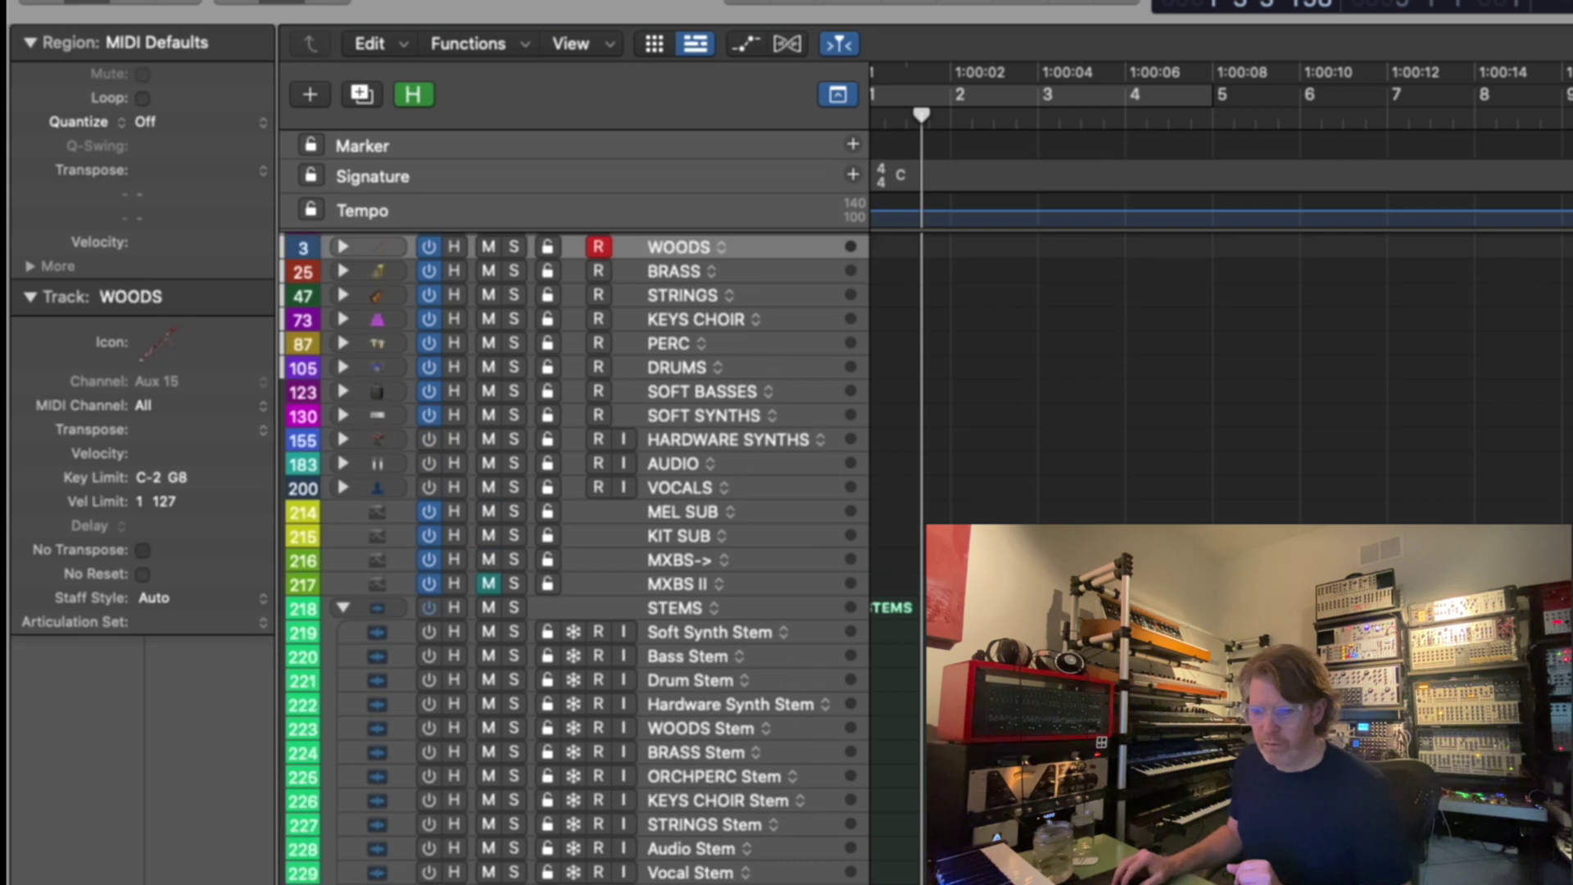
{"action": "key", "text": "Down"}
{"action": "key", "text": "Up"}
{"action": "key", "text": "Down"}
{"action": "key", "text": "Down"}
{"action": "key", "text": "Down"}
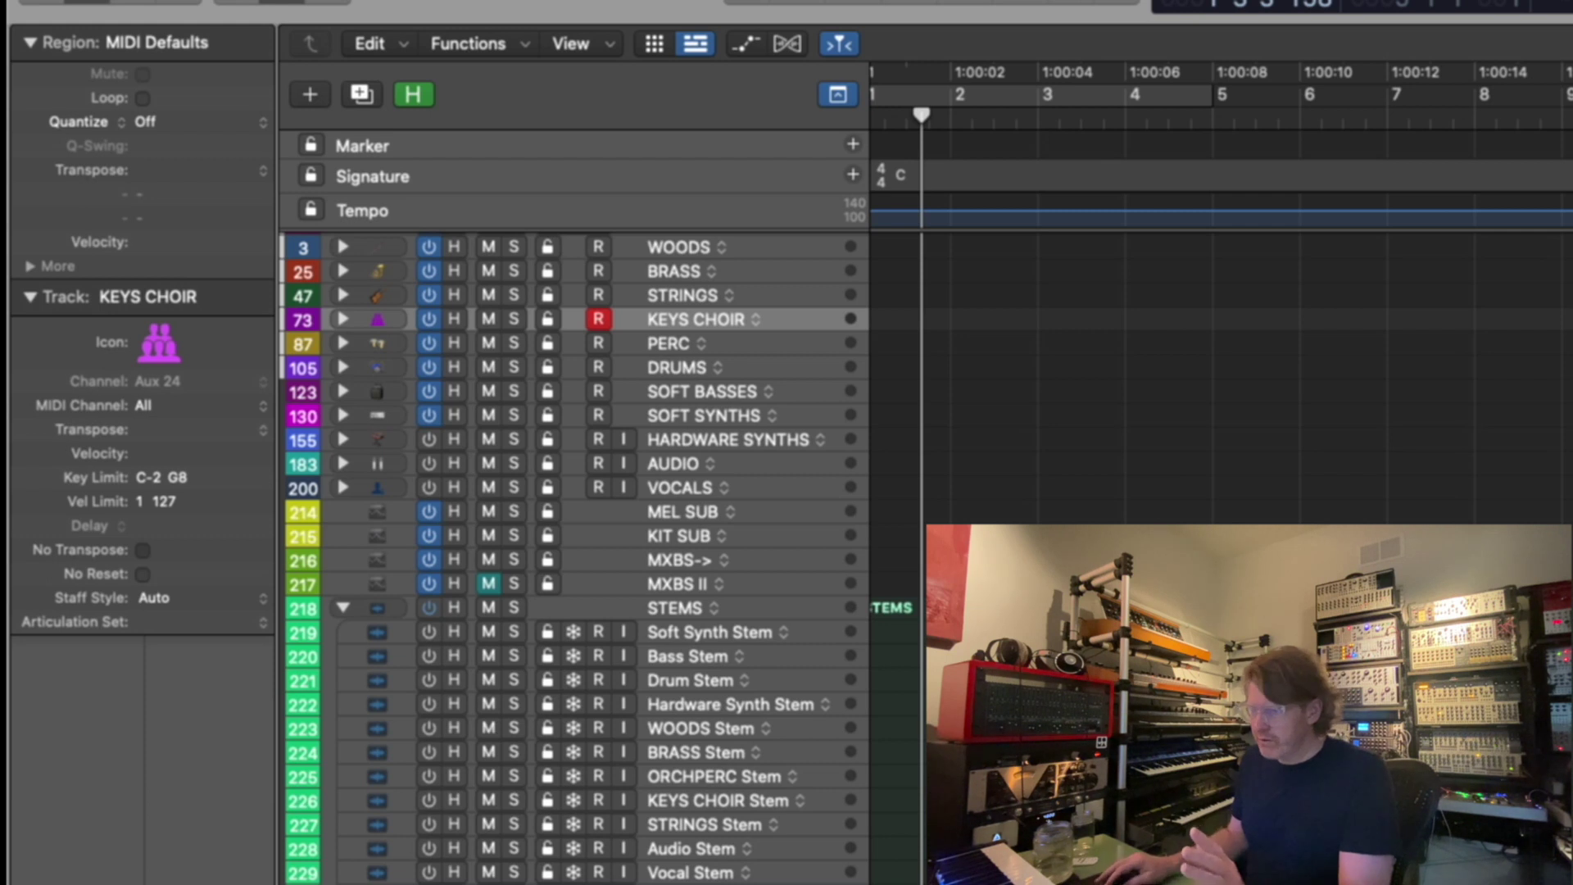
Step: Step down through the remaining stacks and the individual stem tracks to MX Stem
{"action": "key", "text": "Down"}
{"action": "key", "text": "Down"}
{"action": "key", "text": "Down"}
{"action": "key", "text": "Down"}
{"action": "key", "text": "Down"}
{"action": "key", "text": "Down"}
{"action": "key", "text": "Down"}
{"action": "key", "text": "Down"}
{"action": "key", "text": "Down"}
{"action": "key", "text": "Down"}
{"action": "key", "text": "Down"}
{"action": "key", "text": "Down"}
{"action": "key", "text": "Down"}
{"action": "key", "text": "Down"}
{"action": "key", "text": "Down"}
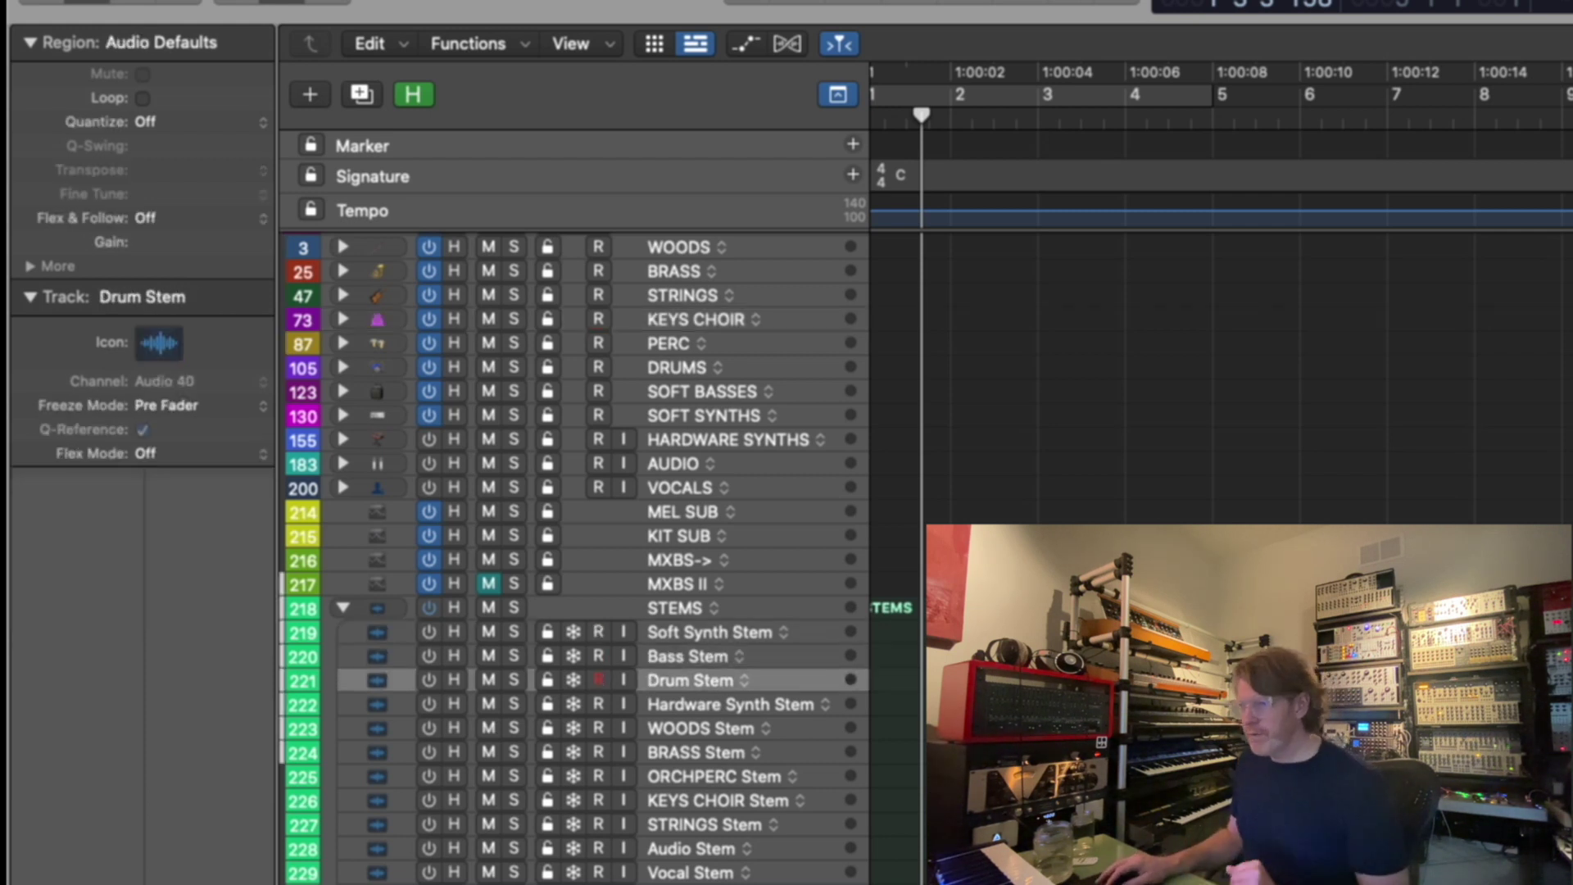
{"action": "left_click_drag", "start_coordinate": [428, 656], "coordinate": [424, 775]}
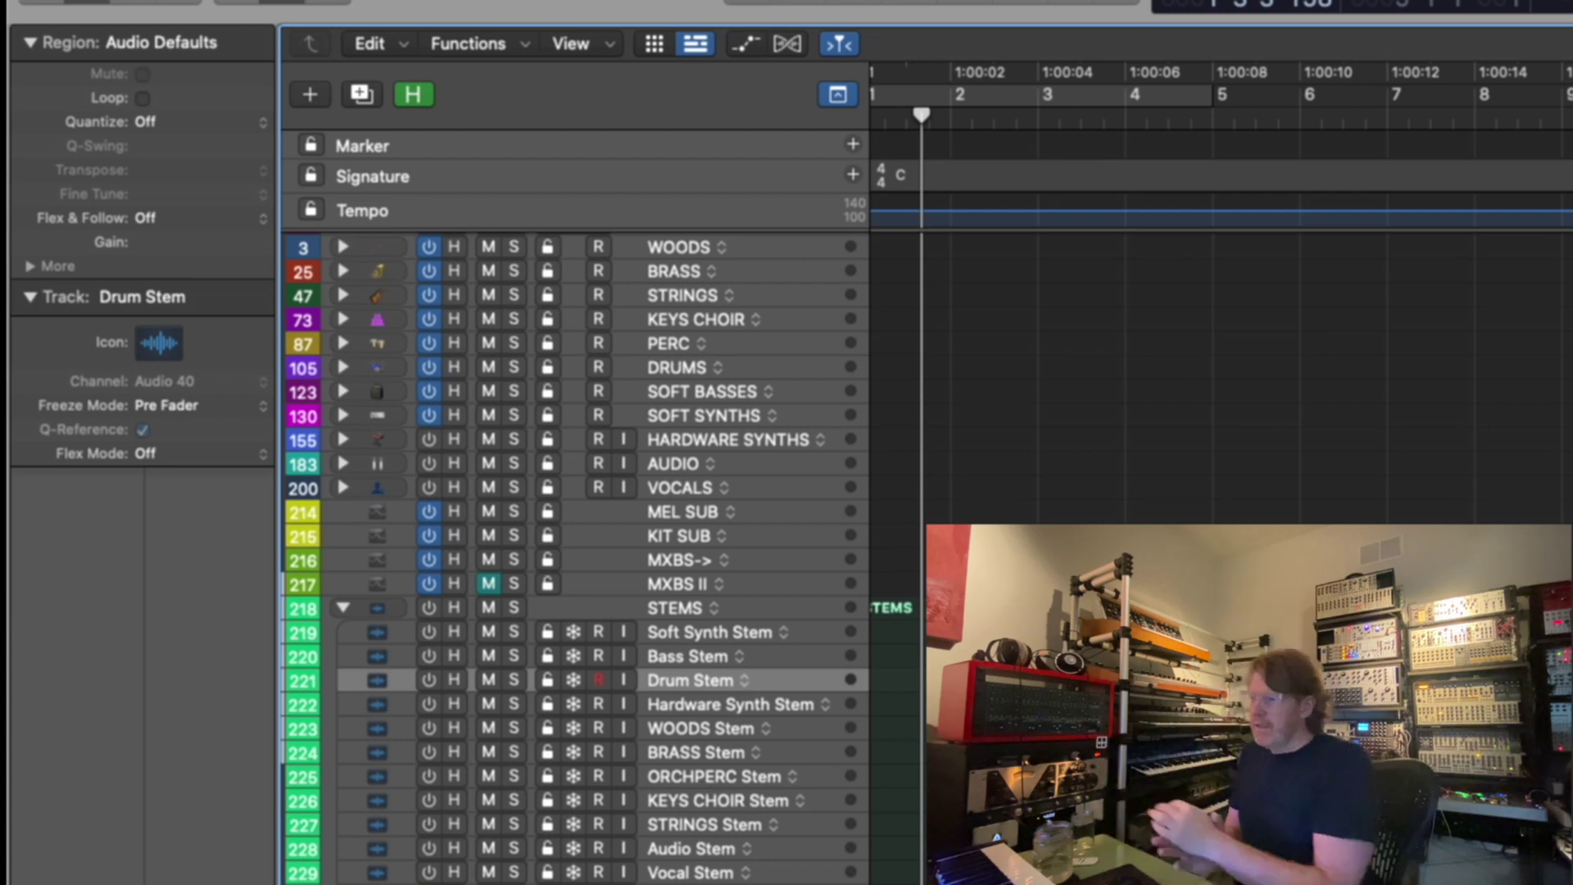
{"action": "key", "text": "Down"}
{"action": "key", "text": "Down"}
{"action": "key", "text": "Down"}
{"action": "key", "text": "Down"}
{"action": "key", "text": "Down"}
{"action": "key", "text": "Down"}
{"action": "key", "text": "Down"}
{"action": "key", "text": "Down"}
{"action": "key", "text": "Down"}
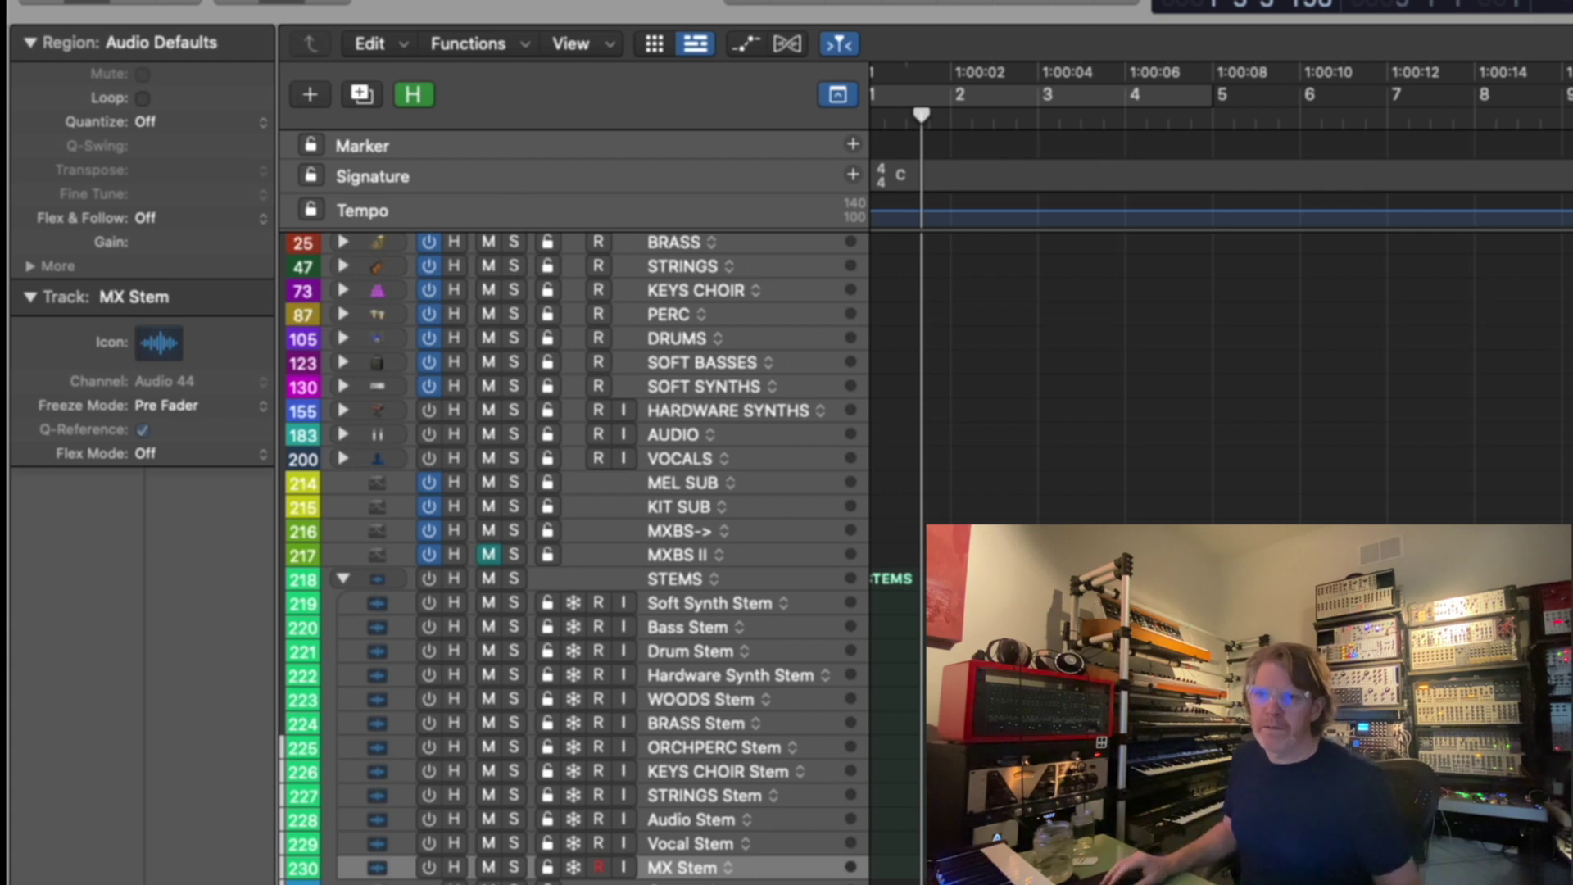
{"action": "left_click", "coordinate": [196, 2]}
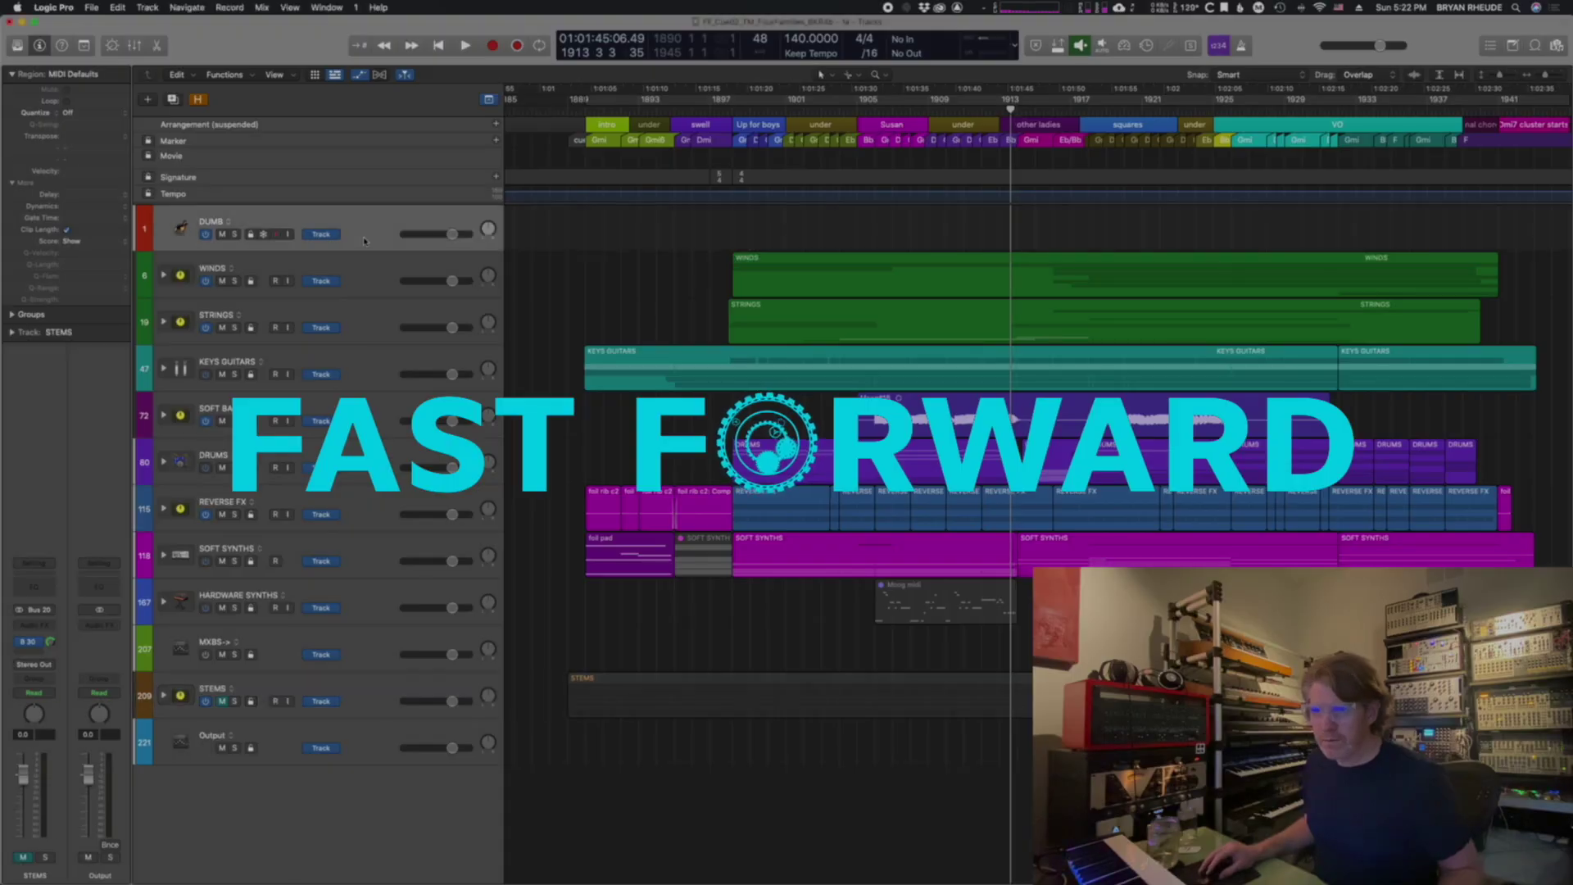
Step: In the Four Families cue project, select the WINDS stack and expand it to show its tracks
{"action": "left_click", "coordinate": [364, 240]}
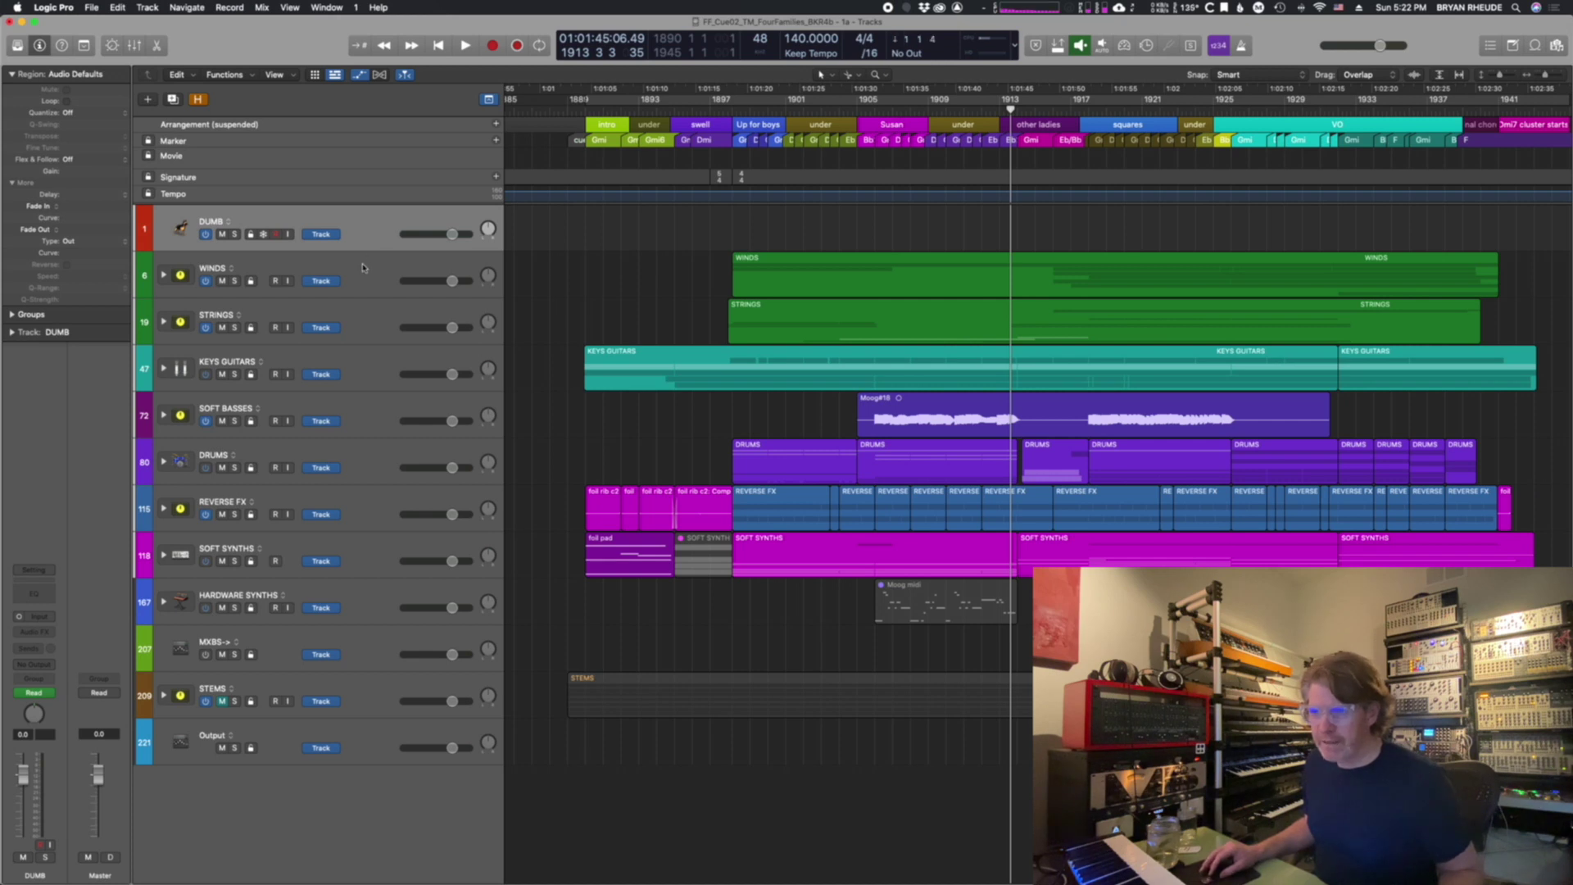
{"action": "left_click", "coordinate": [344, 274]}
{"action": "left_click", "coordinate": [164, 275]}
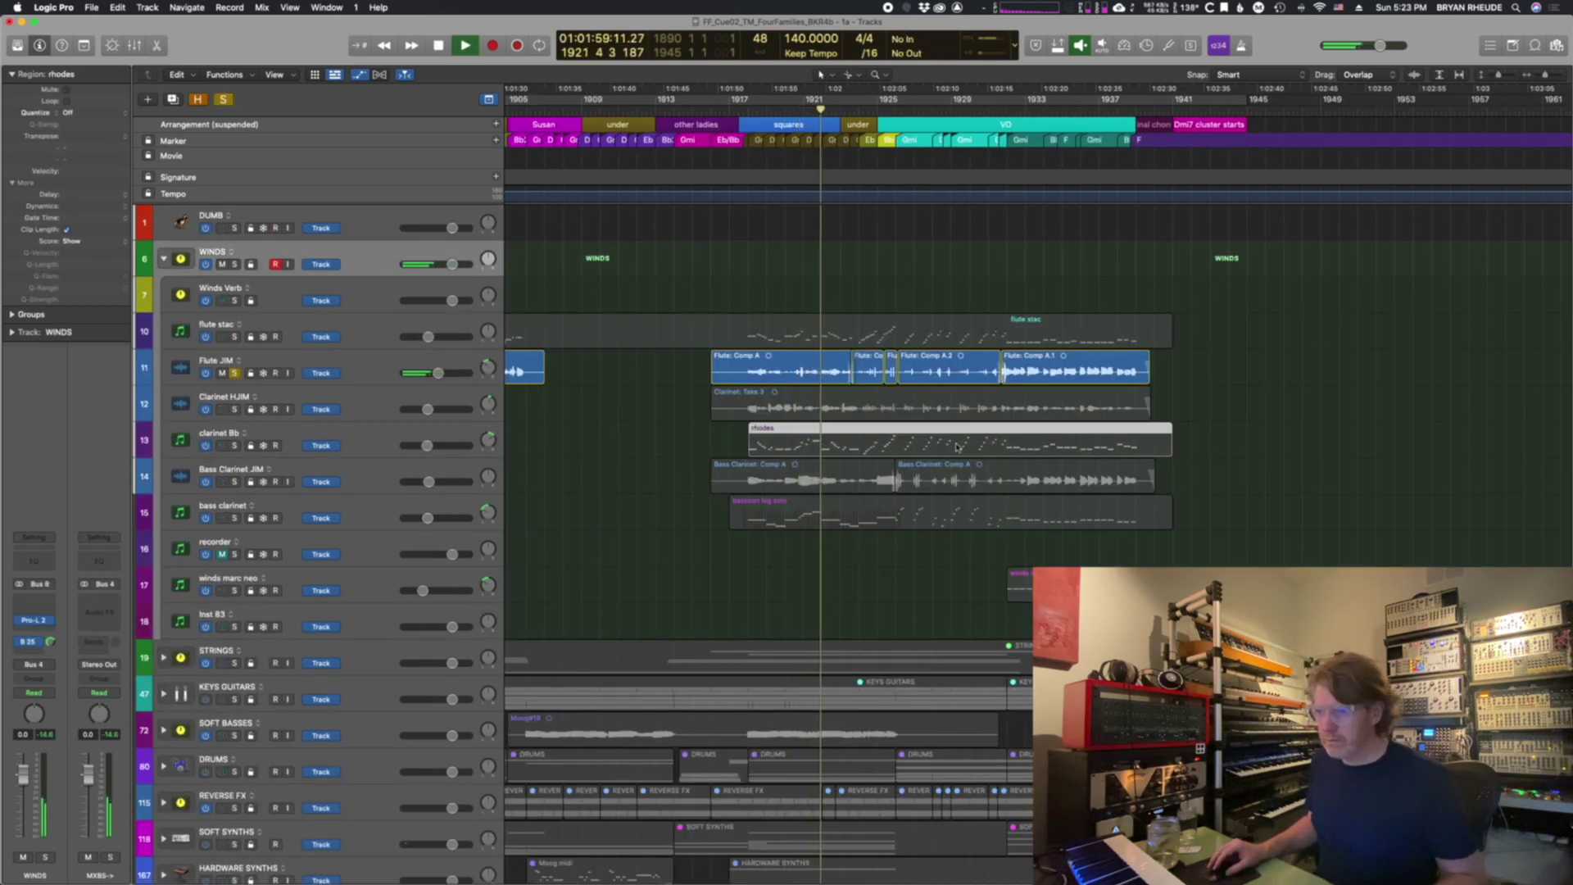
Step: Solo the recorded clarinet on track 12 and bass clarinet on track 14 alongside the flute, and audition them together
{"action": "left_click", "coordinate": [235, 410]}
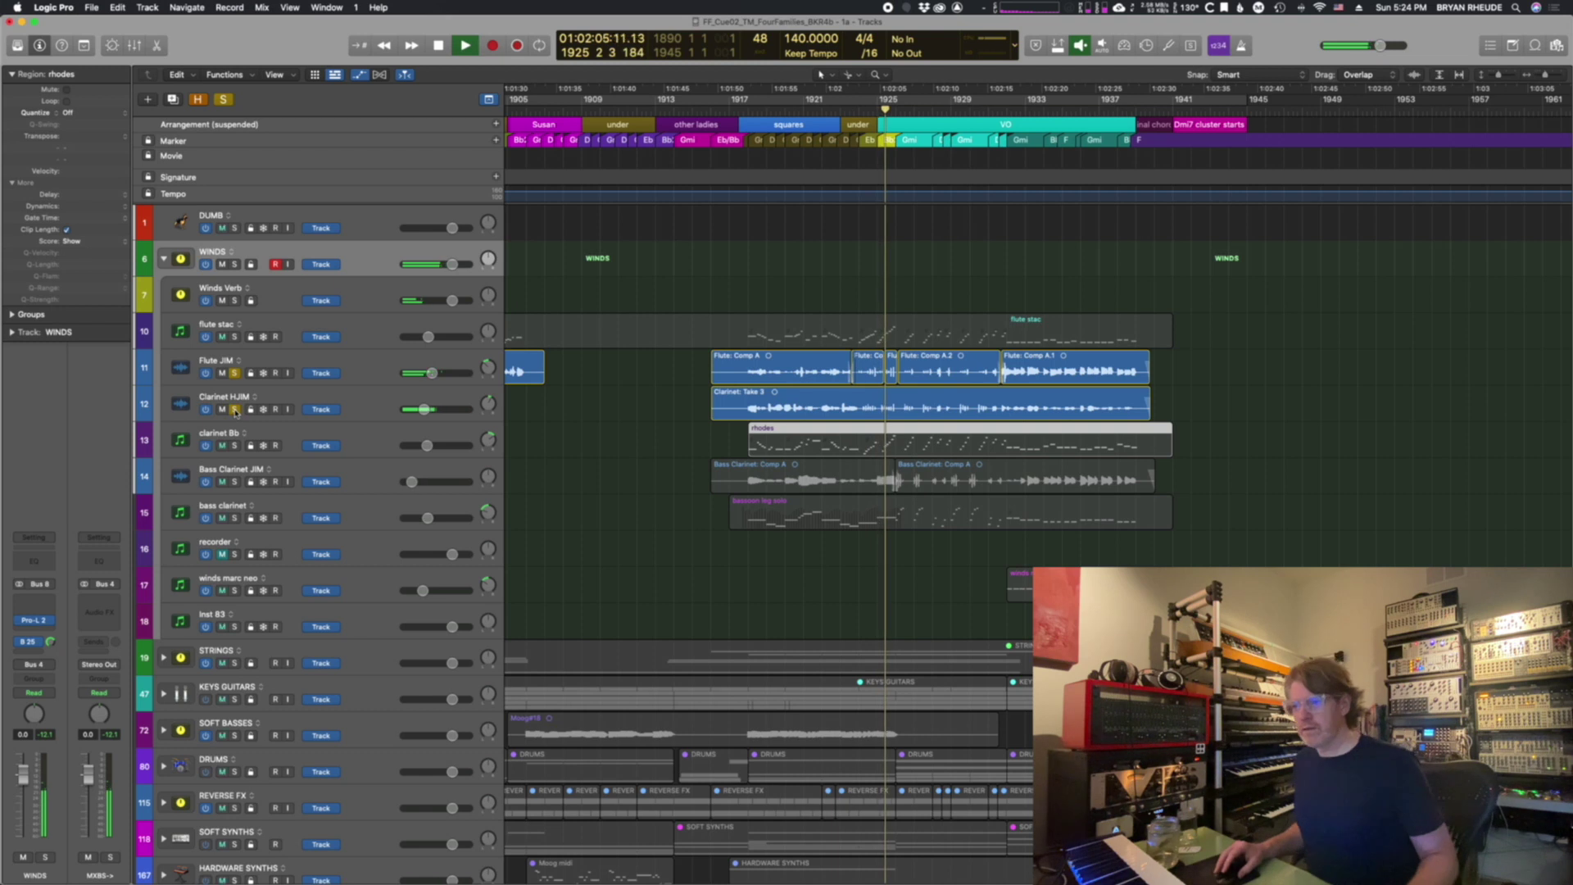
{"action": "key", "text": "space"}
{"action": "left_click", "coordinate": [234, 482]}
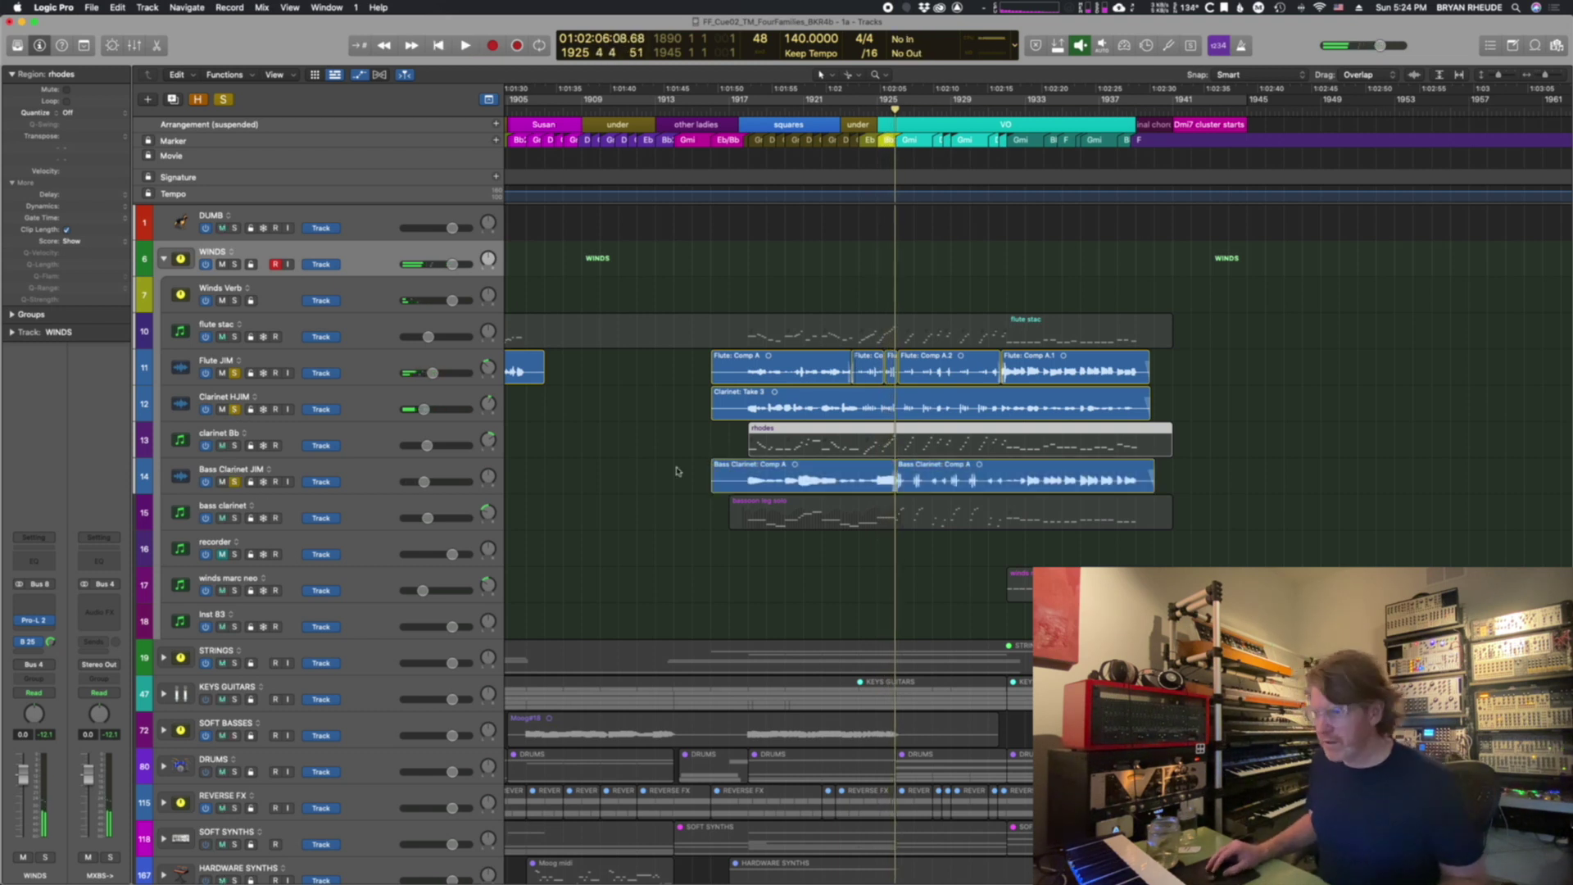
{"action": "key", "text": "space"}
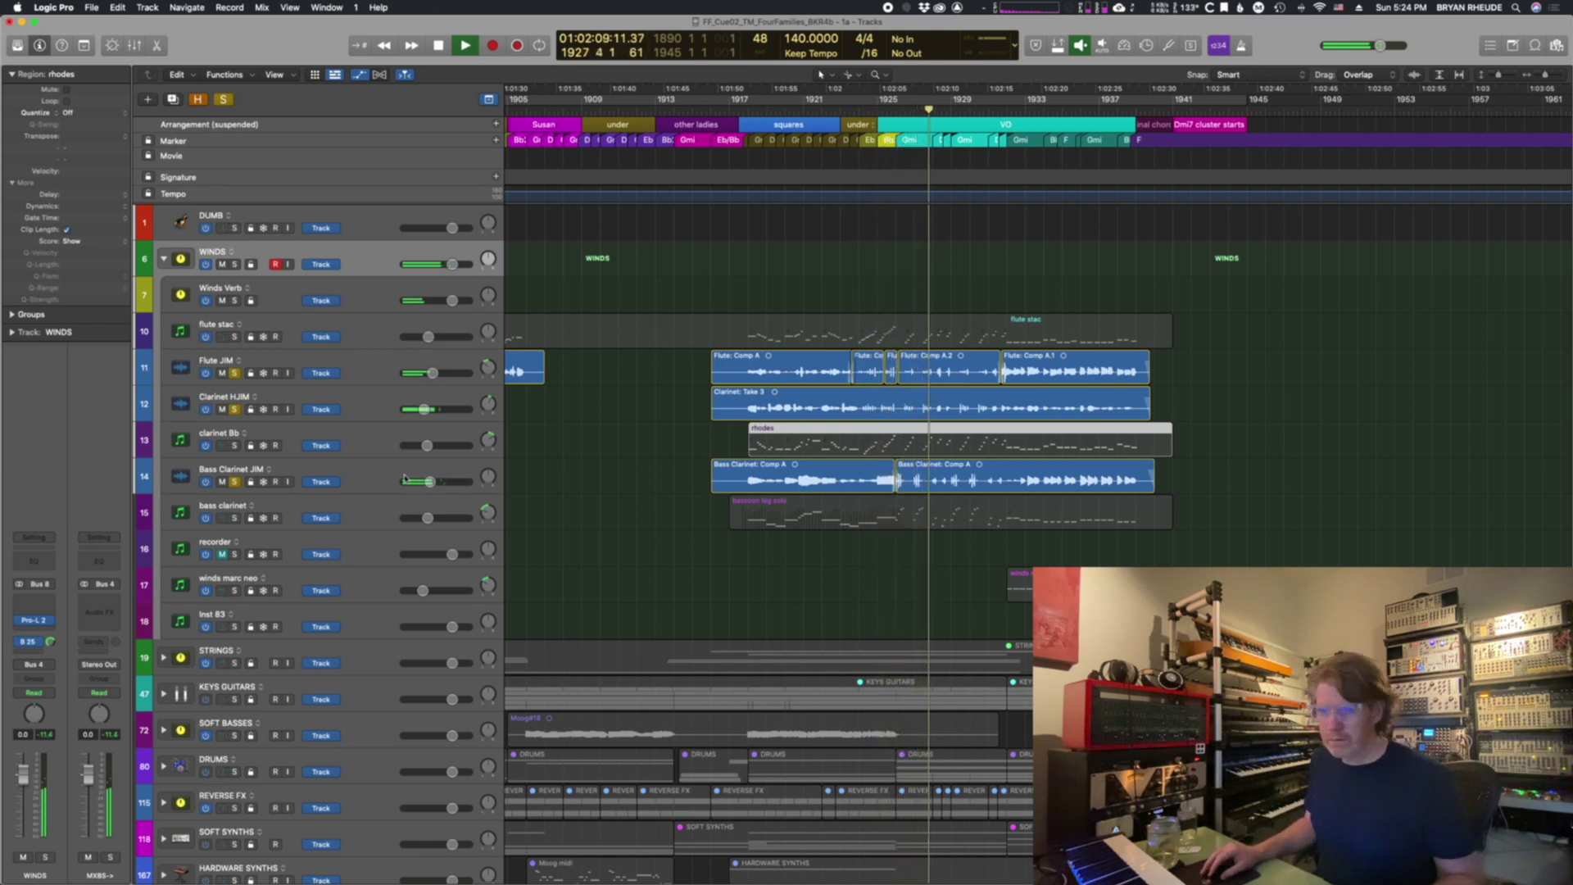
{"action": "key", "text": "space"}
Step: Clear the solos on the recorded flute, clarinet and bass clarinet, solo the whole WINDS stack, and play it back
{"action": "left_click", "coordinate": [234, 373]}
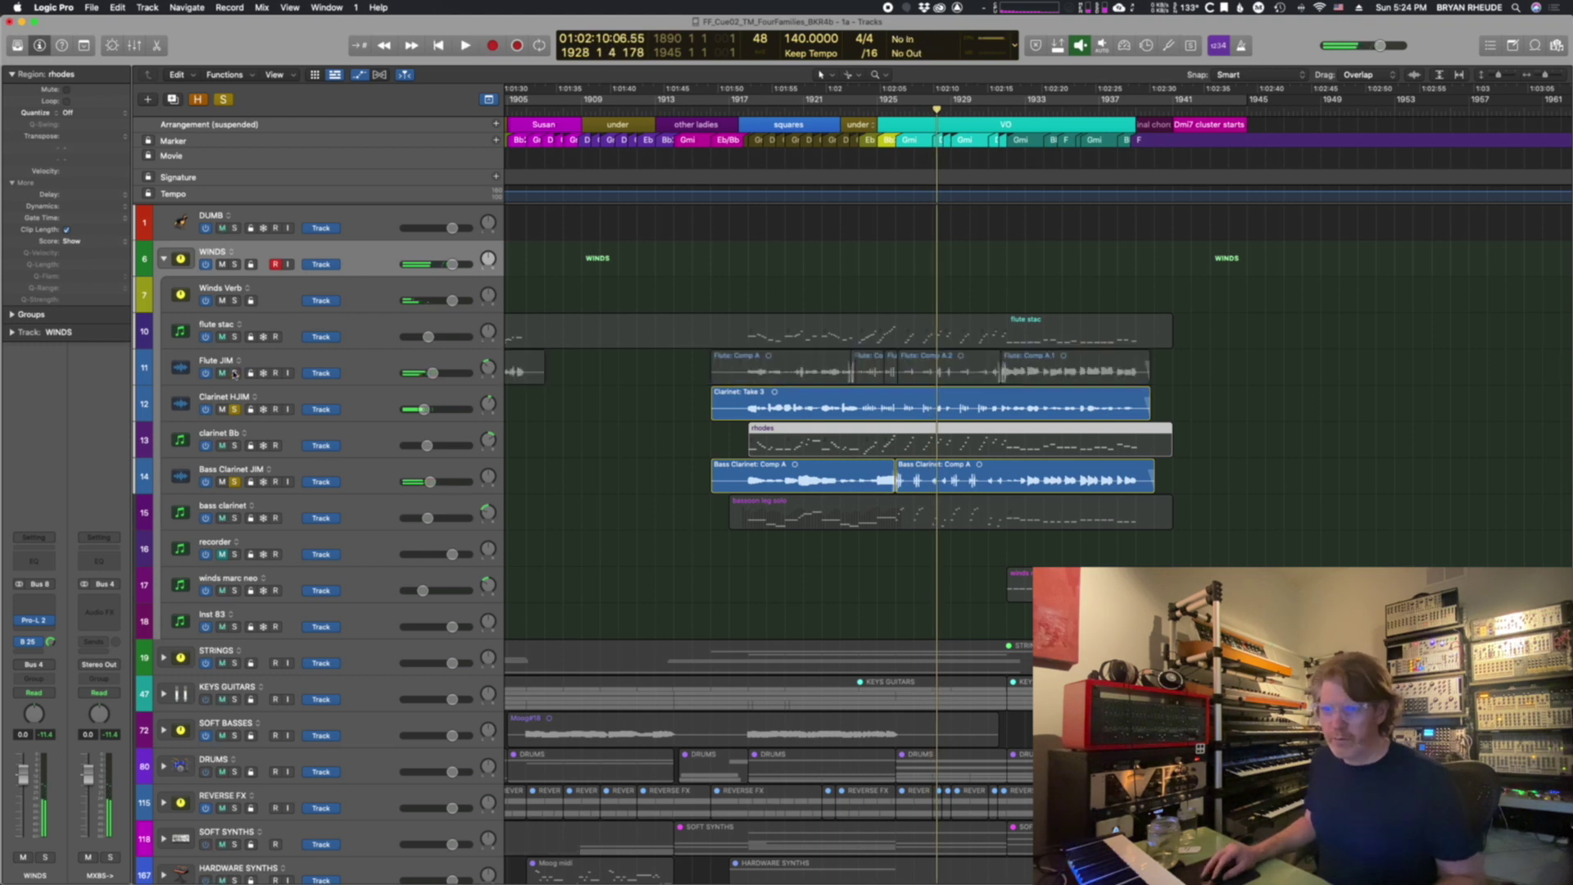
{"action": "left_click", "coordinate": [234, 409]}
{"action": "left_click", "coordinate": [235, 264]}
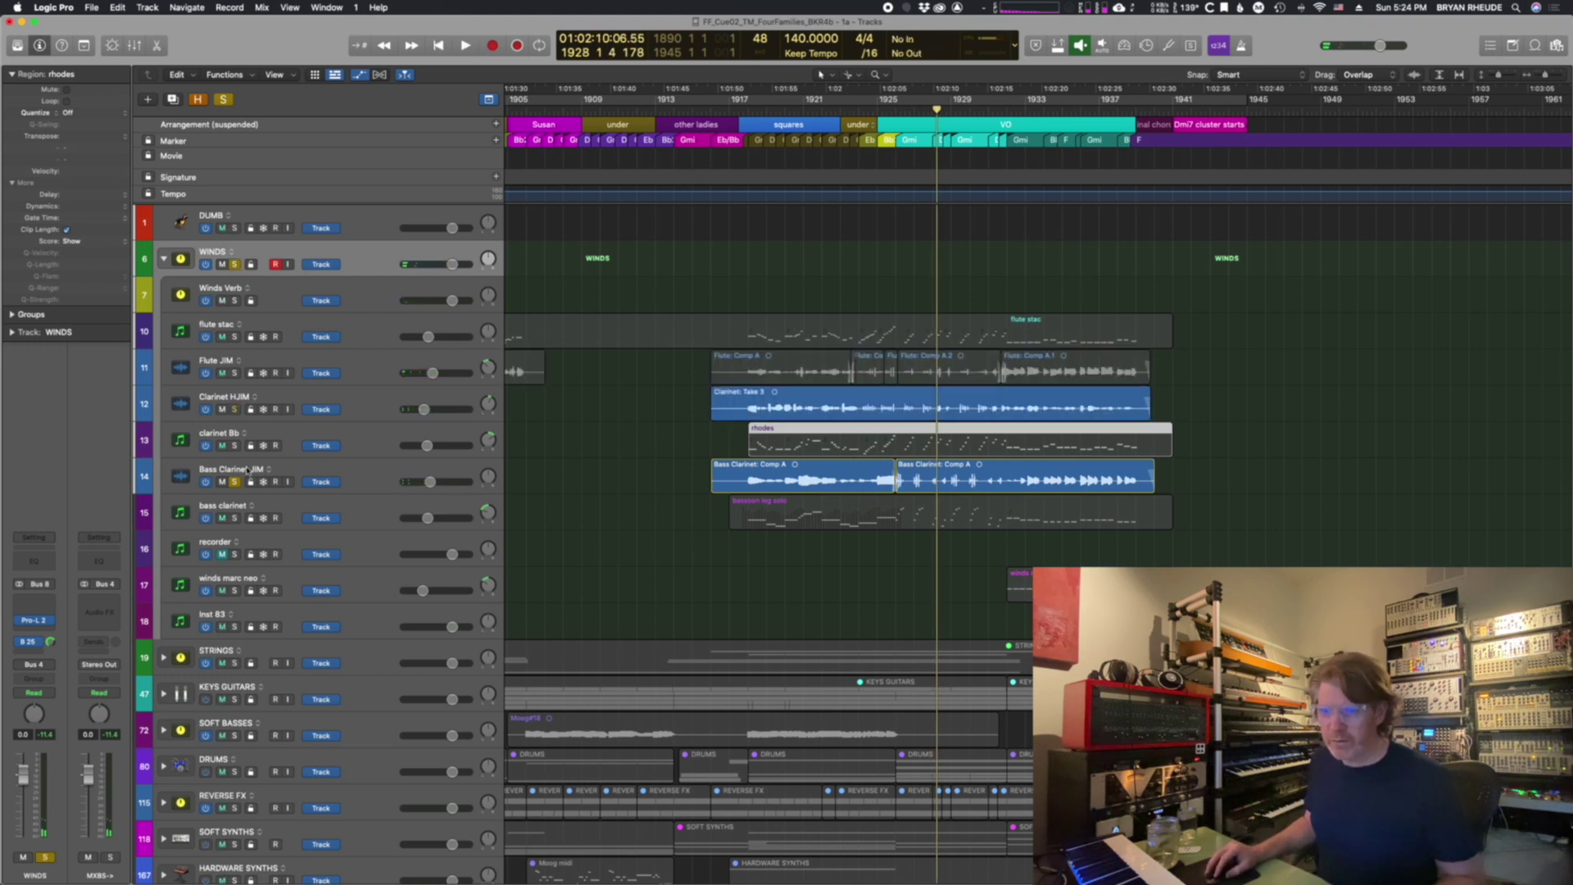
{"action": "left_click", "coordinate": [235, 481]}
{"action": "double_click", "coordinate": [877, 115]}
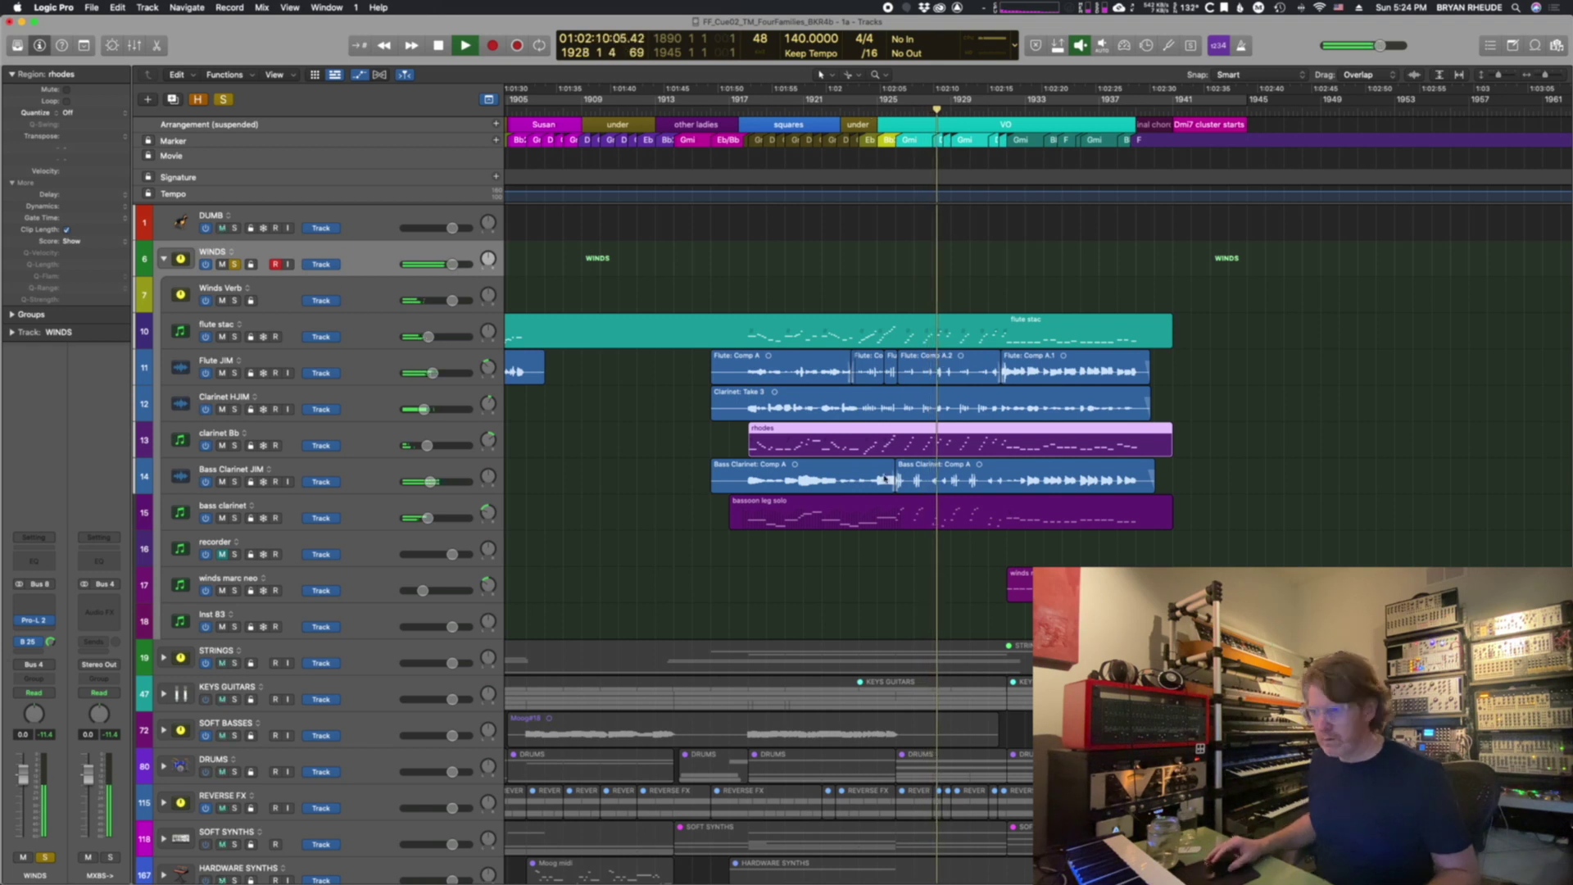
{"action": "key", "text": "space"}
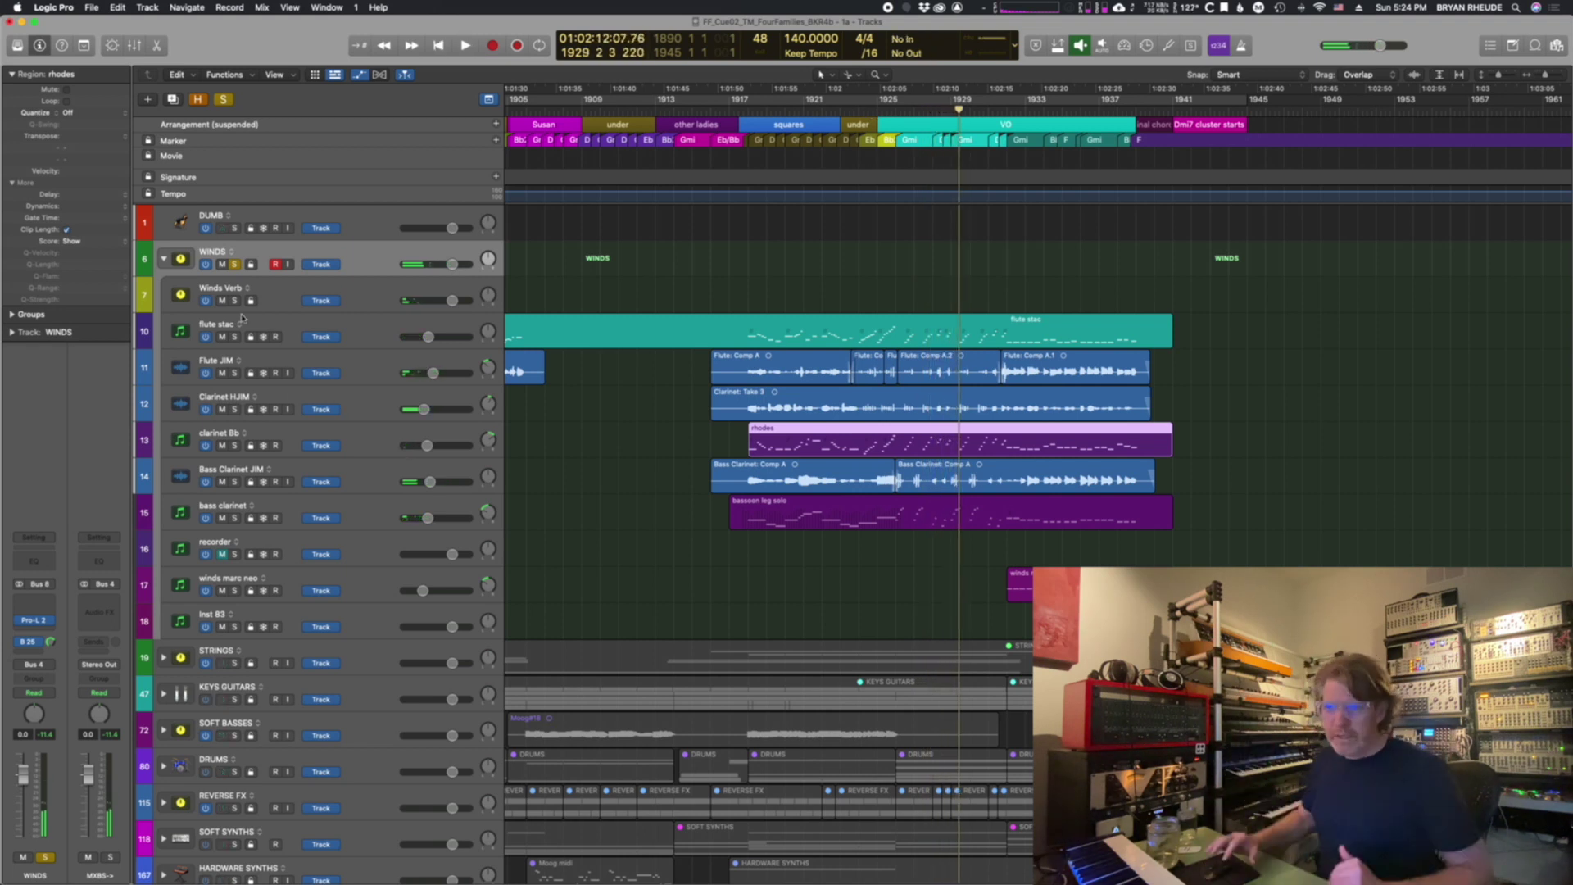
Step: Show the mixer and inspect the channel strips of the recorded flute on track 11 and bass clarinet on track 14
{"action": "key", "text": "x"}
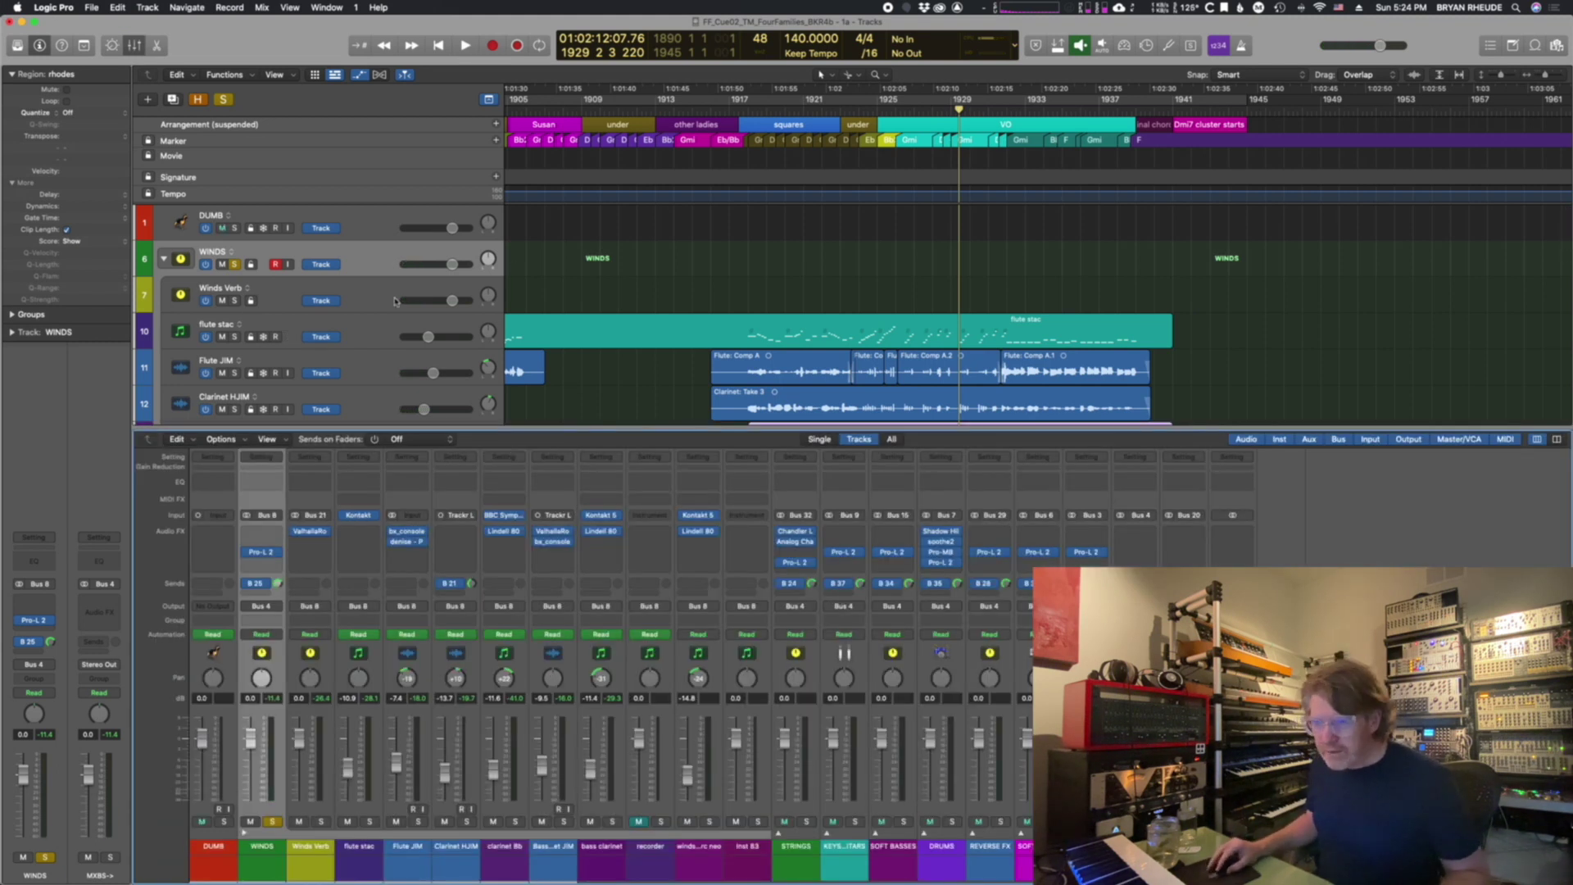
{"action": "left_click", "coordinate": [366, 364]}
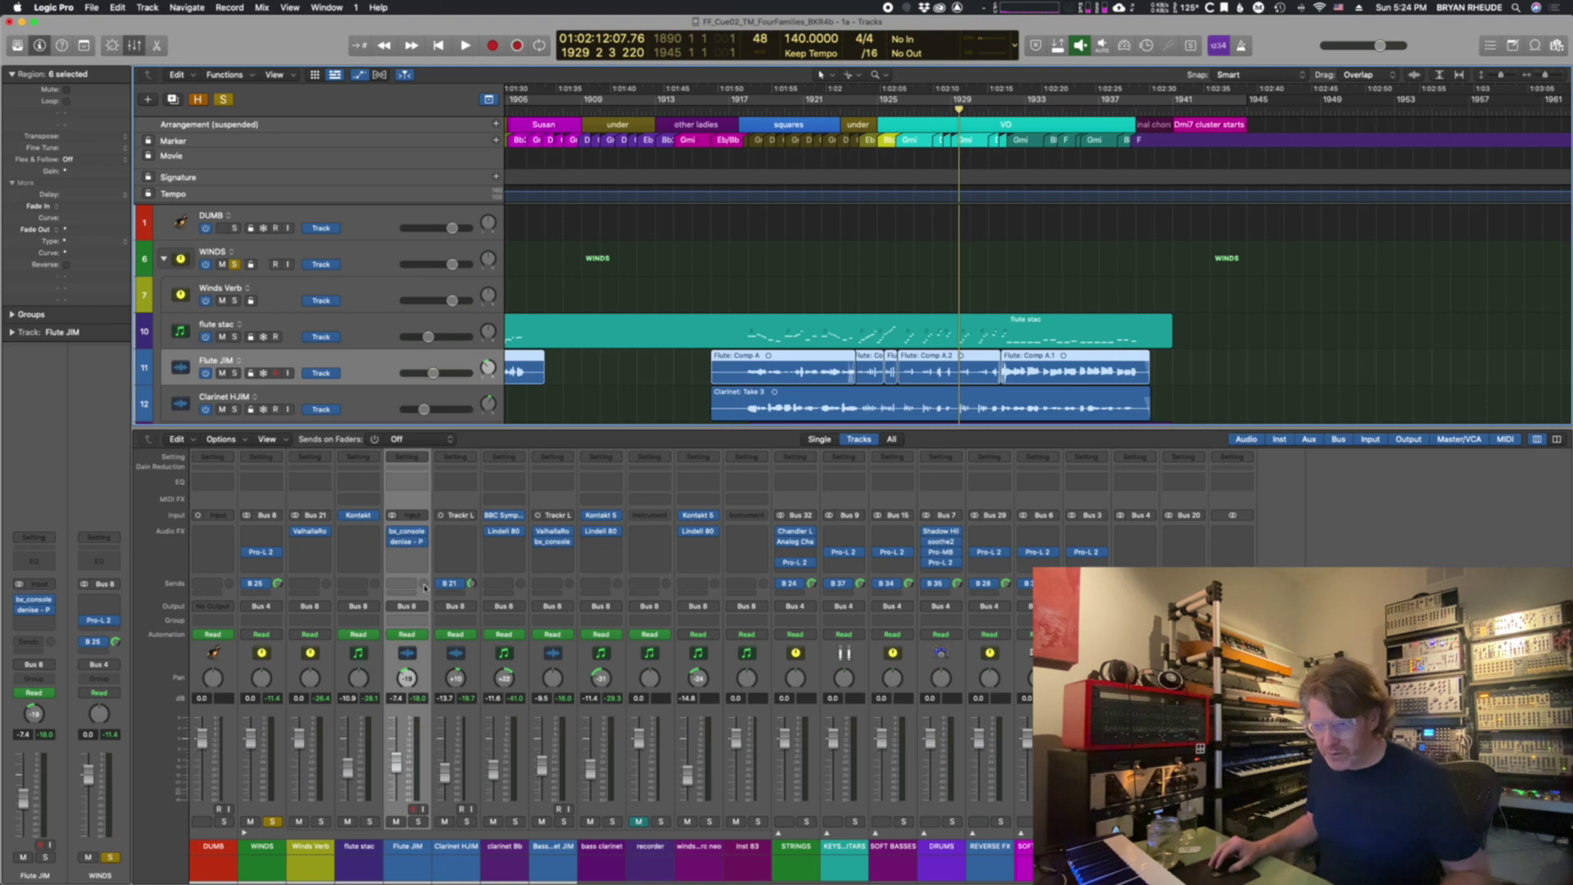
{"action": "left_click", "coordinate": [552, 563]}
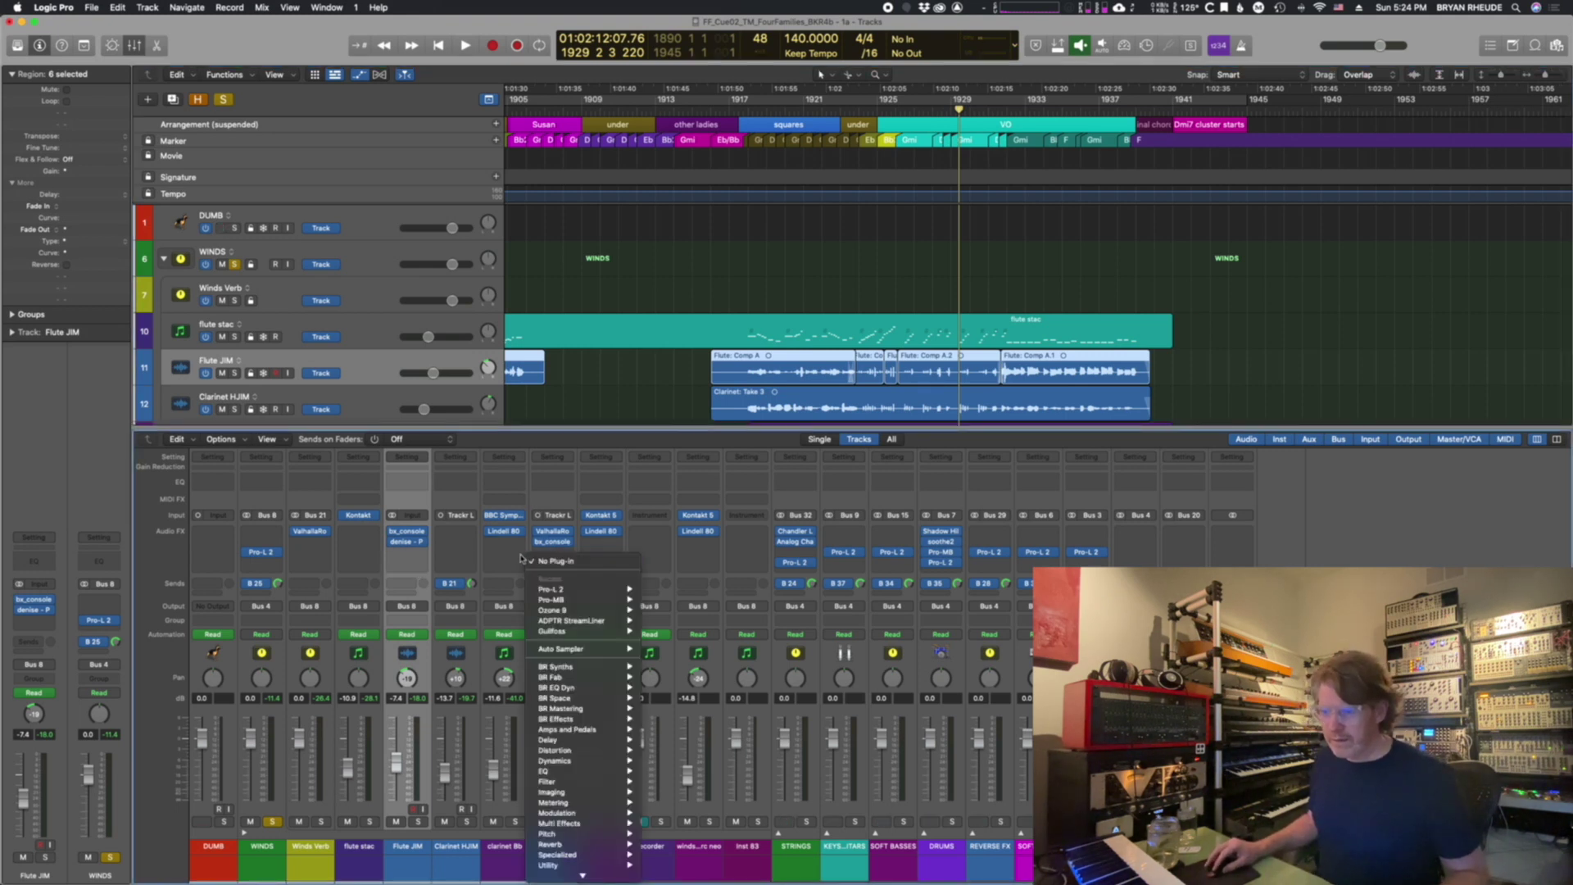
{"action": "left_click", "coordinate": [505, 853]}
{"action": "left_click", "coordinate": [574, 667]}
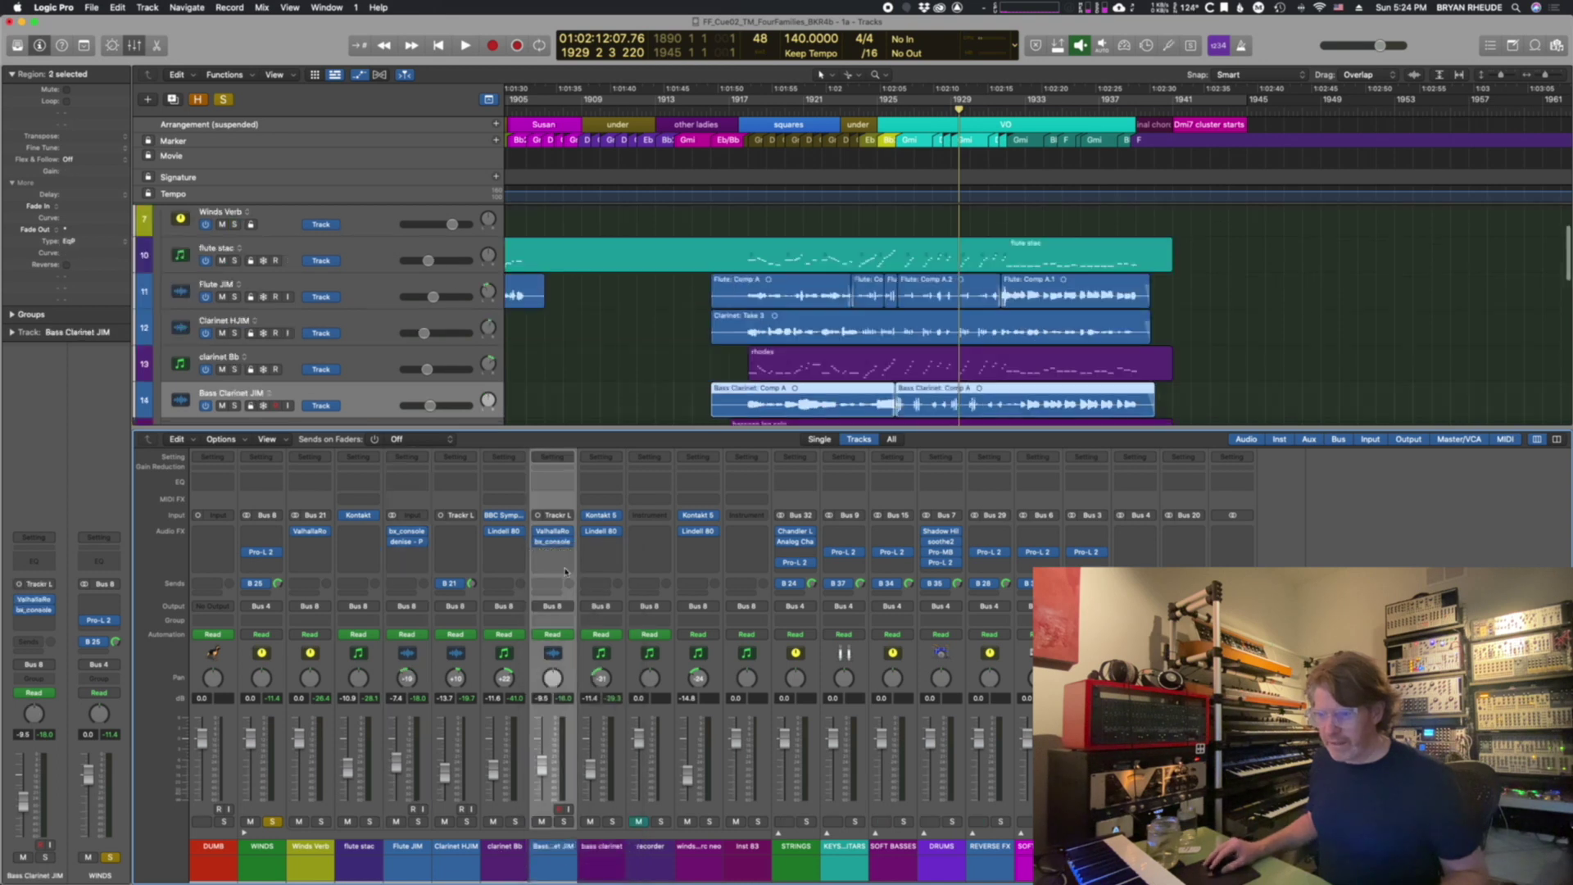
Step: Open the ValhallaRoom reverb on the recorded bass clarinet's channel strip to view its settings, and close it again
{"action": "left_click", "coordinate": [554, 532]}
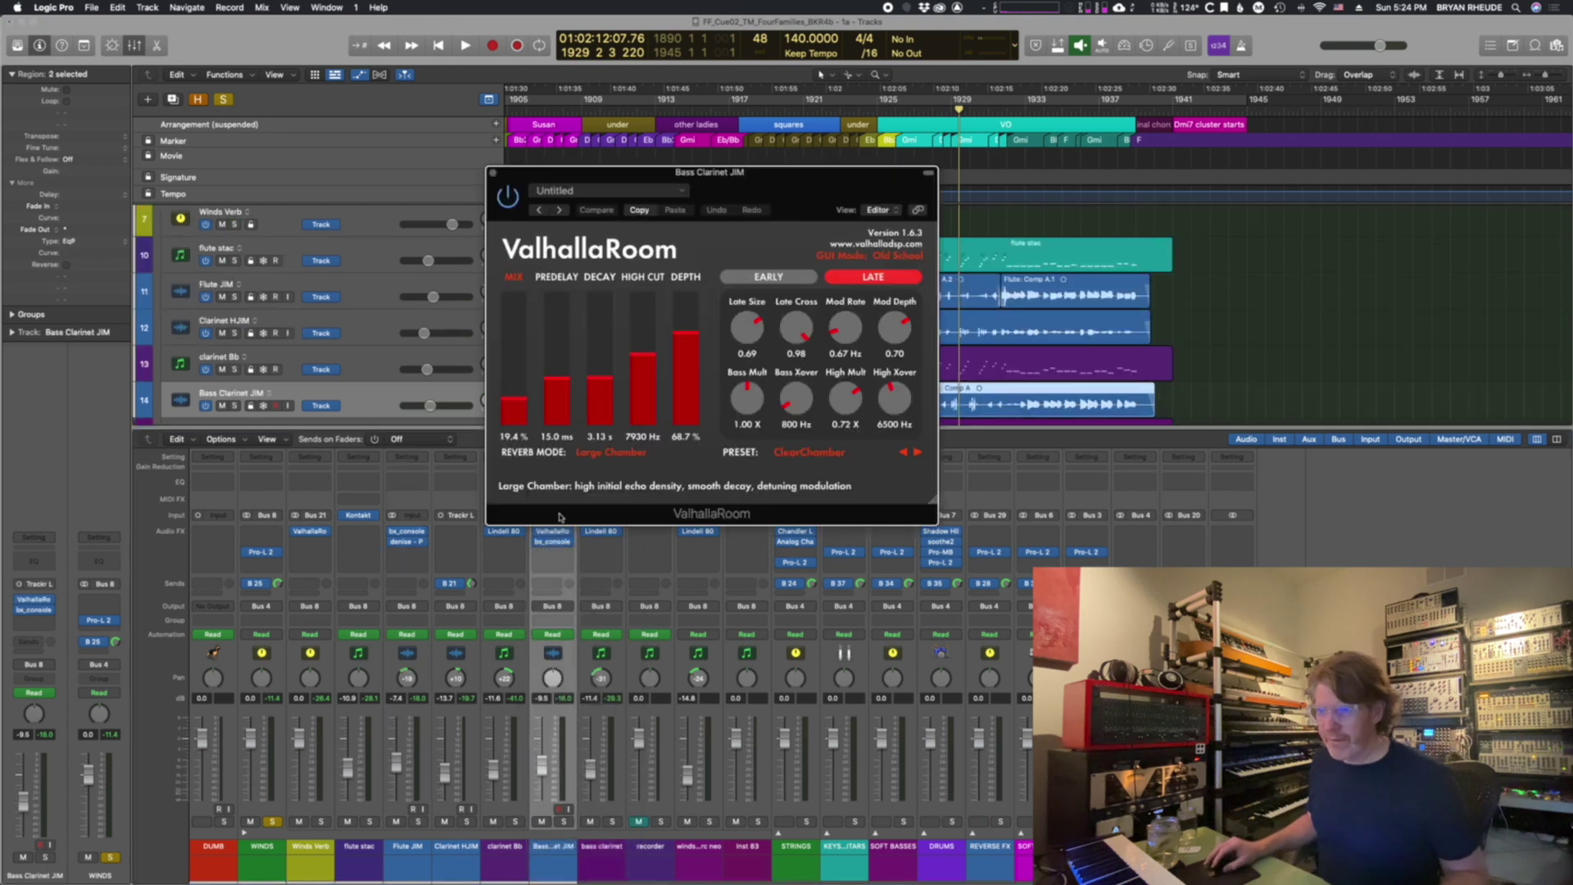
{"action": "left_click", "coordinate": [492, 174]}
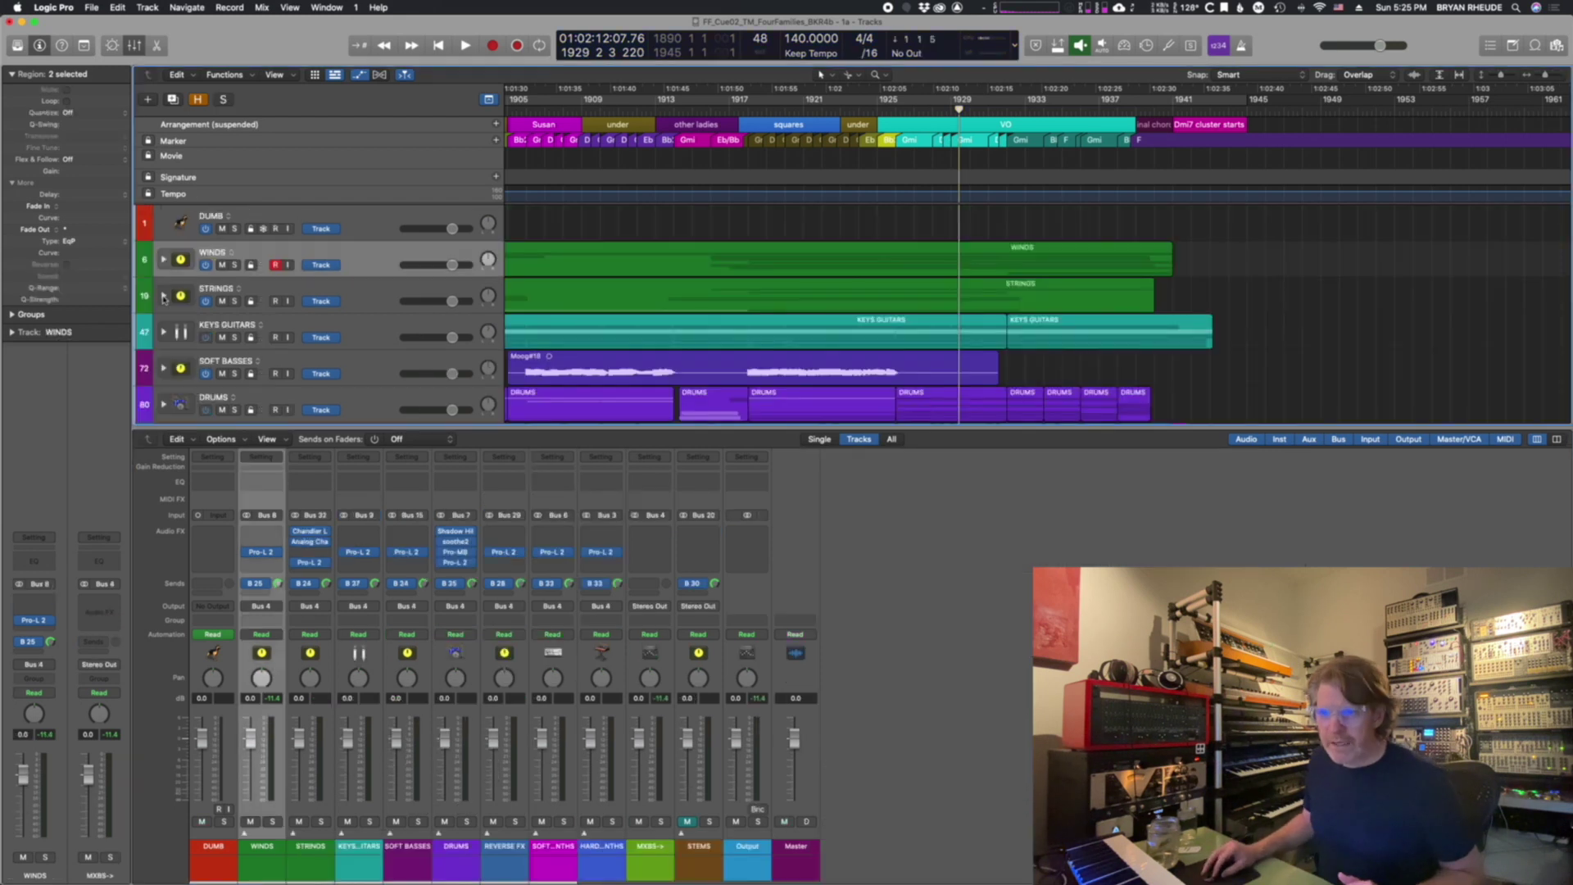
Step: Unsolo and collapse the WINDS stack, and expand the STRINGS stack in the full tracks area with the mixer hidden
{"action": "left_click", "coordinate": [163, 296]}
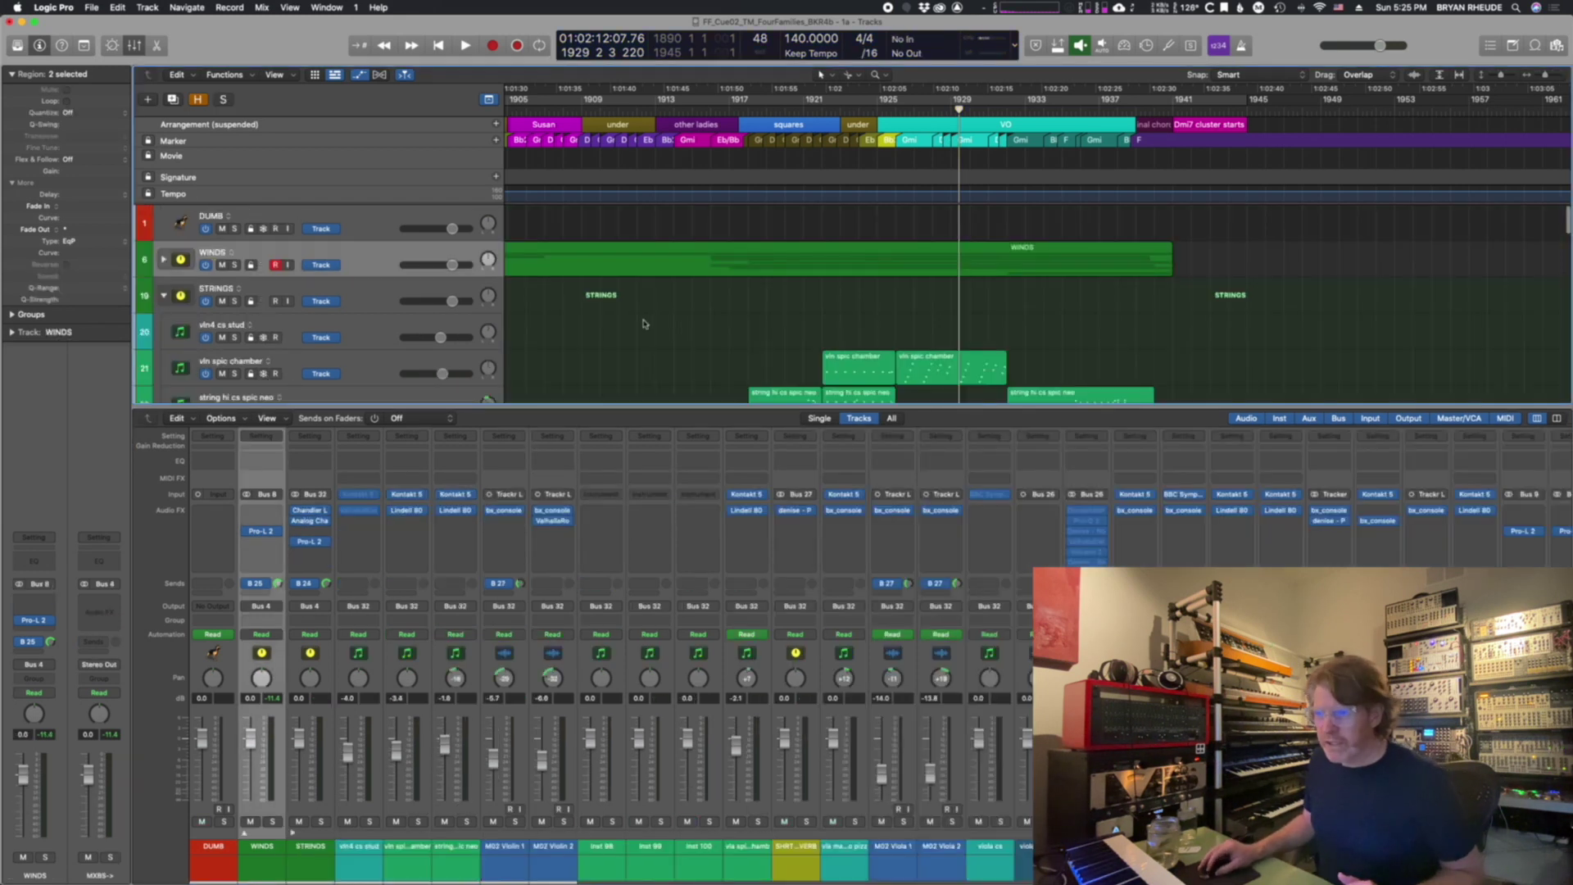
{"action": "key", "text": "x"}
{"action": "key", "text": "super+Right"}
{"action": "key", "text": "super+Right"}
Step: Solo the recorded M02 Violin 1 and M02 Violin 2 tracks and audition them from bar 1918
{"action": "left_click", "coordinate": [657, 111]}
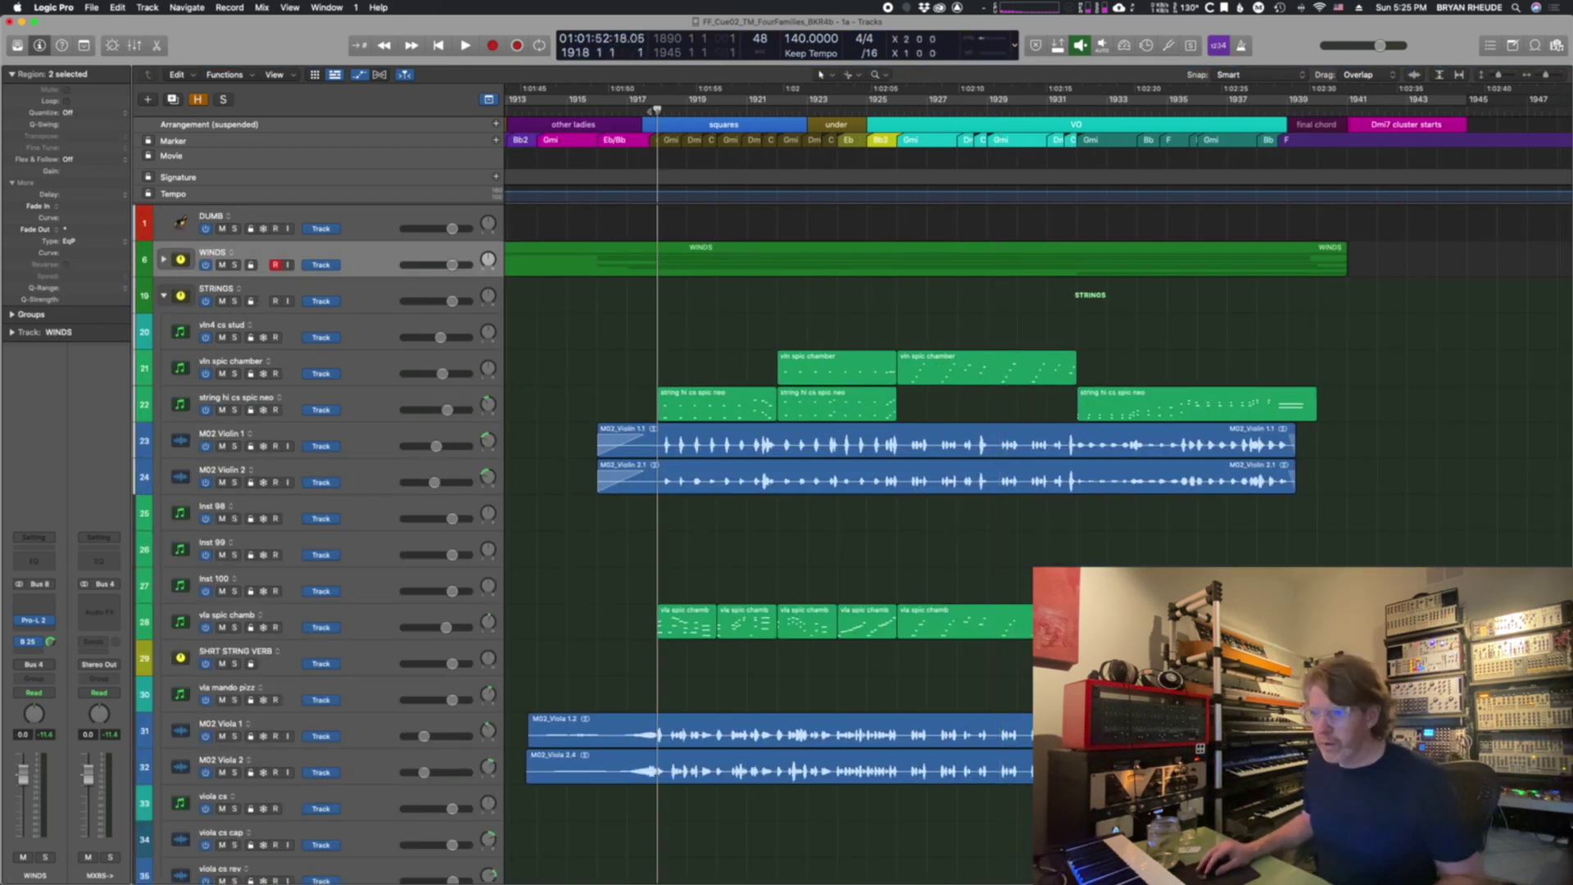
{"action": "left_click", "coordinate": [234, 448]}
{"action": "key", "text": "space"}
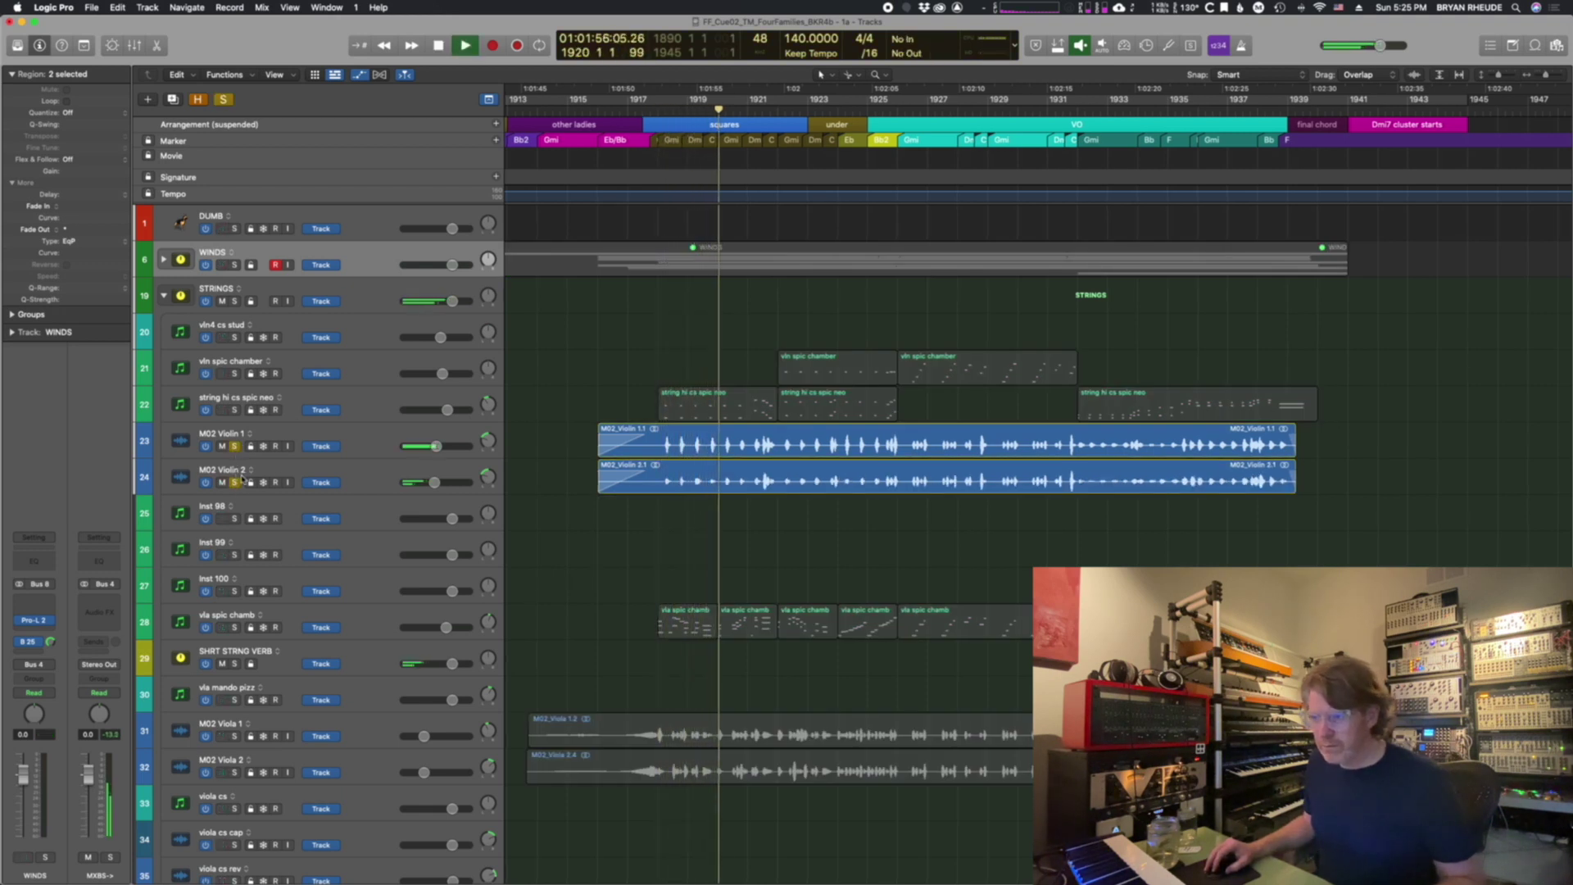
{"action": "key", "text": "space"}
Step: Add M02 Viola 1 and M02 Viola 2 to the soloed violins, audition all four from bar 1920, and place the playhead at bar 1926
{"action": "left_click", "coordinate": [235, 737]}
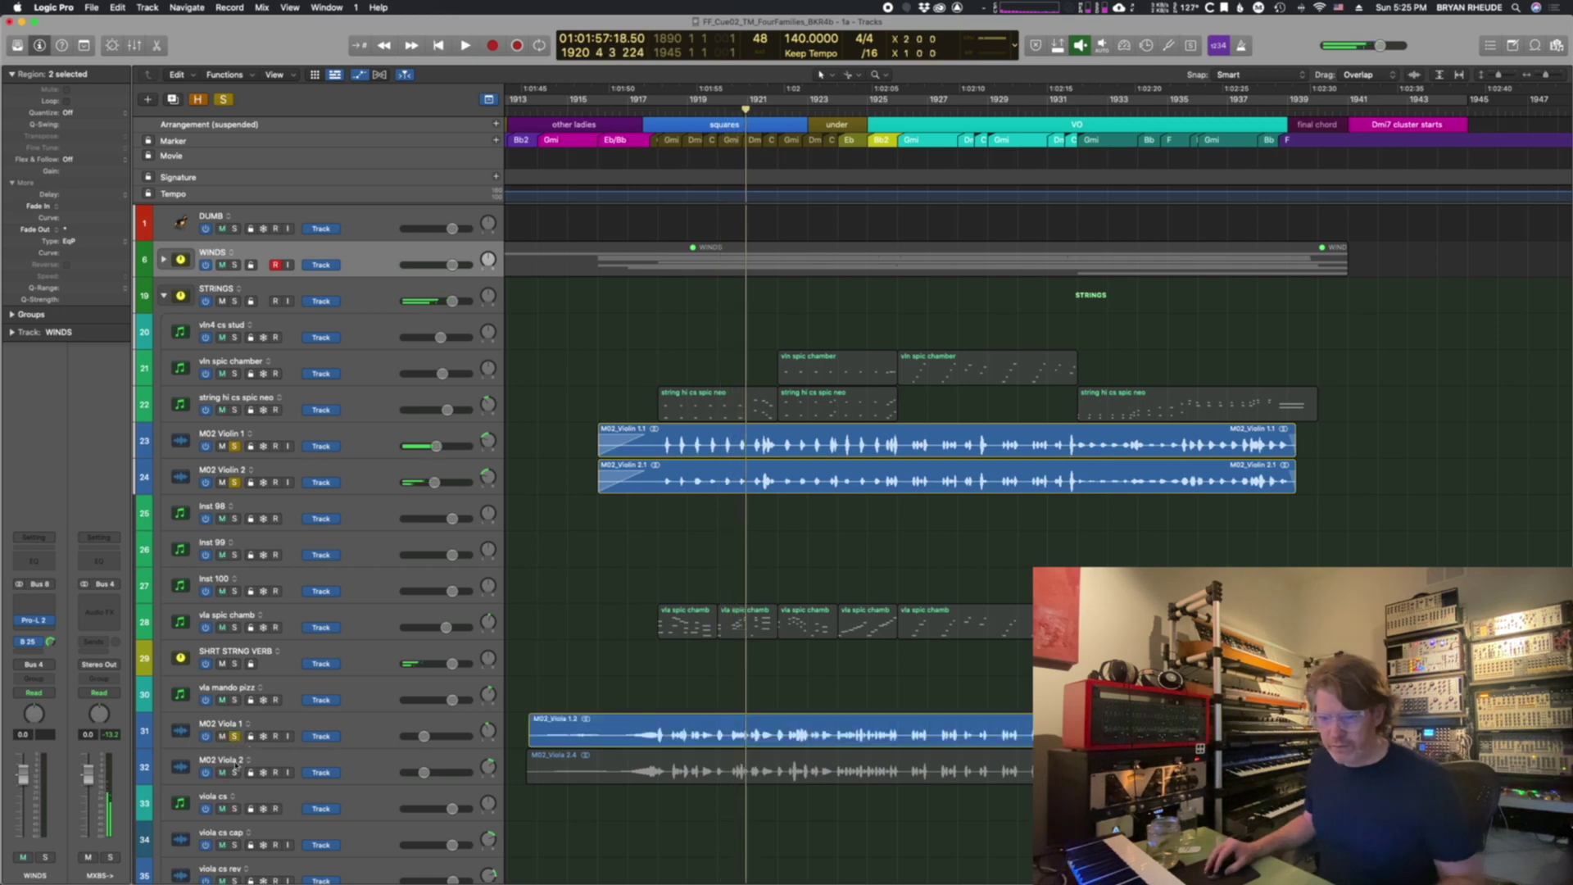
{"action": "left_click", "coordinate": [235, 773]}
{"action": "left_click", "coordinate": [726, 109]}
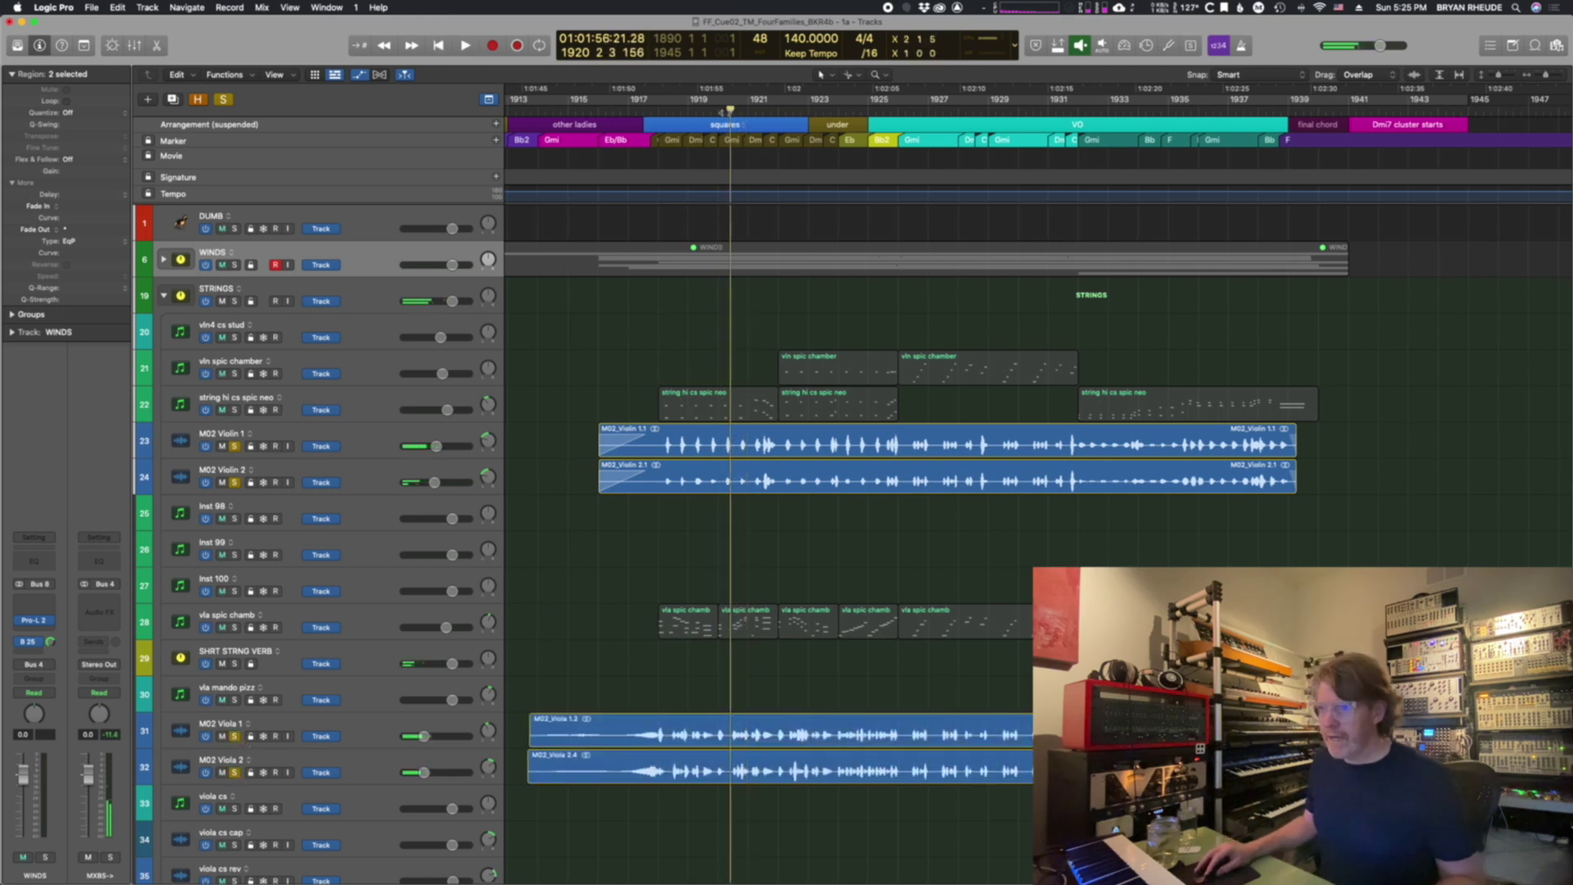
{"action": "key", "text": "space"}
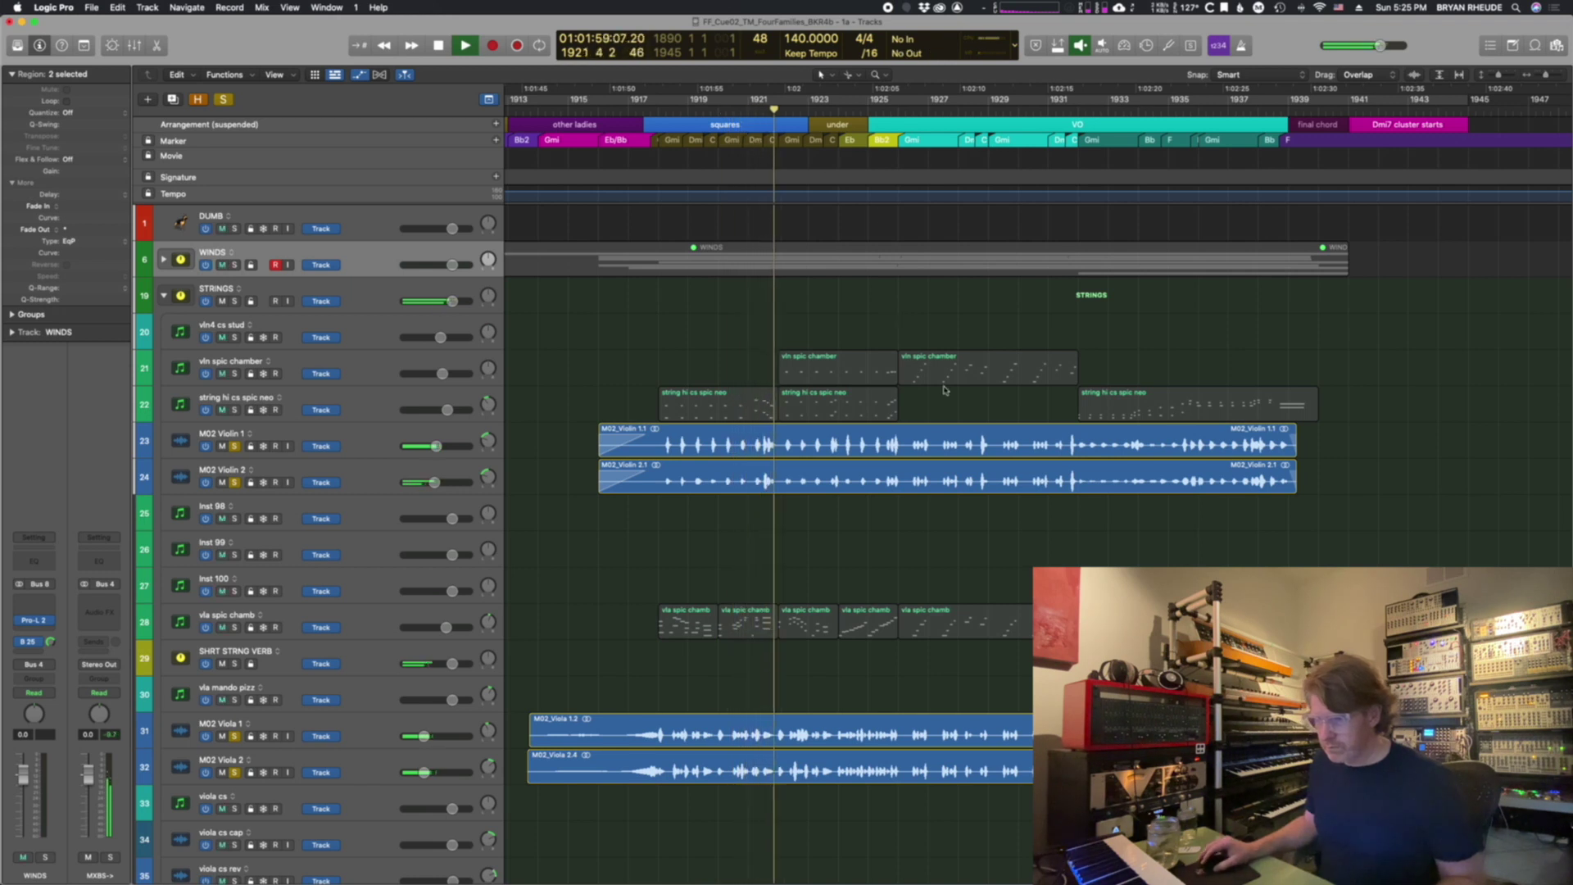
{"action": "key", "text": "space"}
{"action": "left_click", "coordinate": [898, 110]}
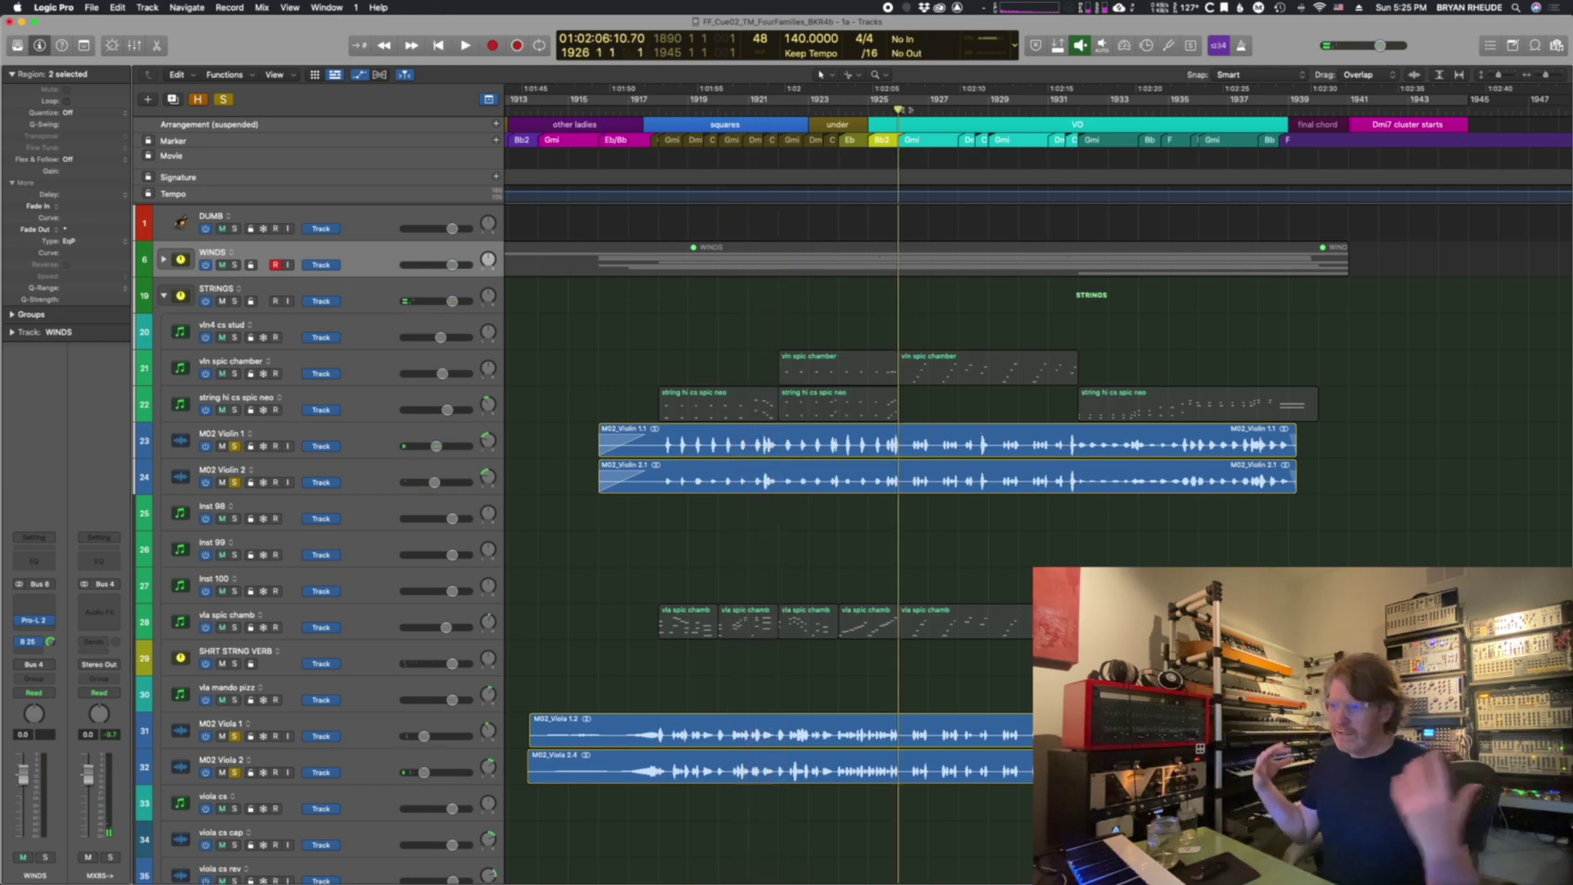
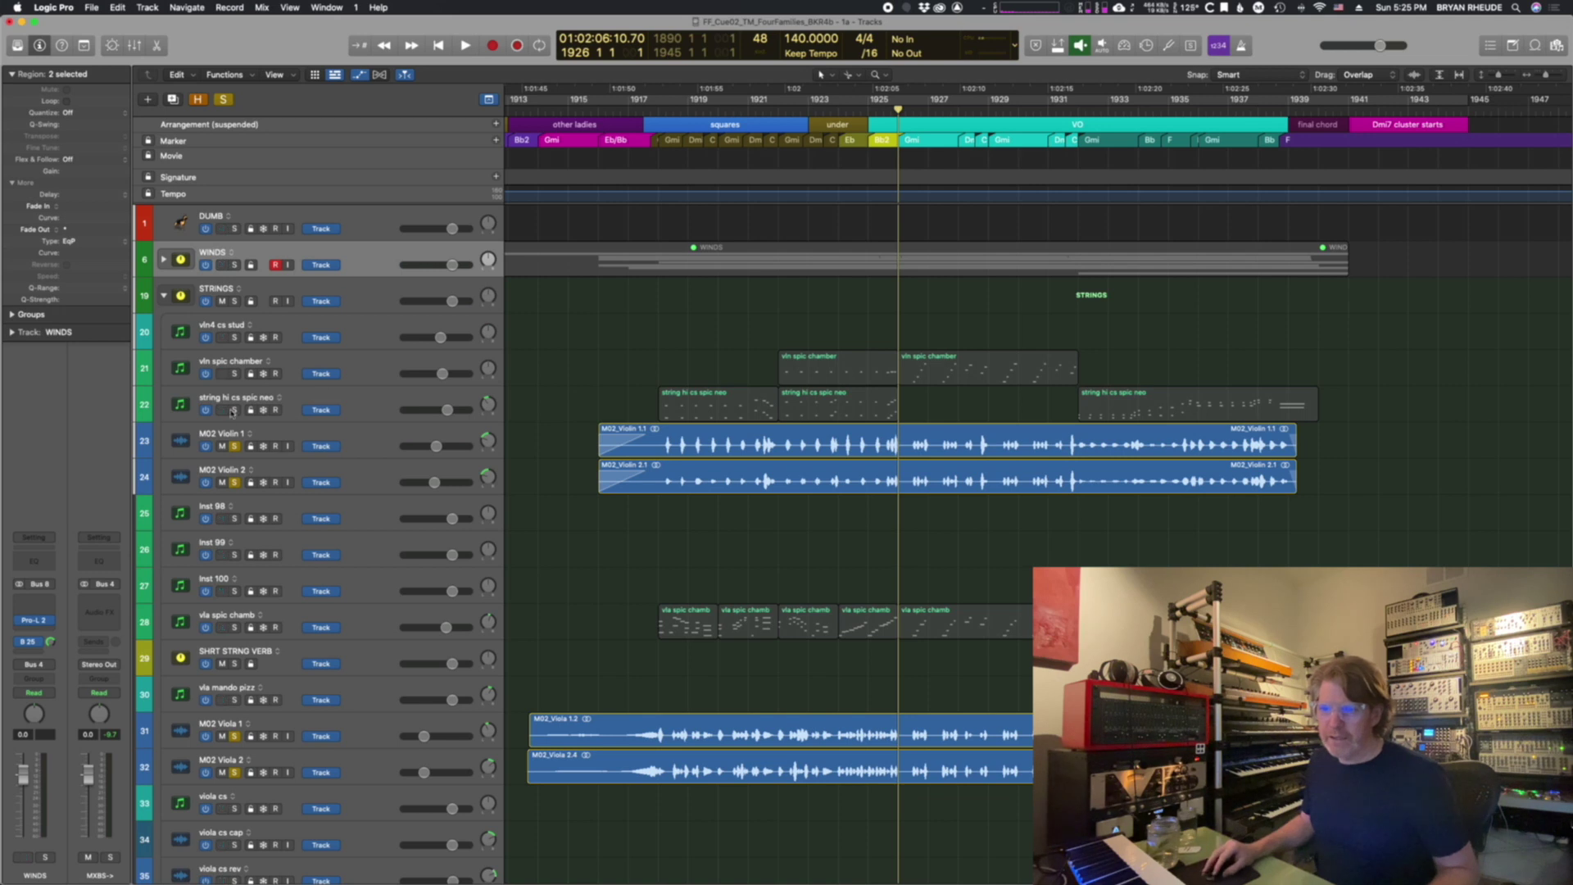
Step: Unsolo the recorded violins and violas, solo the whole STRINGS stack instead, and audition it from bar 1926
{"action": "left_click", "coordinate": [234, 447]}
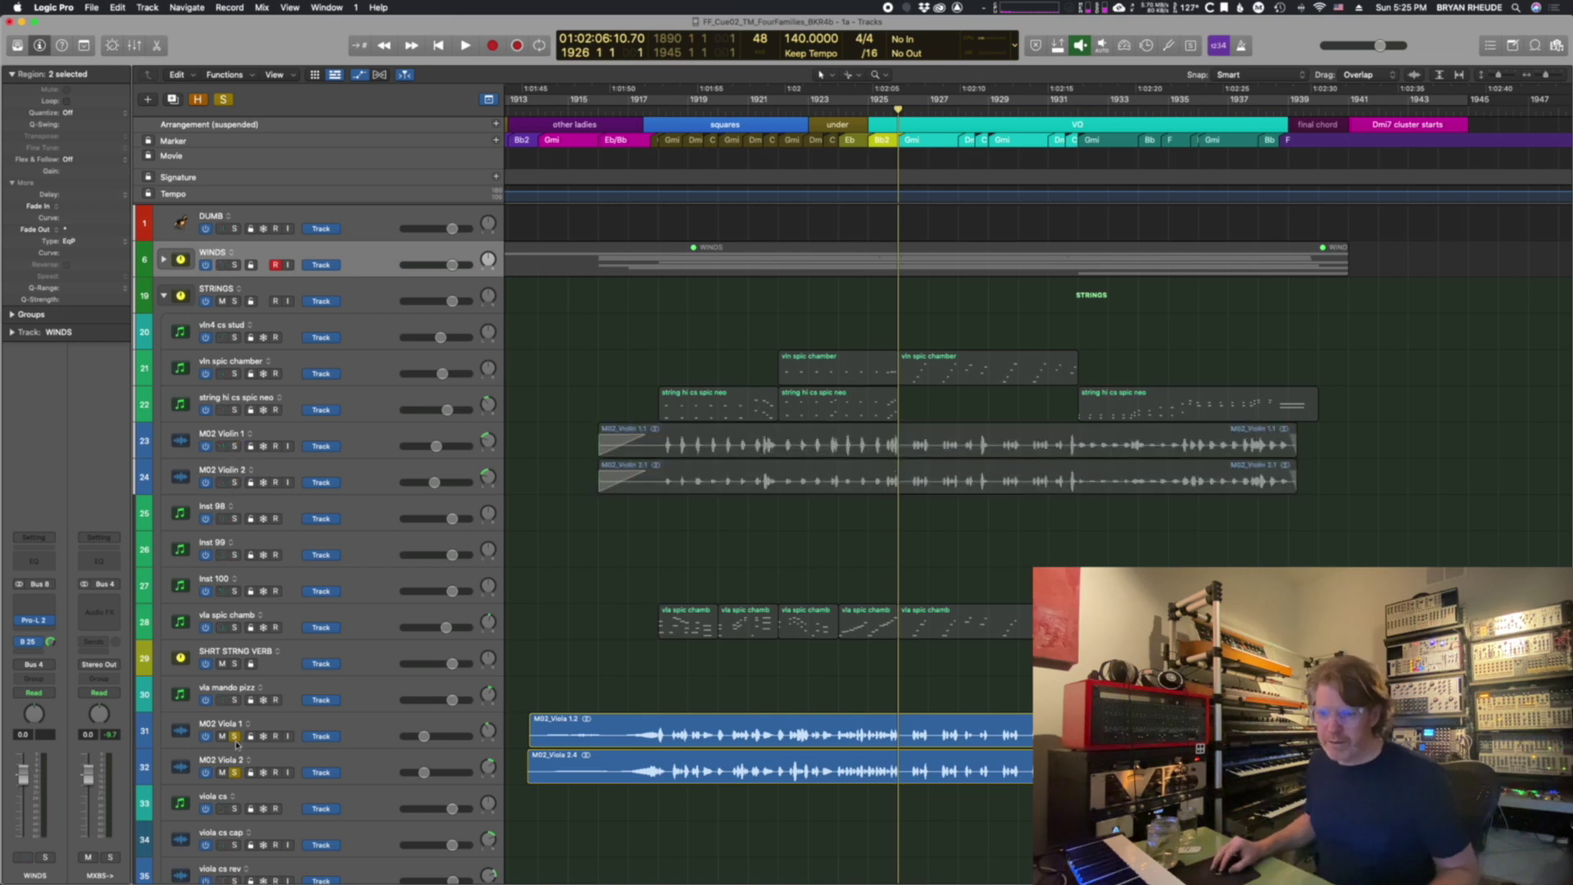
{"action": "left_click", "coordinate": [235, 736]}
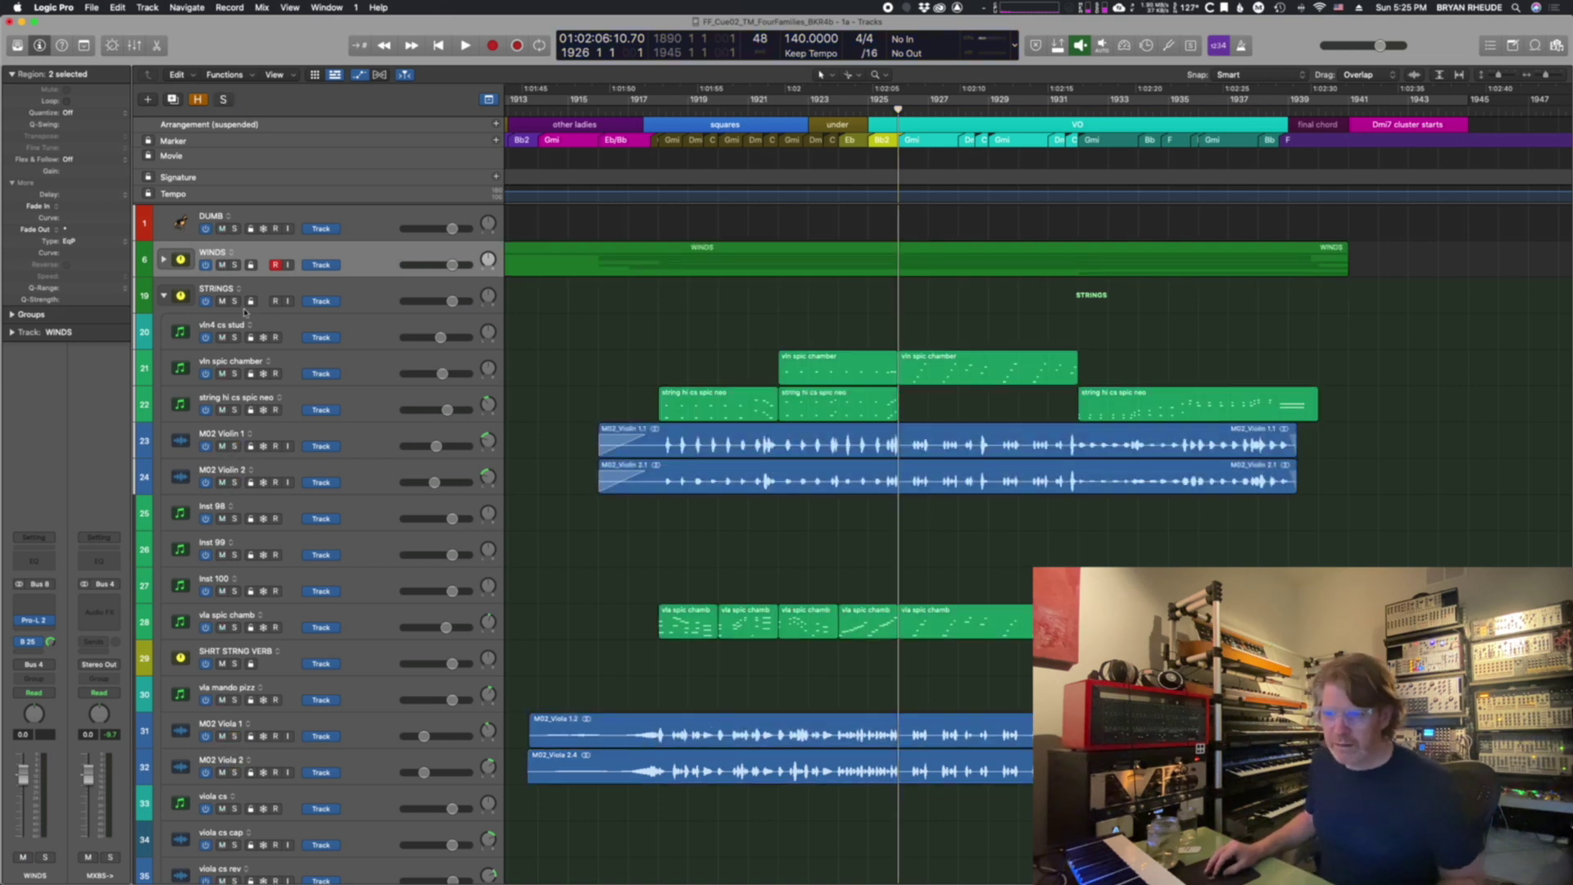
{"action": "left_click", "coordinate": [235, 301]}
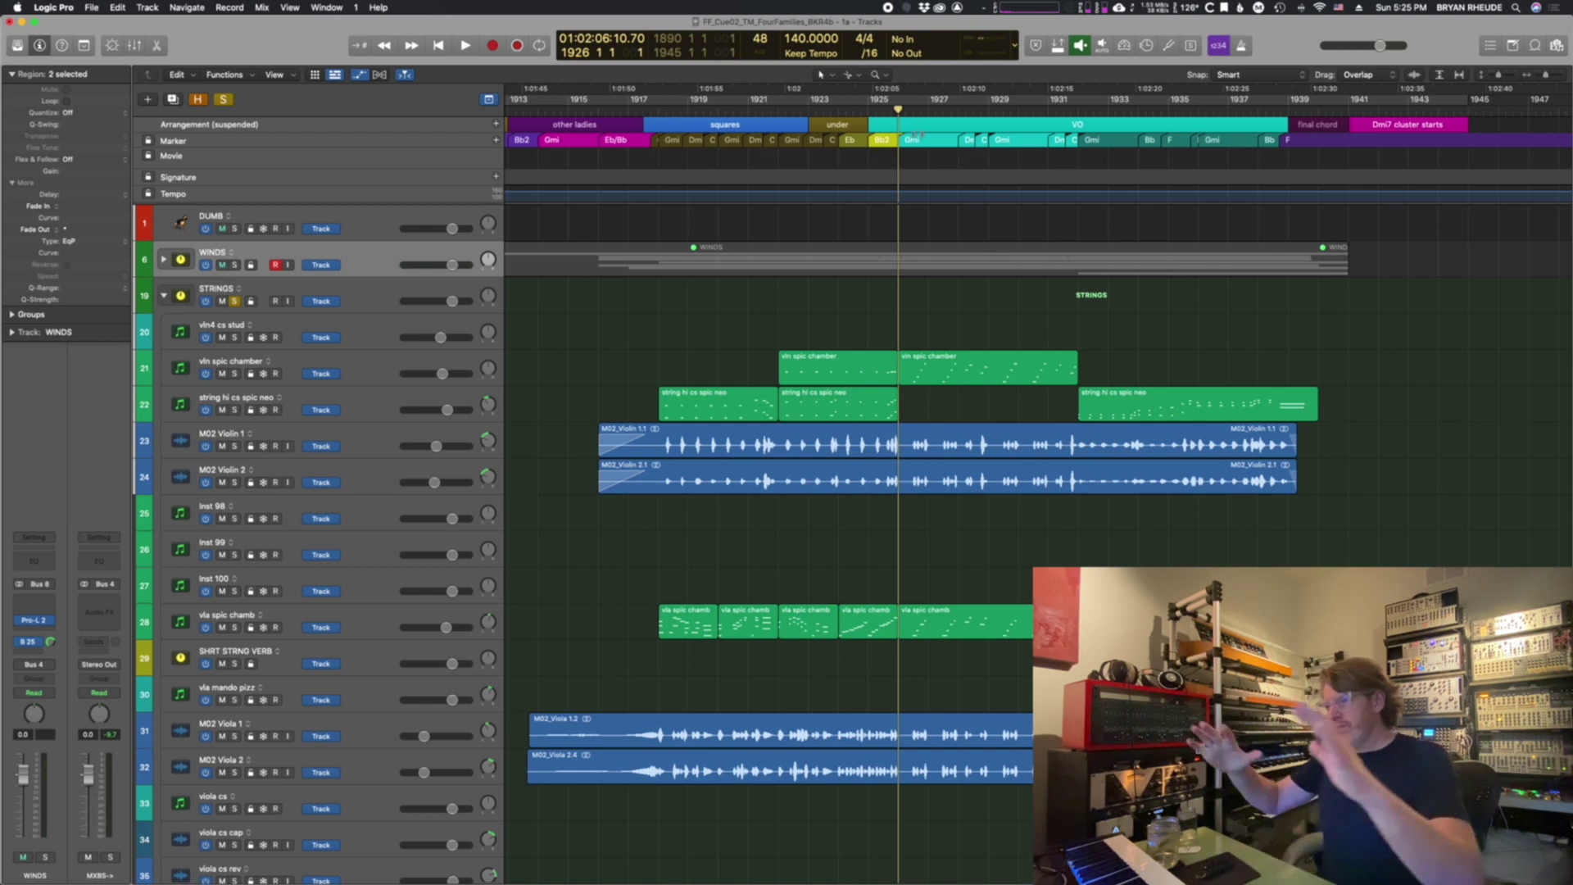
{"action": "key", "text": "space"}
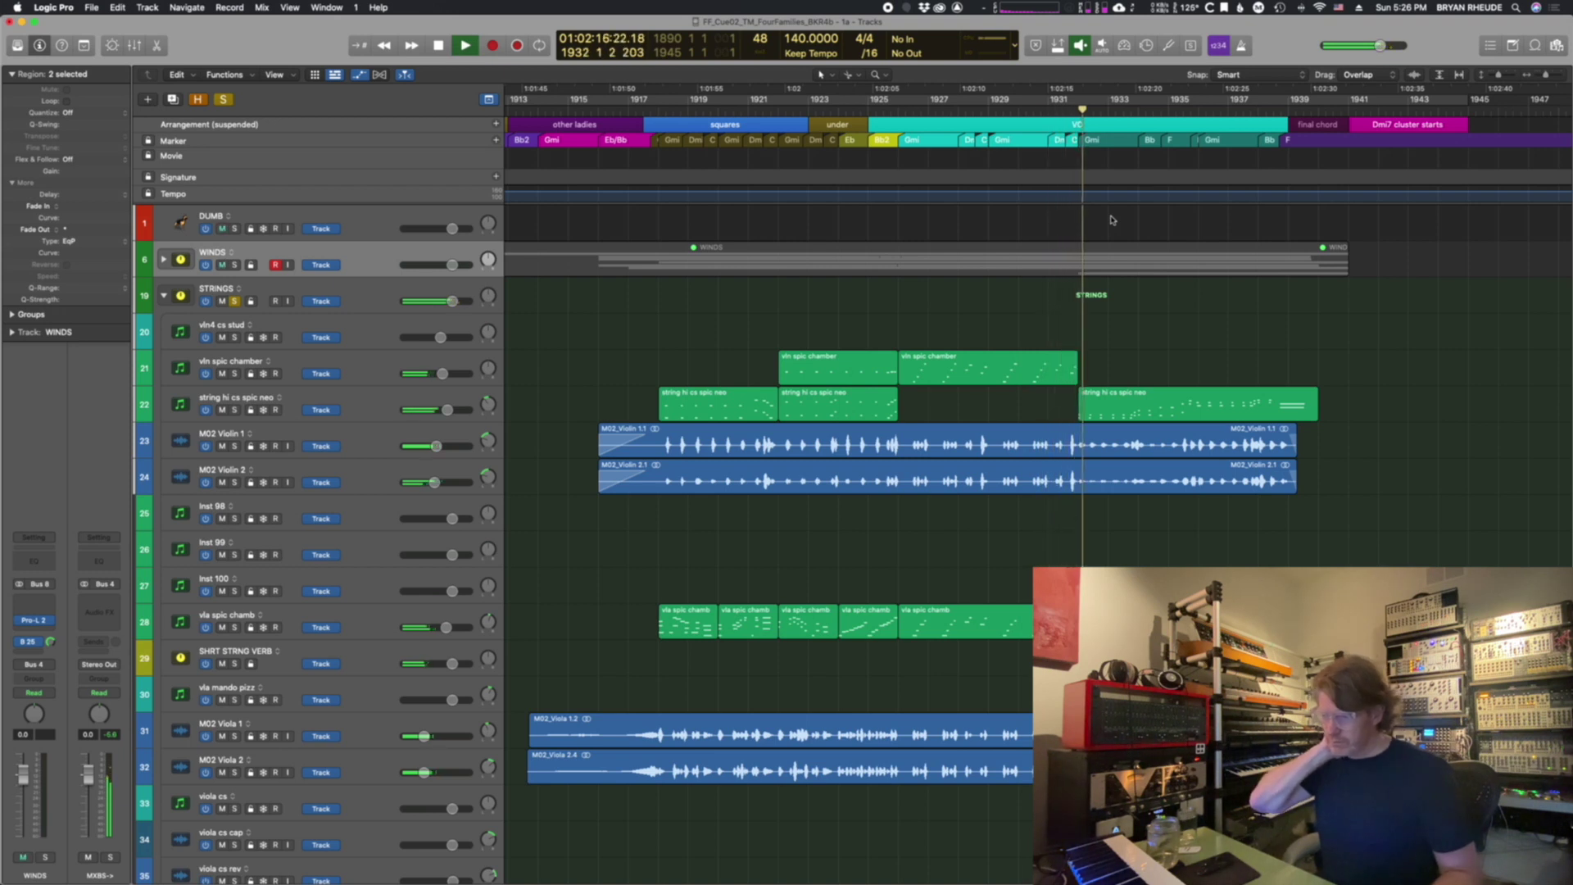
{"action": "key", "text": "space"}
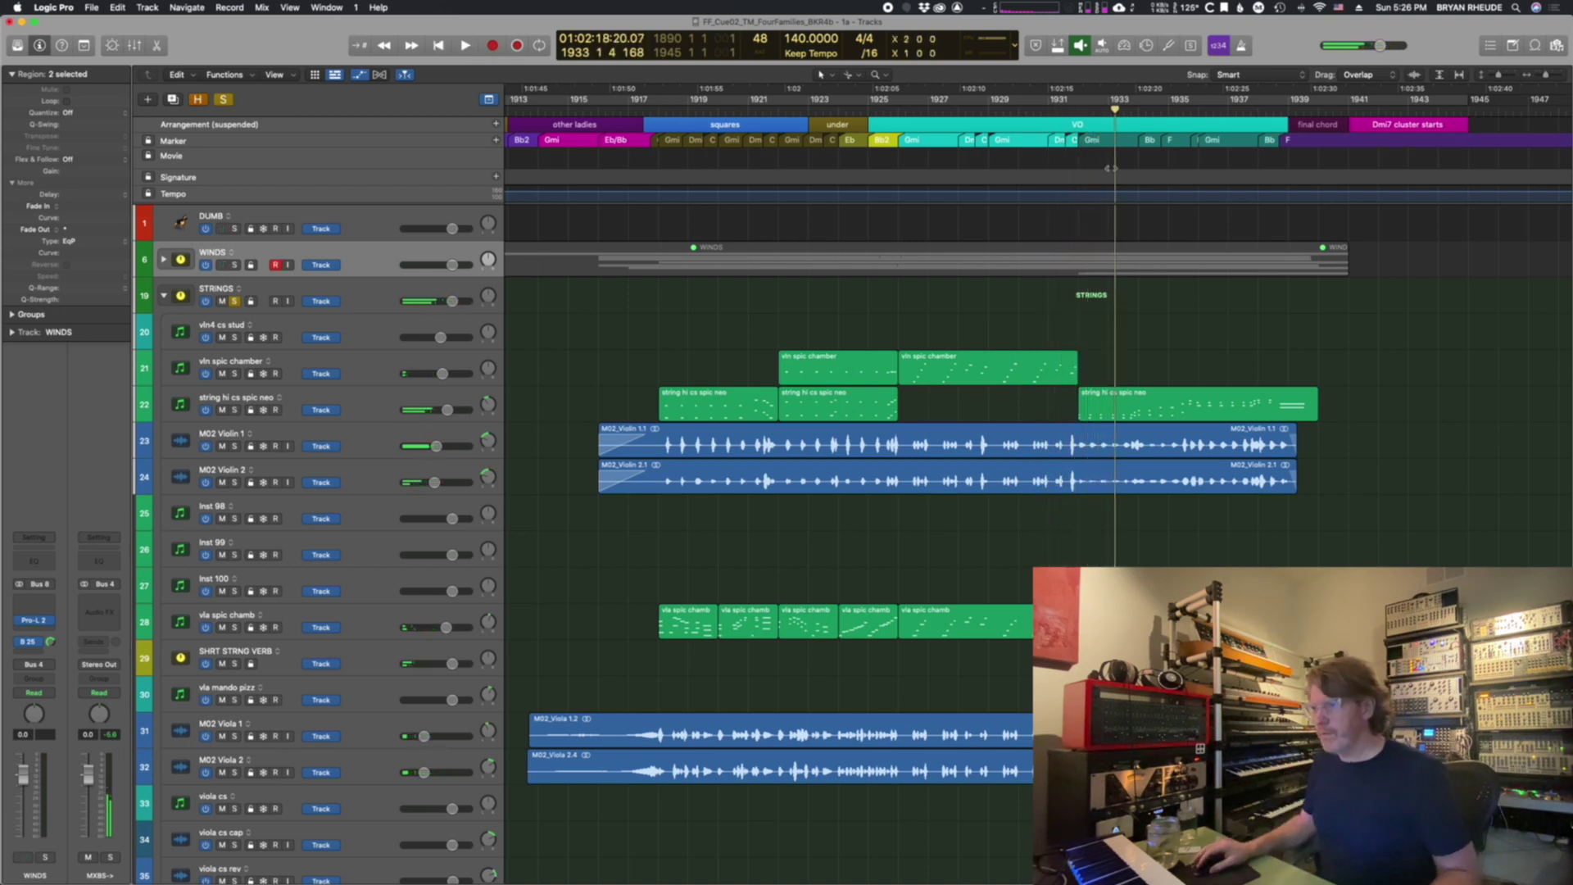
{"action": "key", "text": "space"}
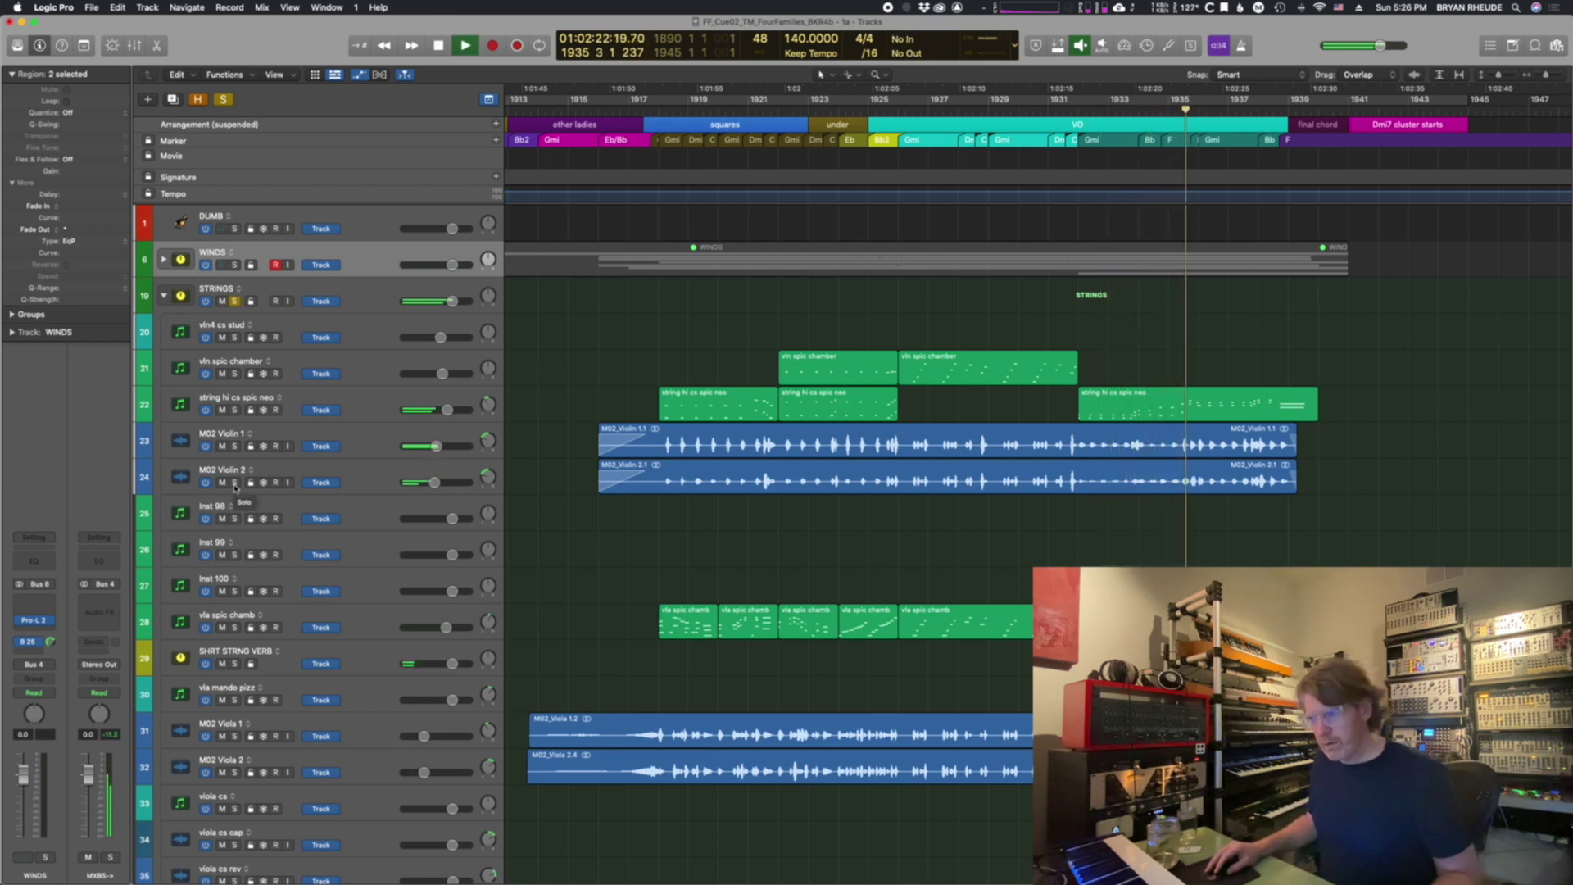
{"action": "key", "text": "space"}
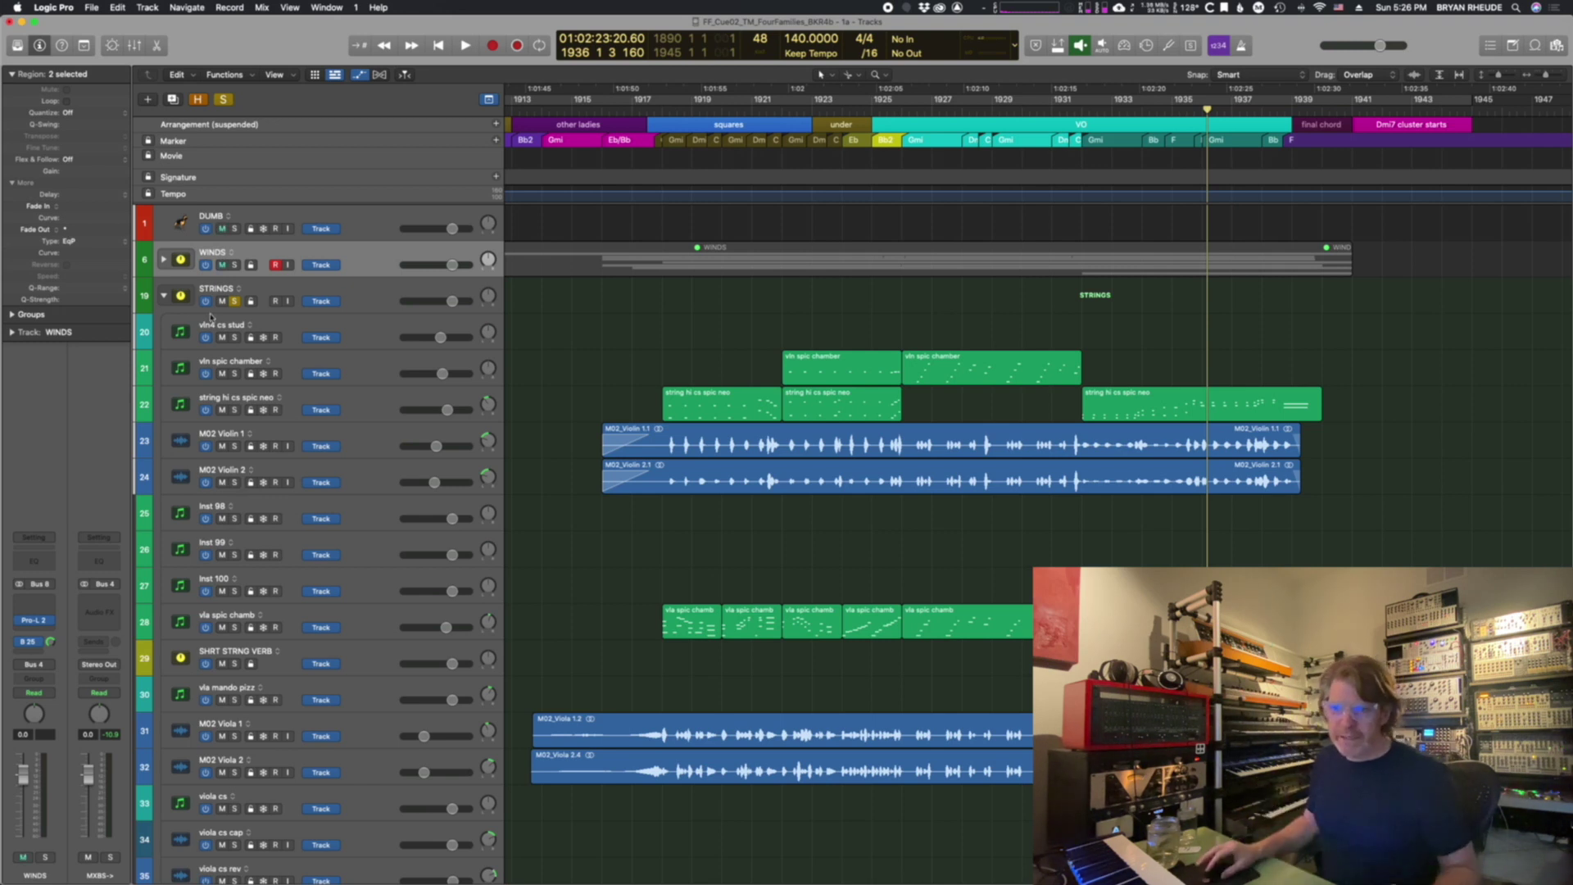
Step: Unsolo and collapse the STRINGS stack, and expand the SOFT BASSES stack
{"action": "left_click", "coordinate": [235, 302]}
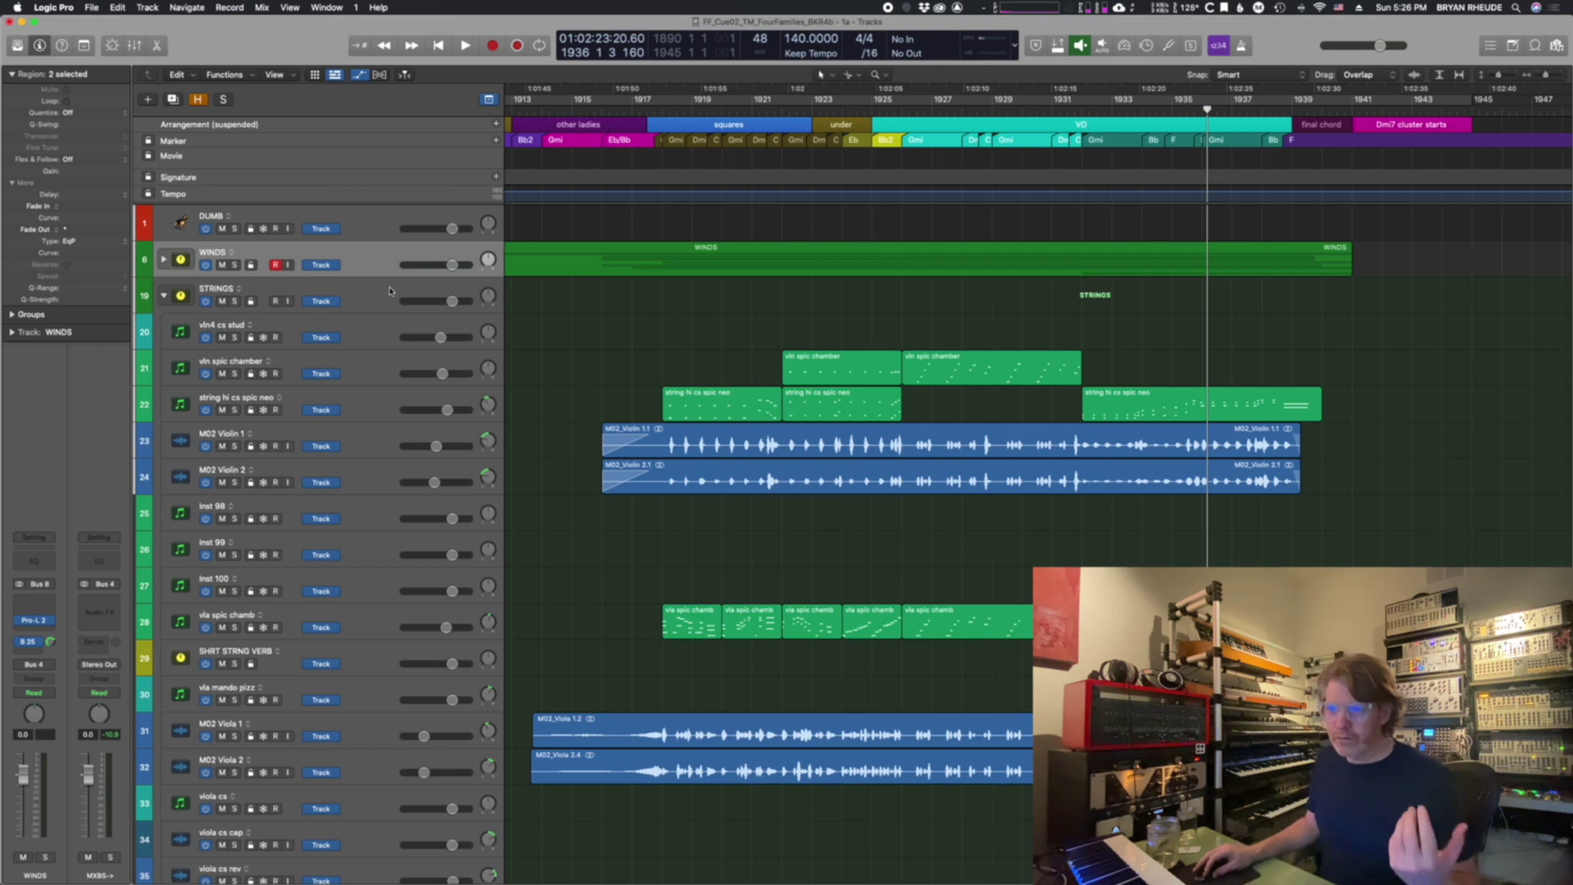
{"action": "left_click", "coordinate": [389, 291]}
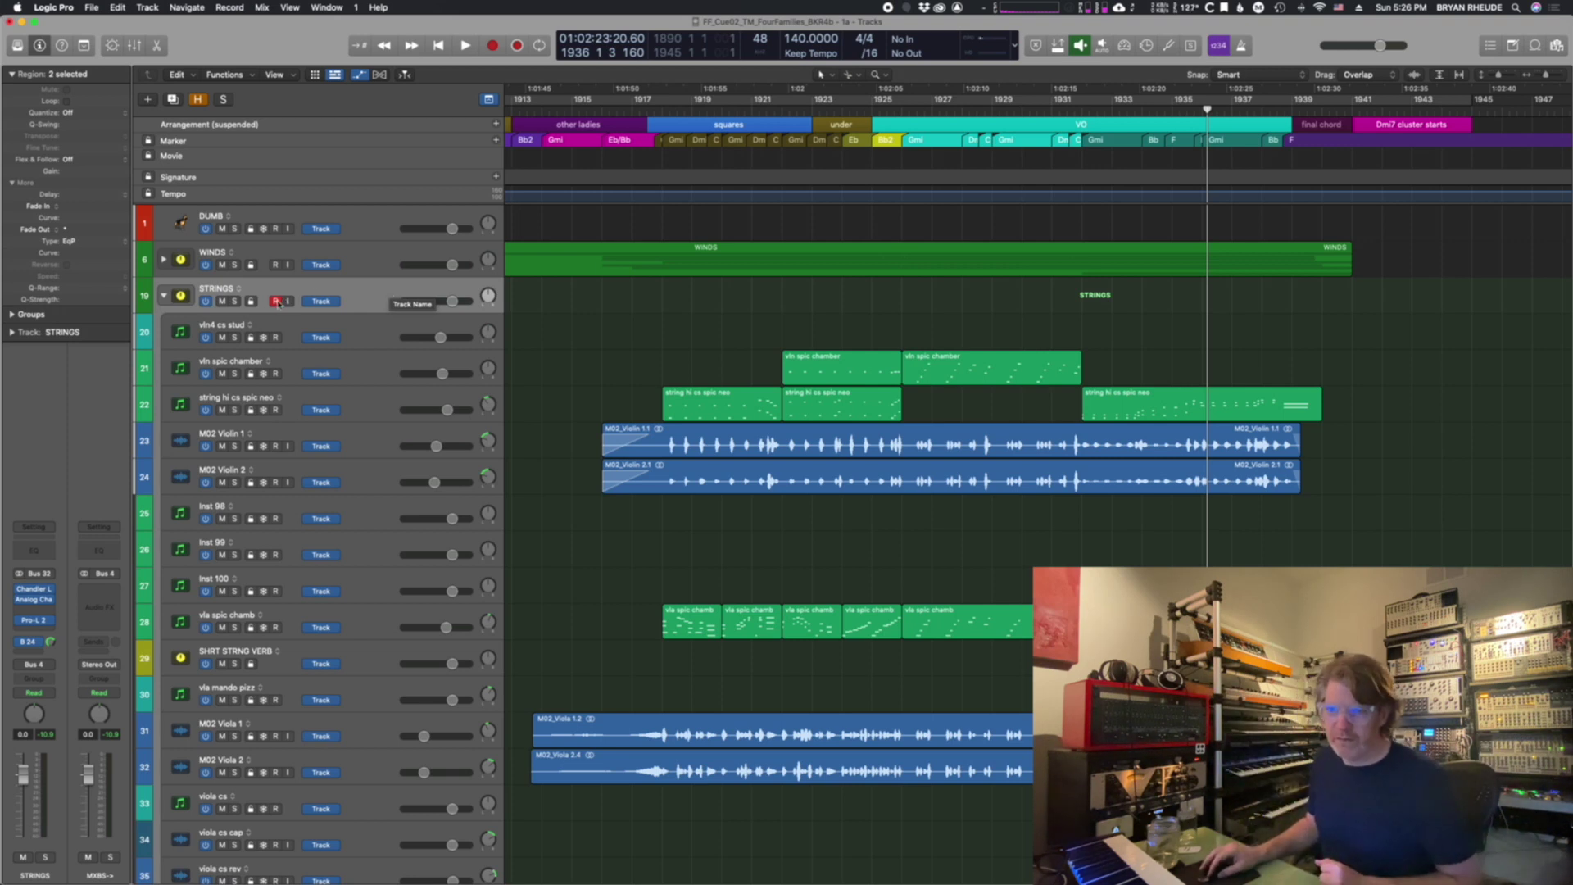
{"action": "left_click", "coordinate": [164, 295]}
{"action": "left_click", "coordinate": [165, 369]}
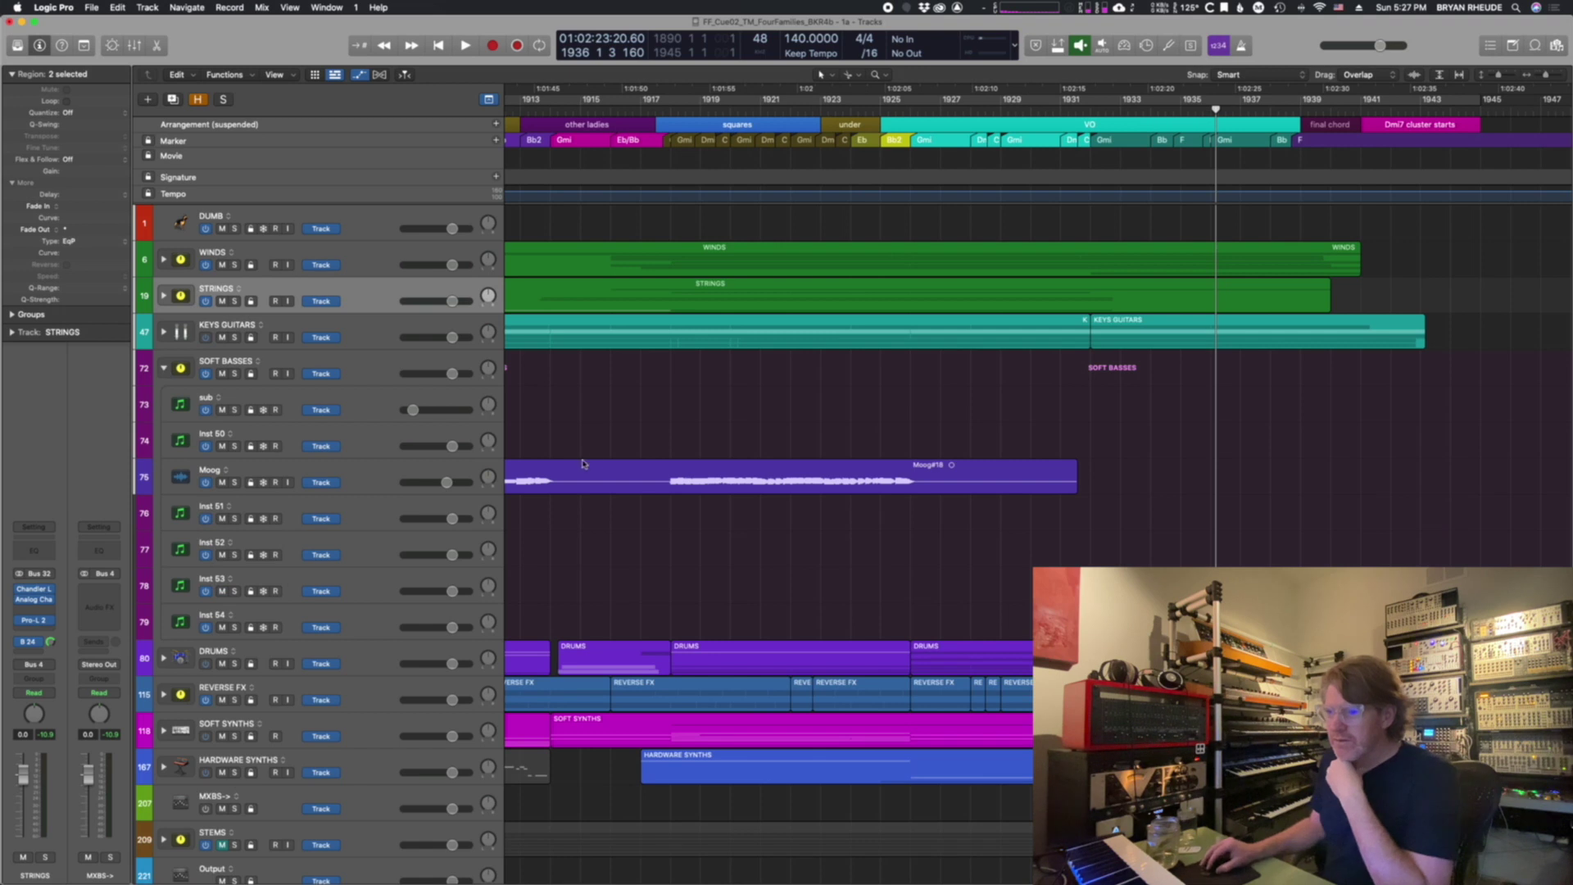
Step: Solo the Moog track in SOFT BASSES, audition it from bar 1918, and unsolo it
{"action": "left_click", "coordinate": [674, 110]}
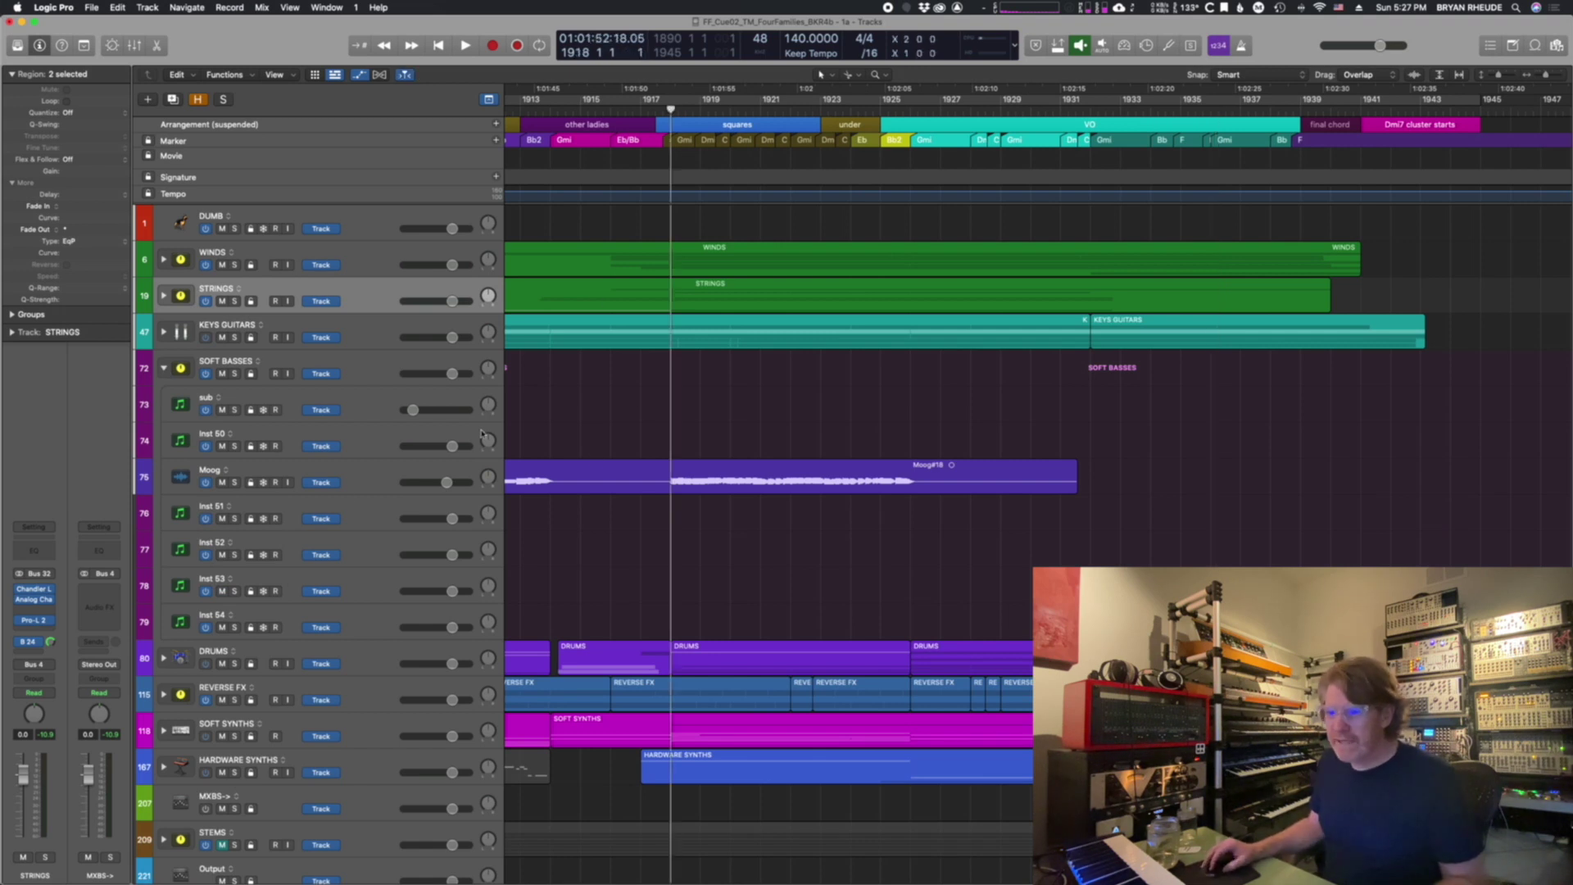
{"action": "left_click", "coordinate": [235, 483]}
{"action": "key", "text": "space"}
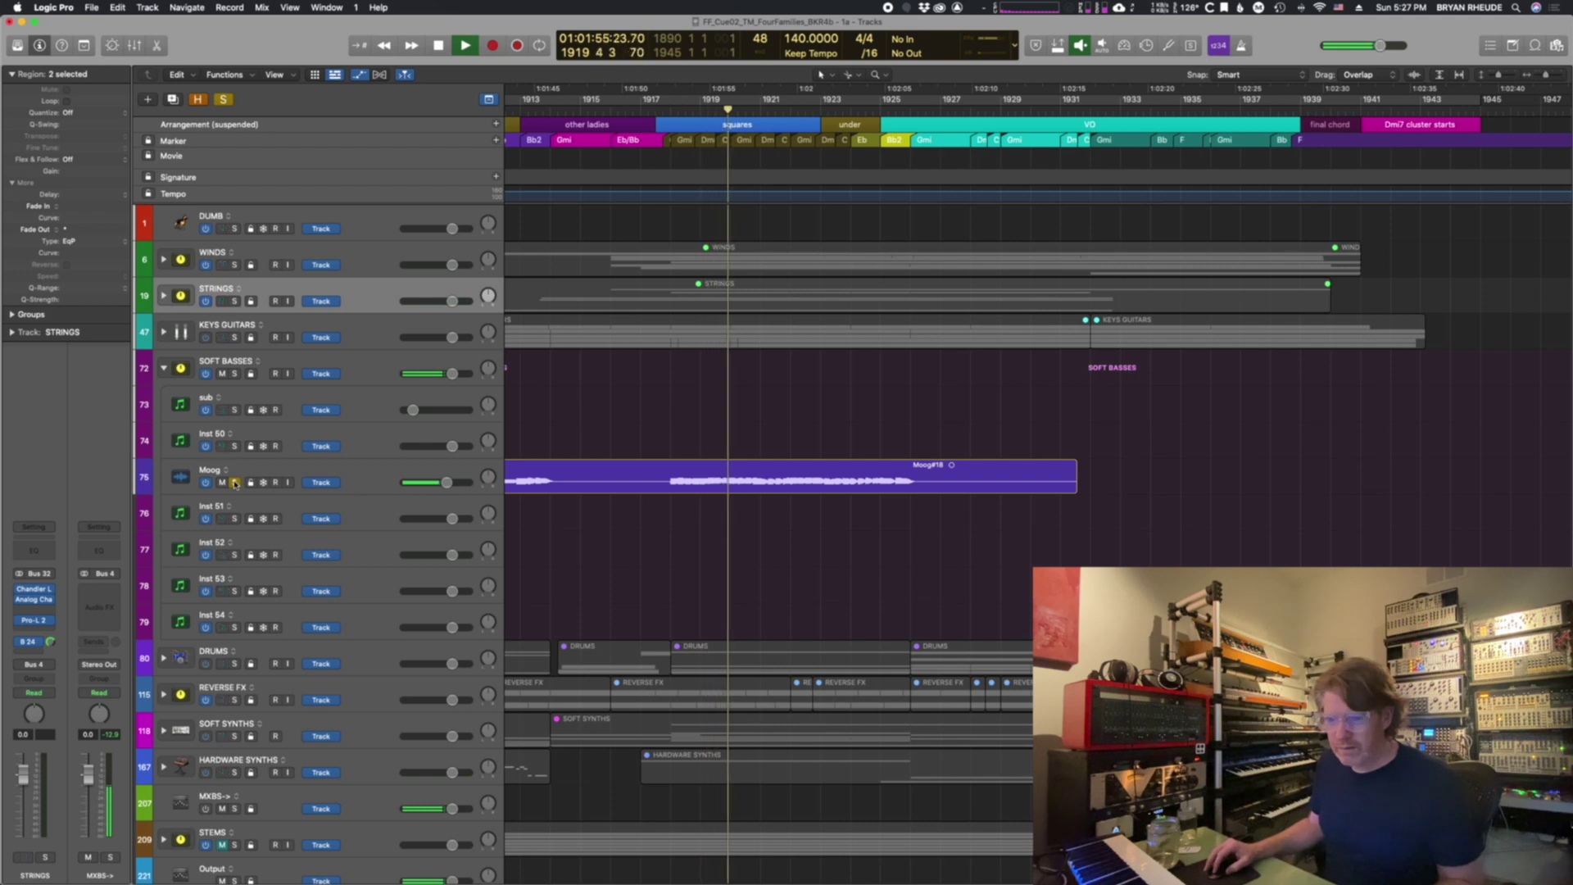
{"action": "left_click", "coordinate": [235, 483]}
Step: Expand the DRUMS stack in place of SOFT BASSES, and show the track automation down around the train track
{"action": "left_click", "coordinate": [163, 367]}
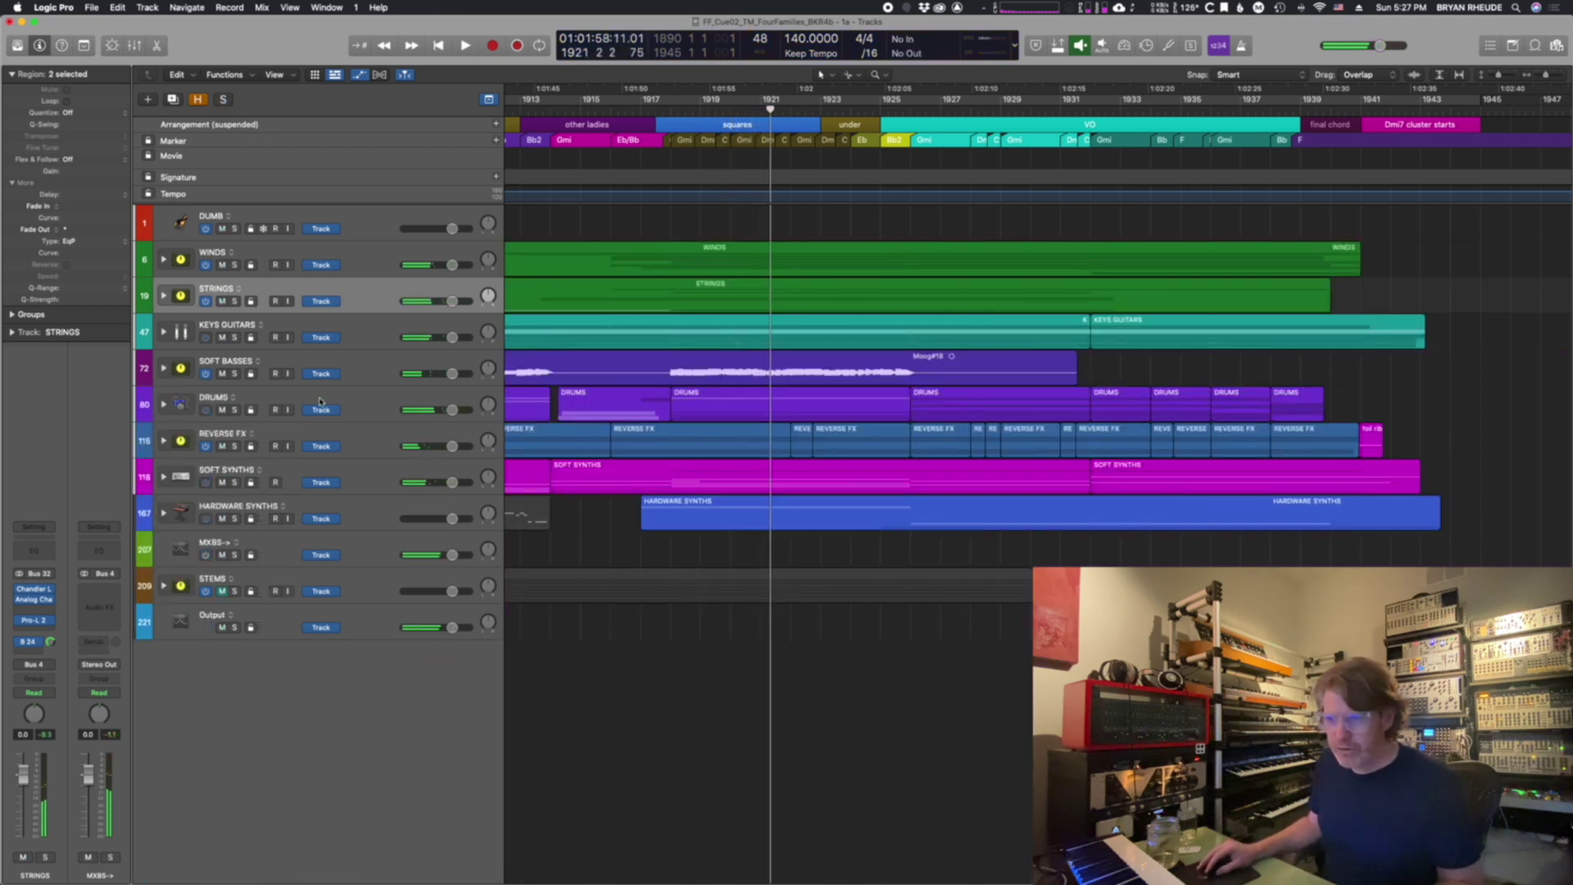
{"action": "left_click", "coordinate": [163, 405]}
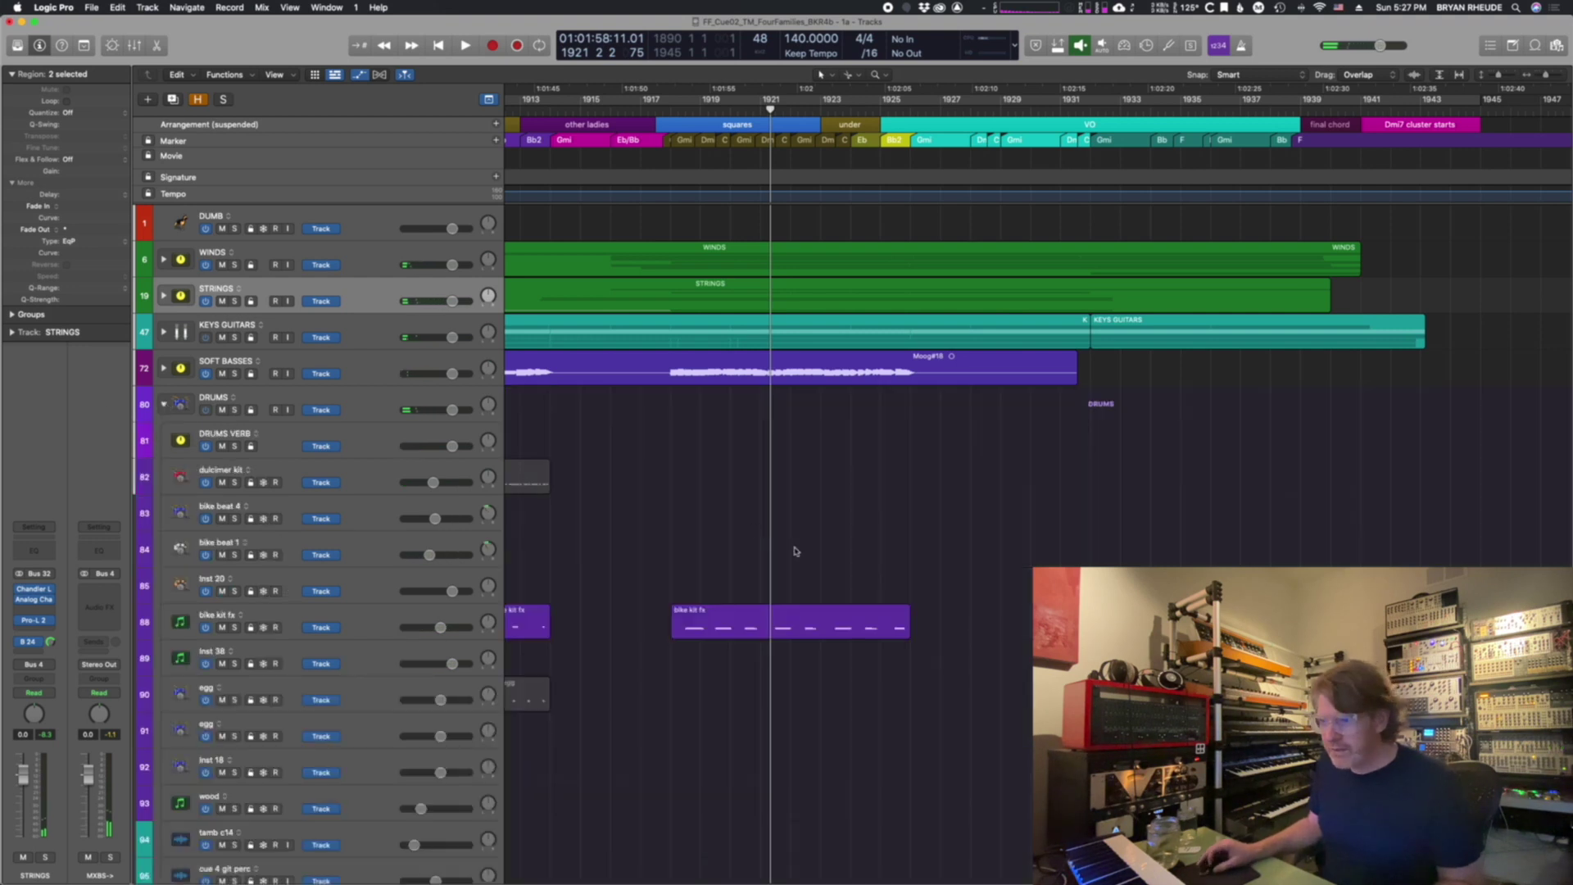
{"action": "scroll", "coordinate": [787, 544], "scroll_direction": "left", "scroll_amount": 5}
{"action": "scroll", "coordinate": [799, 549], "scroll_direction": "down", "scroll_amount": 10}
{"action": "scroll", "coordinate": [799, 549], "scroll_direction": "down", "scroll_amount": 2}
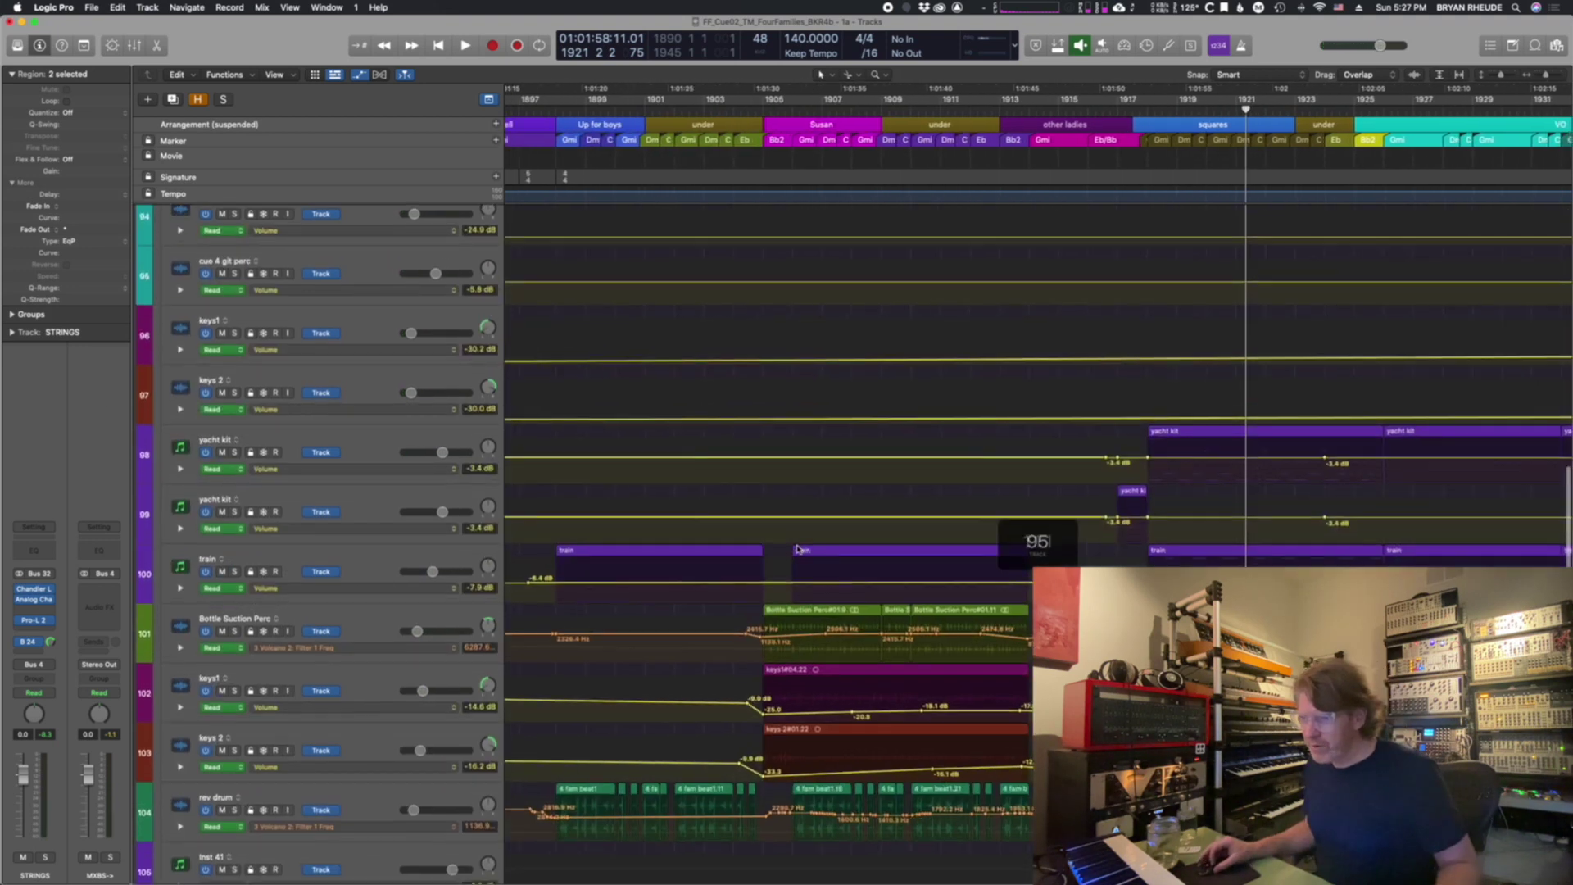
Step: Solo the train track in the DRUMS stack, audition it in the Susan section, and unsolo it
{"action": "left_click", "coordinate": [806, 491], "text": "super"}
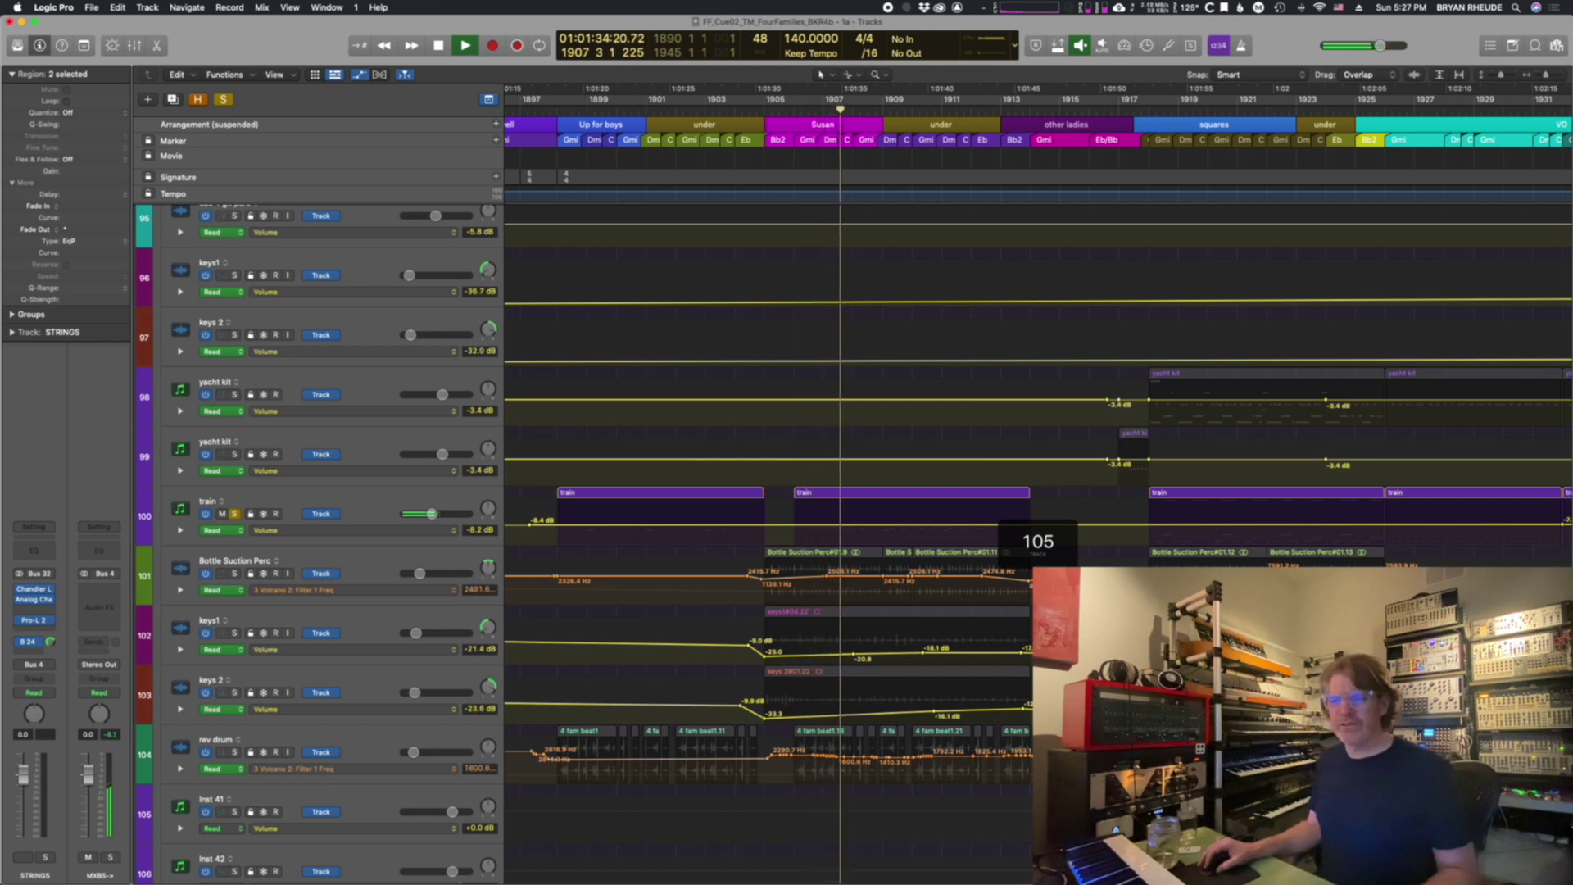
{"action": "key", "text": "space"}
{"action": "key", "text": "s"}
Step: Solo and select the Bottle Suction Perc track, and audition it from bar 1906
{"action": "left_click", "coordinate": [235, 573]}
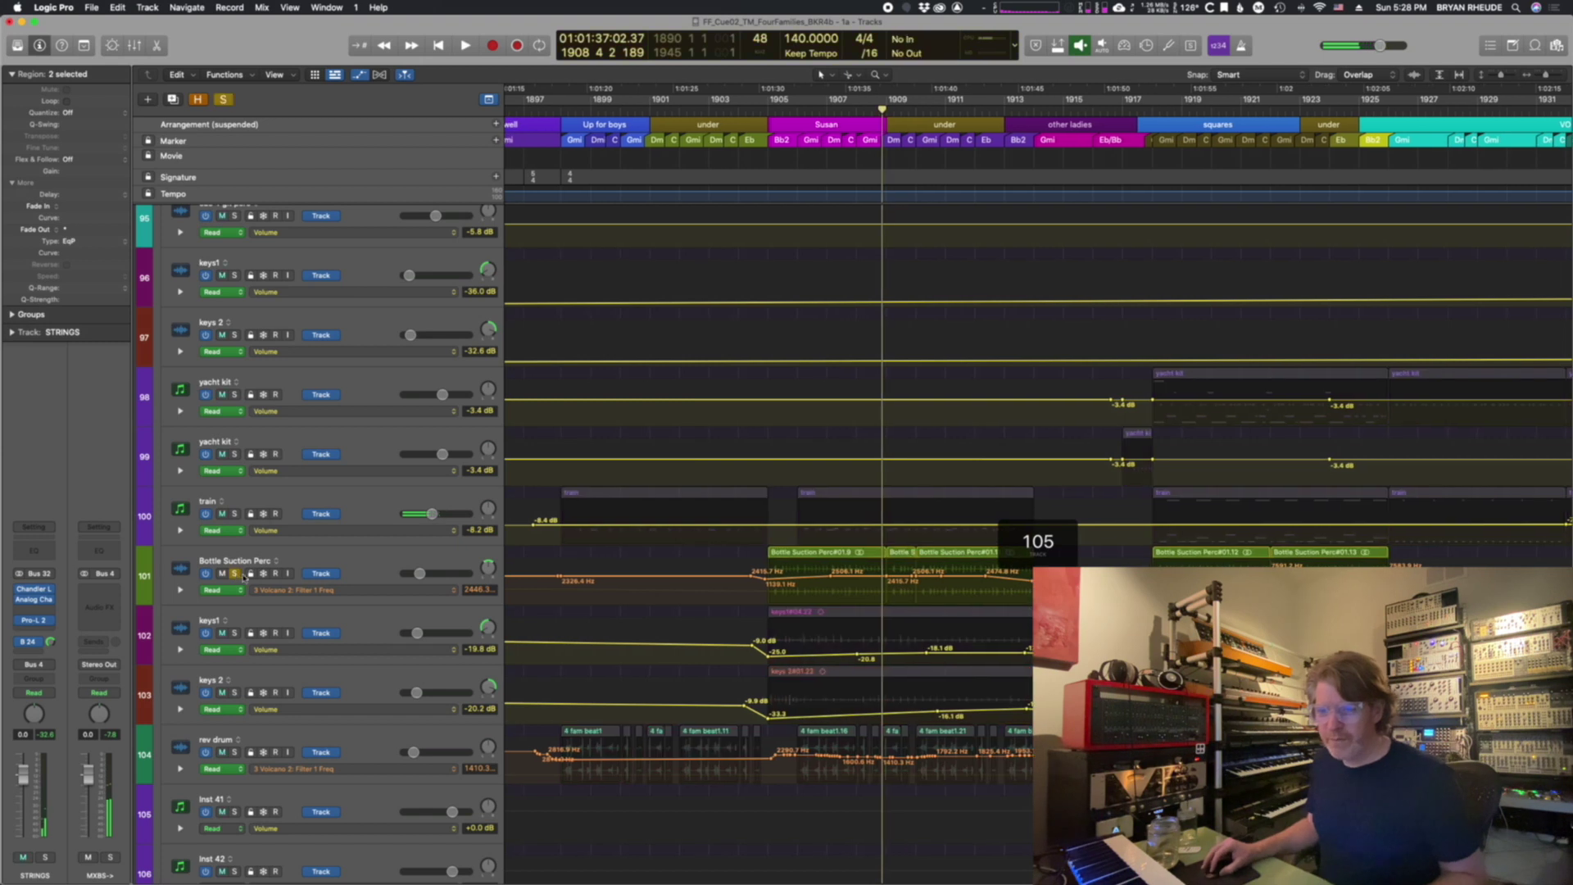
{"action": "left_click", "coordinate": [371, 560]}
{"action": "scroll", "coordinate": [243, 578], "scroll_direction": "left", "scroll_amount": 2}
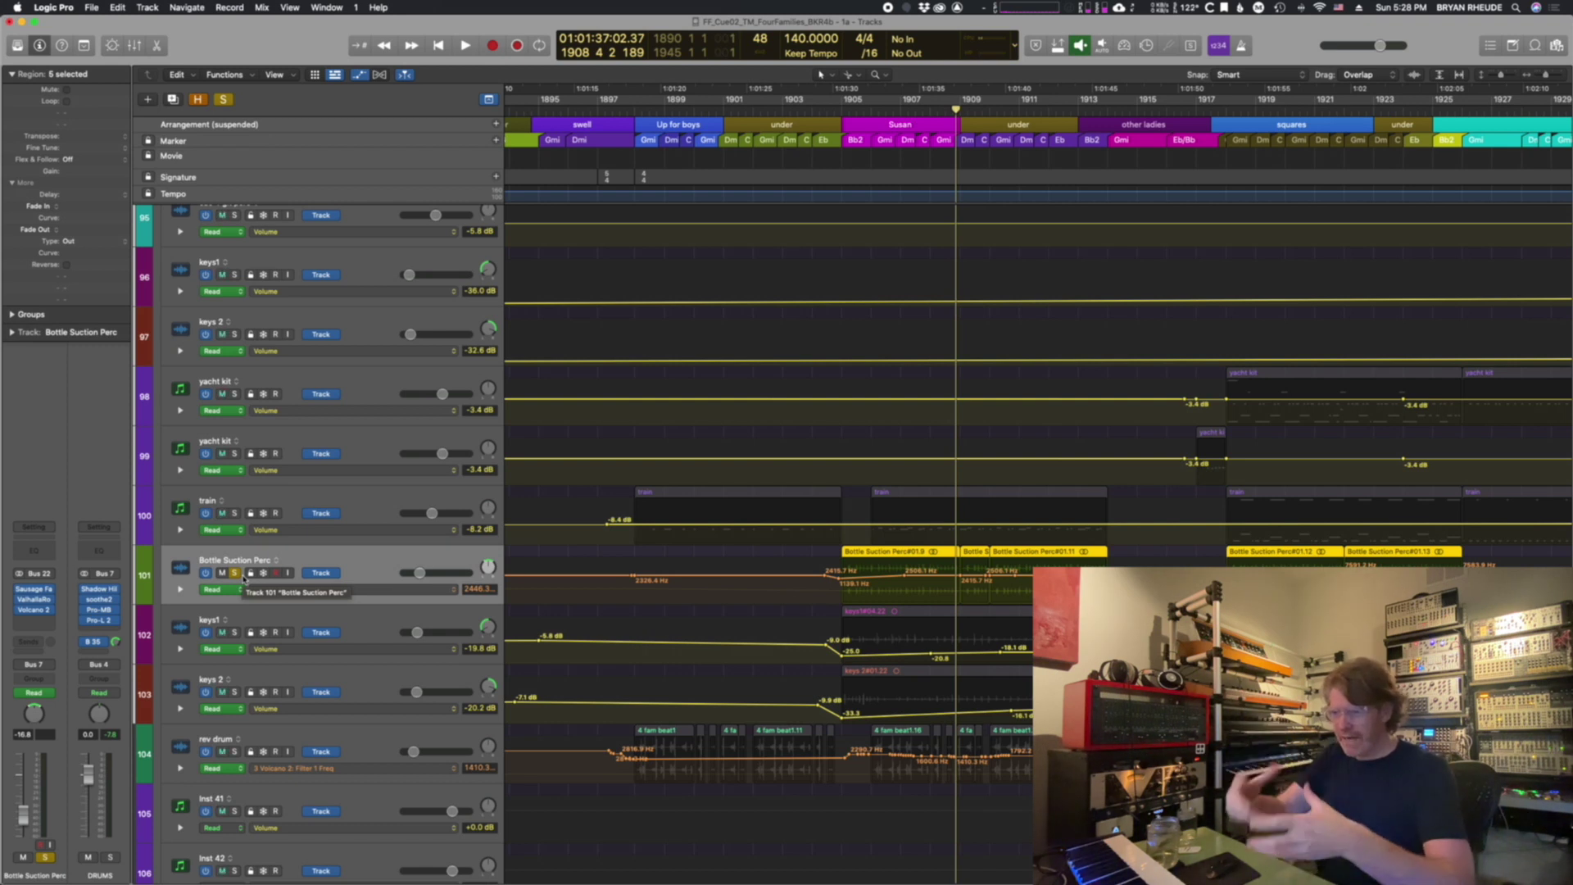
{"action": "left_click", "coordinate": [868, 106]}
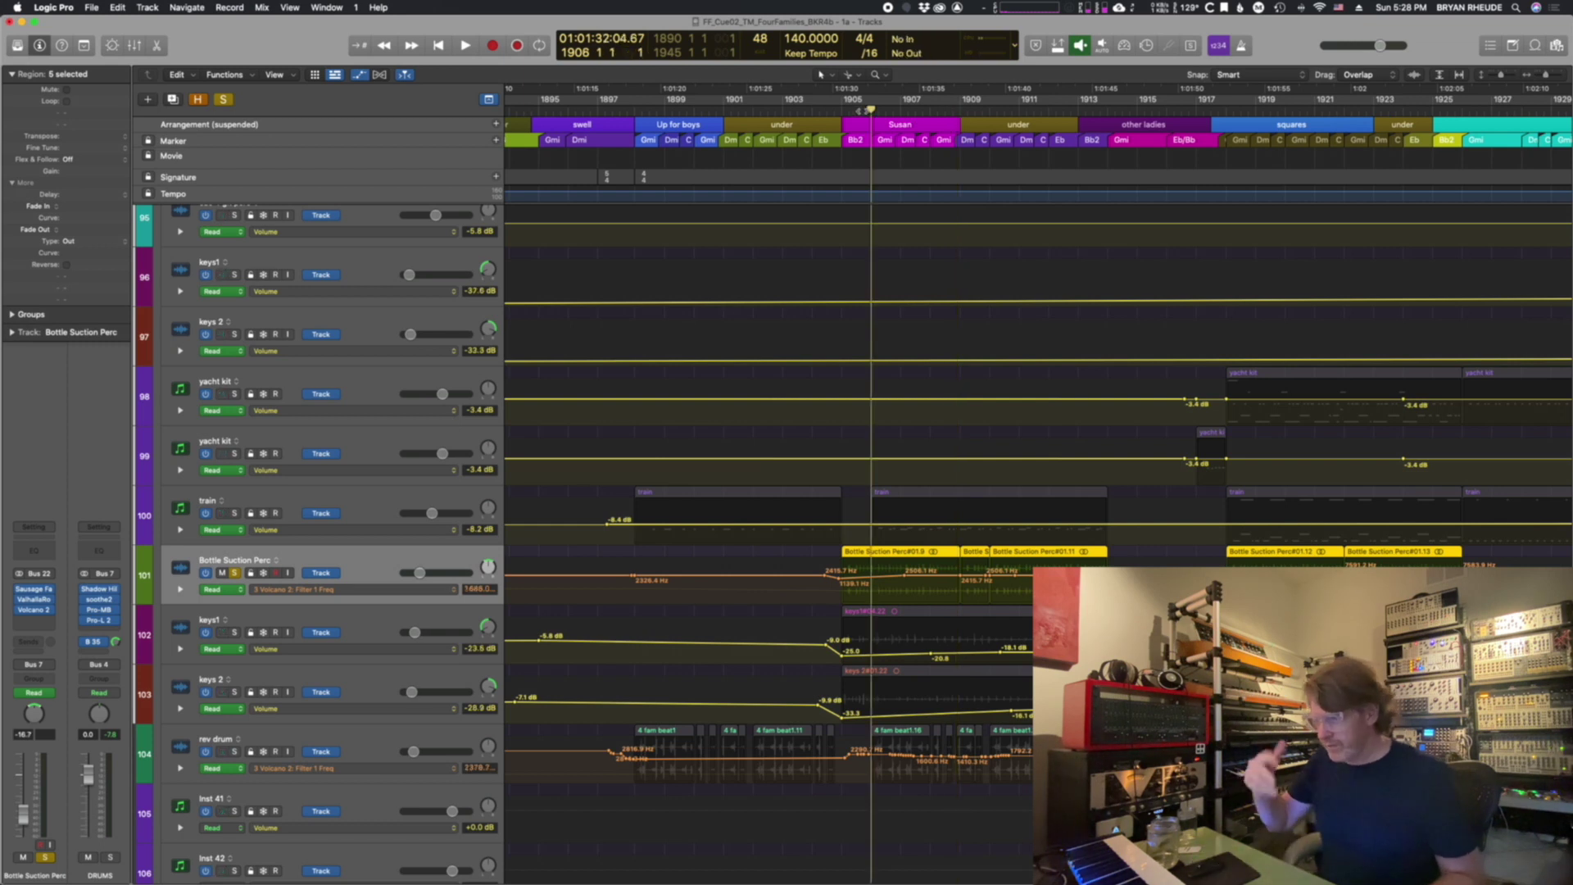
{"action": "key", "text": "space"}
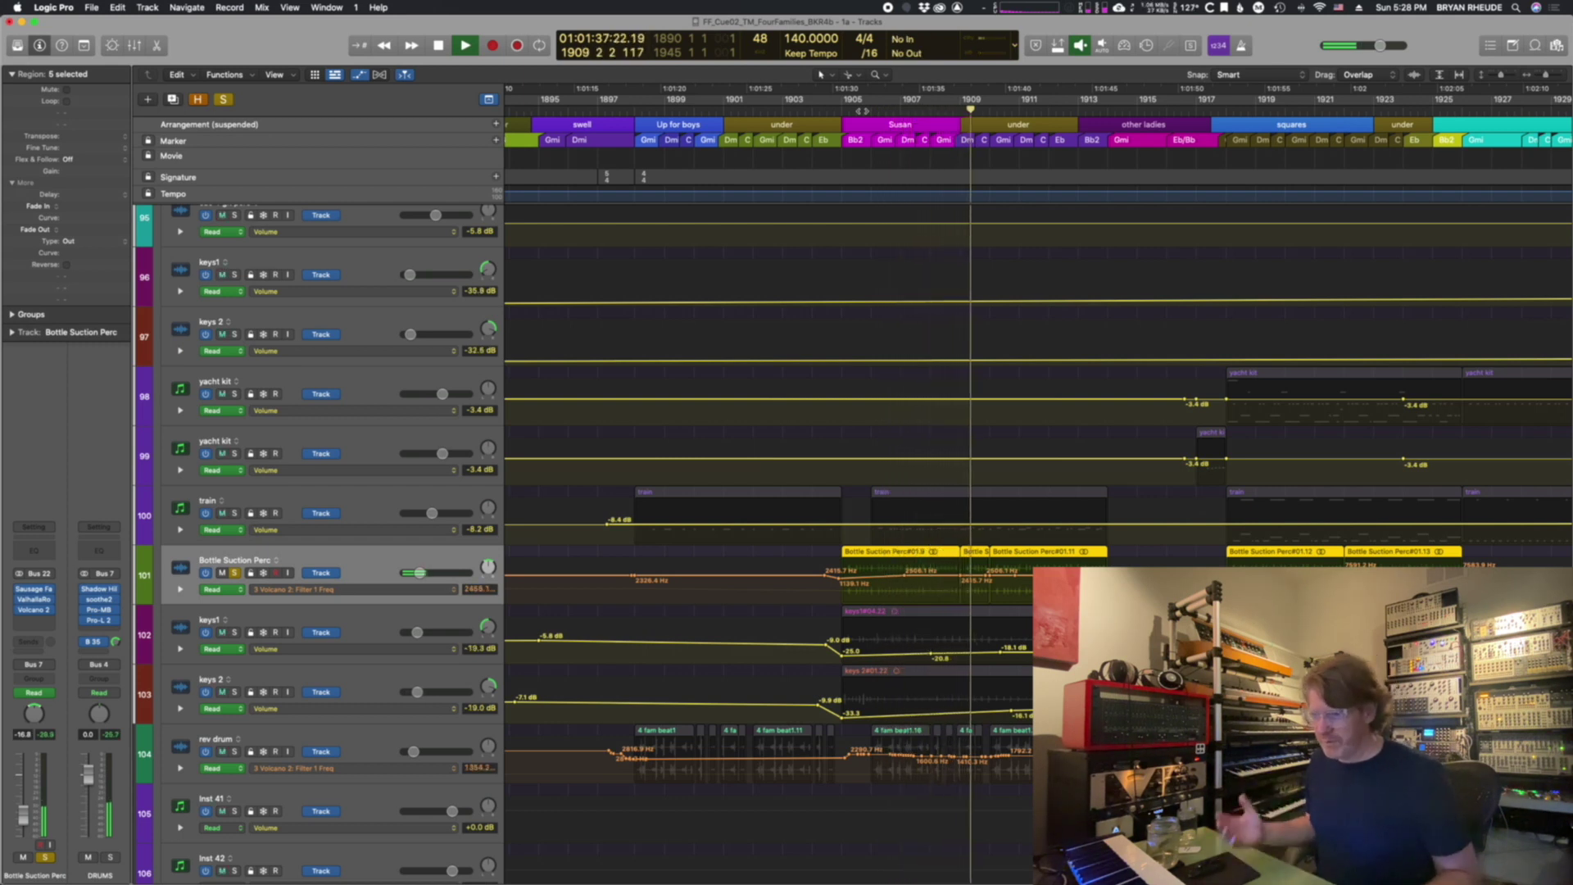
{"action": "key", "text": "space"}
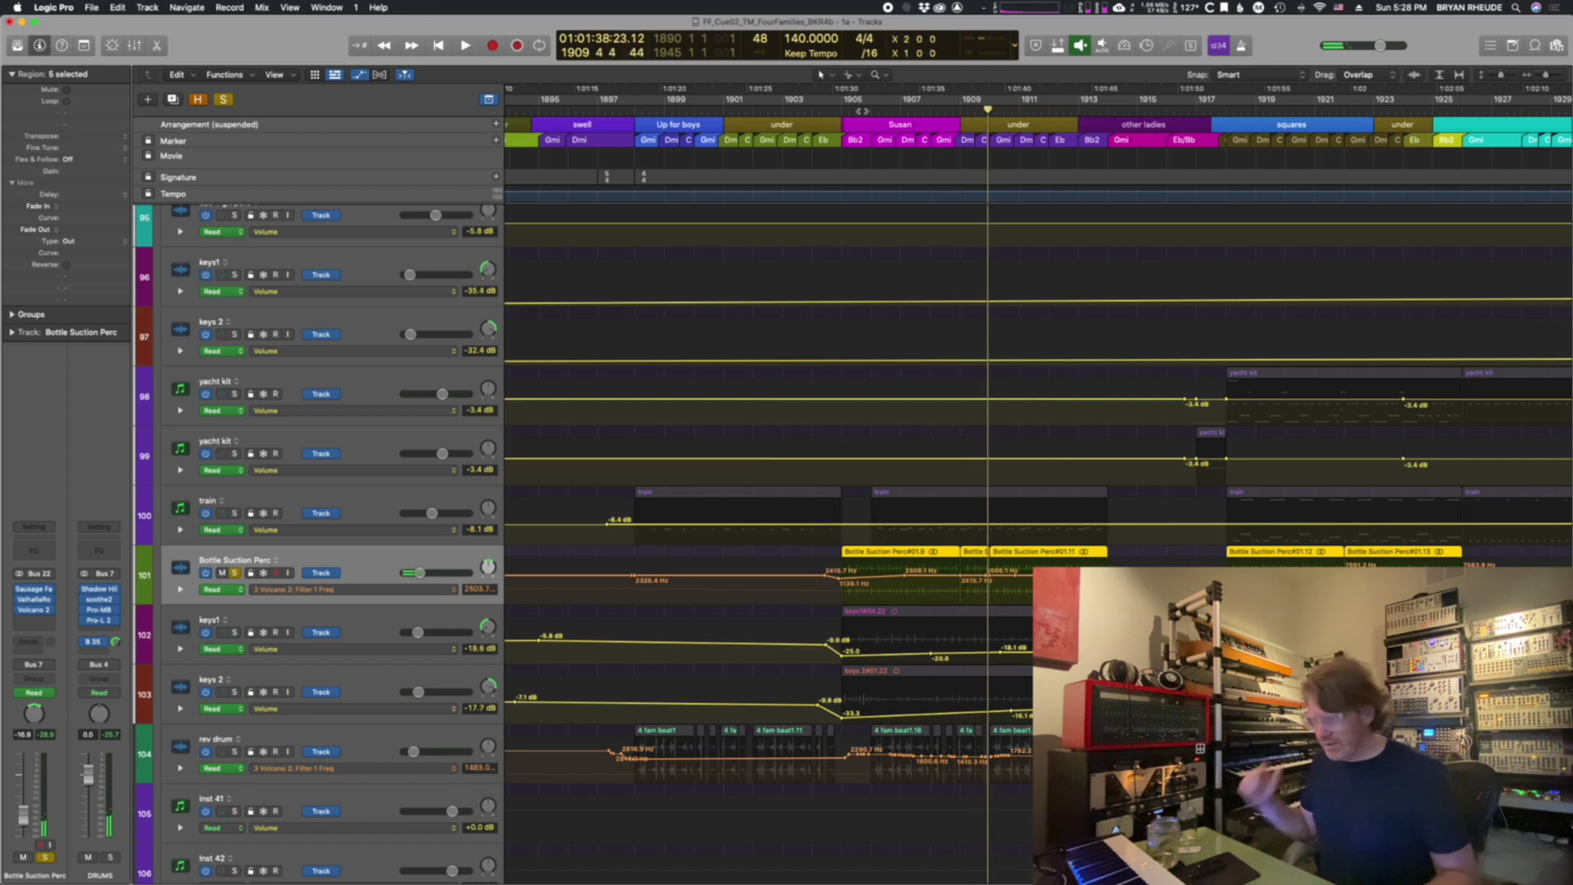
Step: Switch the solo from Bottle Suction Perc to the keys1 and keys 2 tracks below it, audition both from bar 1909, and unsolo them
{"action": "scroll", "coordinate": [234, 572], "scroll_direction": "down", "scroll_amount": 1}
{"action": "left_click", "coordinate": [234, 543]}
{"action": "left_click", "coordinate": [234, 604]}
{"action": "left_click", "coordinate": [234, 664]}
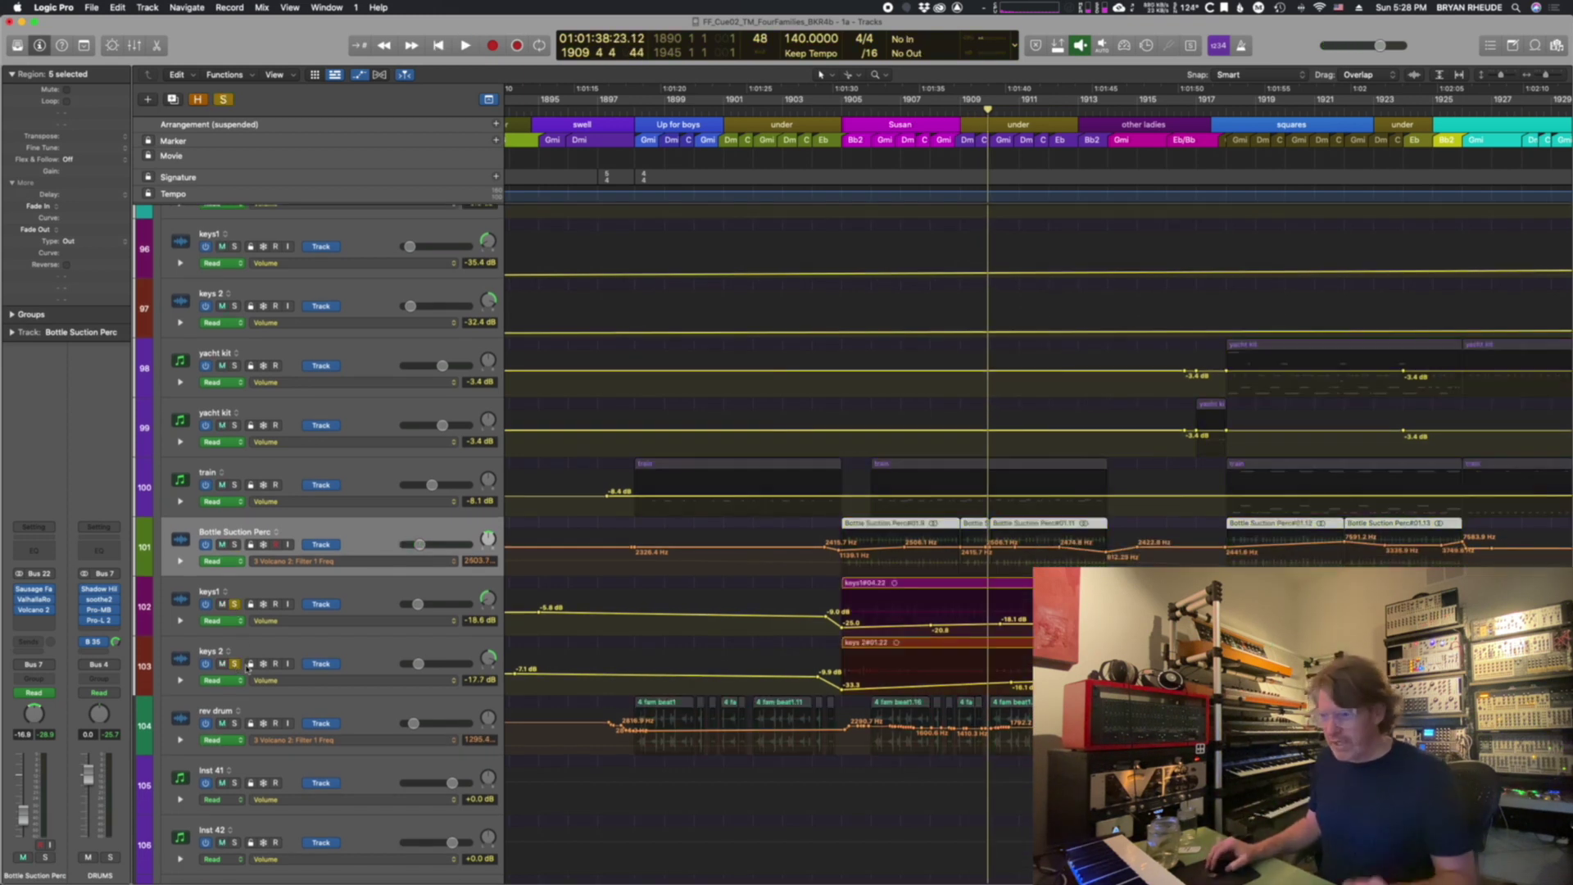
{"action": "key", "text": "space"}
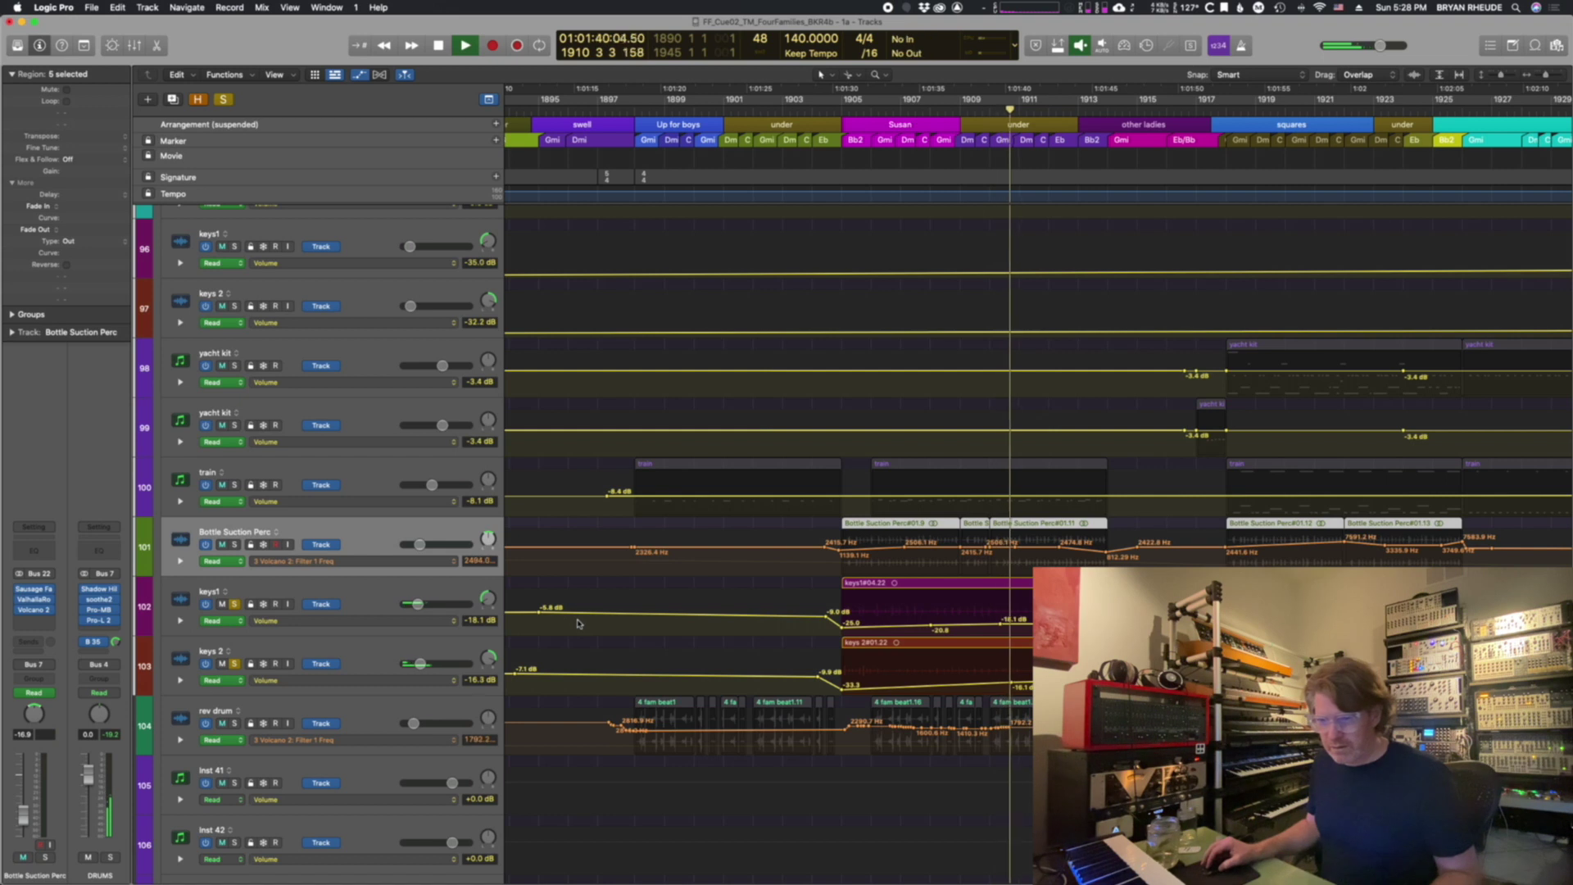
{"action": "key", "text": "space"}
{"action": "left_click", "coordinate": [234, 603]}
{"action": "left_click", "coordinate": [234, 664]}
Step: Hide the track automation, solo the whole DRUMS stack, and audition it from bar 1907
{"action": "left_click", "coordinate": [901, 112]}
{"action": "key", "text": "space"}
{"action": "key", "text": "space"}
{"action": "scroll", "coordinate": [423, 354], "scroll_direction": "up", "scroll_amount": 2}
{"action": "key", "text": "a"}
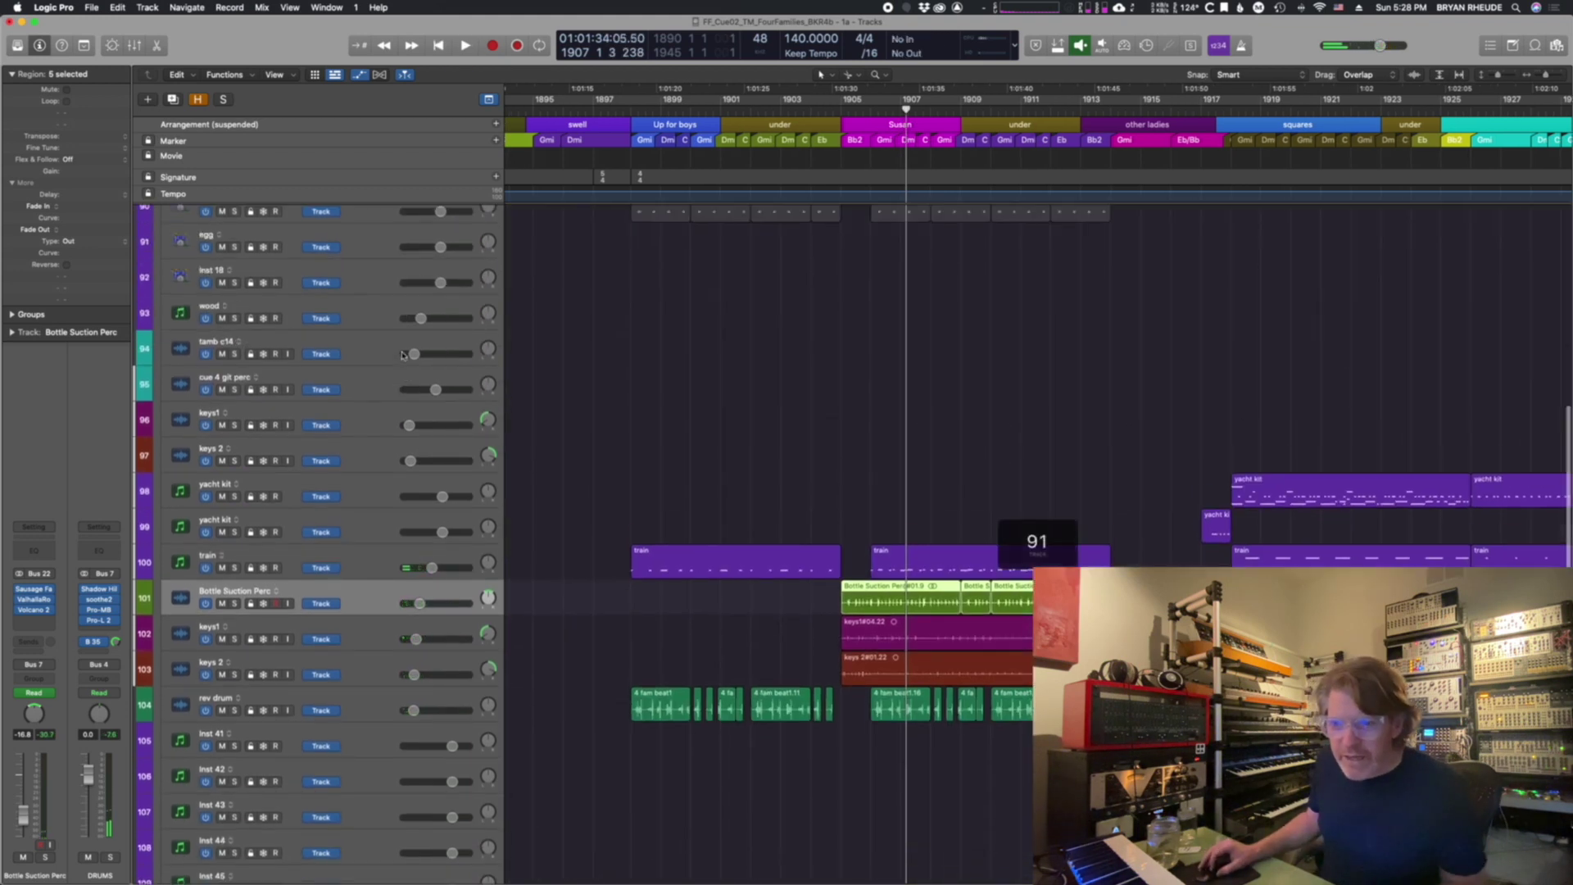
{"action": "scroll", "coordinate": [402, 356], "scroll_direction": "up", "scroll_amount": 5}
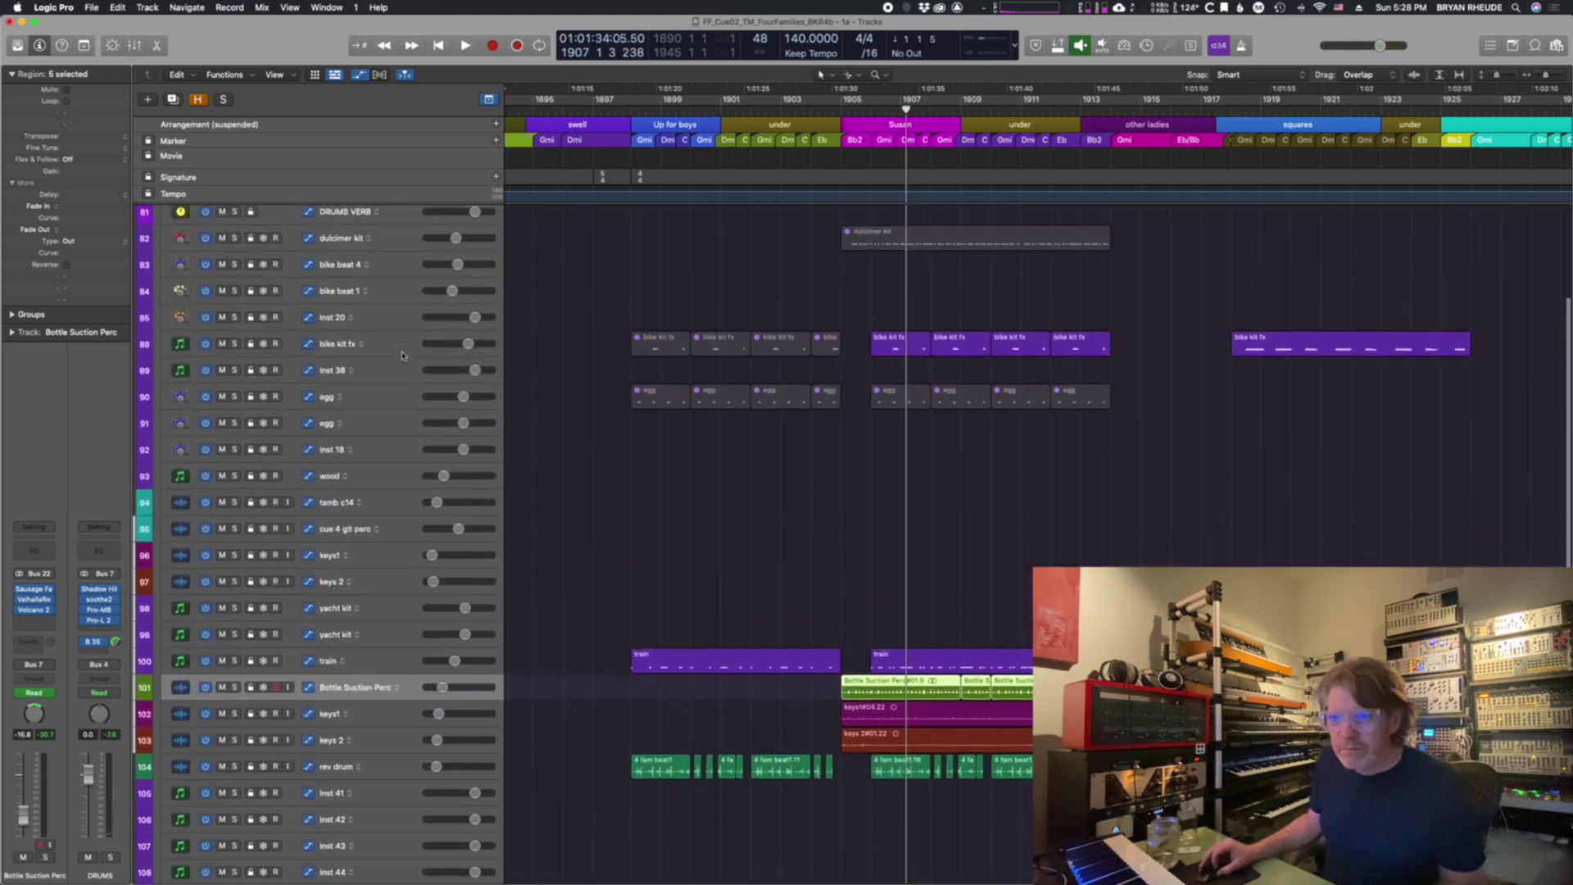
{"action": "key", "text": "super+Up"}
{"action": "left_click", "coordinate": [234, 299]}
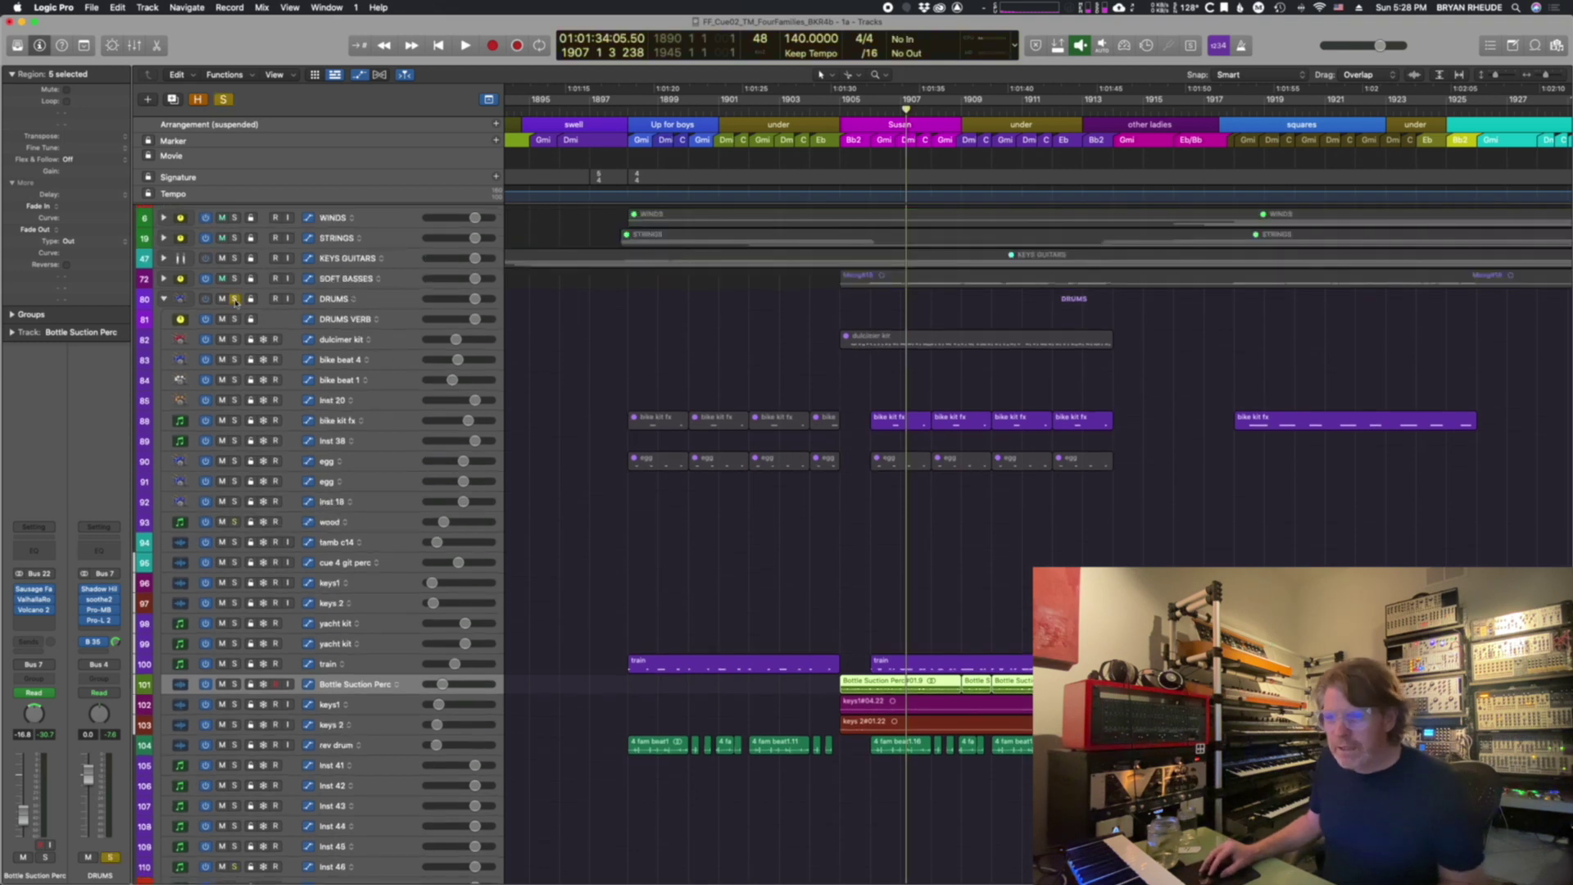
{"action": "key", "text": "space"}
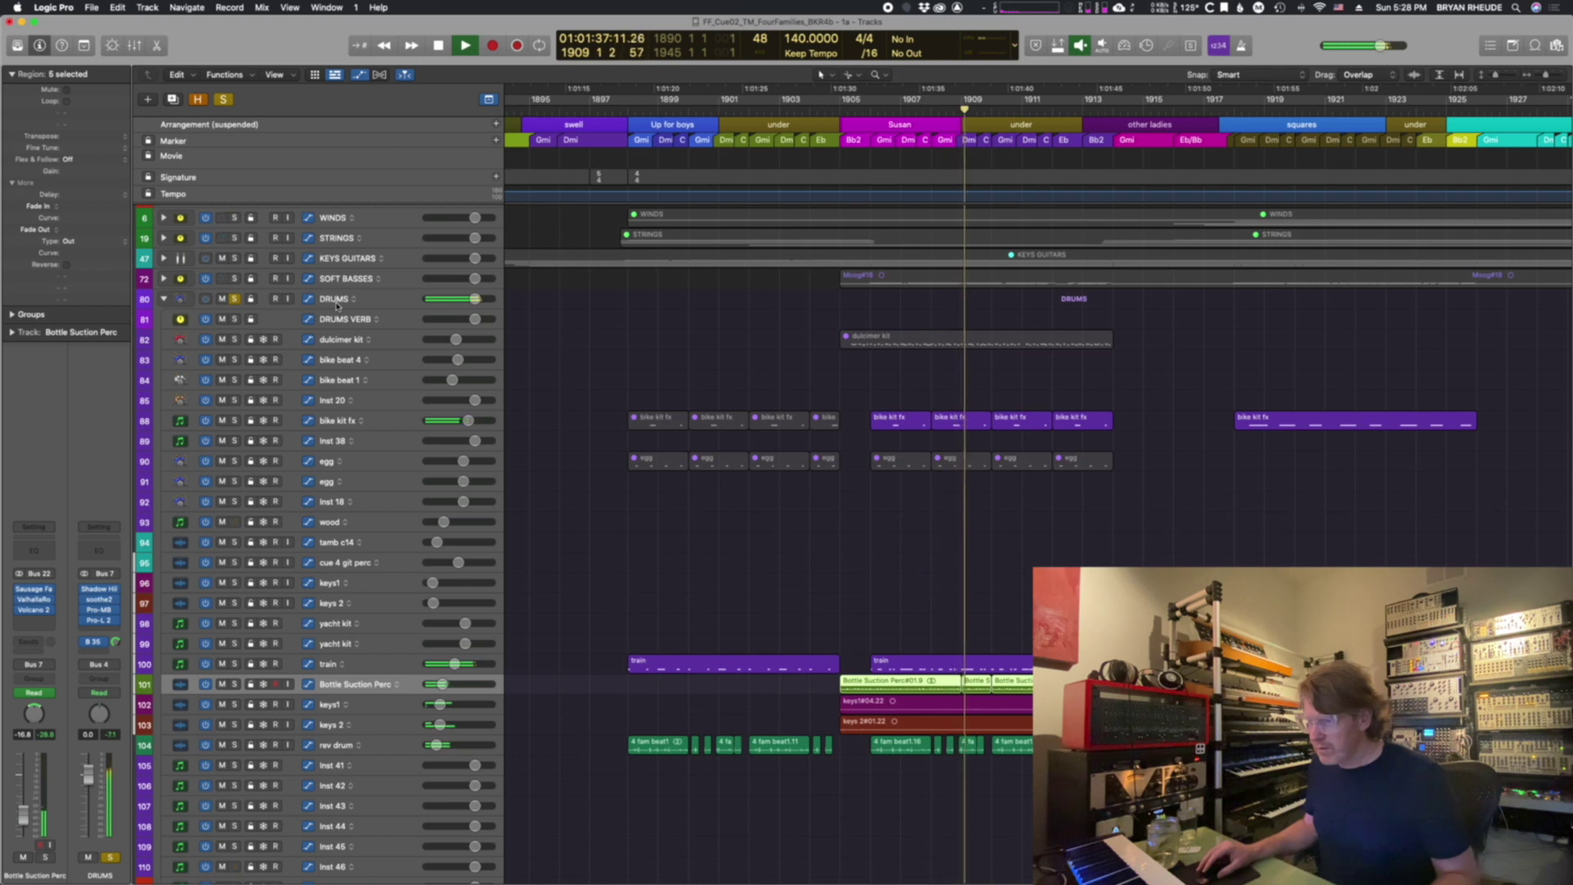
Step: Solo the two yacht kit tracks, play from bar 1918, and unsolo the DRUMS stack to hear them alone
{"action": "scroll", "coordinate": [949, 554], "scroll_direction": "right", "scroll_amount": 10}
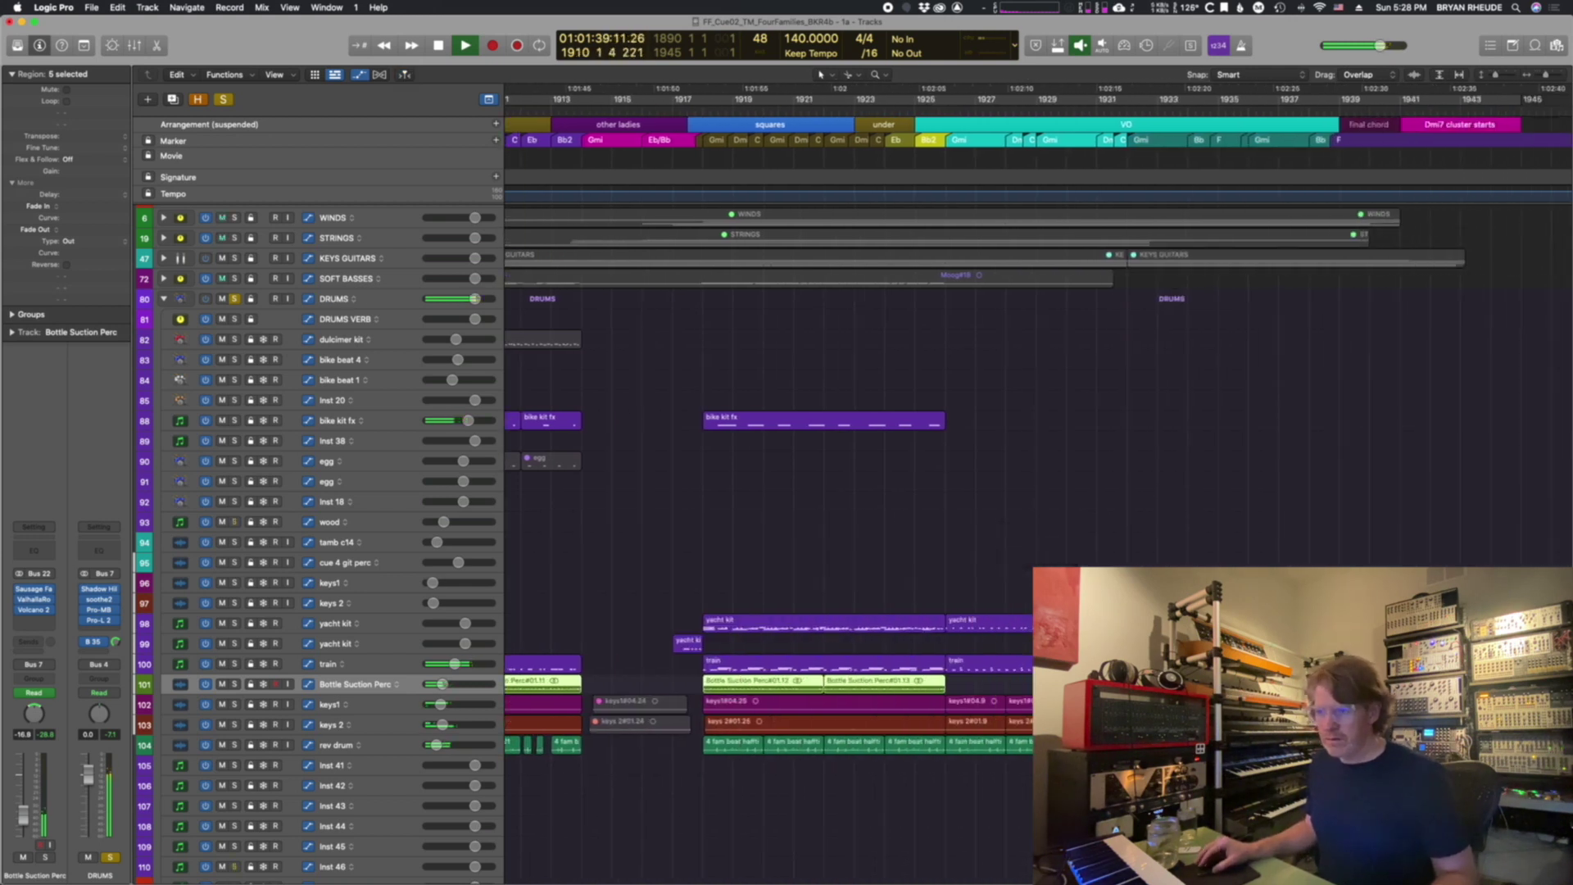
{"action": "left_click", "coordinate": [701, 113]}
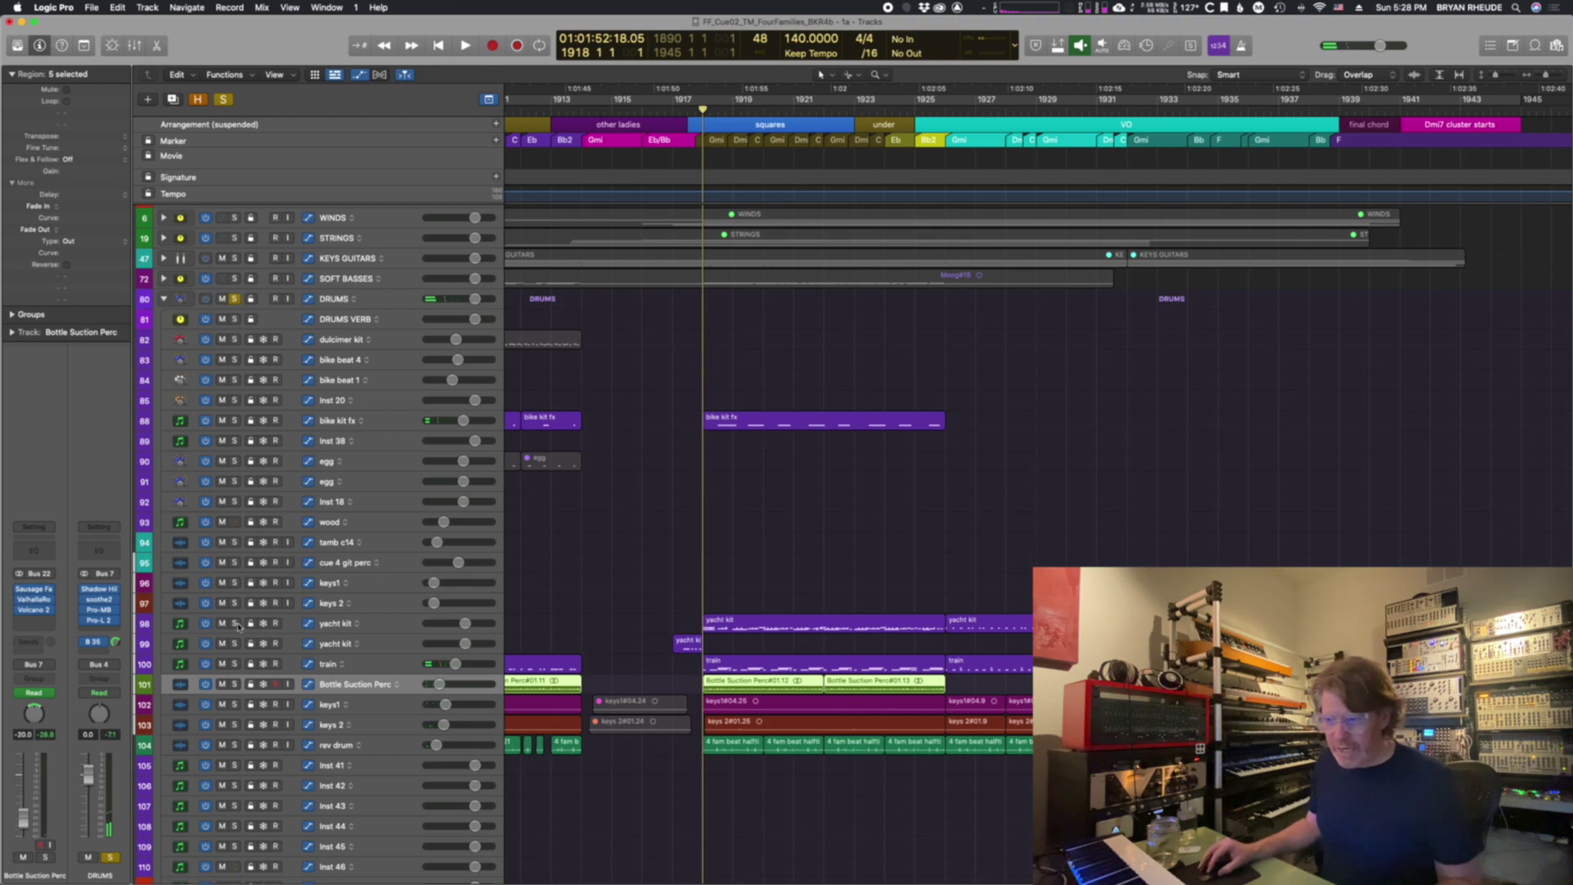
{"action": "left_click", "coordinate": [235, 623]}
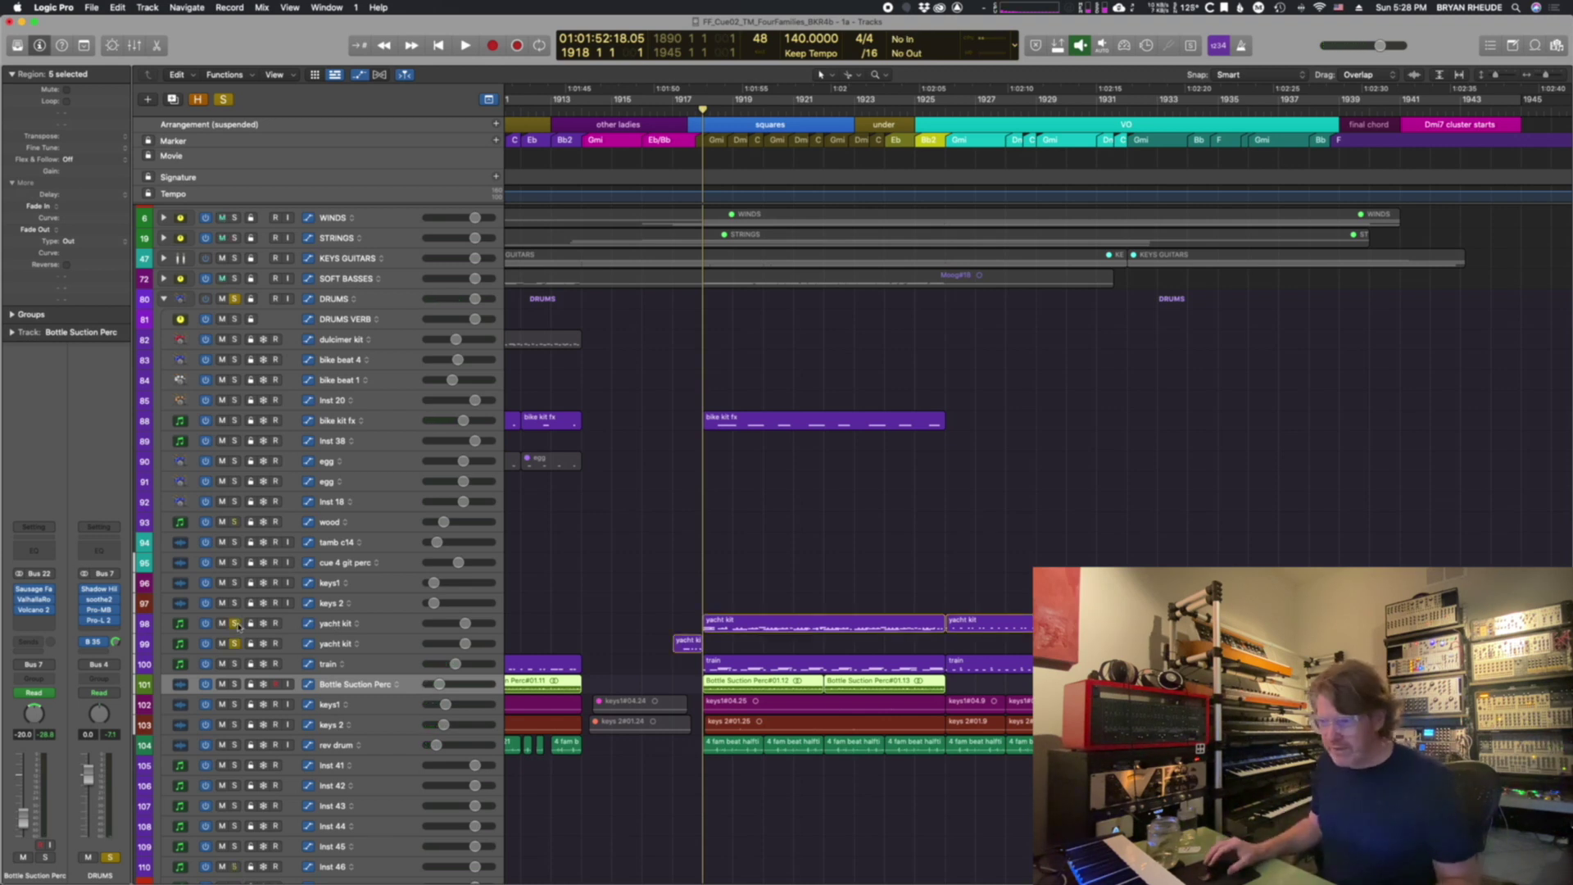
{"action": "key", "text": "space"}
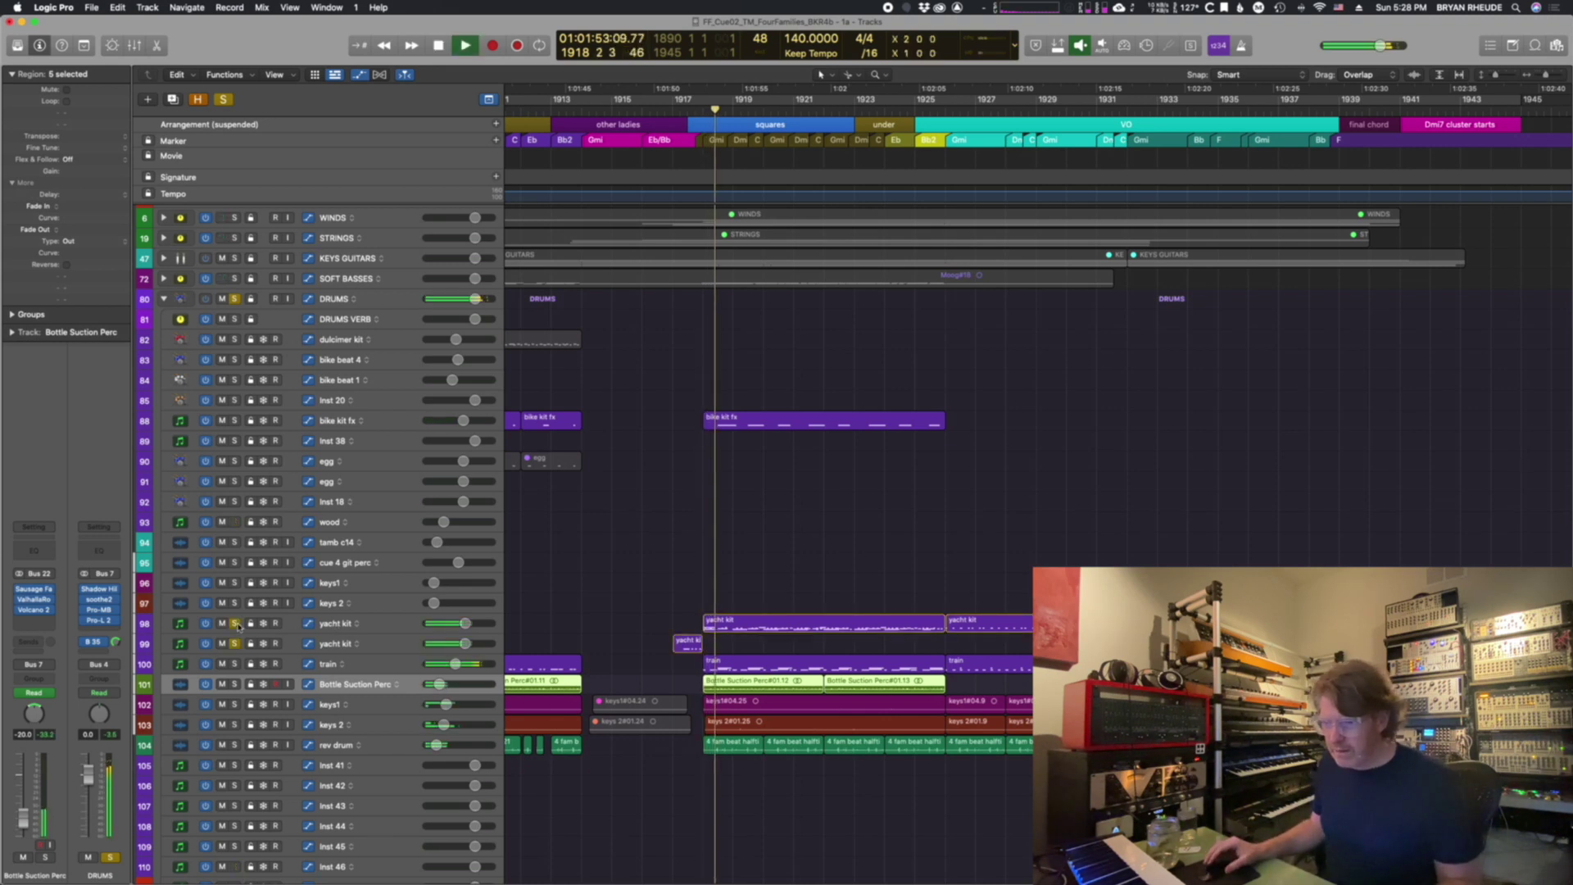
{"action": "left_click", "coordinate": [234, 298]}
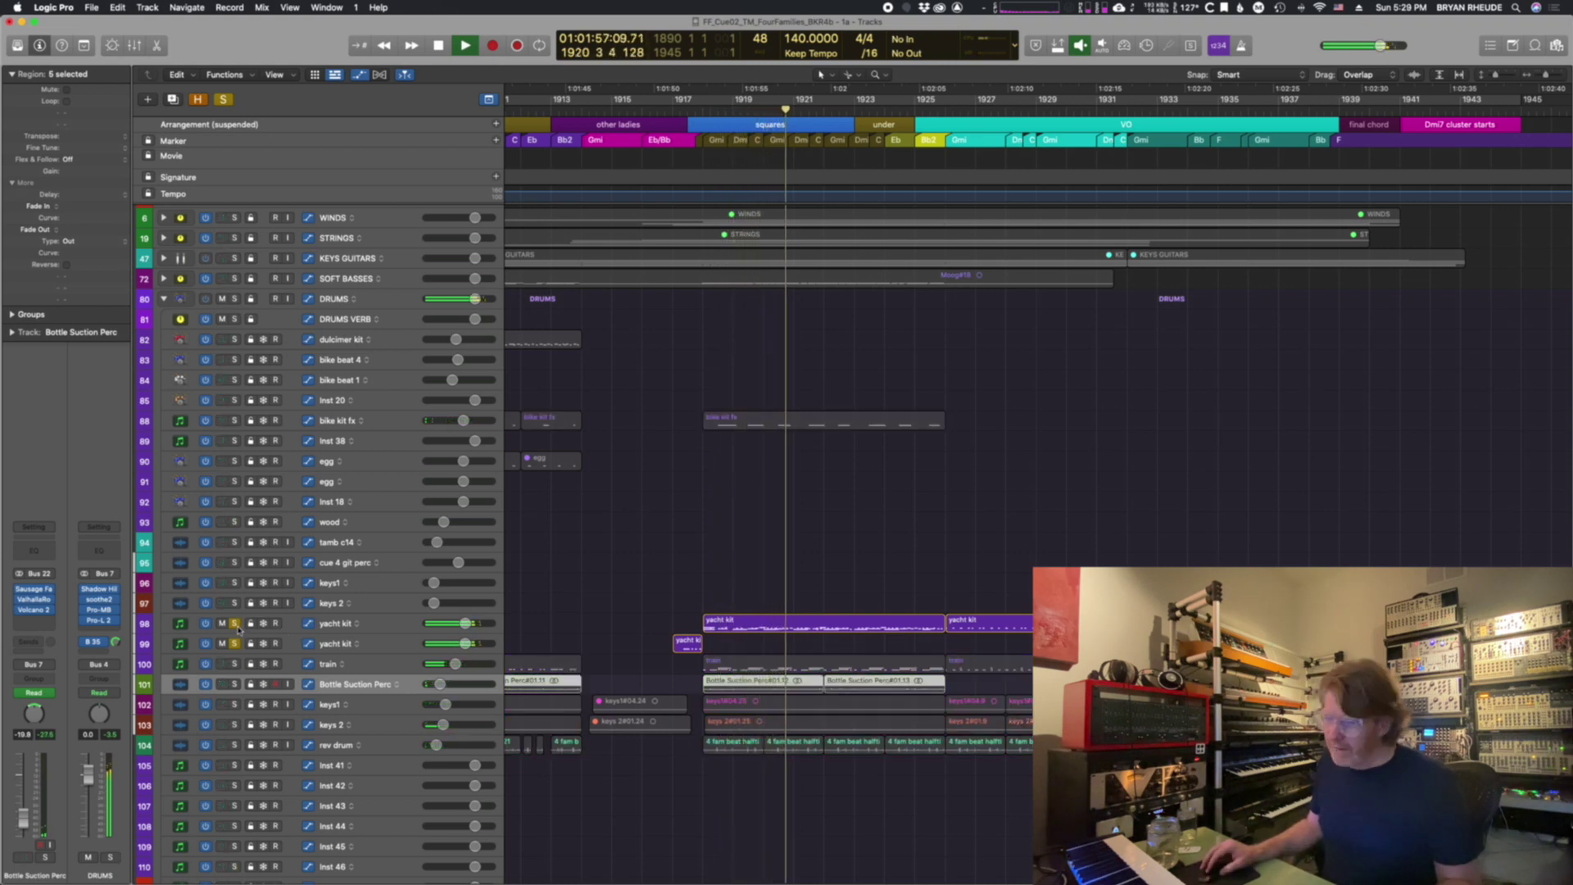
{"action": "left_click", "coordinate": [235, 624]}
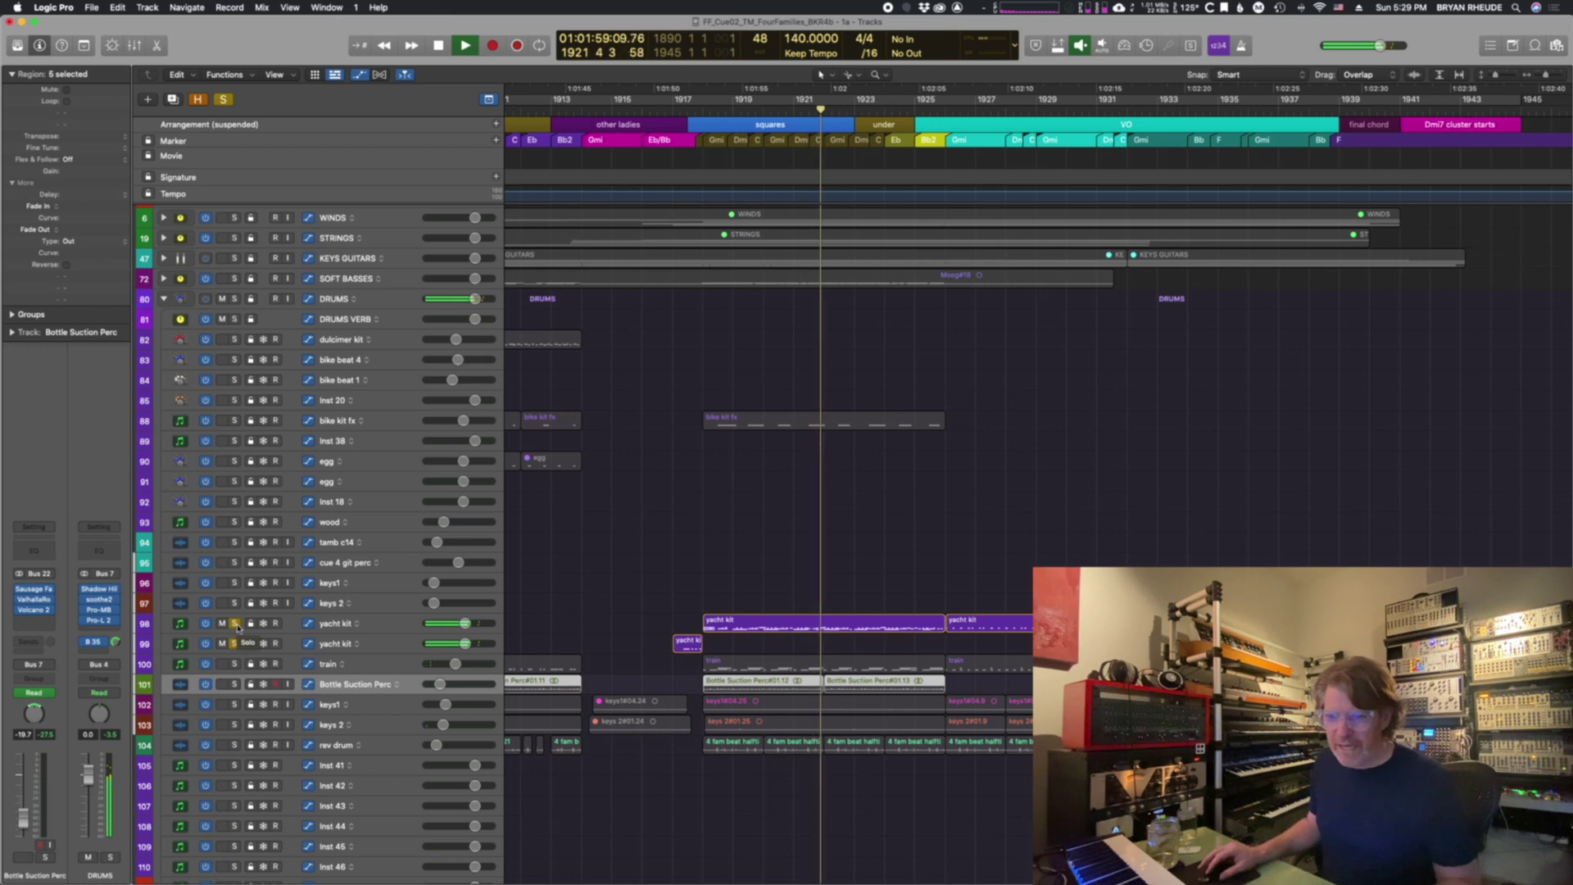
Step: Stop the yacht kit audition with the DRUMS stack unsoloed and collapsed, and expand the REVERSE FX stack
{"action": "key", "text": "space"}
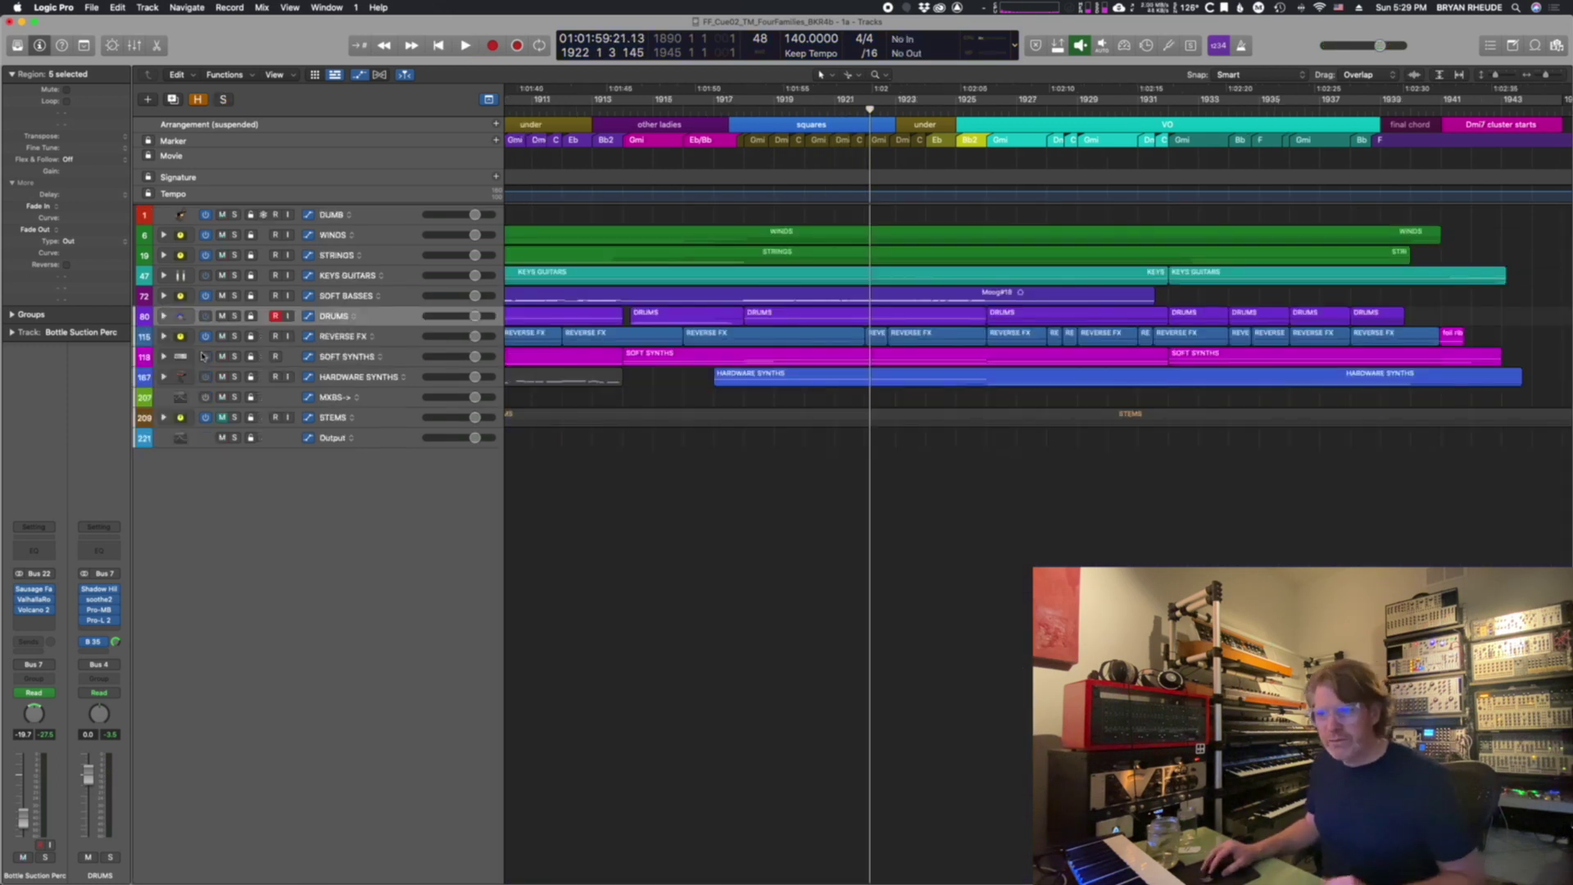
{"action": "left_click", "coordinate": [164, 336]}
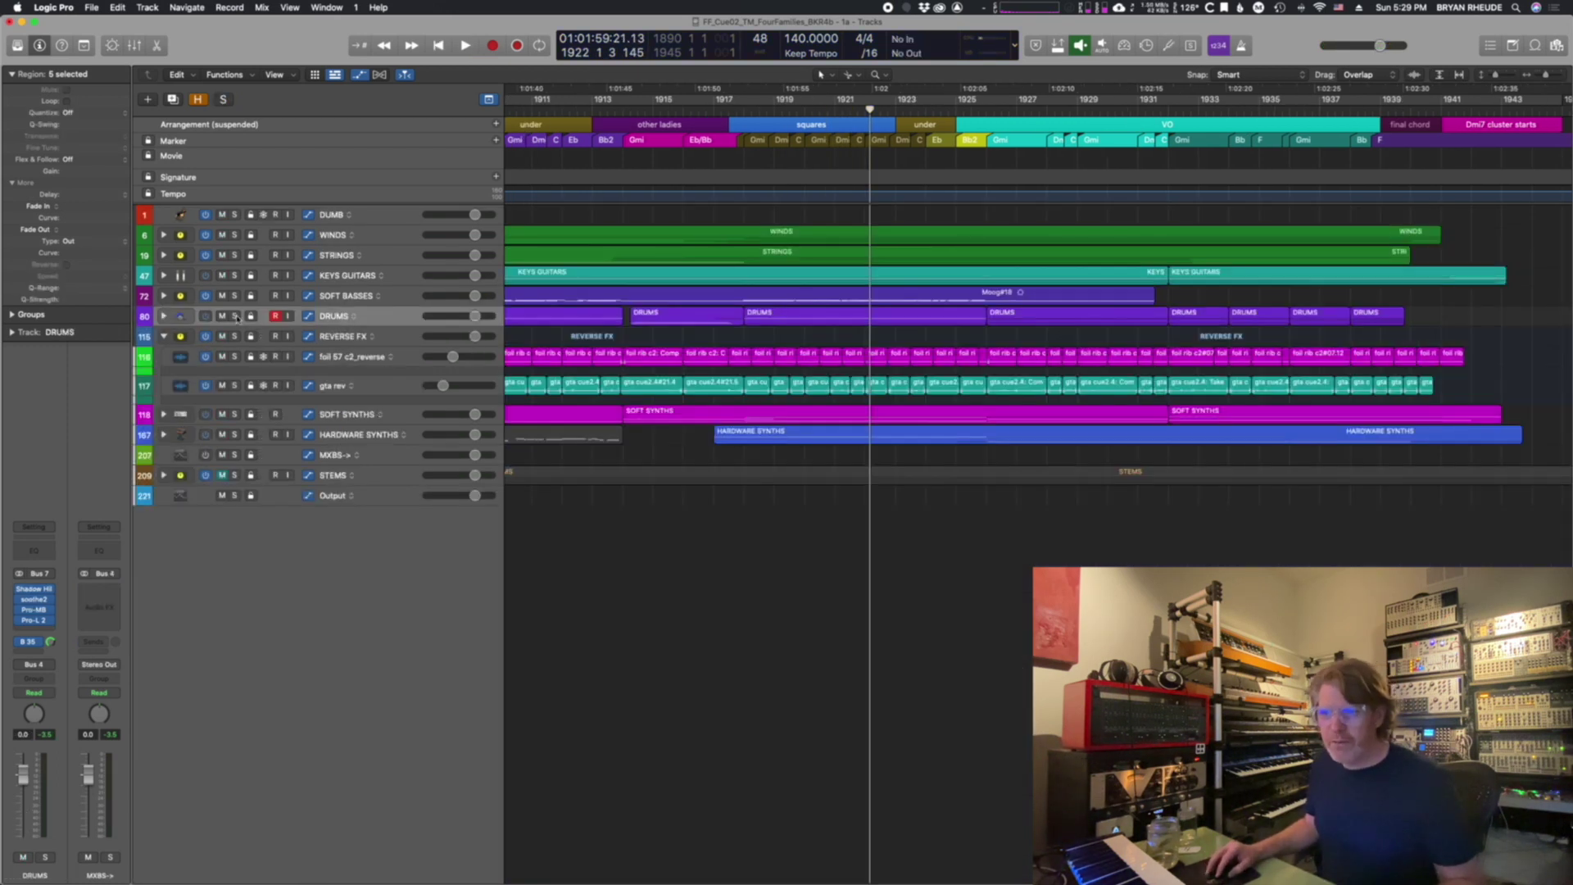
Step: Solo the REVERSE FX stack, play it from the squares section, and enlarge its tracks to view their waveforms and automation
{"action": "left_click", "coordinate": [235, 336]}
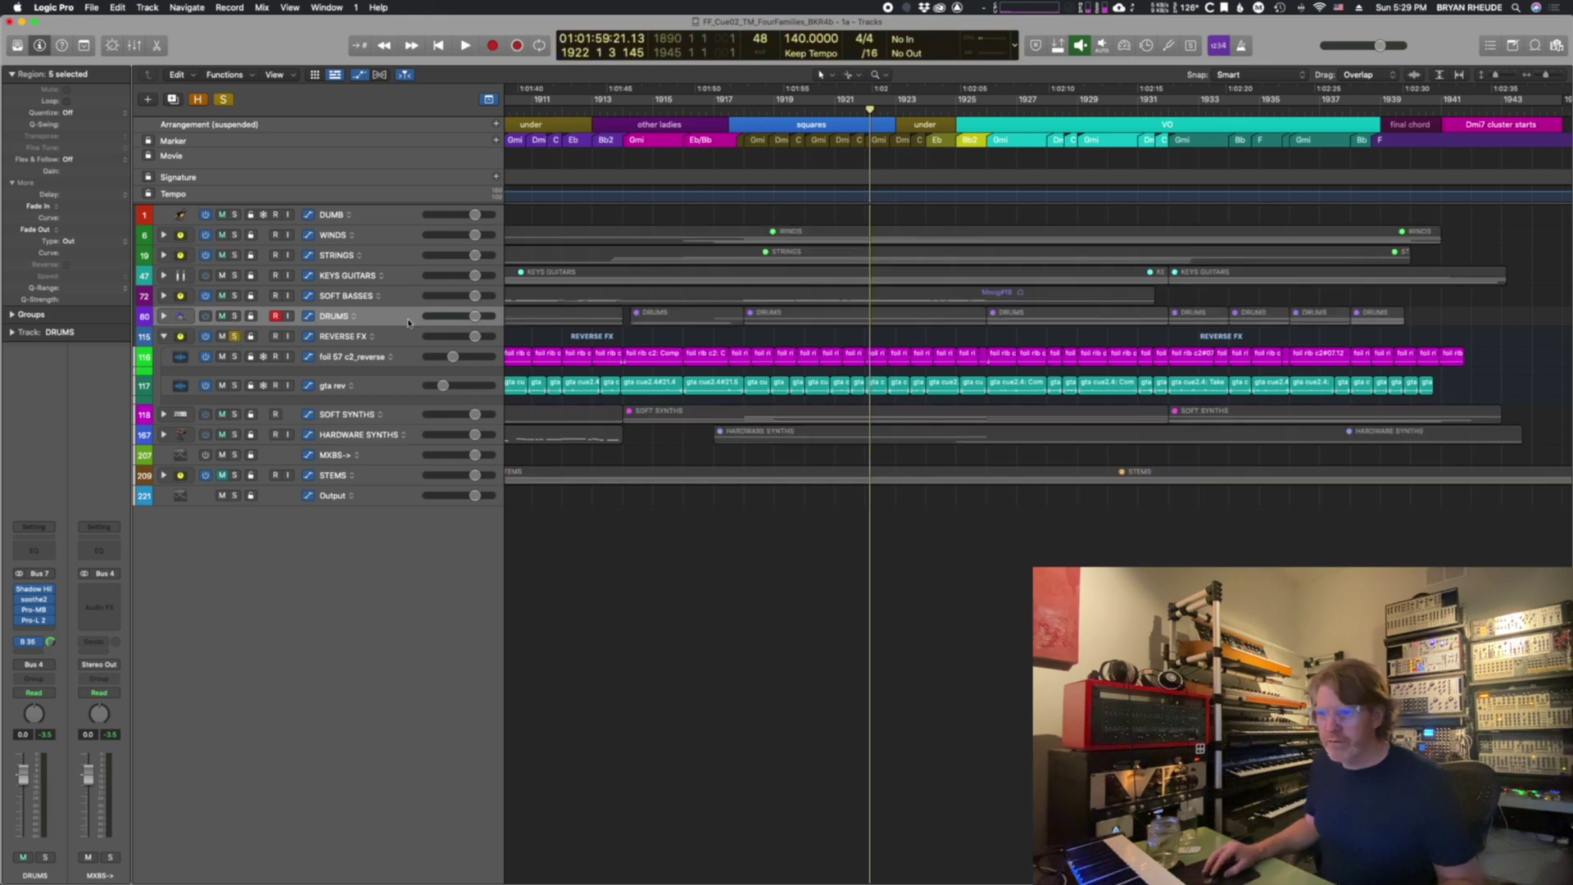
{"action": "left_click", "coordinate": [775, 113]}
{"action": "key", "text": "space"}
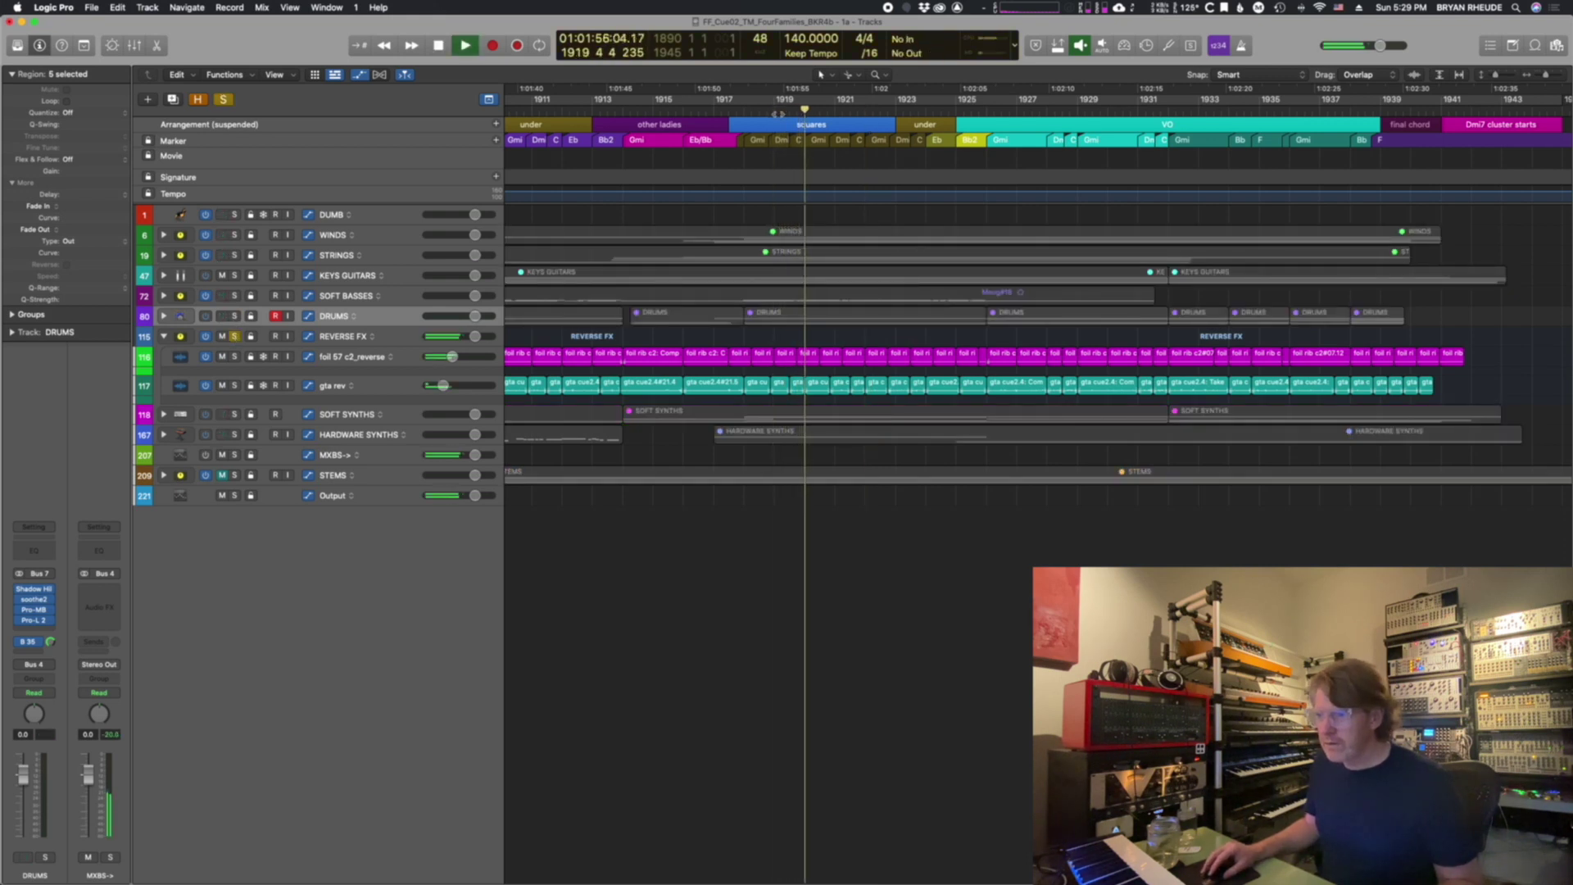
{"action": "scroll", "coordinate": [1056, 386], "scroll_direction": "up", "scroll_amount": 5}
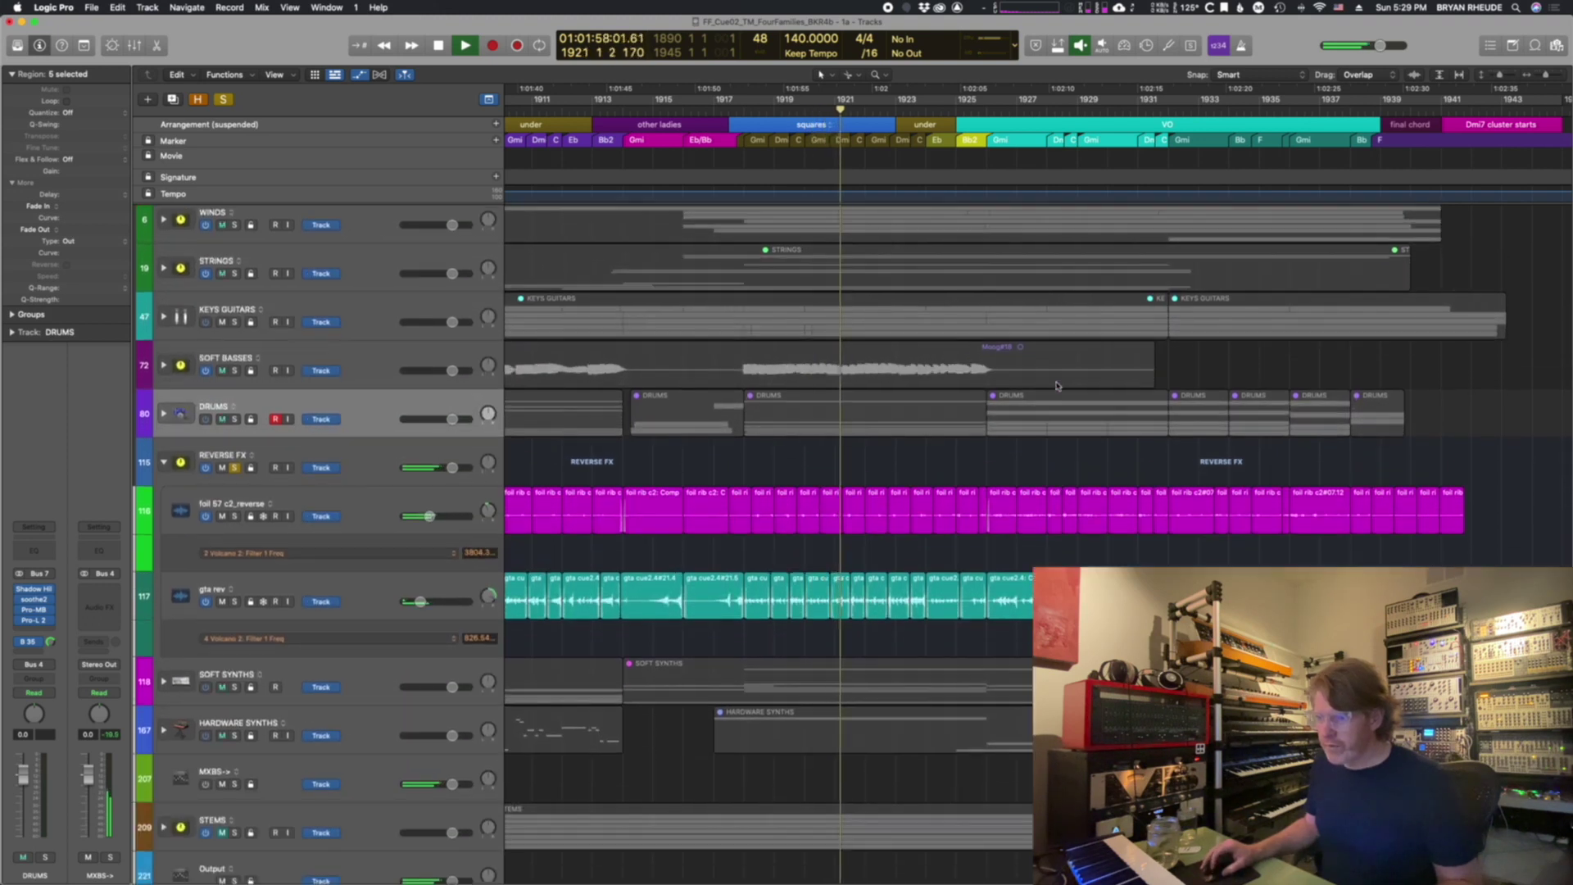
{"action": "scroll", "coordinate": [1056, 386], "scroll_direction": "up", "scroll_amount": 4}
{"action": "scroll", "coordinate": [1064, 404], "scroll_direction": "down", "scroll_amount": 3}
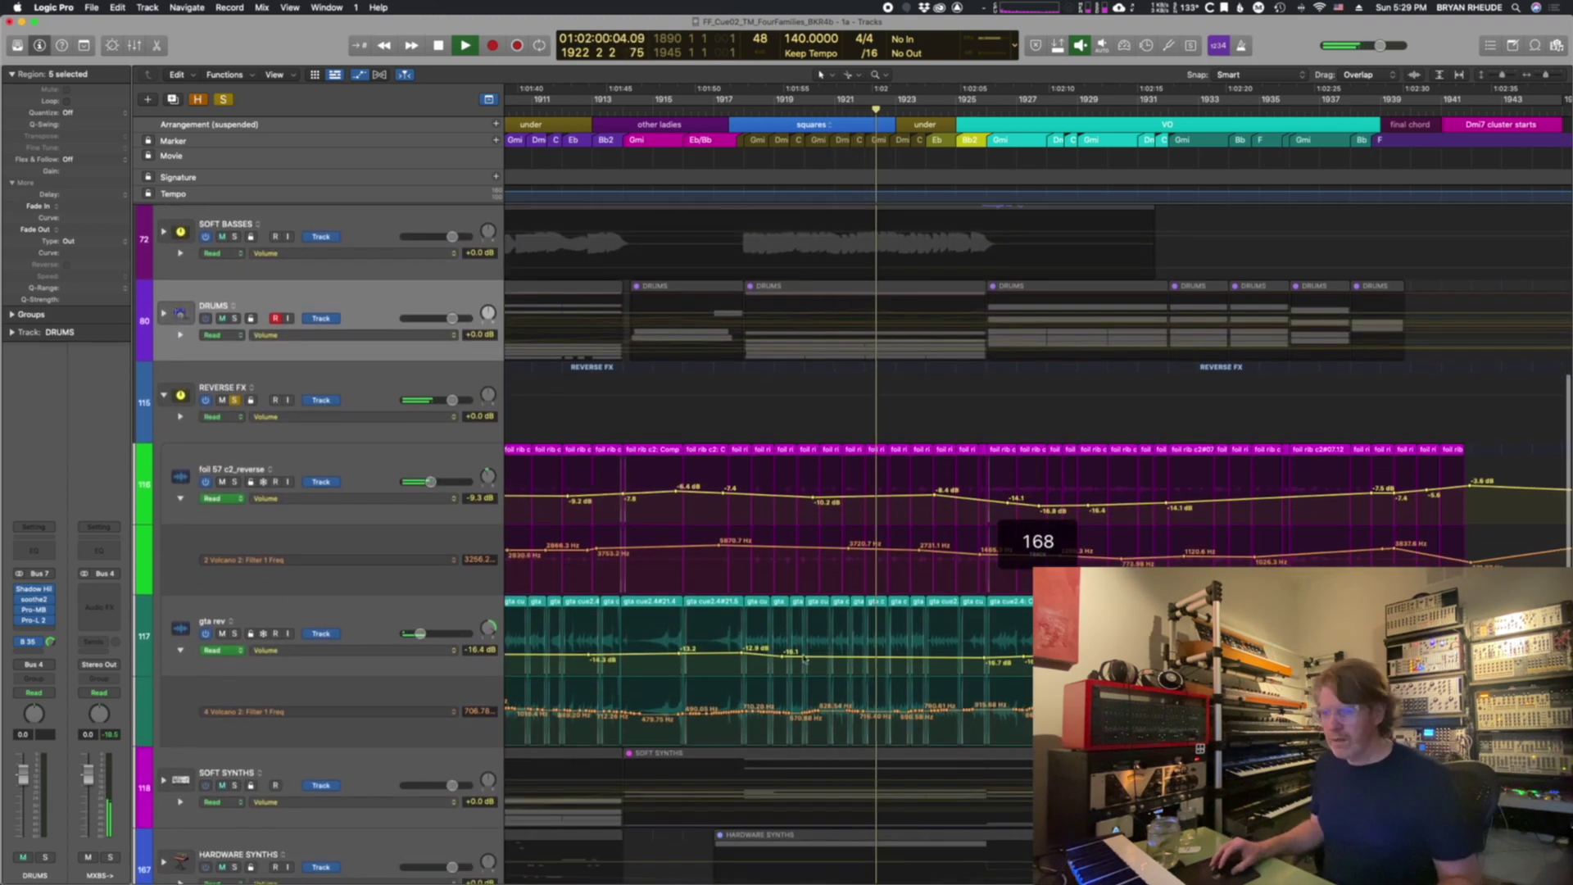
{"action": "scroll", "coordinate": [983, 702], "scroll_direction": "down", "scroll_amount": 1}
Step: Stop the playback, unsolo the REVERSE FX stack, and collapse it
{"action": "key", "text": "space"}
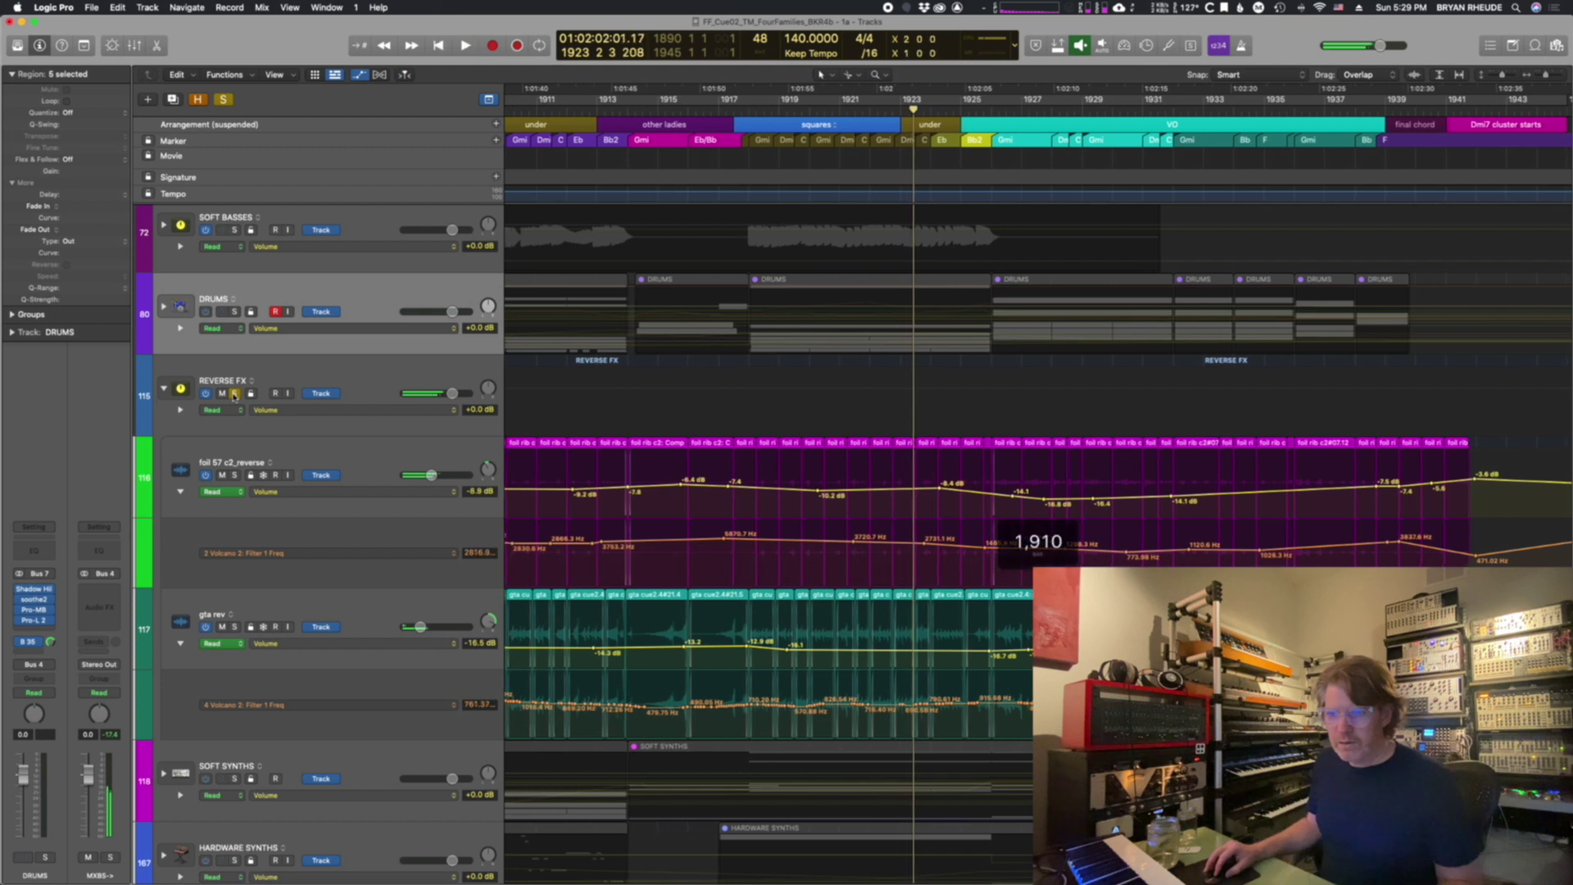
{"action": "left_click", "coordinate": [233, 396]}
{"action": "scroll", "coordinate": [779, 474], "scroll_direction": "down", "scroll_amount": 8}
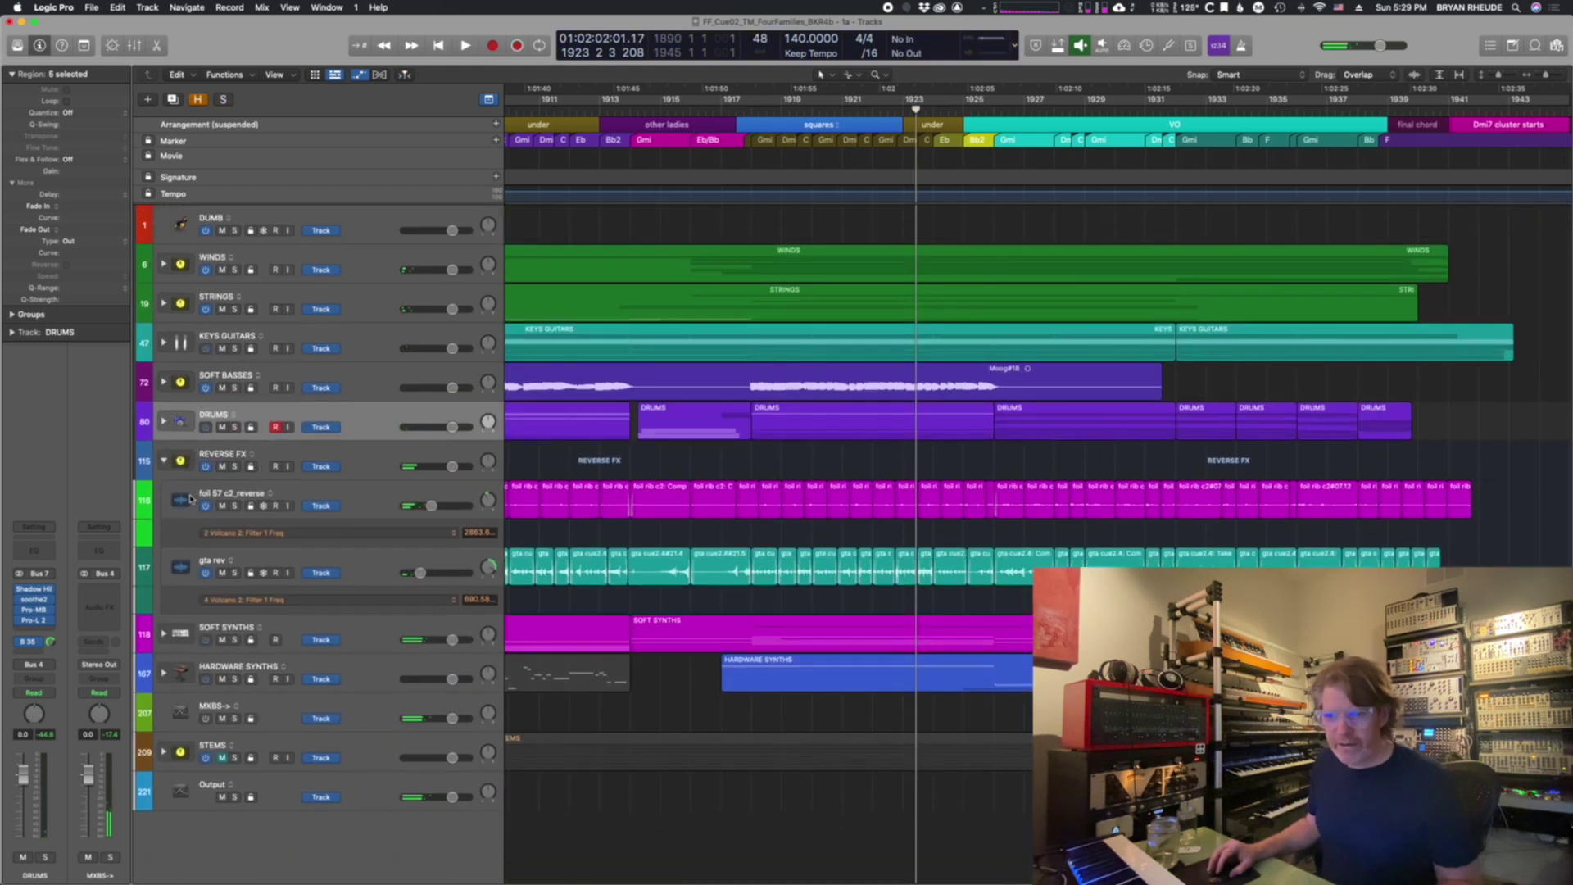
{"action": "left_click", "coordinate": [164, 461]}
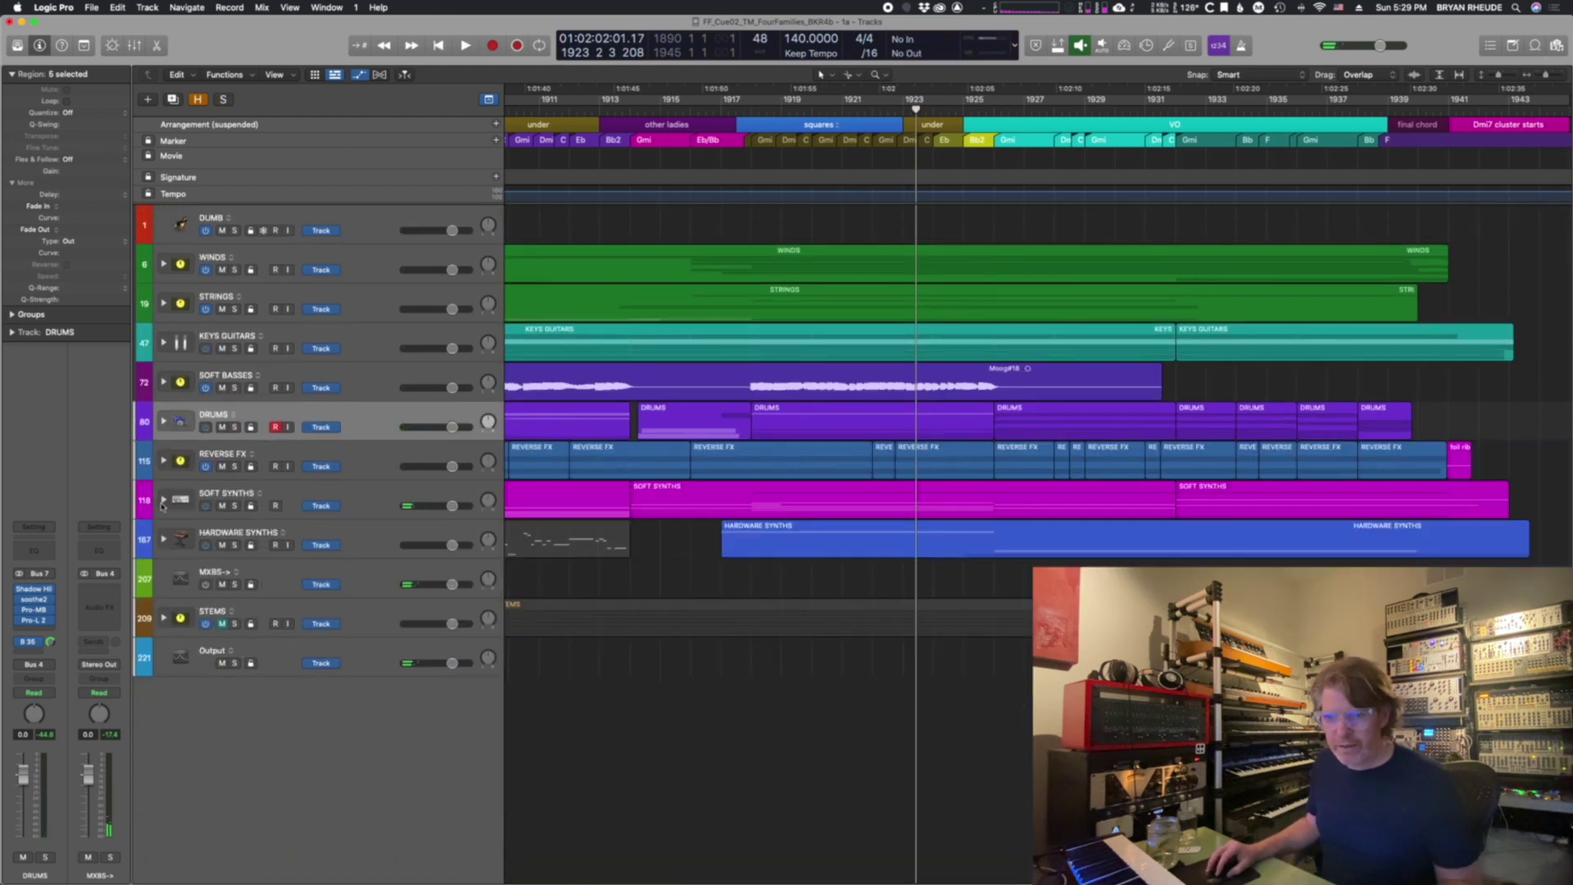
Step: Expand the SOFT SYNTHS stack, look through its instrument tracks, and collapse it again
{"action": "left_click", "coordinate": [164, 499]}
{"action": "scroll", "coordinate": [744, 571], "scroll_direction": "down", "scroll_amount": 8}
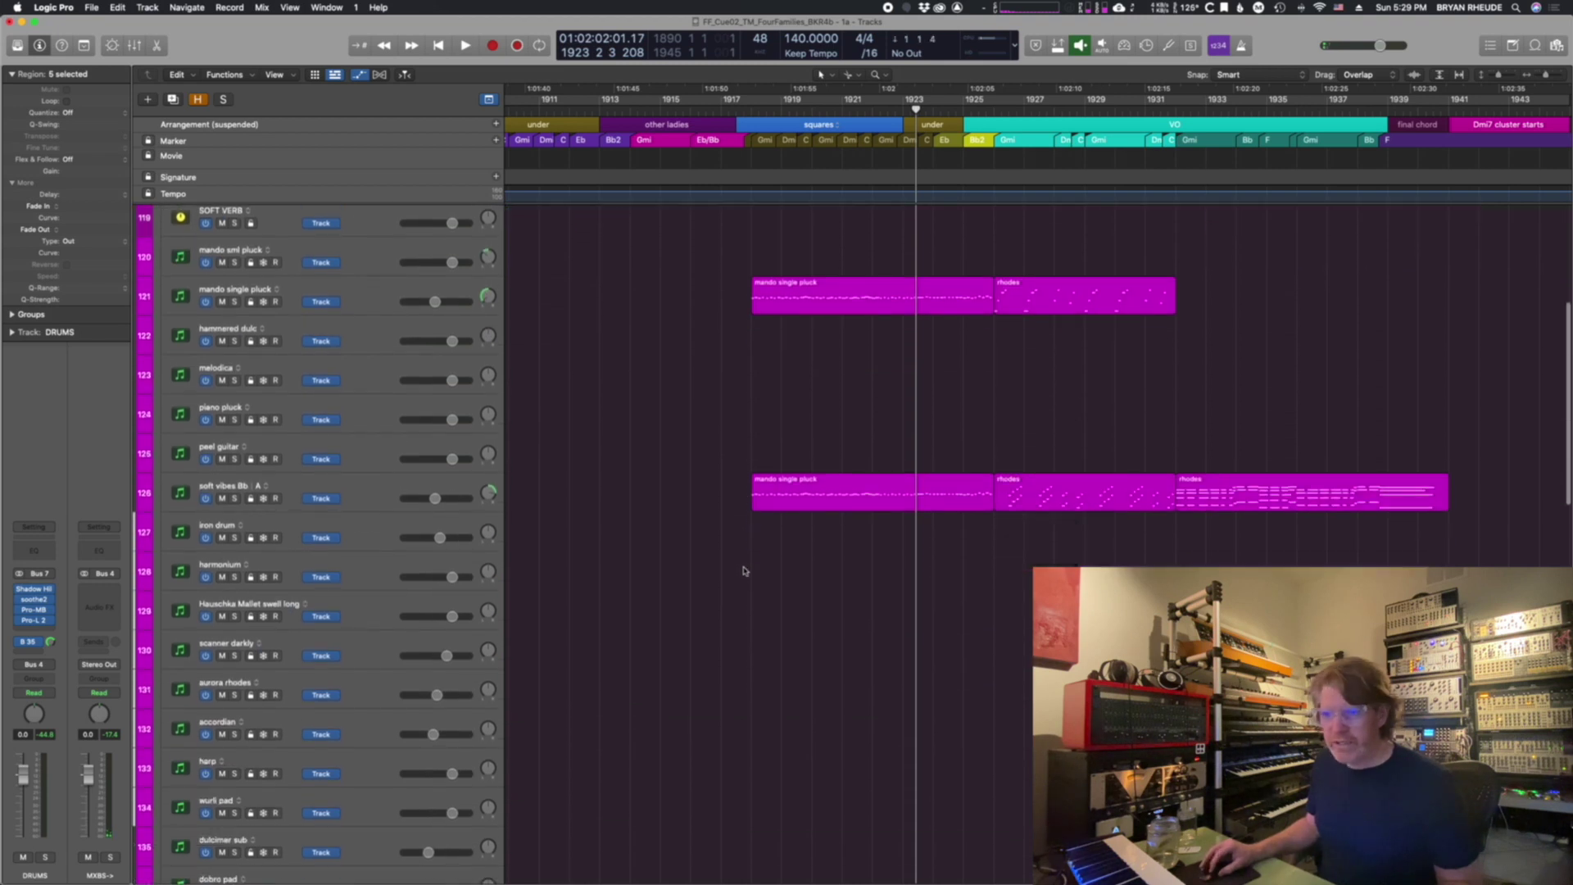
{"action": "scroll", "coordinate": [743, 571], "scroll_direction": "down", "scroll_amount": 3}
{"action": "scroll", "coordinate": [743, 568], "scroll_direction": "up", "scroll_amount": 1}
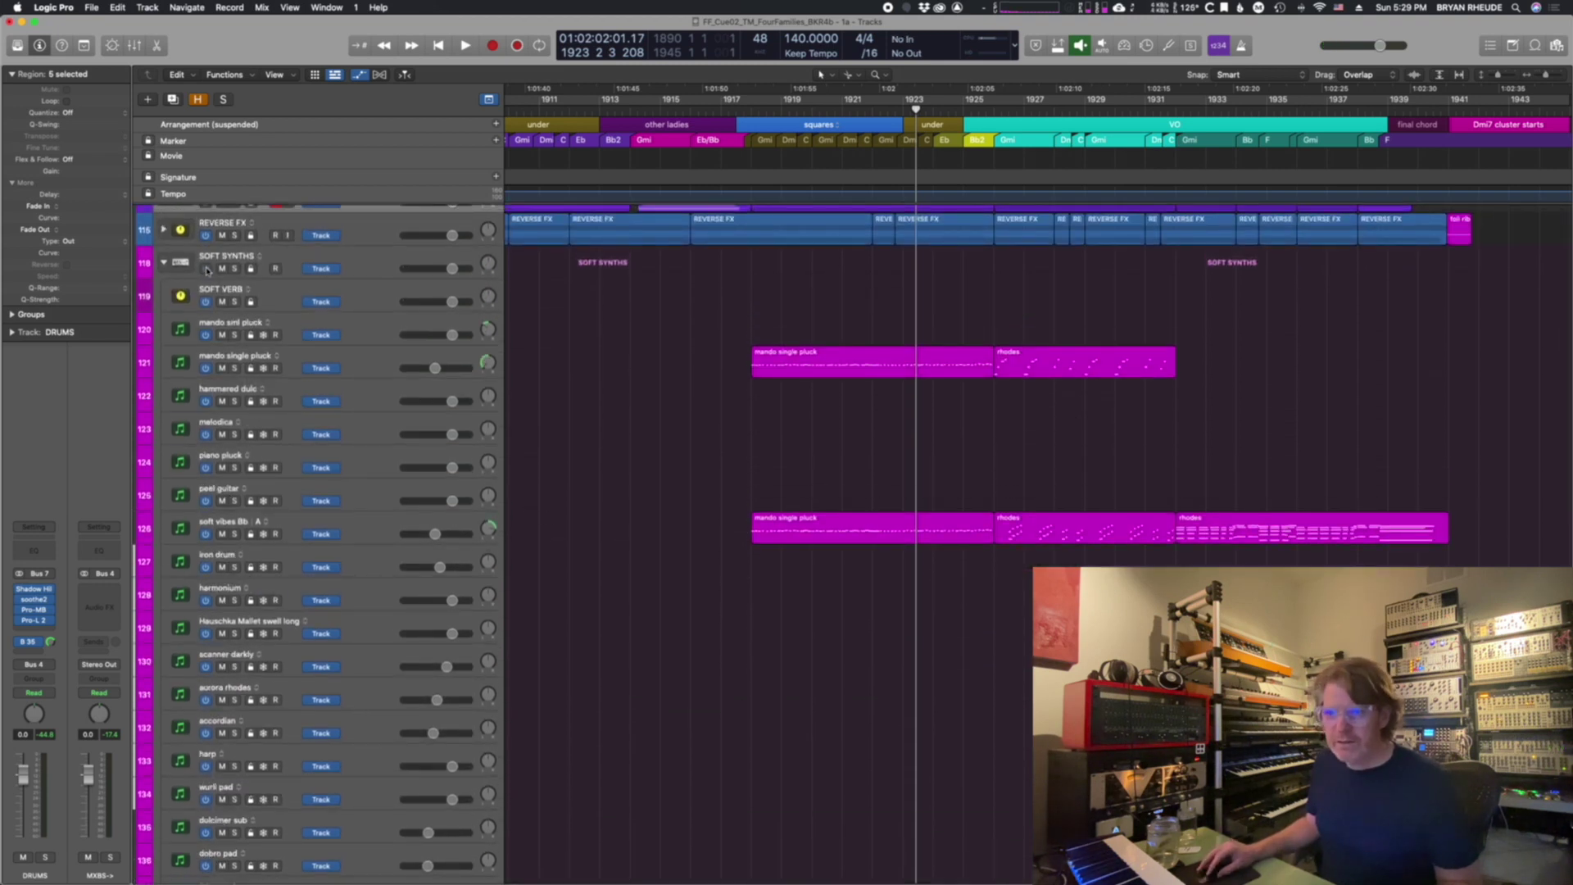
{"action": "left_click", "coordinate": [163, 264]}
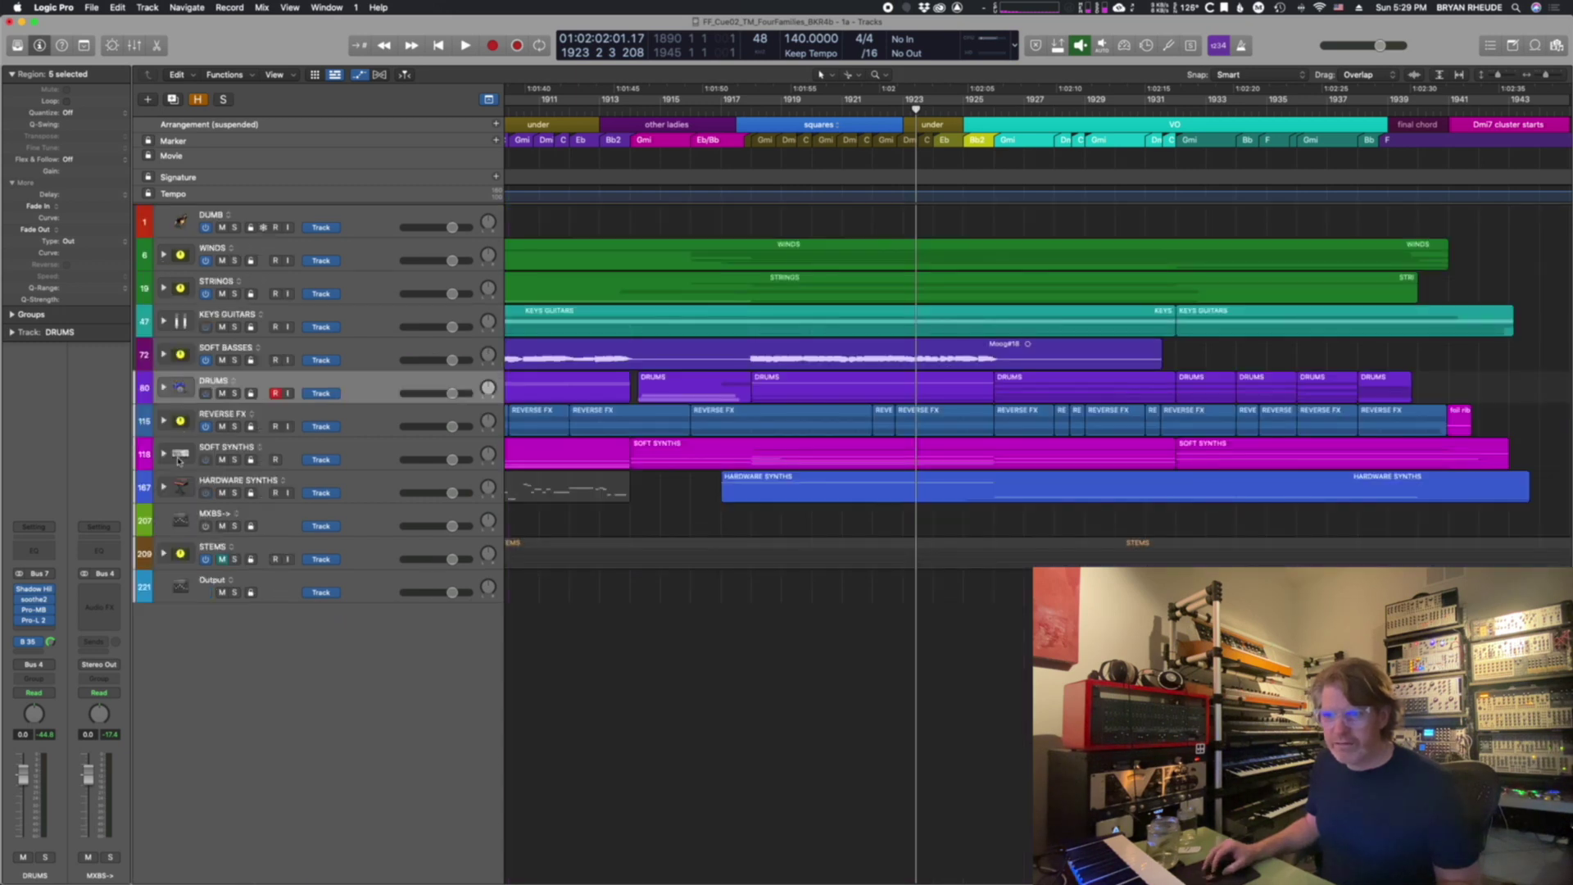
Step: Expand the HARDWARE SYNTHS stack and look through its synth tracks and their regions
{"action": "left_click", "coordinate": [164, 487]}
{"action": "scroll", "coordinate": [951, 621], "scroll_direction": "down", "scroll_amount": 10}
{"action": "scroll", "coordinate": [951, 622], "scroll_direction": "right", "scroll_amount": 5}
{"action": "scroll", "coordinate": [950, 616], "scroll_direction": "down", "scroll_amount": 3}
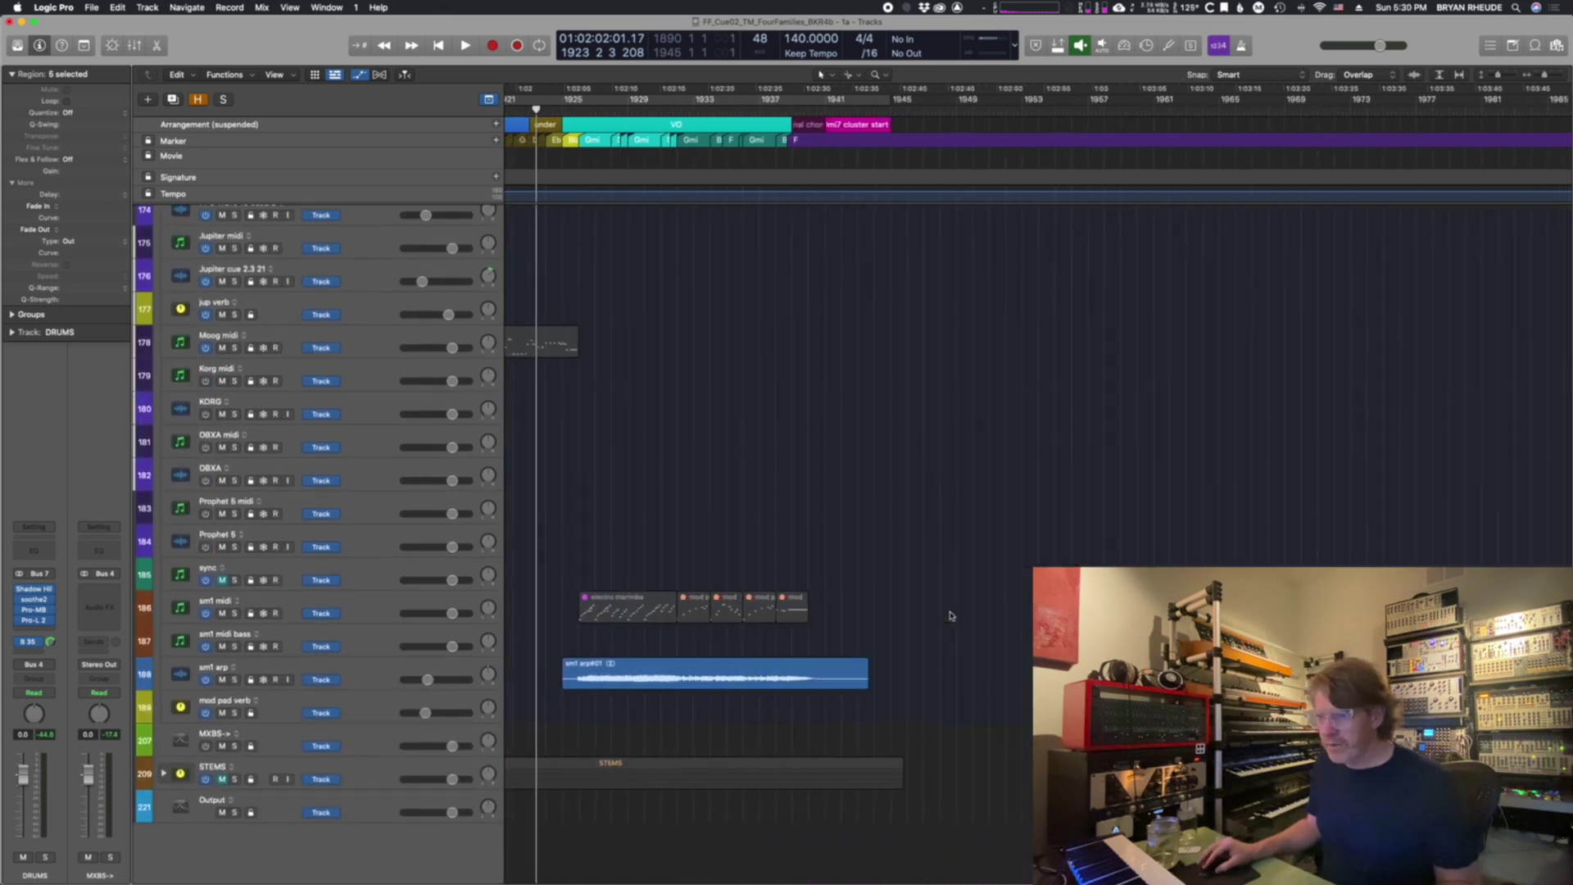
{"action": "scroll", "coordinate": [950, 615], "scroll_direction": "left", "scroll_amount": 6}
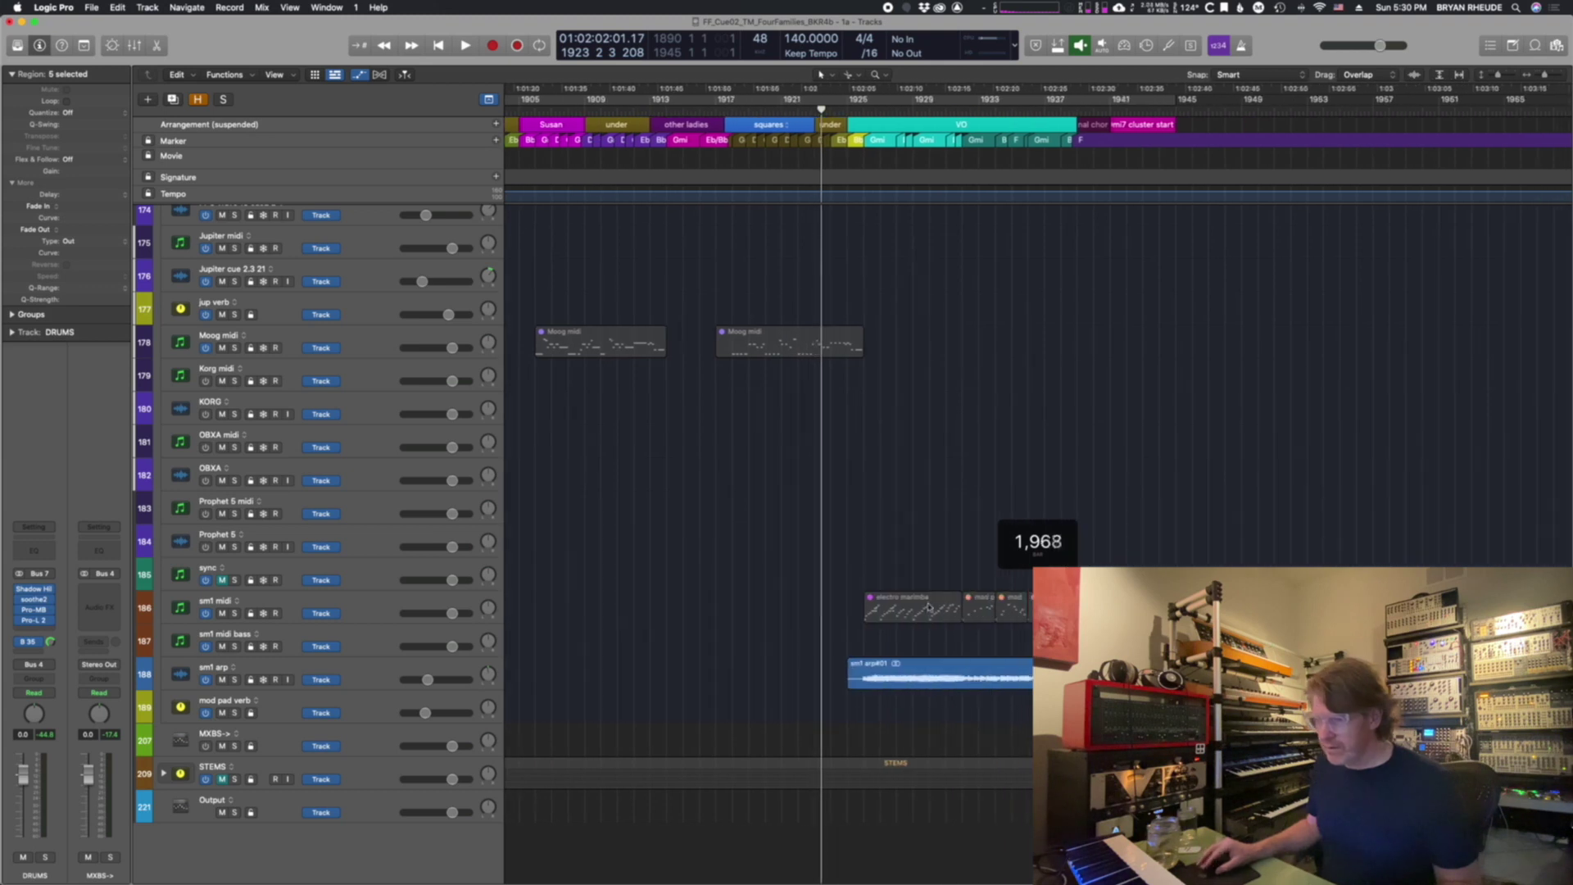
Step: Solo the sm1 arp track, audition it from bar 1926, and unsolo it after stopping playback
{"action": "left_click", "coordinate": [866, 111]}
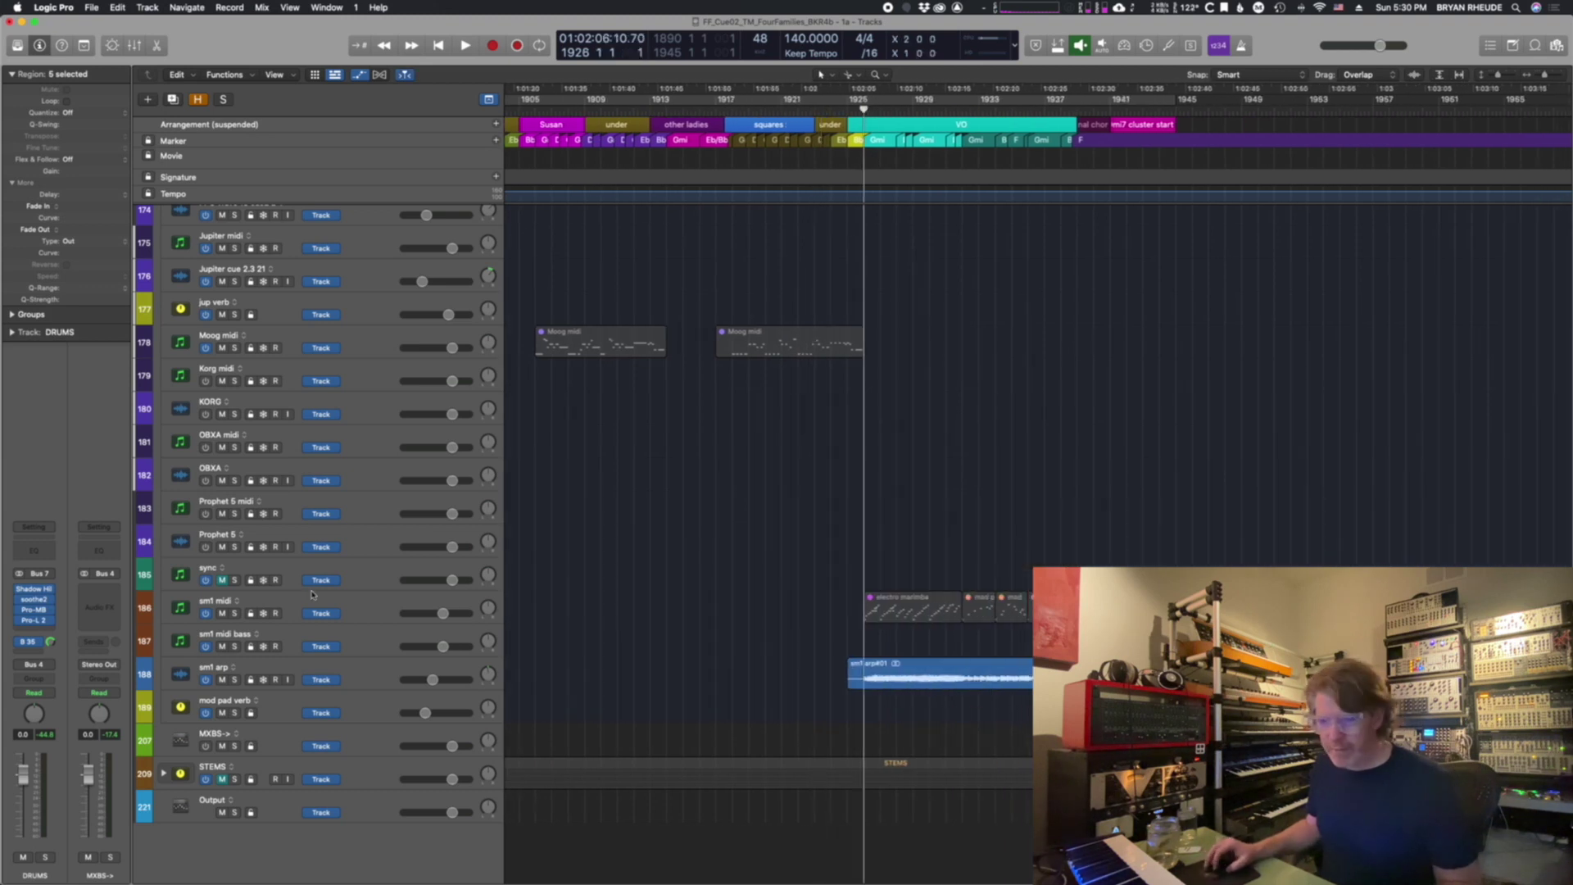
{"action": "left_click", "coordinate": [235, 680]}
{"action": "key", "text": "space"}
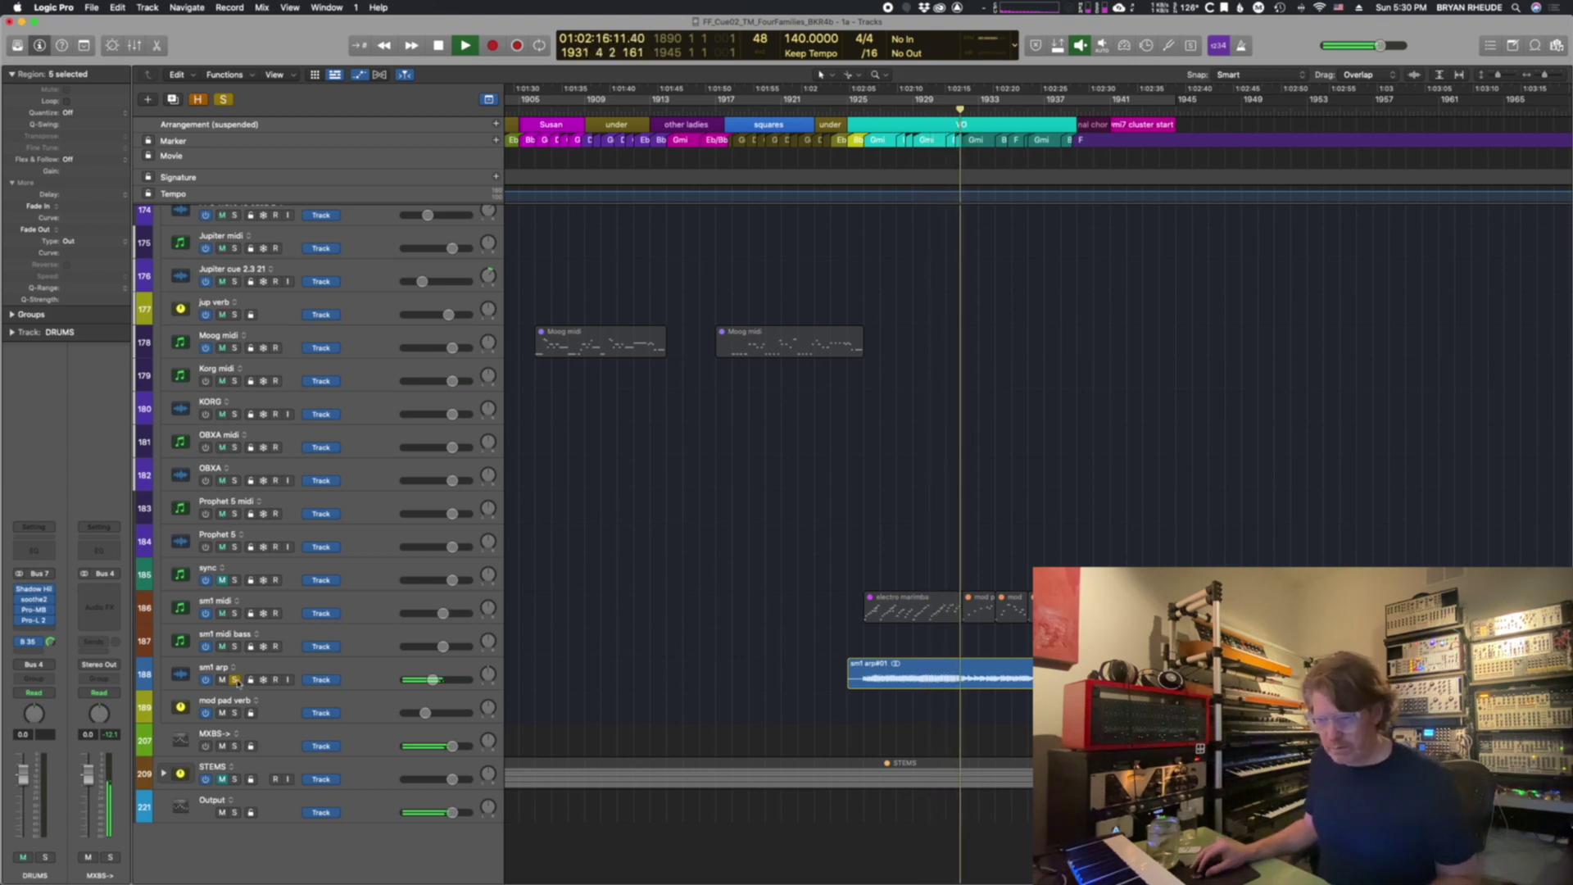
{"action": "key", "text": "space"}
{"action": "left_click", "coordinate": [235, 680]}
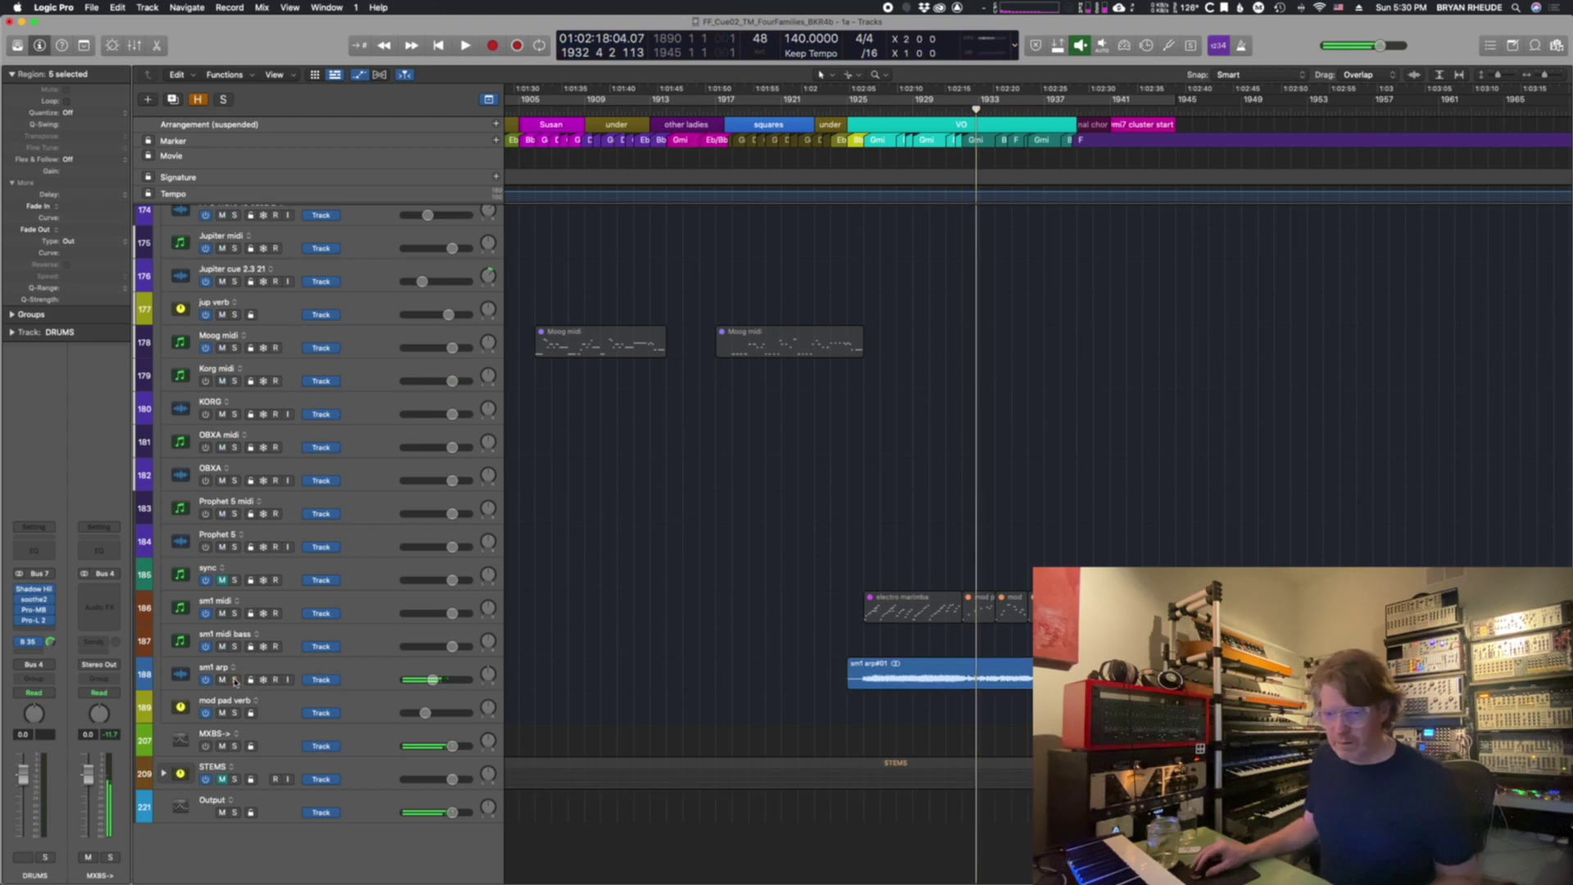
Step: Collapse the HARDWARE SYNTHS stack, and unmute and expand the STEMS stack
{"action": "scroll", "coordinate": [711, 576], "scroll_direction": "down", "scroll_amount": 5}
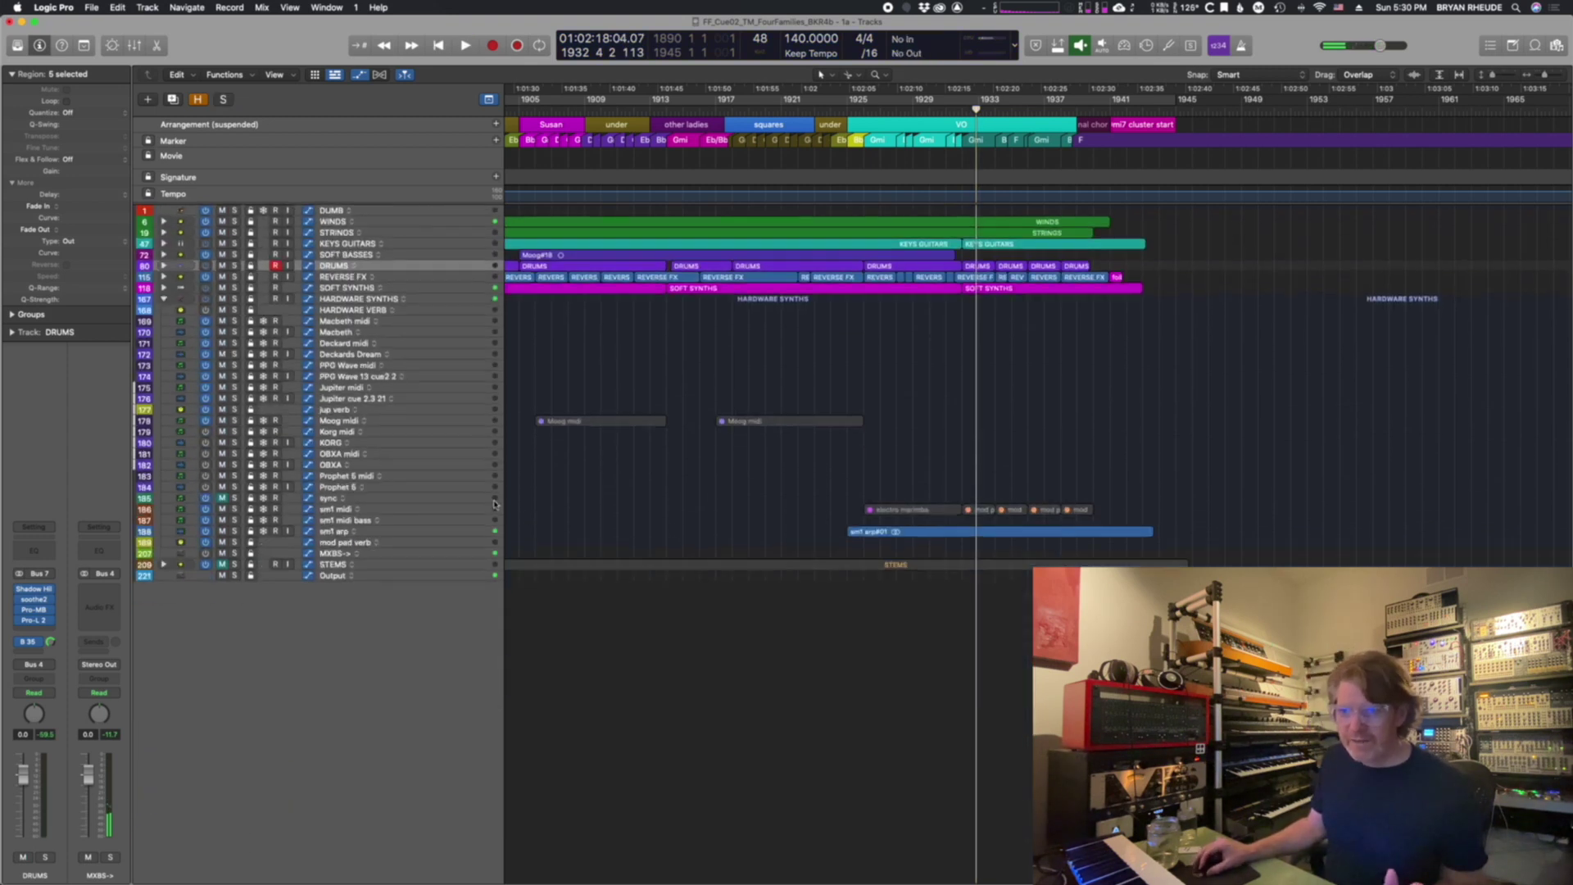
{"action": "left_click", "coordinate": [164, 294]}
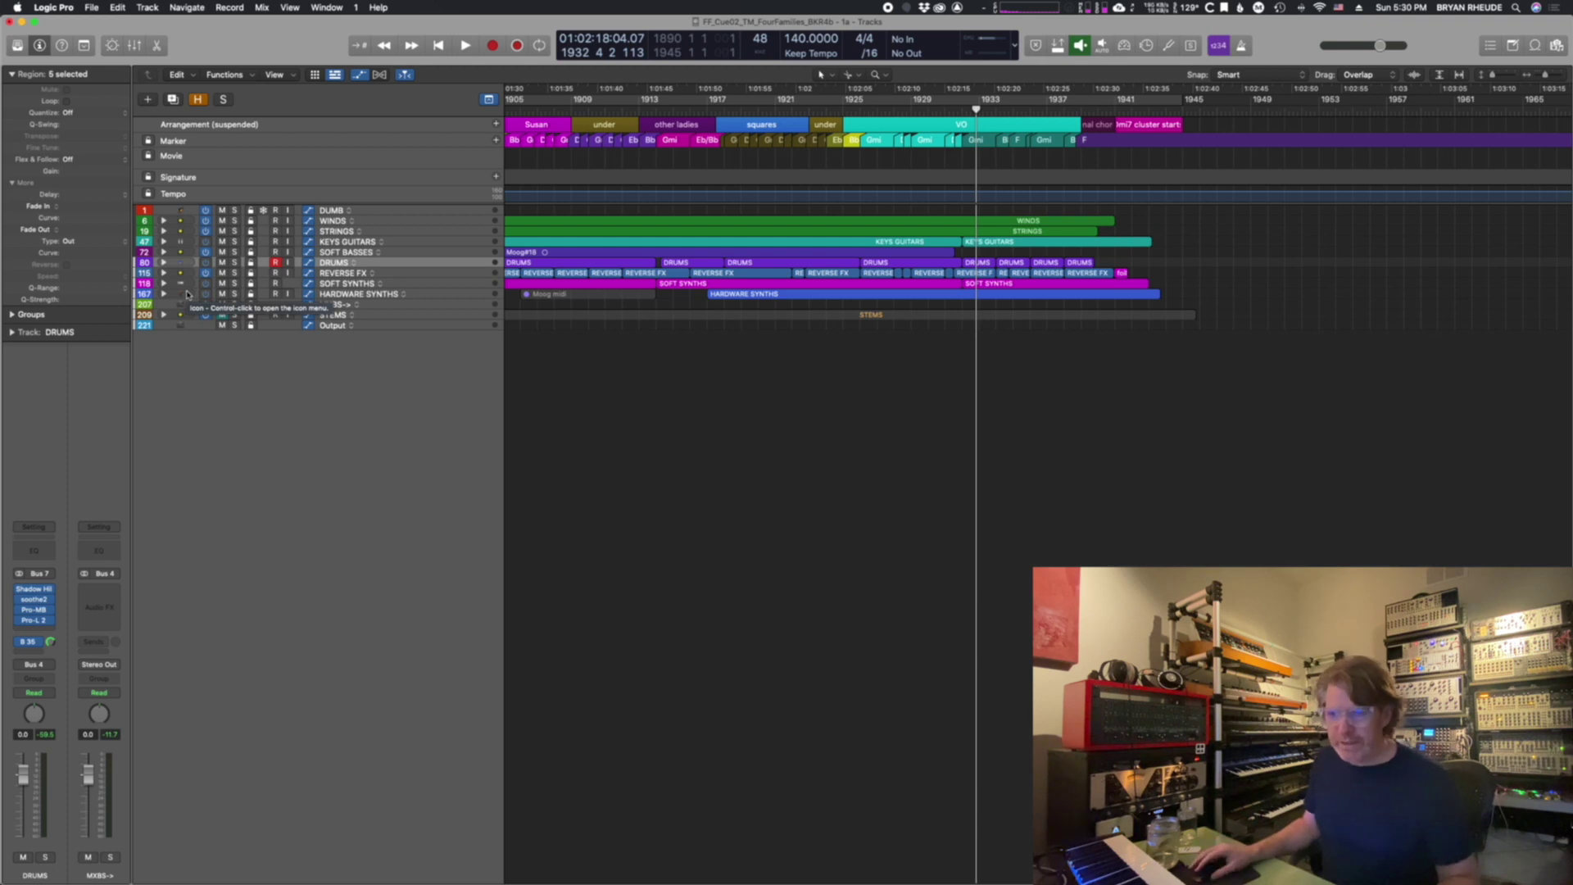
{"action": "left_click", "coordinate": [222, 315]}
{"action": "left_click", "coordinate": [164, 315]}
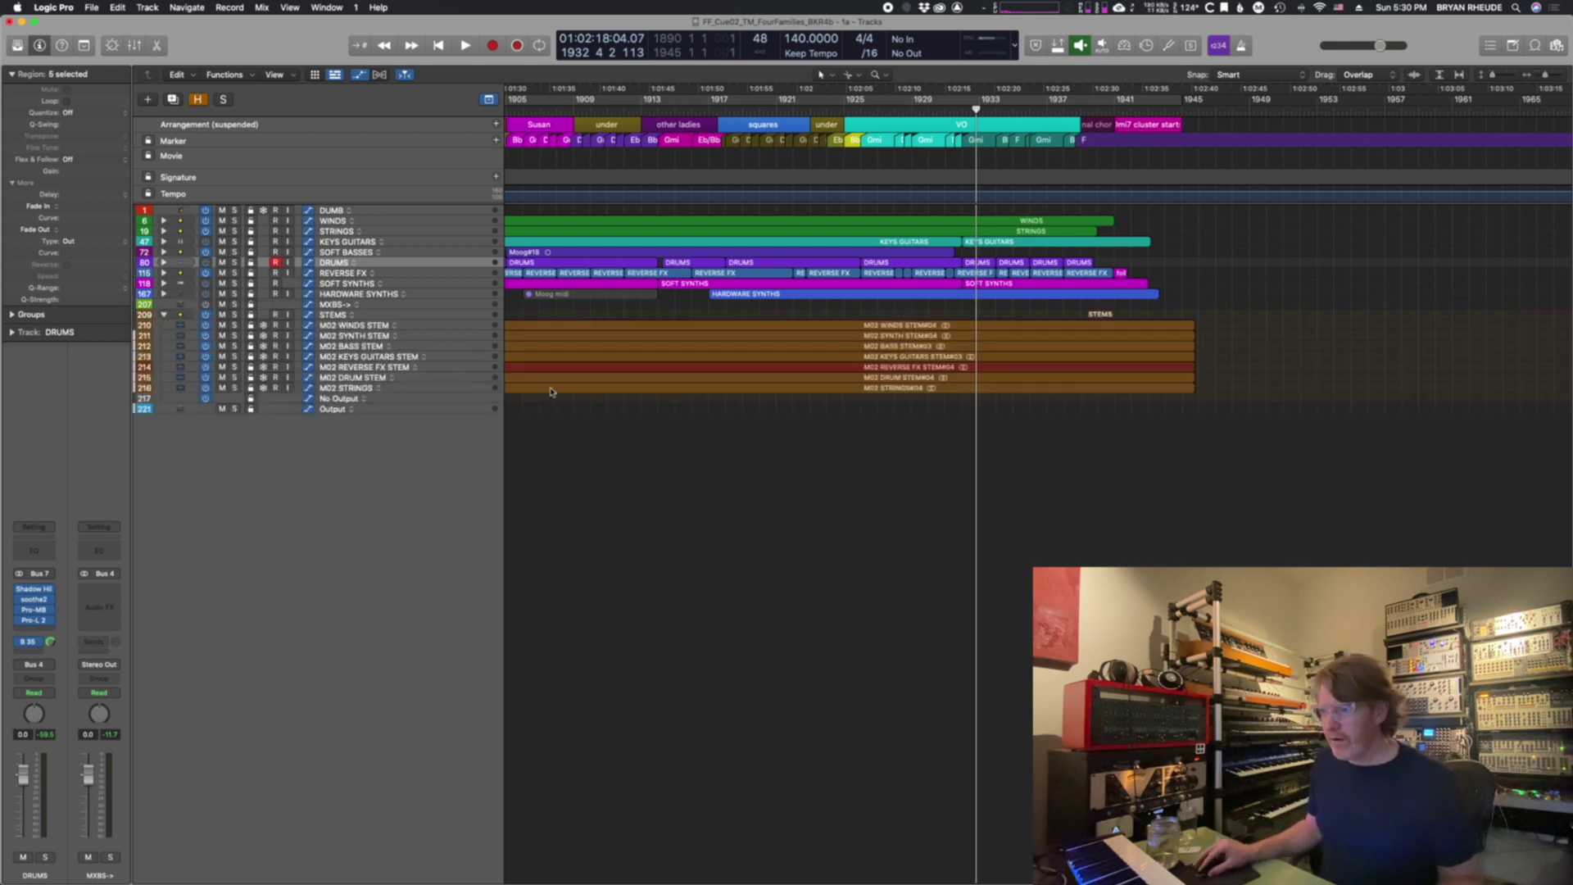
Step: Delete the recorded audio regions from all the M02 stem tracks in the STEMS stack
{"action": "key", "text": "super+Left"}
{"action": "left_click_drag", "start_coordinate": [585, 319], "coordinate": [793, 400]}
{"action": "key", "text": "Delete"}
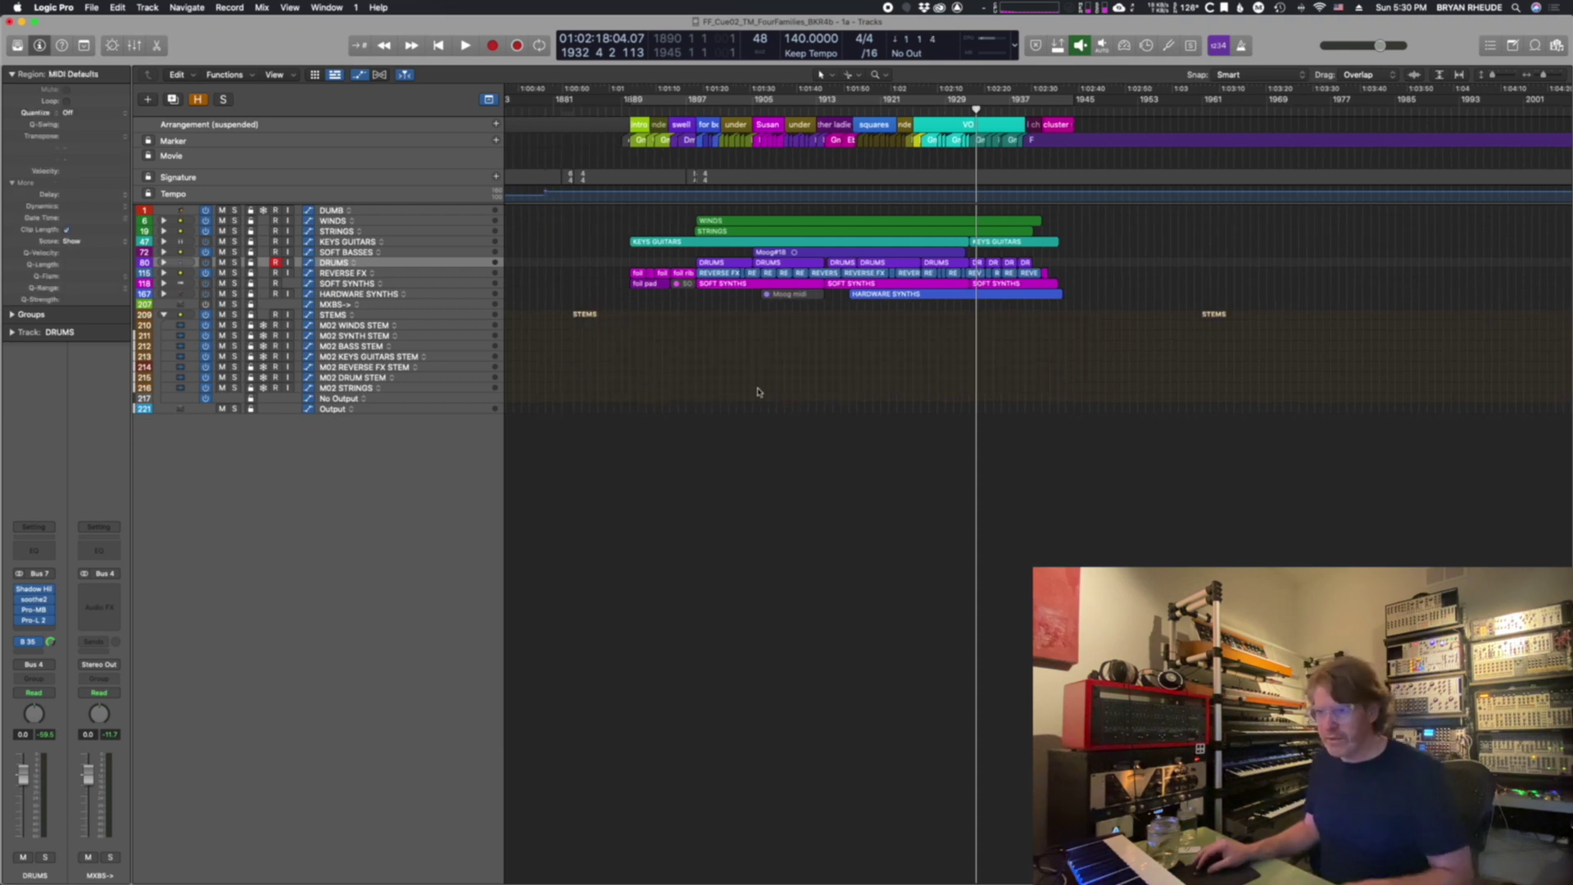
Step: Select the STEMS stack and toggle record-enable on and off several times for all its M02 stem tracks
{"action": "left_click", "coordinate": [381, 317]}
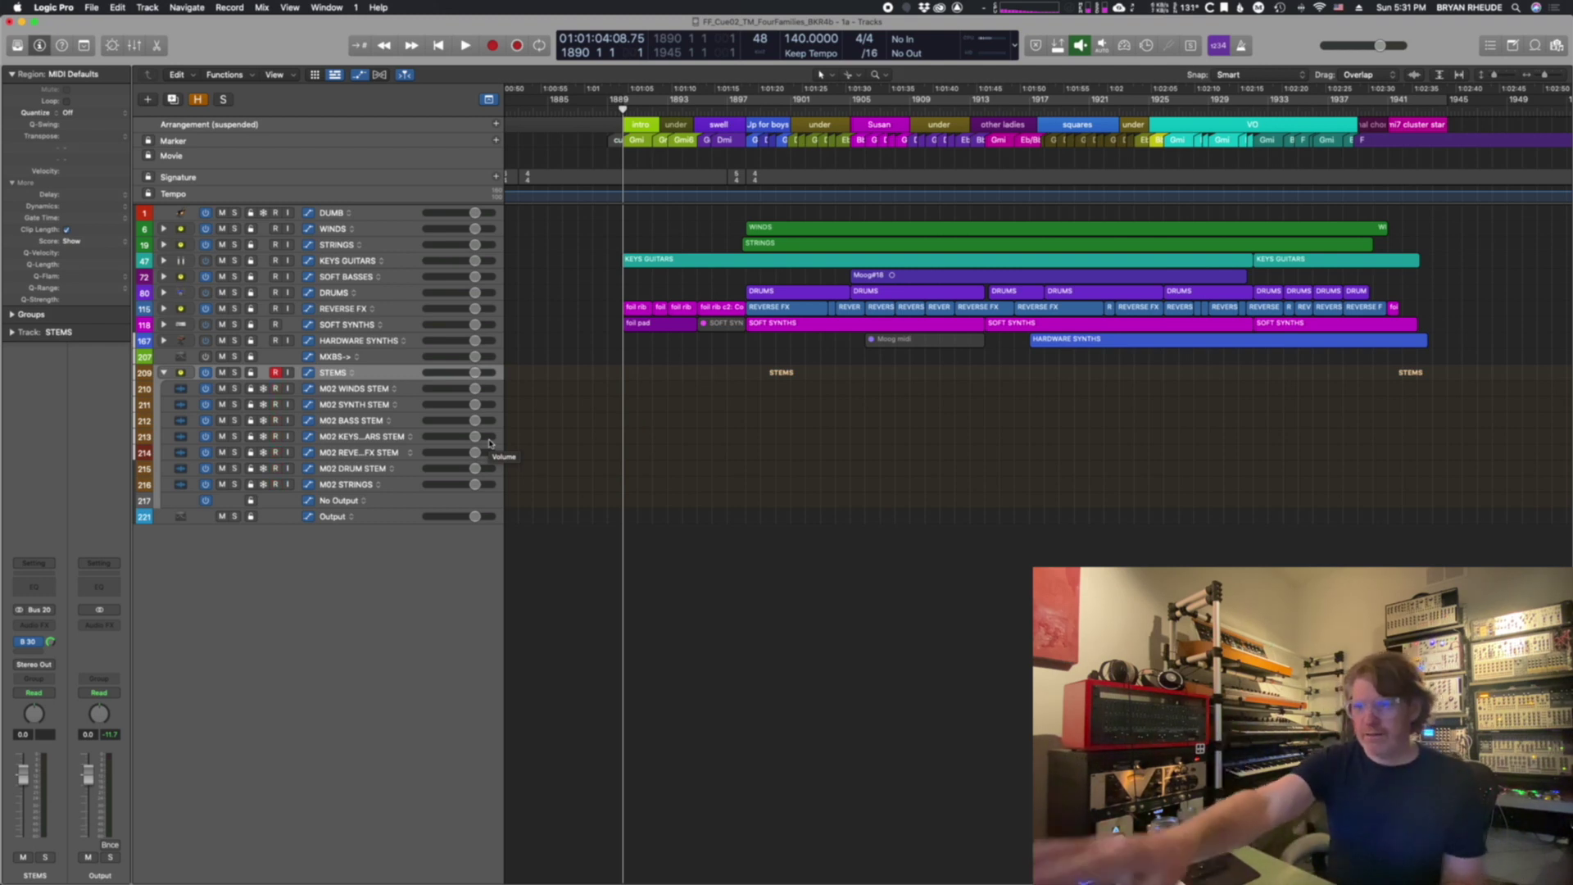
{"action": "key", "text": "r"}
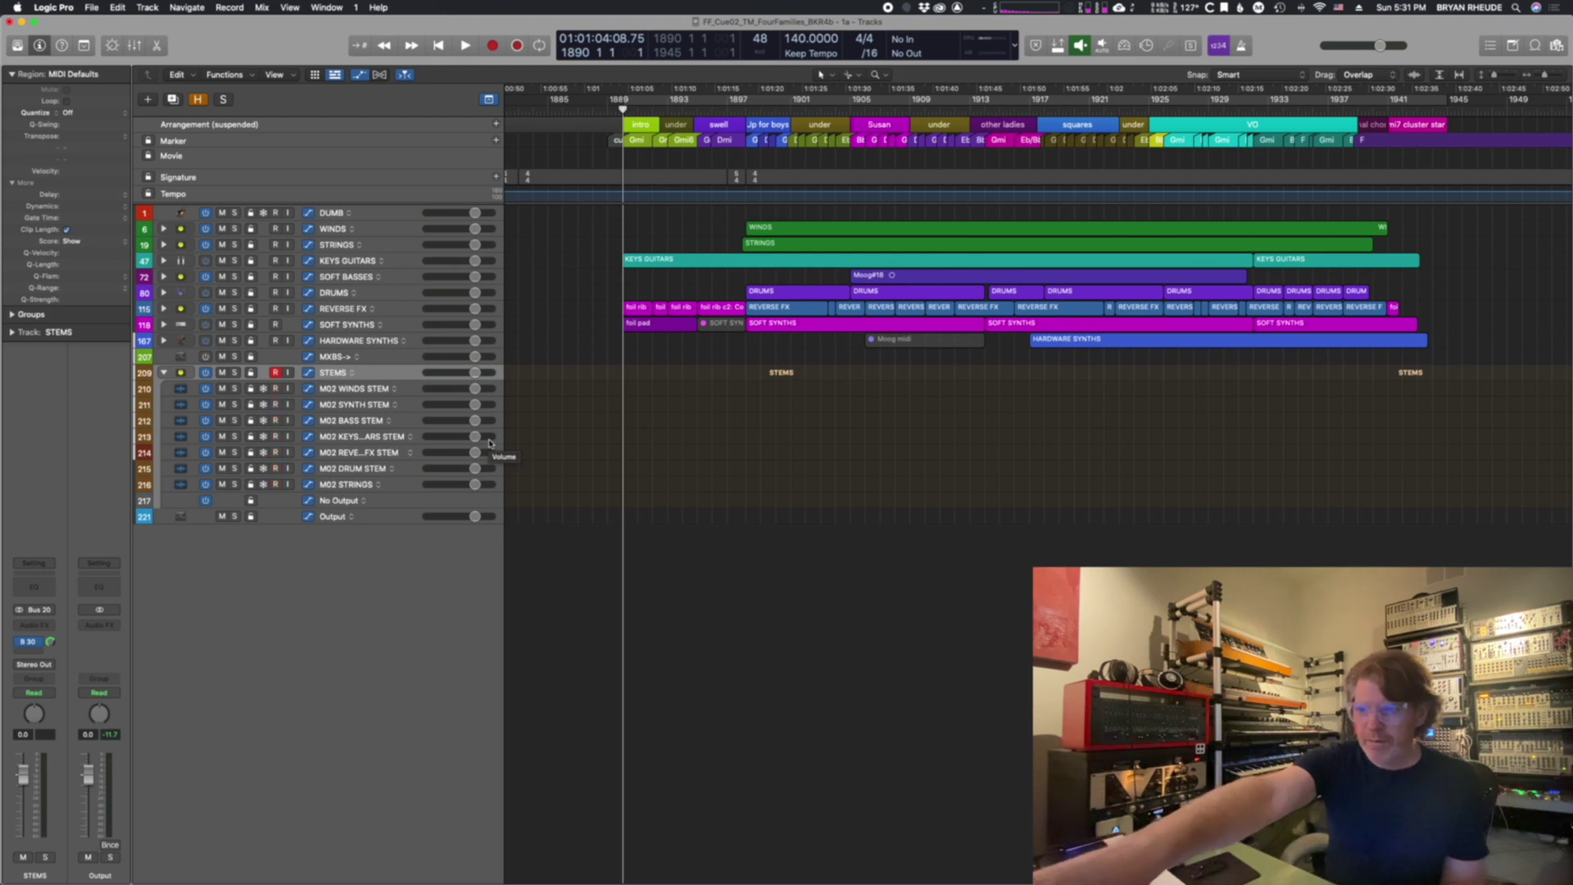
{"action": "key", "text": "r"}
{"action": "key", "text": "r"}
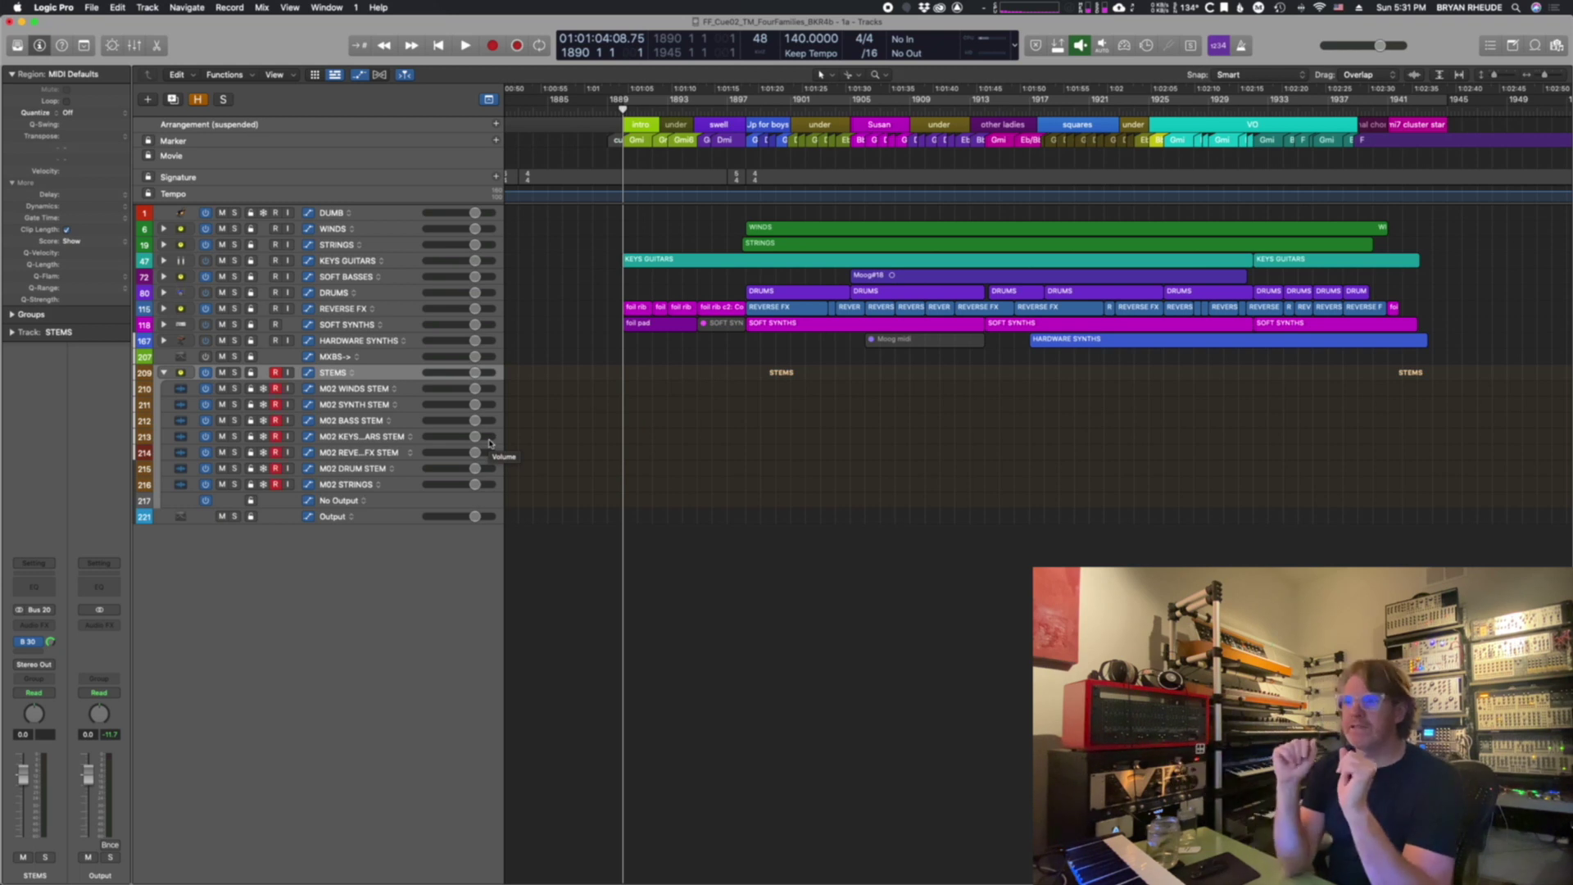
{"action": "key", "text": "r"}
{"action": "key", "text": "r"}
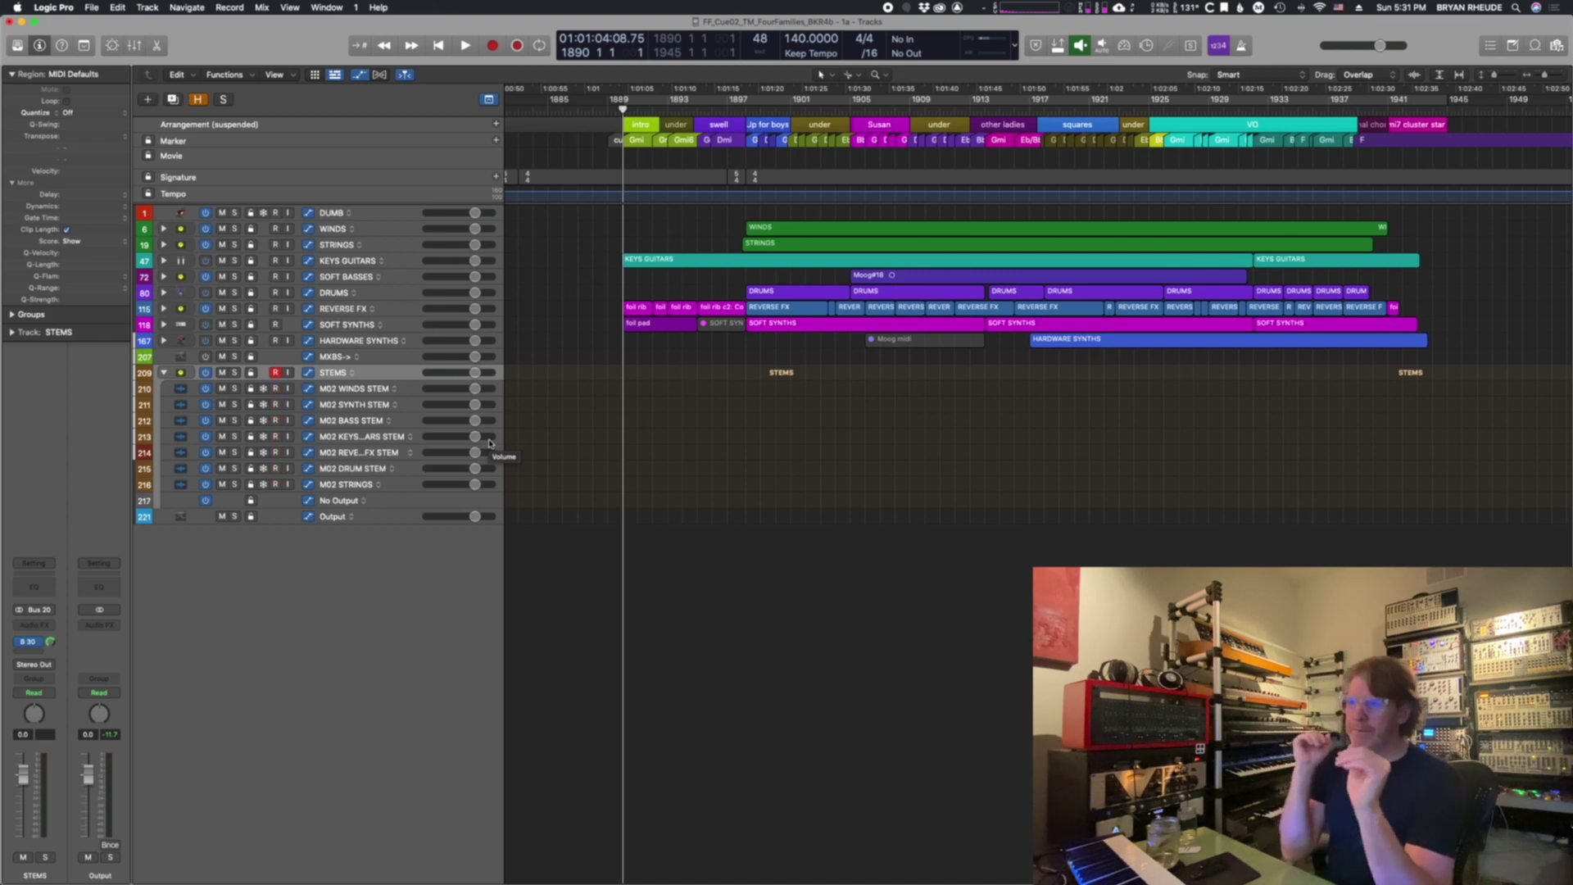
{"action": "key", "text": "r"}
{"action": "key", "text": "r"}
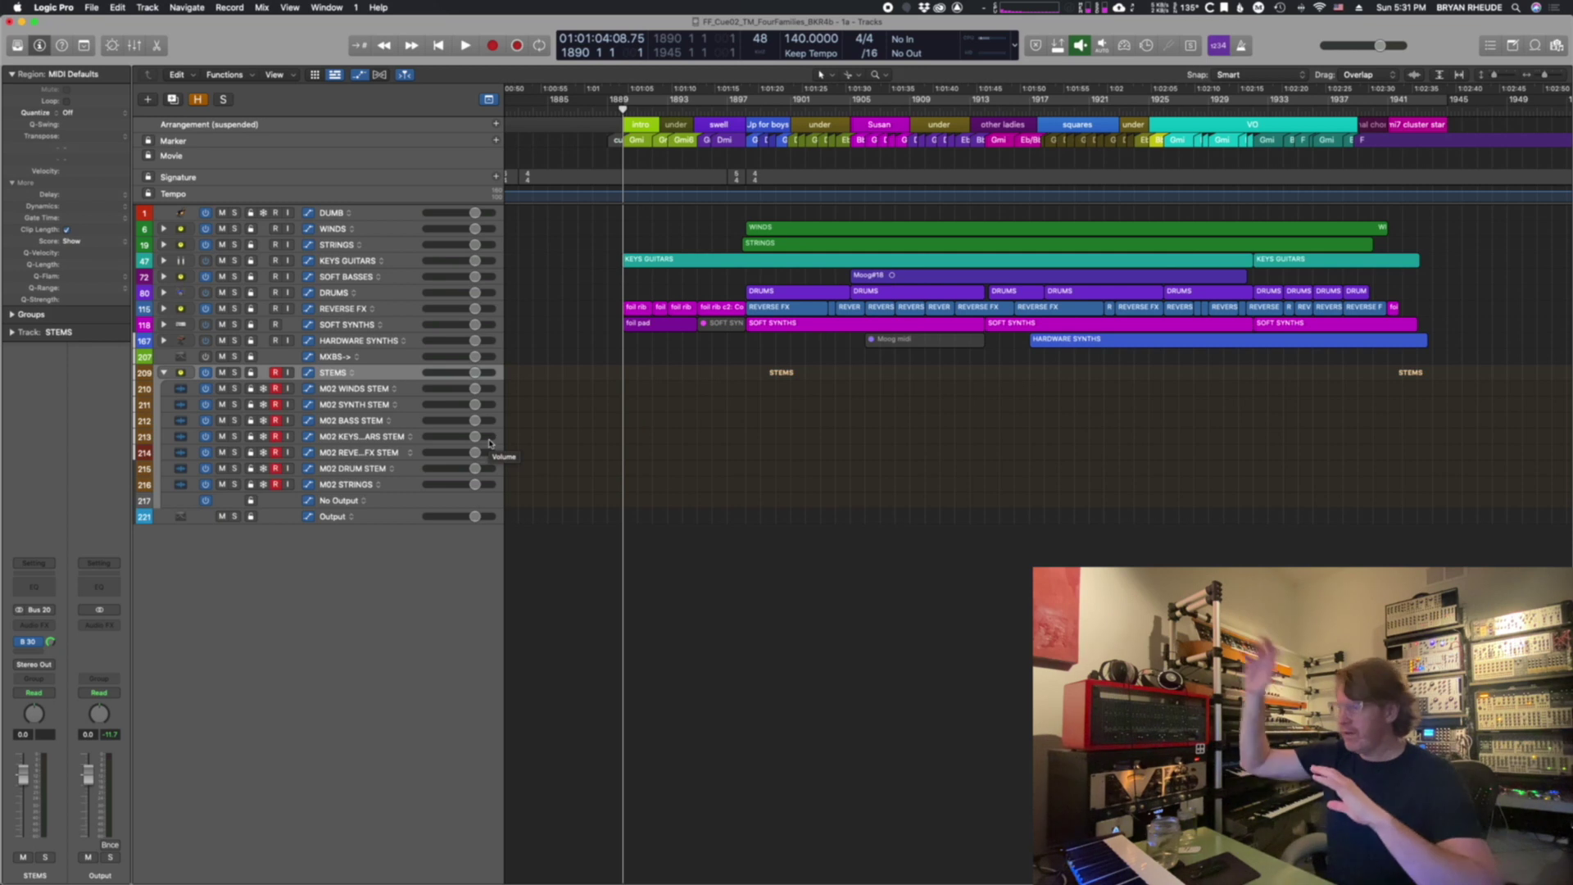
{"action": "key", "text": "r"}
{"action": "key", "text": "r"}
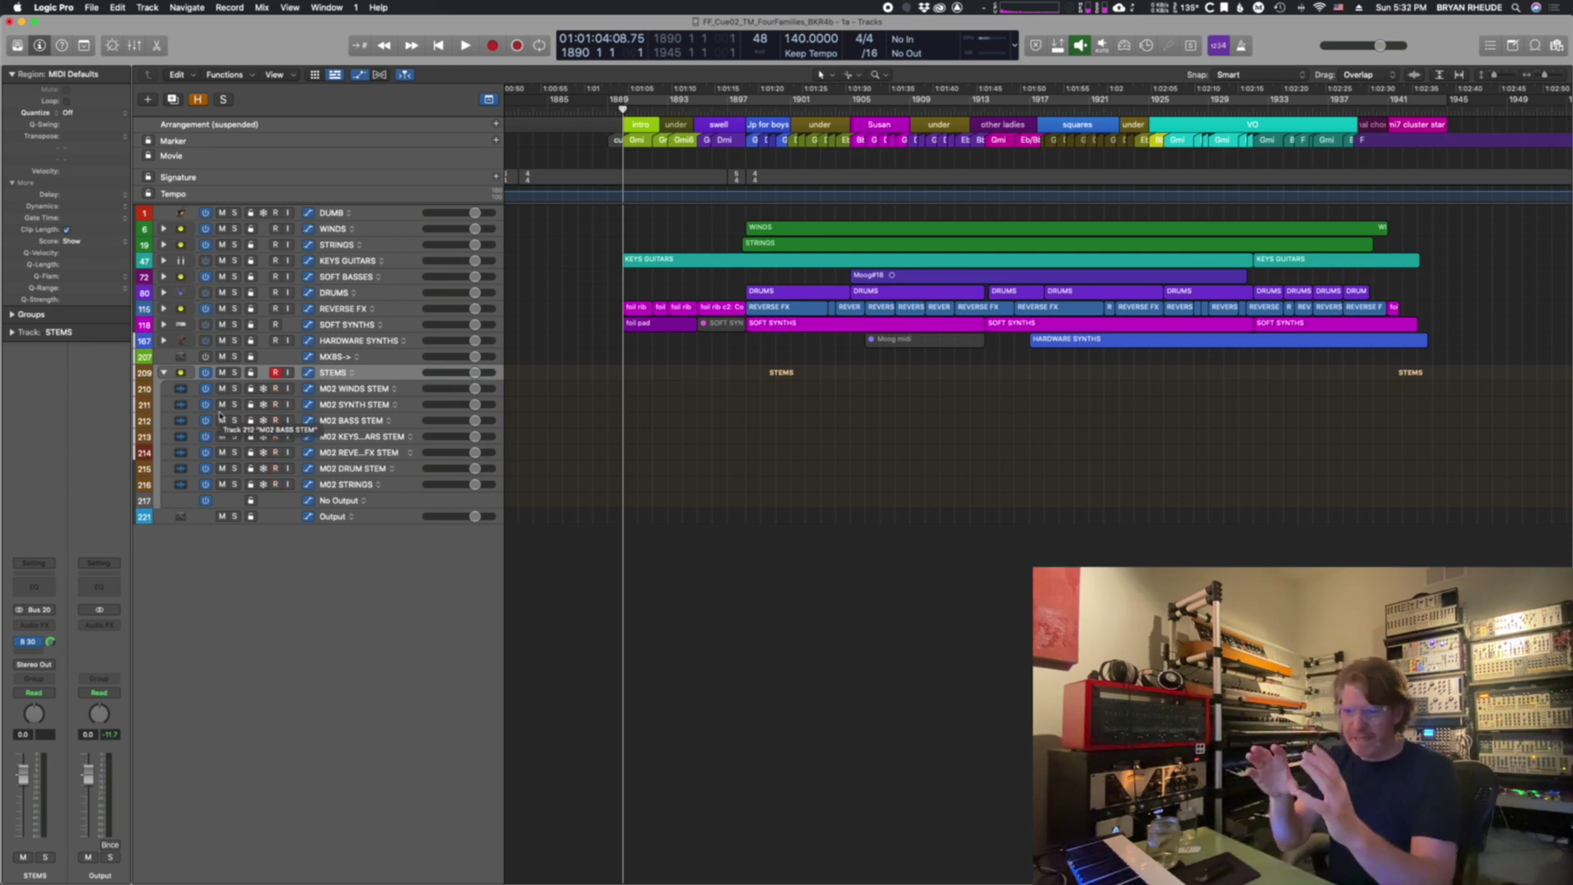
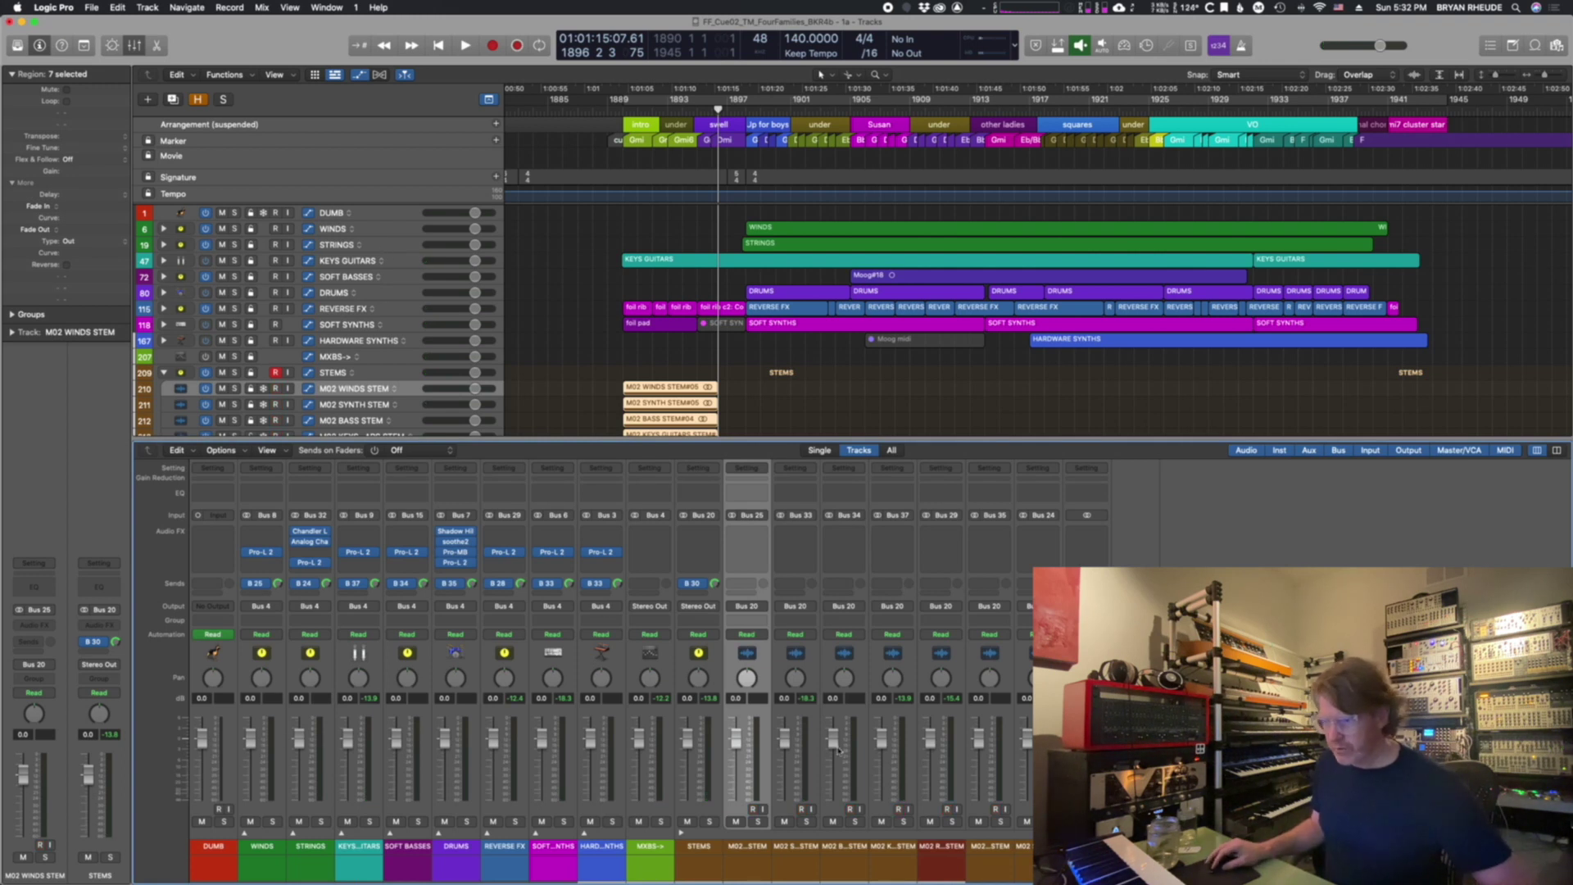
Step: Record-enable the M02 stem tracks from the mixer
{"action": "left_click", "coordinate": [947, 809]}
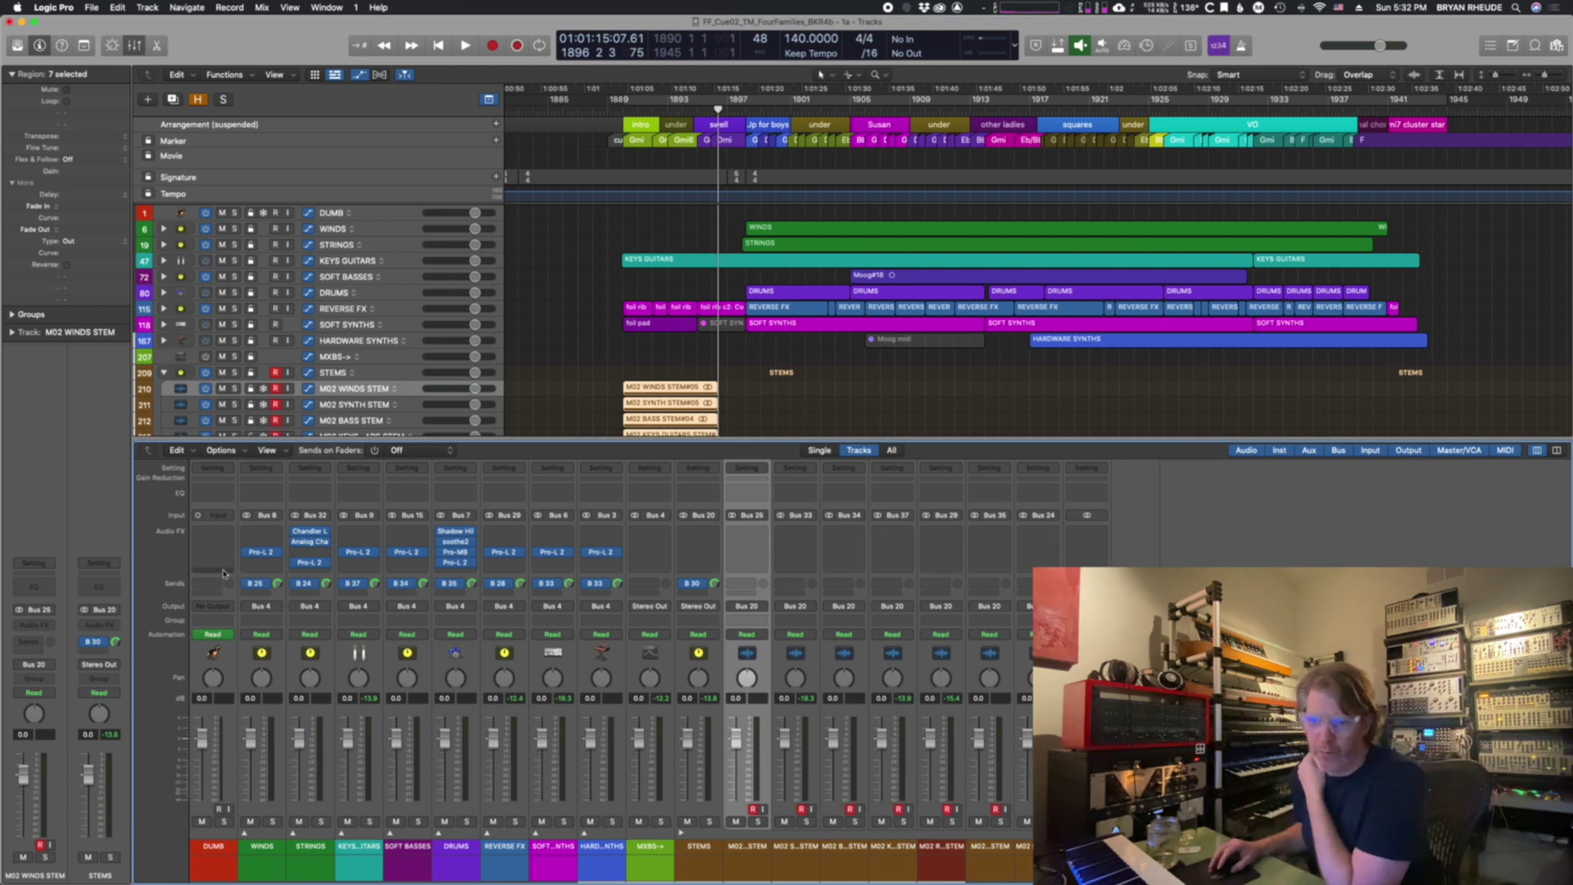
Step: Open the Pro-L 2 limiter on the WINDS channel, examine its latency-related and gain settings, and close it
{"action": "mouse_move", "coordinate": [264, 556]}
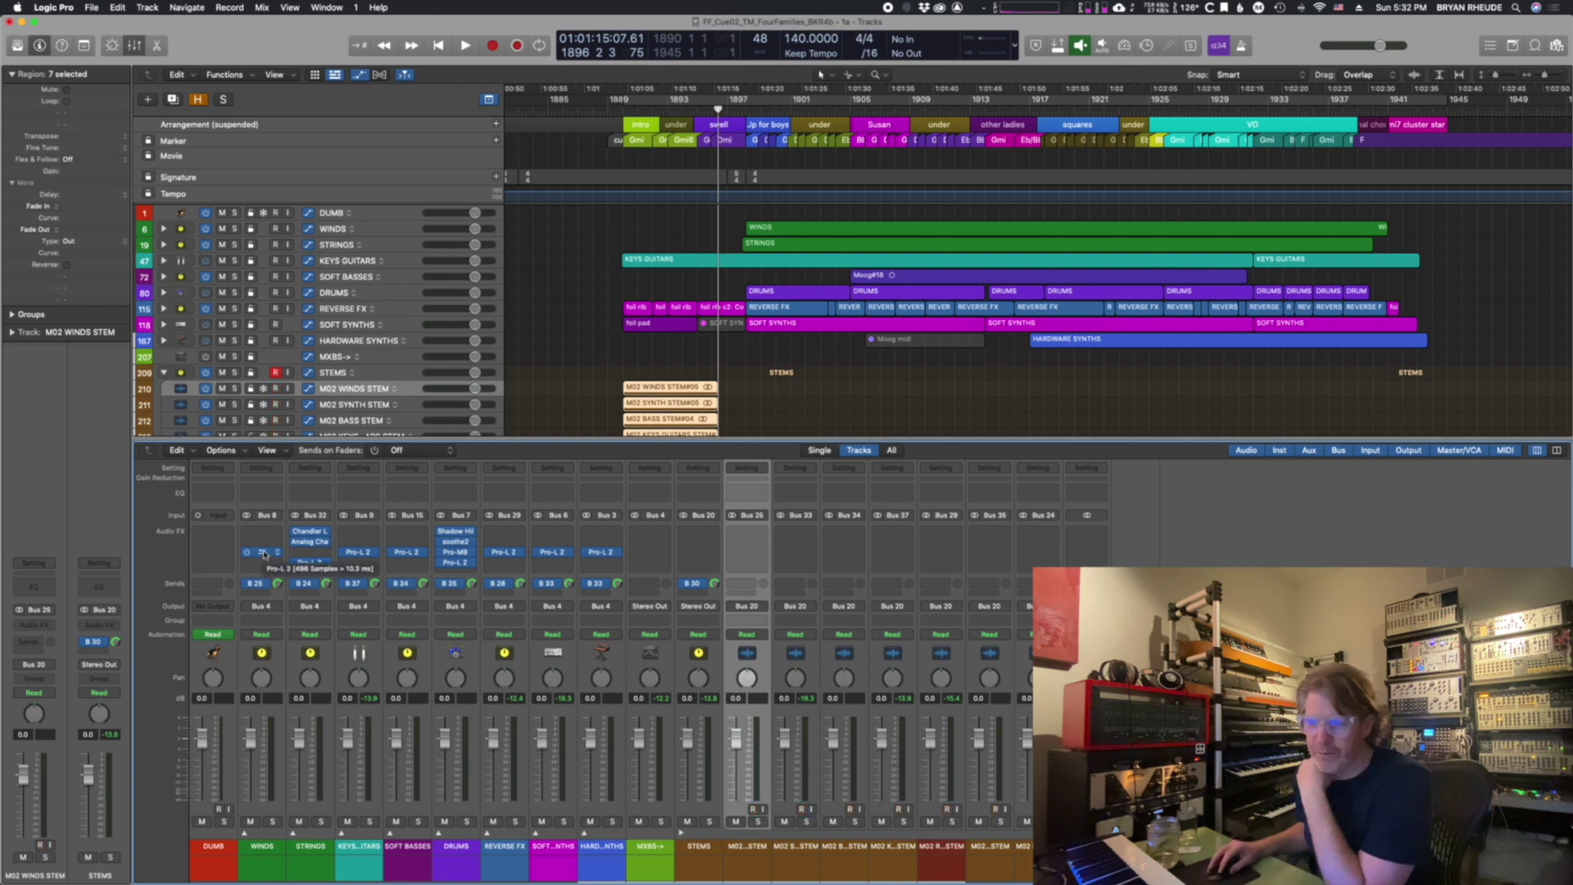
{"action": "left_click", "coordinate": [263, 553]}
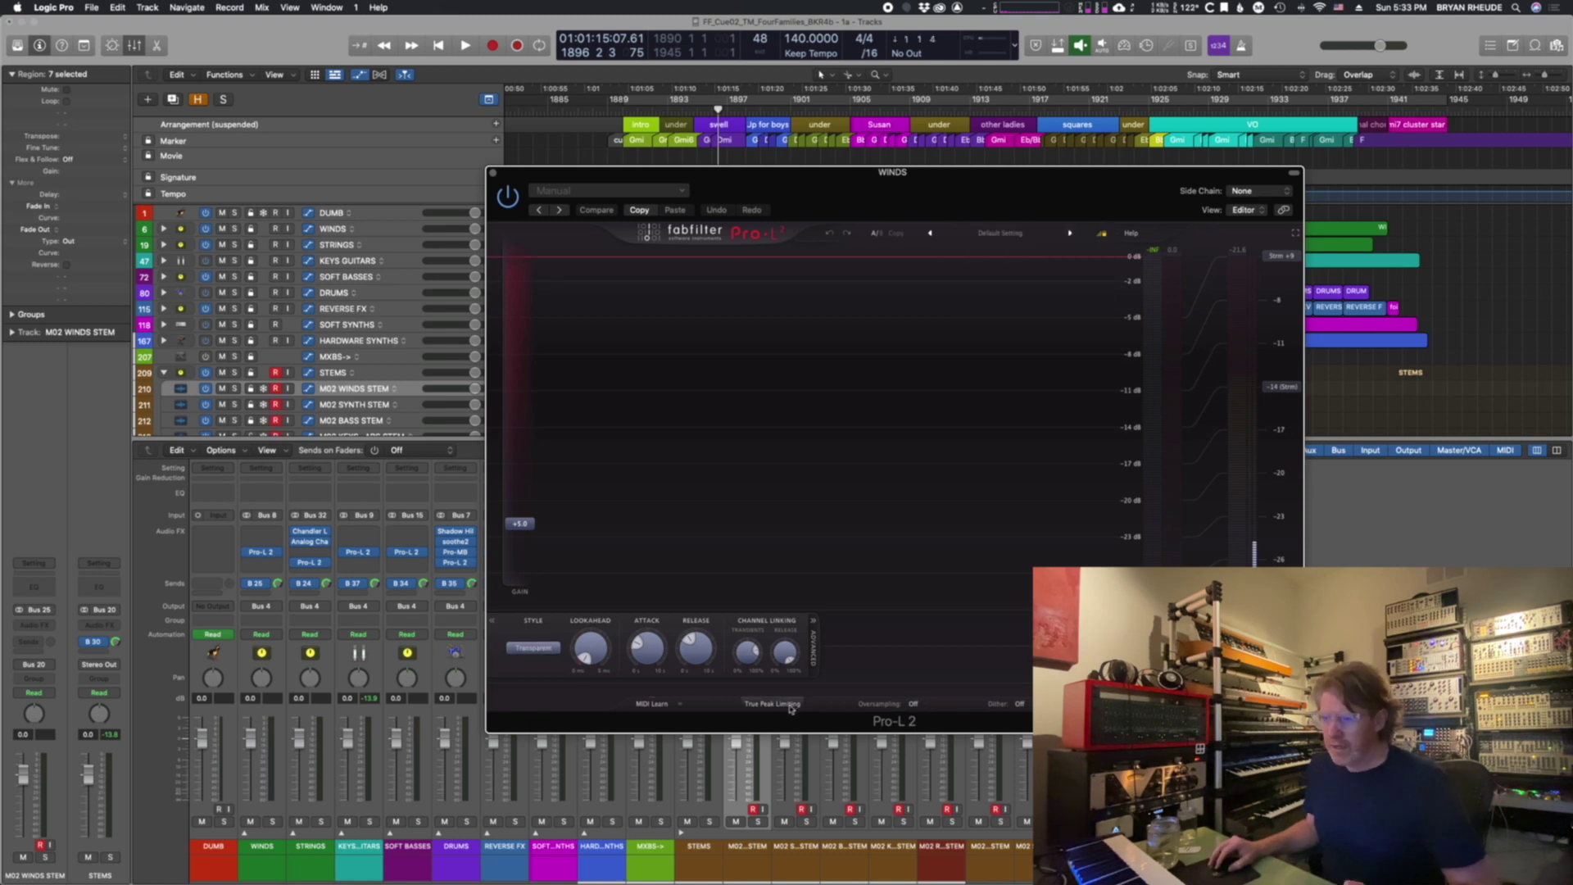
{"action": "mouse_move", "coordinate": [791, 709]}
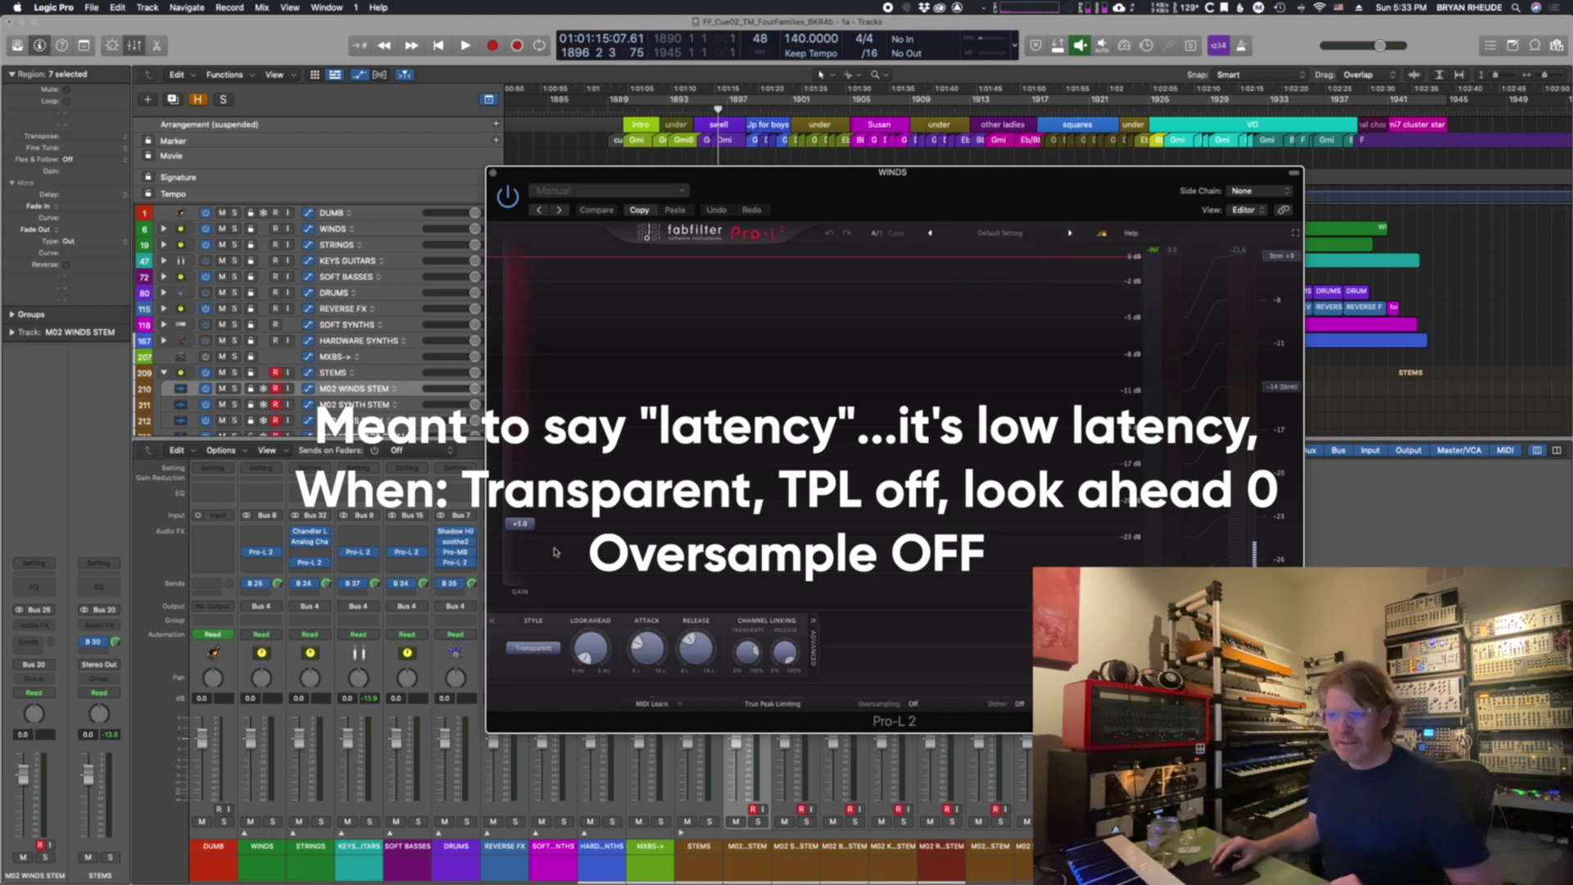
{"action": "mouse_move", "coordinate": [524, 524]}
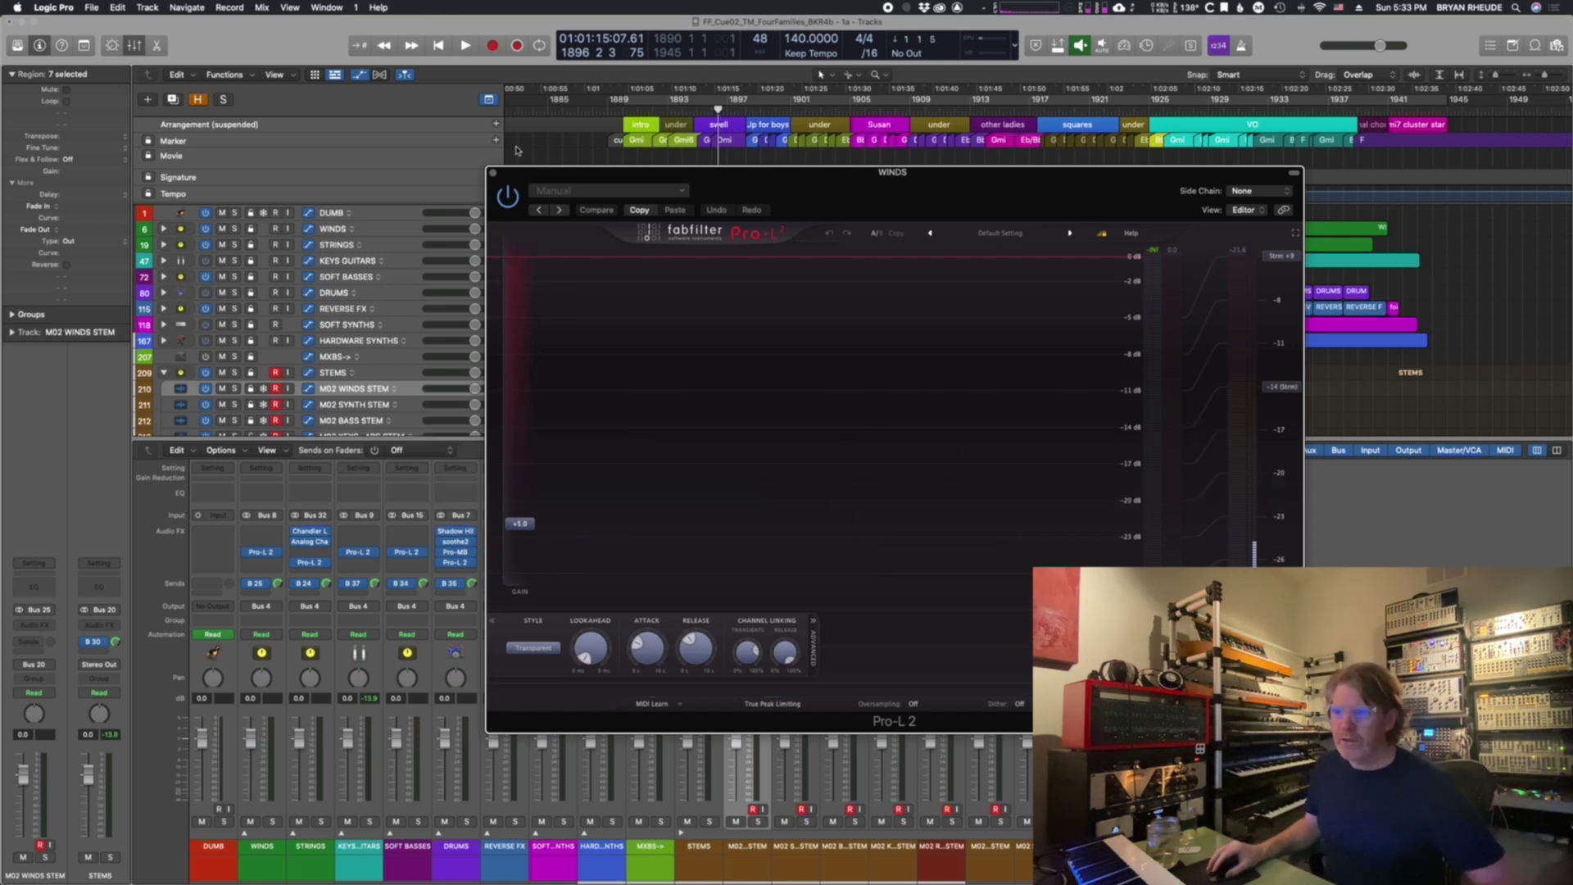
{"action": "left_click", "coordinate": [492, 174]}
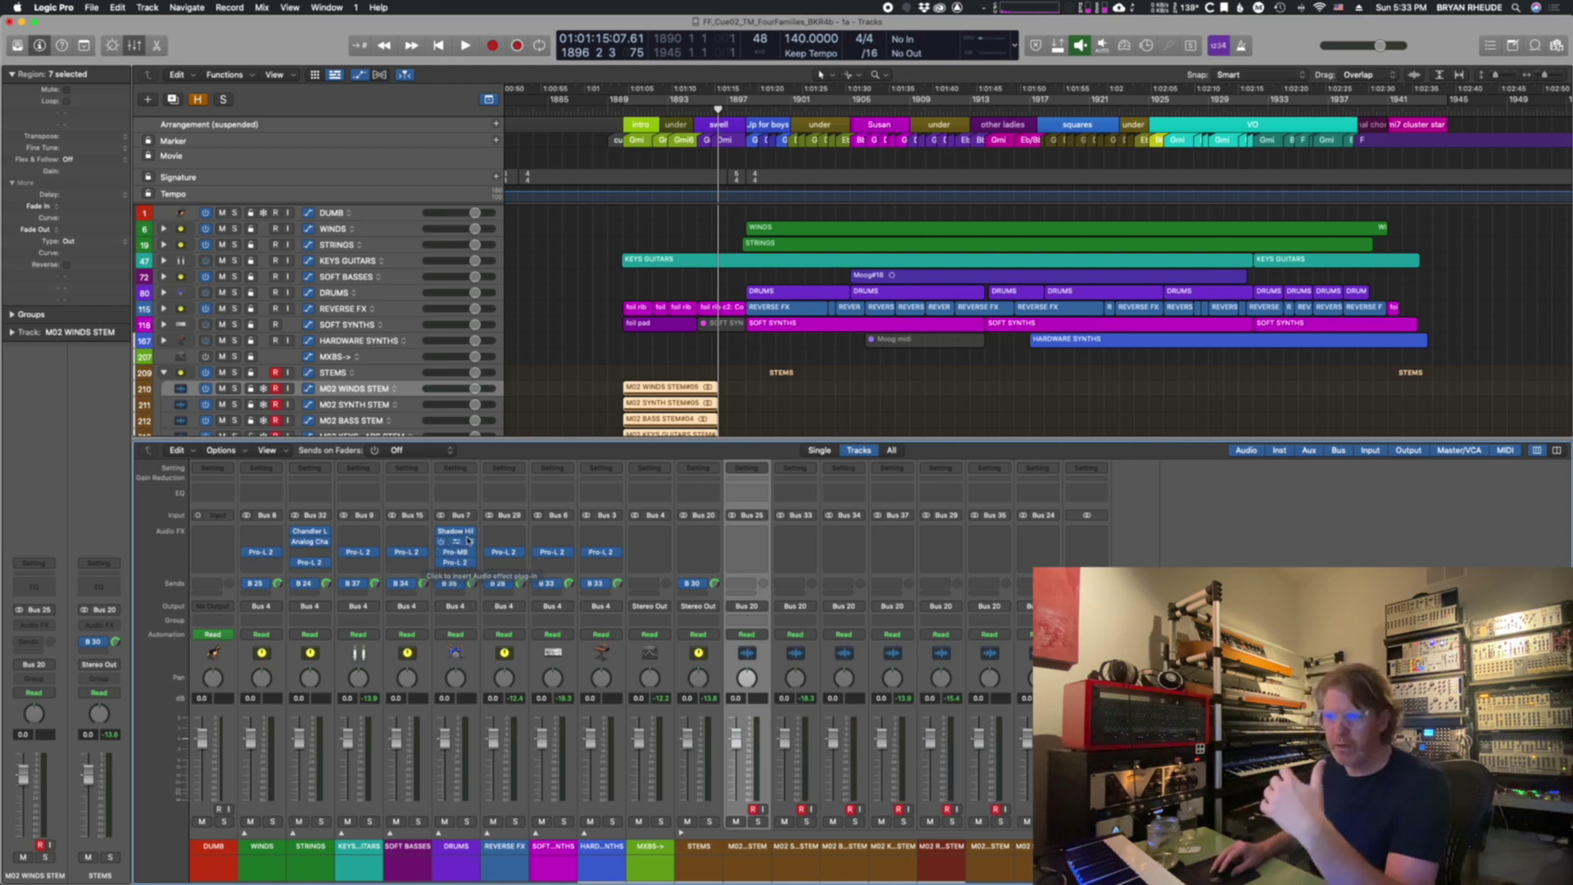
Step: Select the DRUMS channel and open its Shadow Hills, soothe2 and Pro-MB plug-ins to examine their settings
{"action": "left_click", "coordinate": [460, 847]}
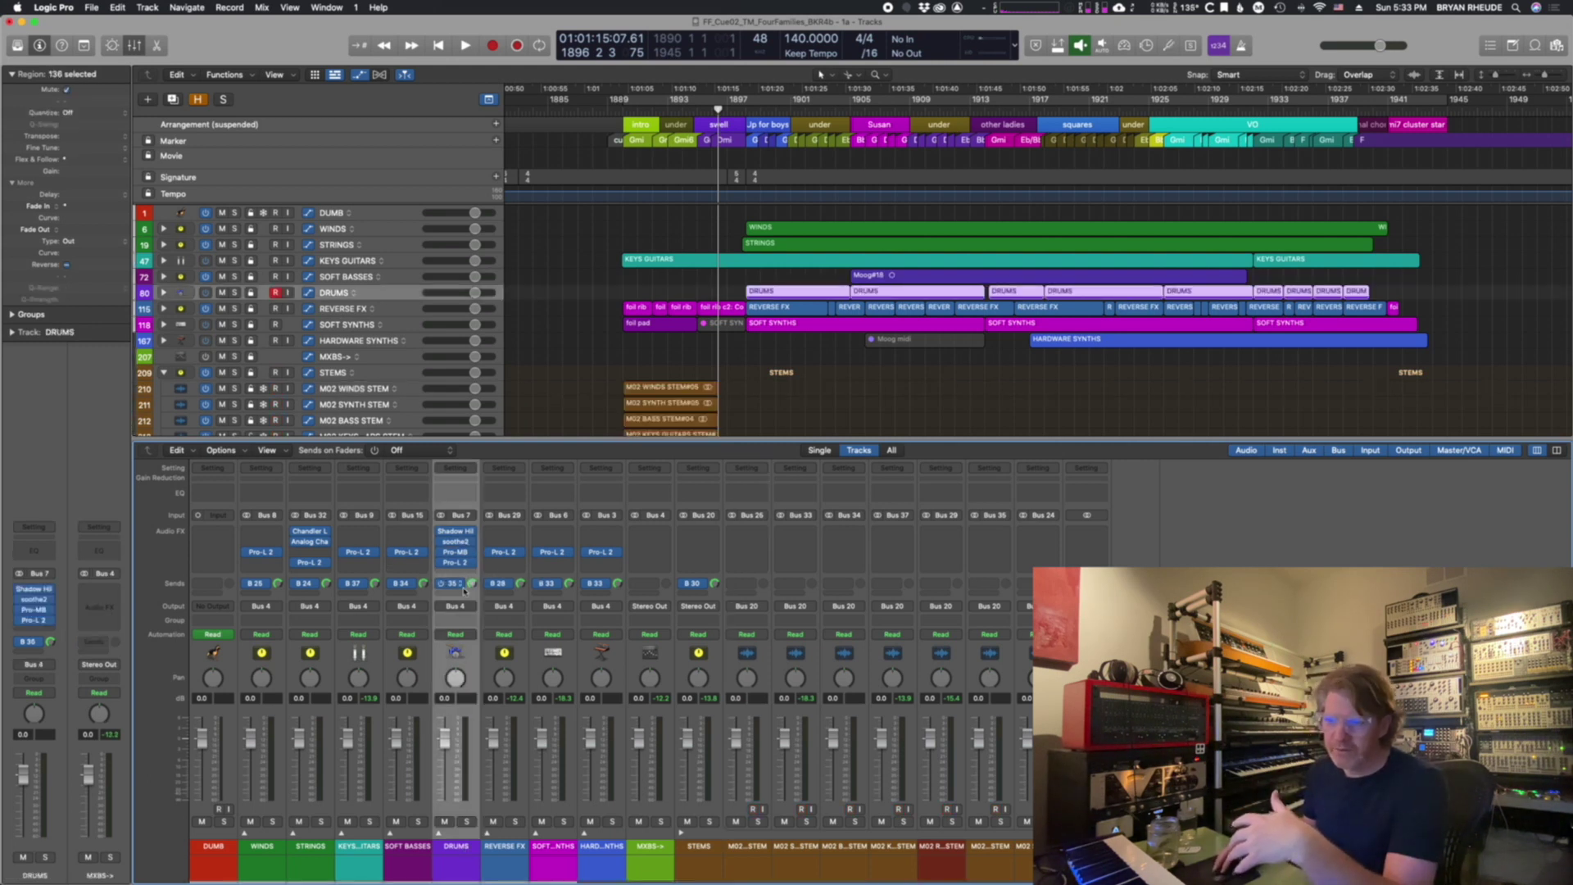
{"action": "left_click", "coordinate": [457, 532]}
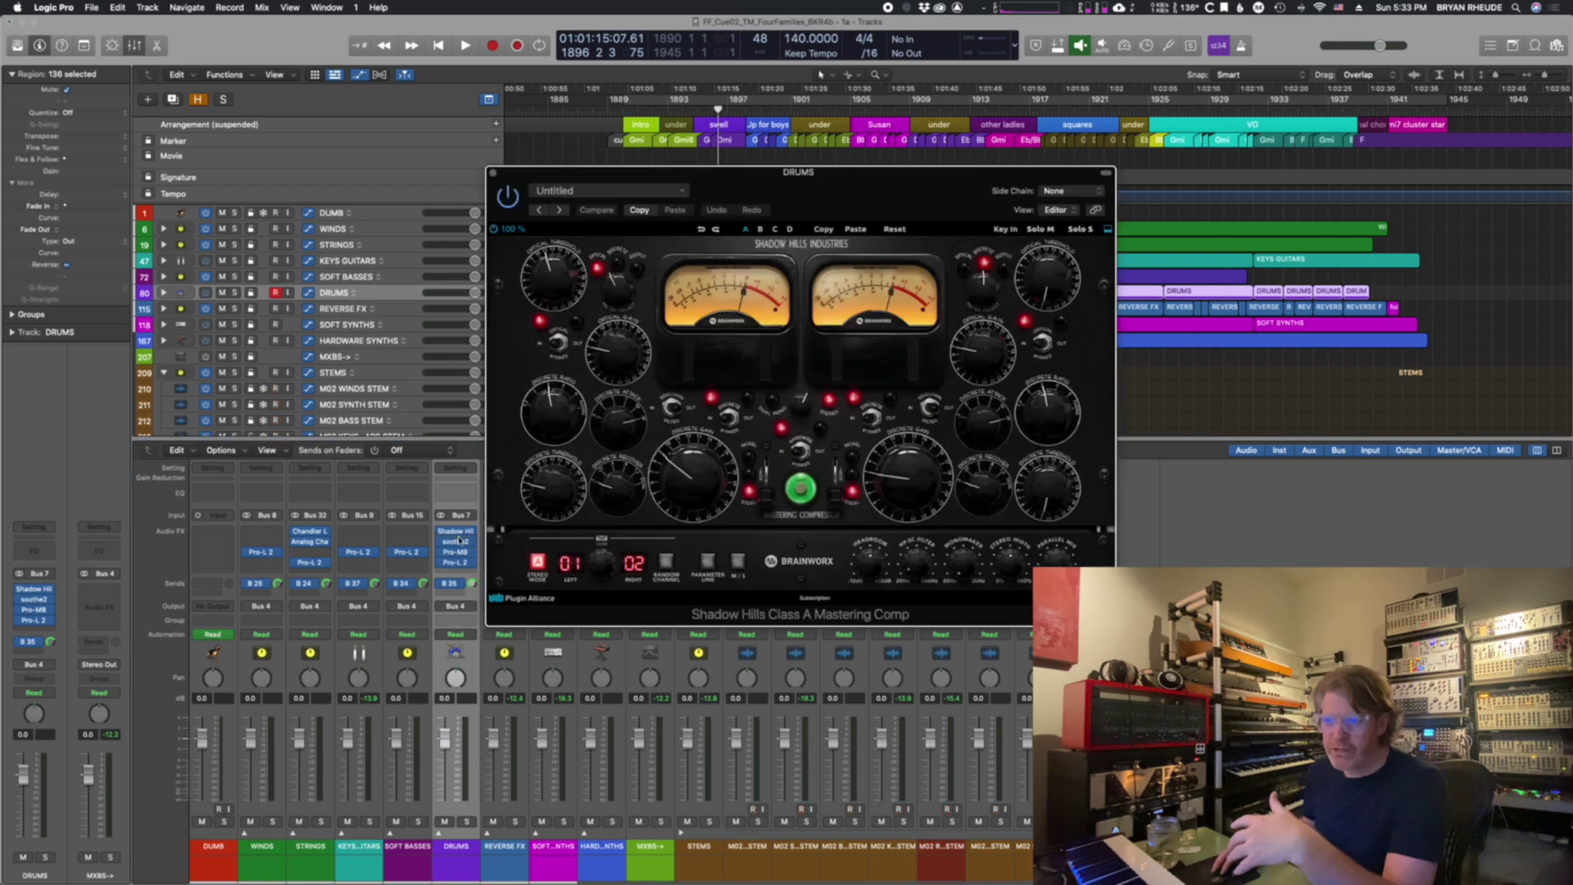
{"action": "left_click", "coordinate": [458, 543]}
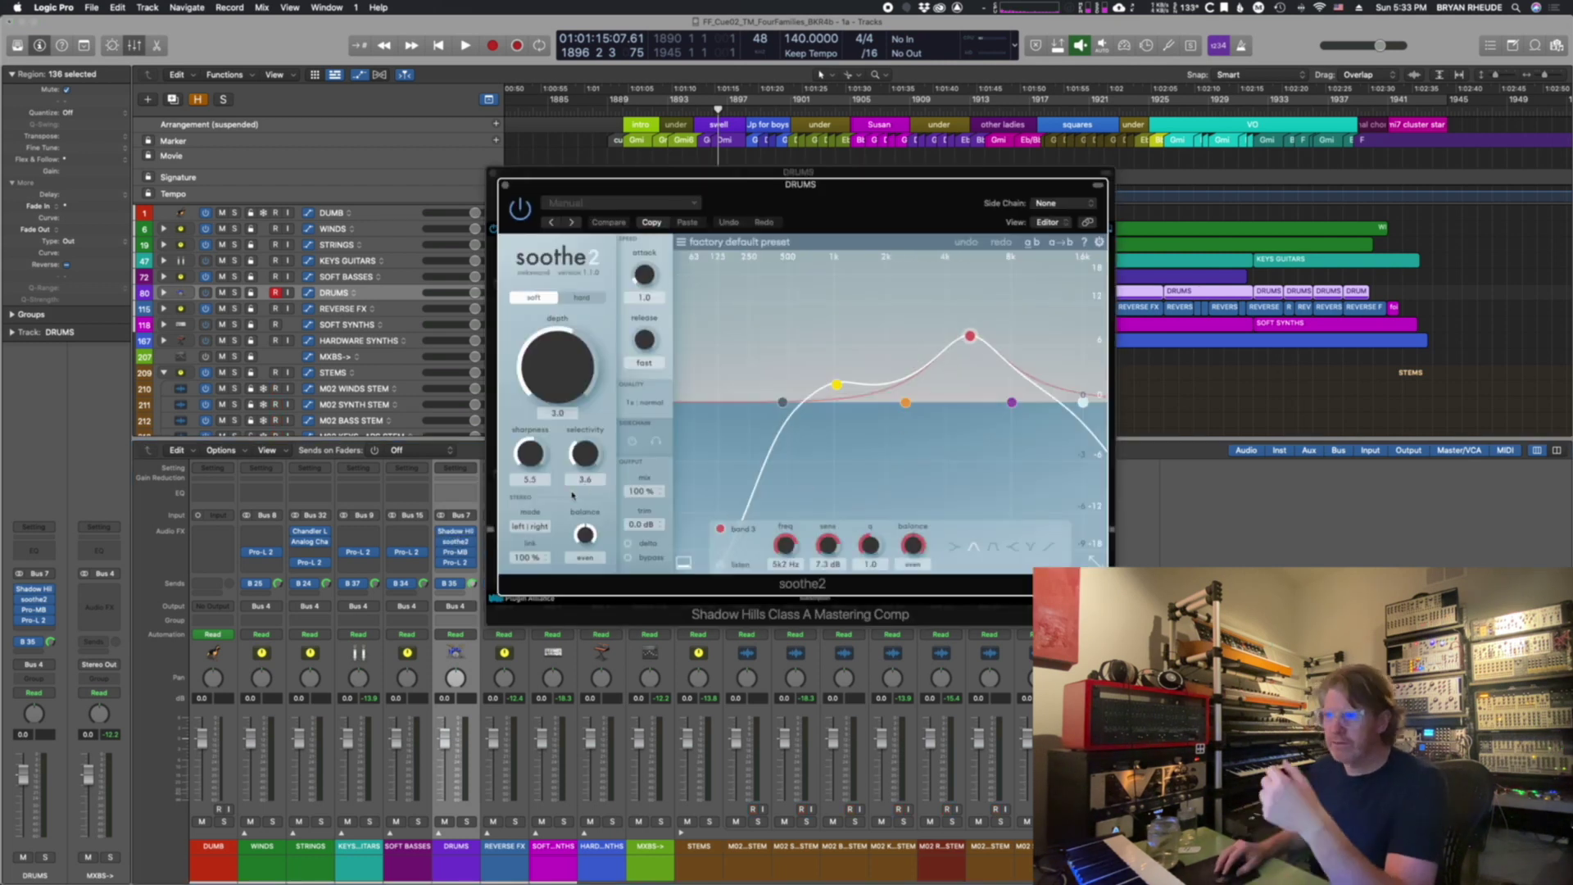
{"action": "left_click", "coordinate": [458, 553]}
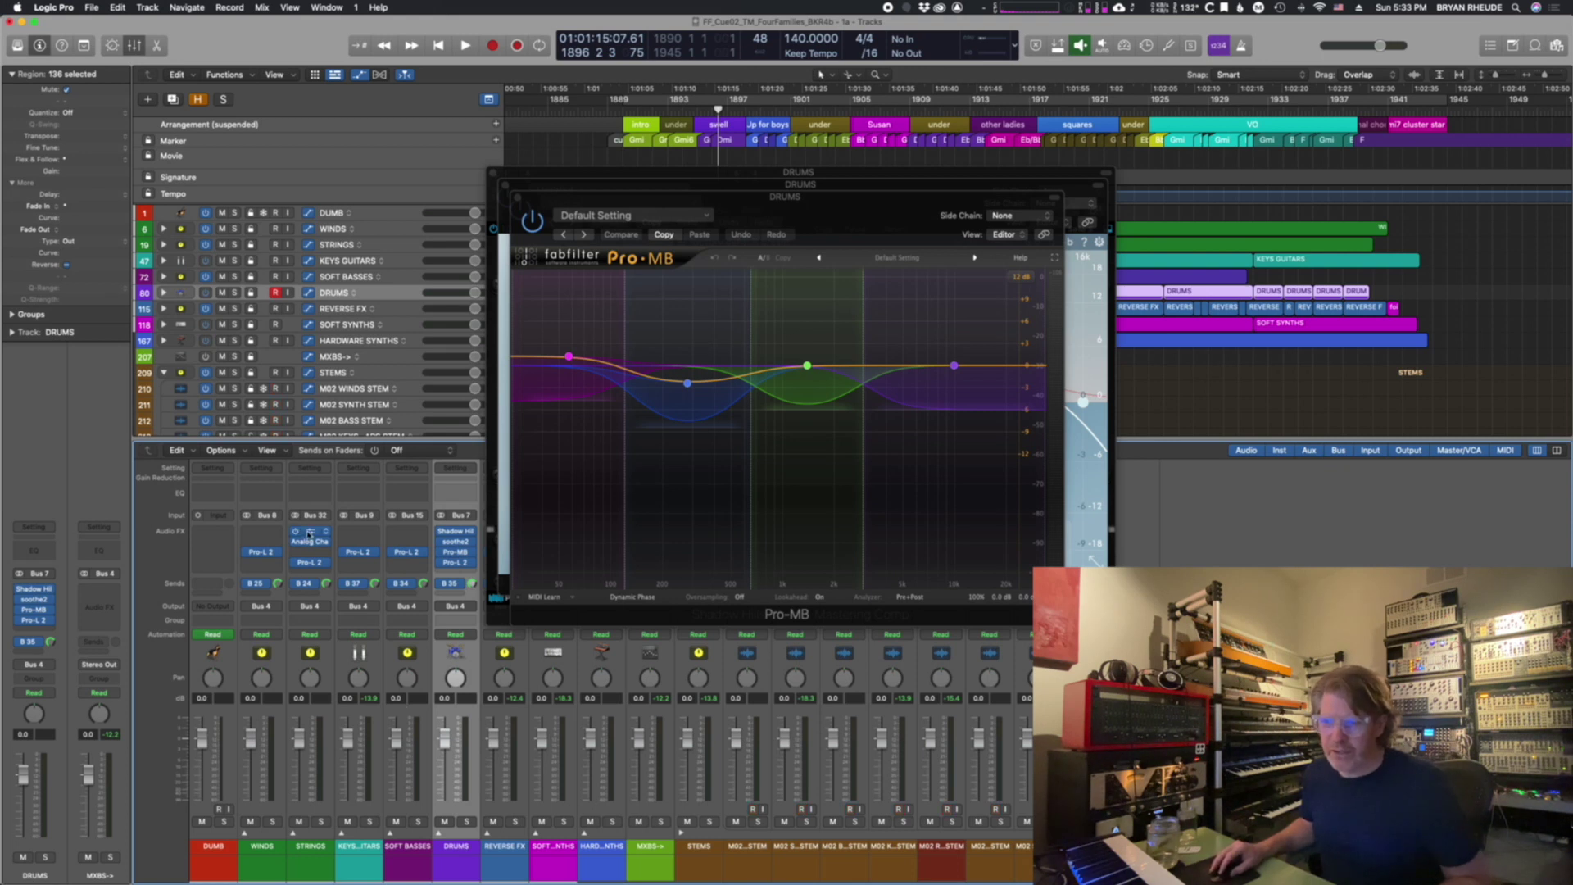
Step: Examine the Chandler Limited Curve Bender on the STRINGS channel and close all open plug-in windows
{"action": "left_click", "coordinate": [309, 534]}
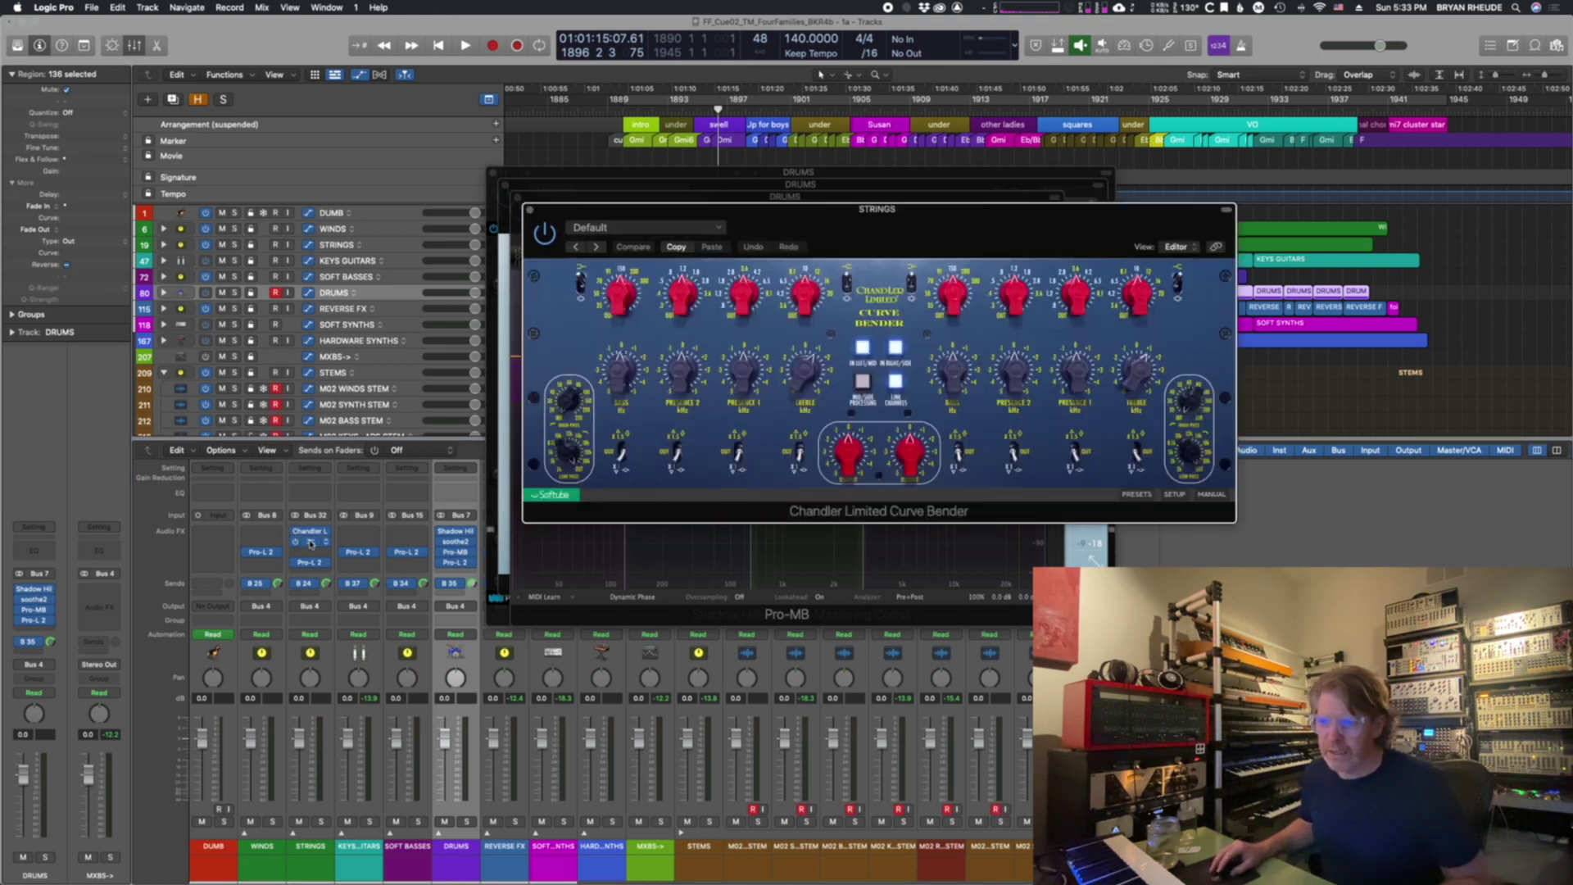
{"action": "left_click", "coordinate": [310, 543]}
{"action": "left_click", "coordinate": [529, 212]}
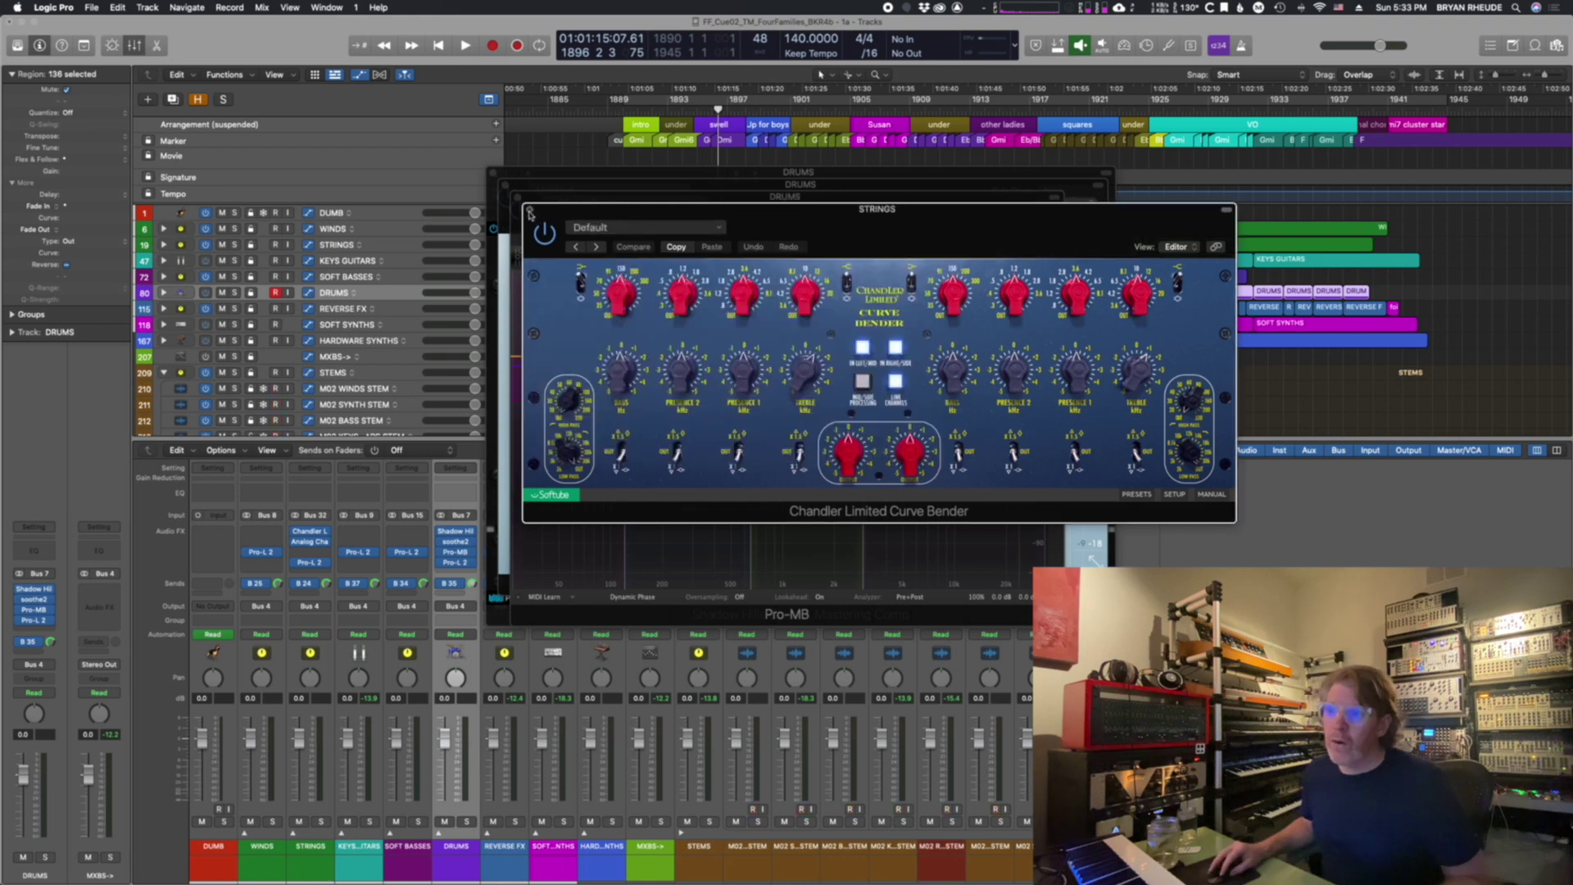
{"action": "left_click", "coordinate": [529, 212]}
{"action": "left_click", "coordinate": [516, 197]}
{"action": "left_click", "coordinate": [504, 185]}
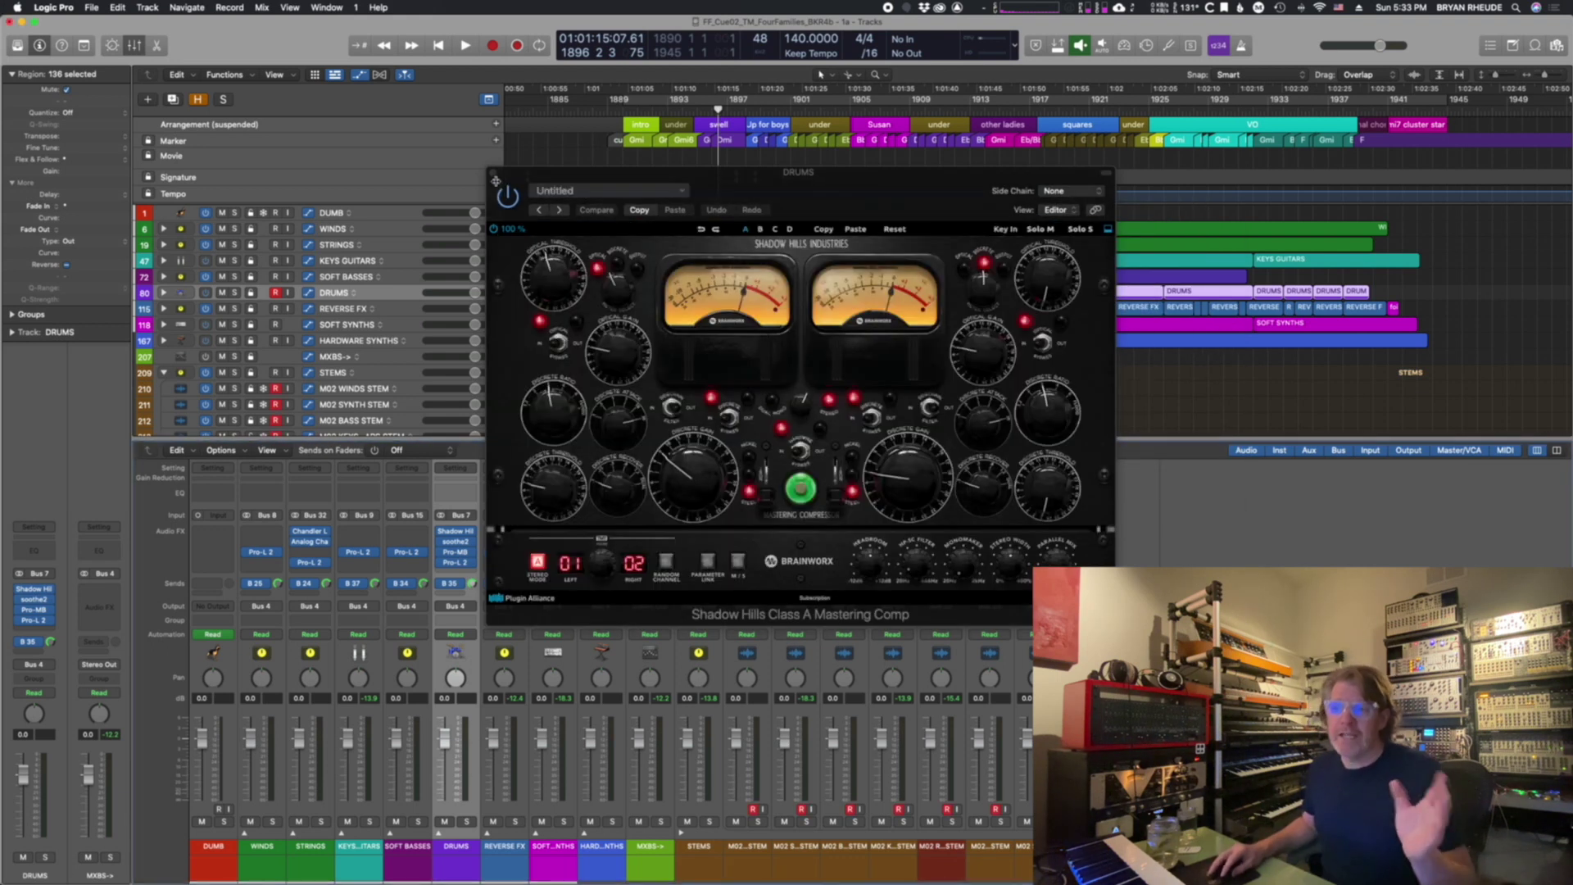
{"action": "left_click", "coordinate": [495, 177]}
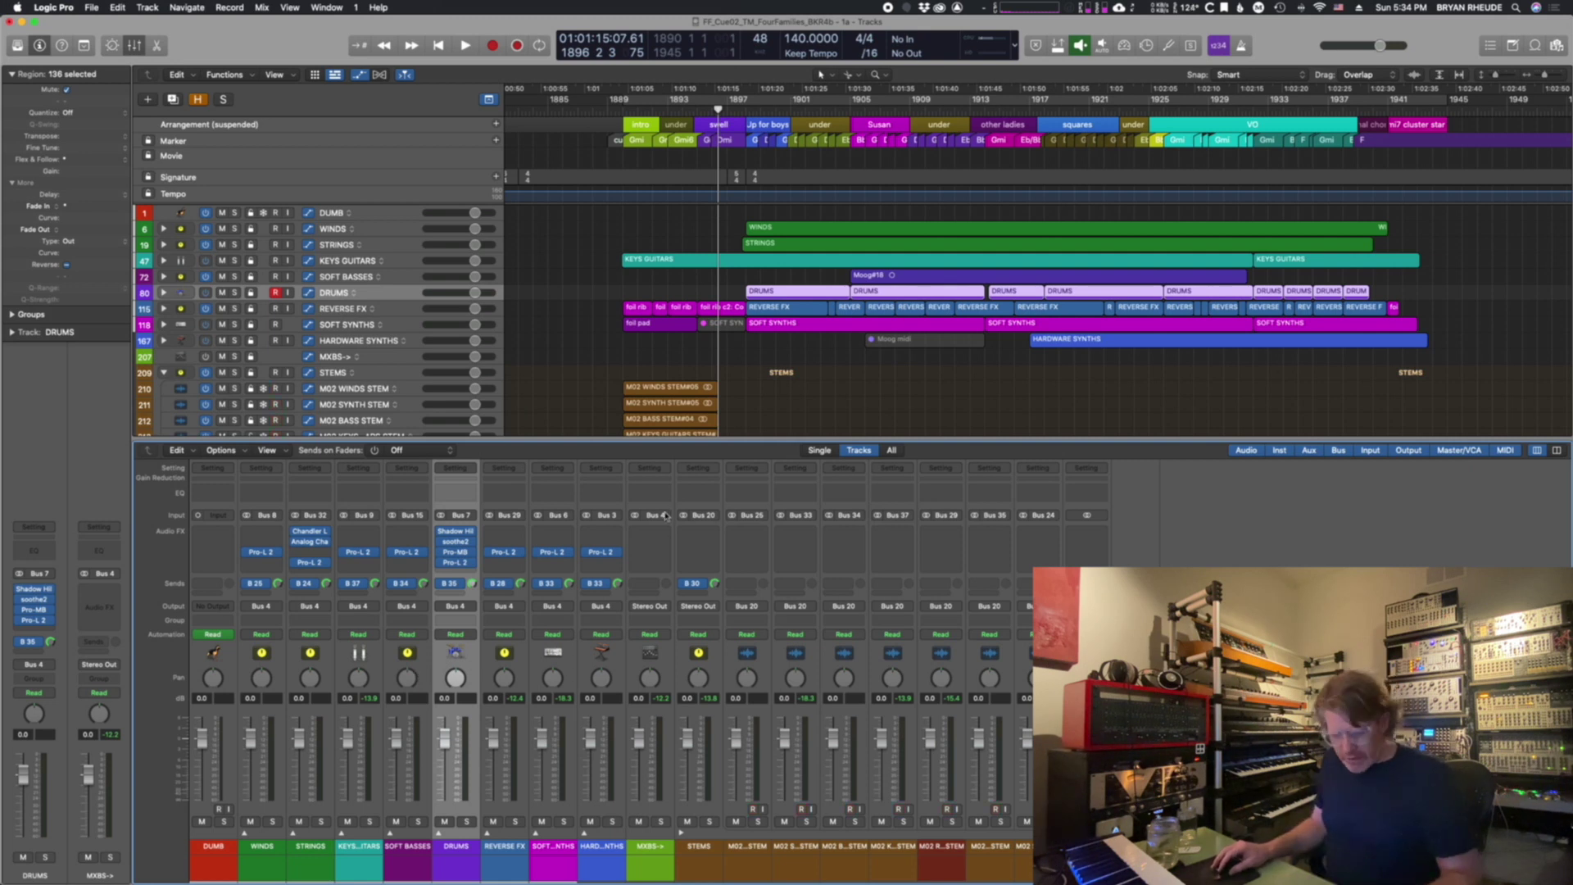
Step: Hide the mixer and select all seven recorded M02 stem regions in the STEMS stack
{"action": "key", "text": "x"}
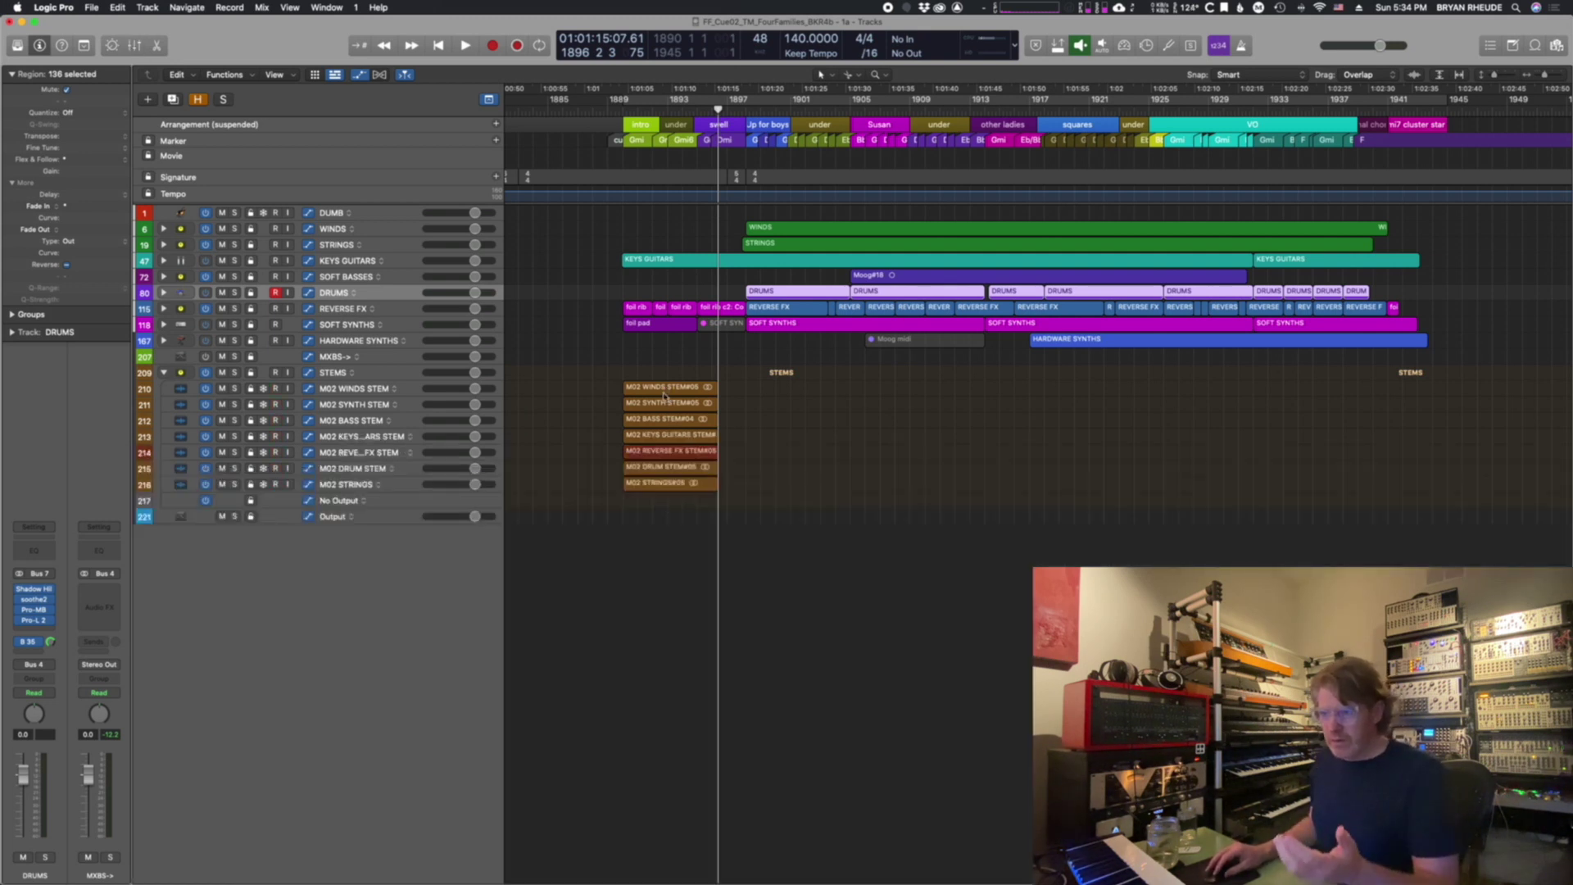
{"action": "key", "text": "super+Right"}
{"action": "key", "text": "super+Right"}
{"action": "key", "text": "super+Right"}
{"action": "key", "text": "super+Right"}
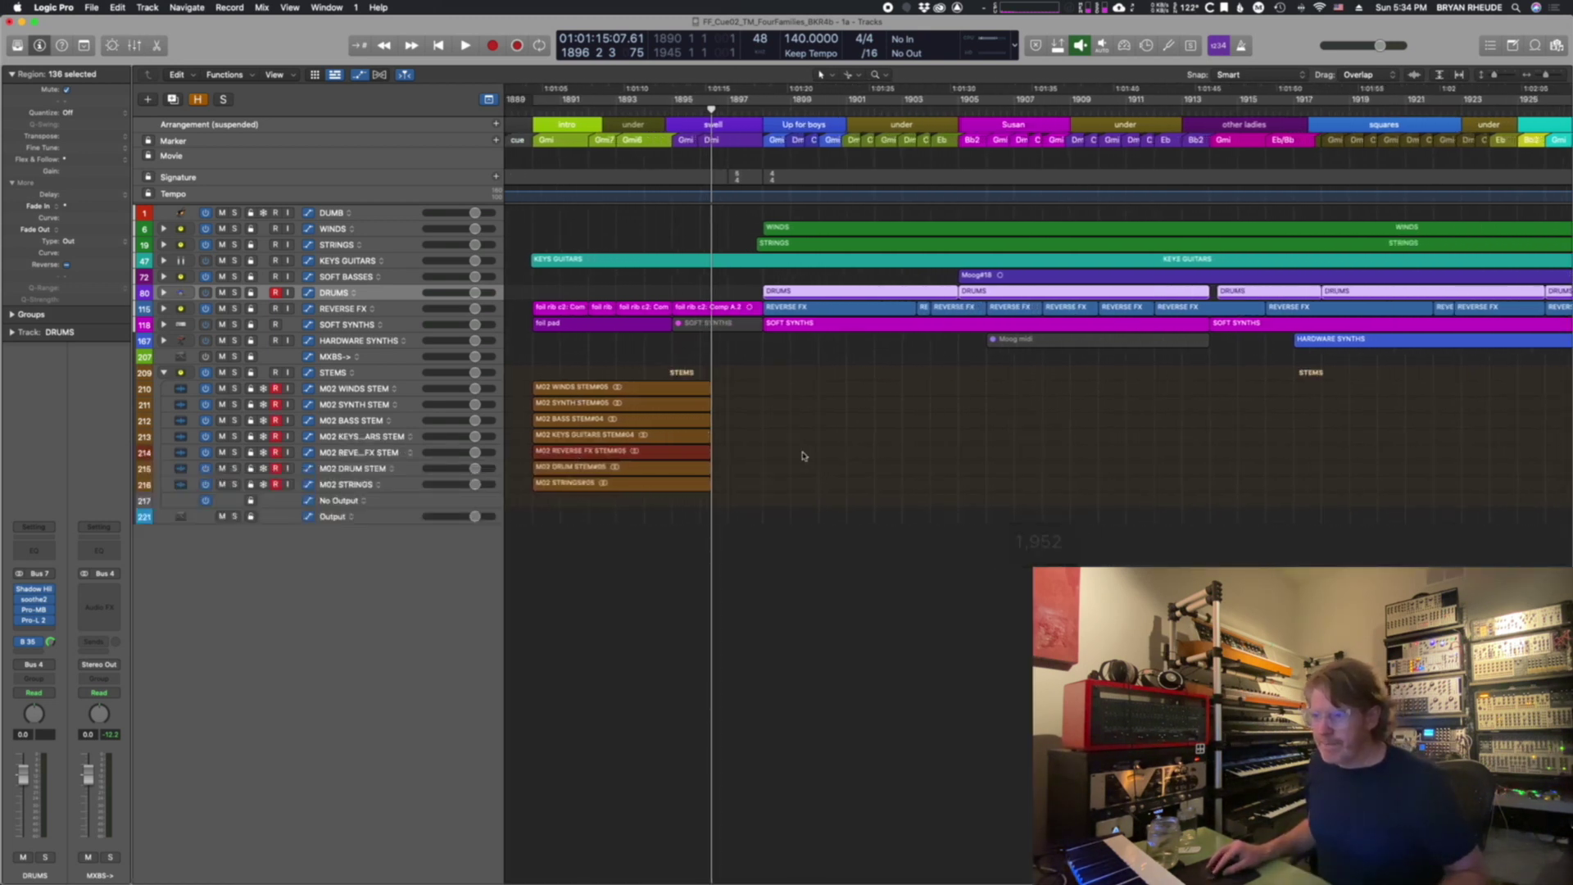
{"action": "scroll", "coordinate": [803, 455], "scroll_direction": "left", "scroll_amount": 6}
{"action": "key", "text": "super+Right"}
{"action": "key", "text": "super+Right"}
{"action": "scroll", "coordinate": [803, 455], "scroll_direction": "right", "scroll_amount": 3}
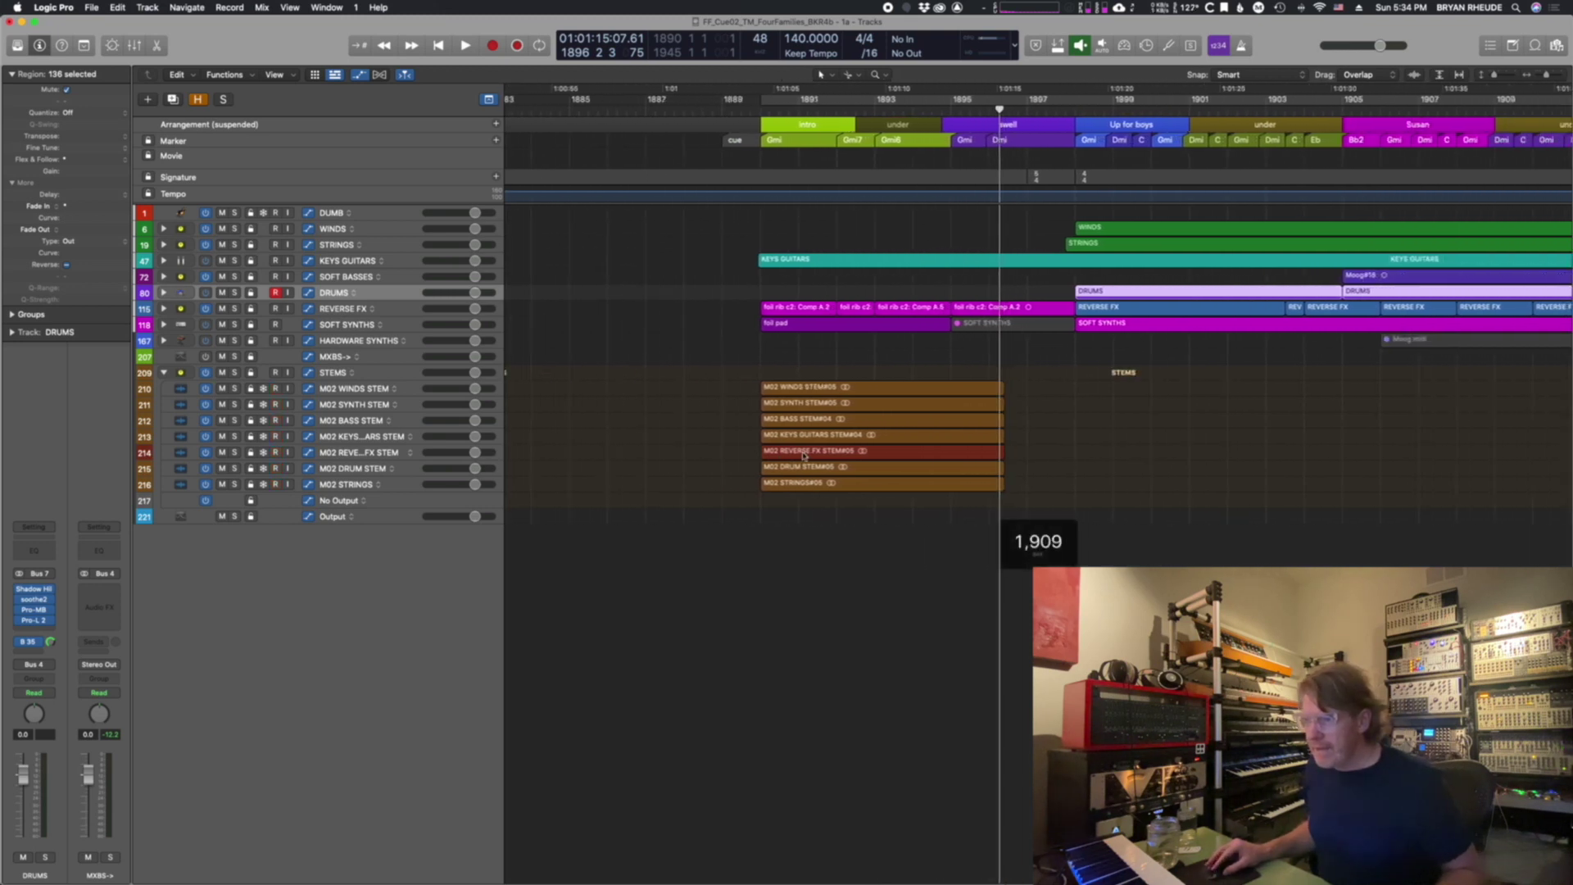
{"action": "left_click_drag", "start_coordinate": [737, 370], "coordinate": [918, 514]}
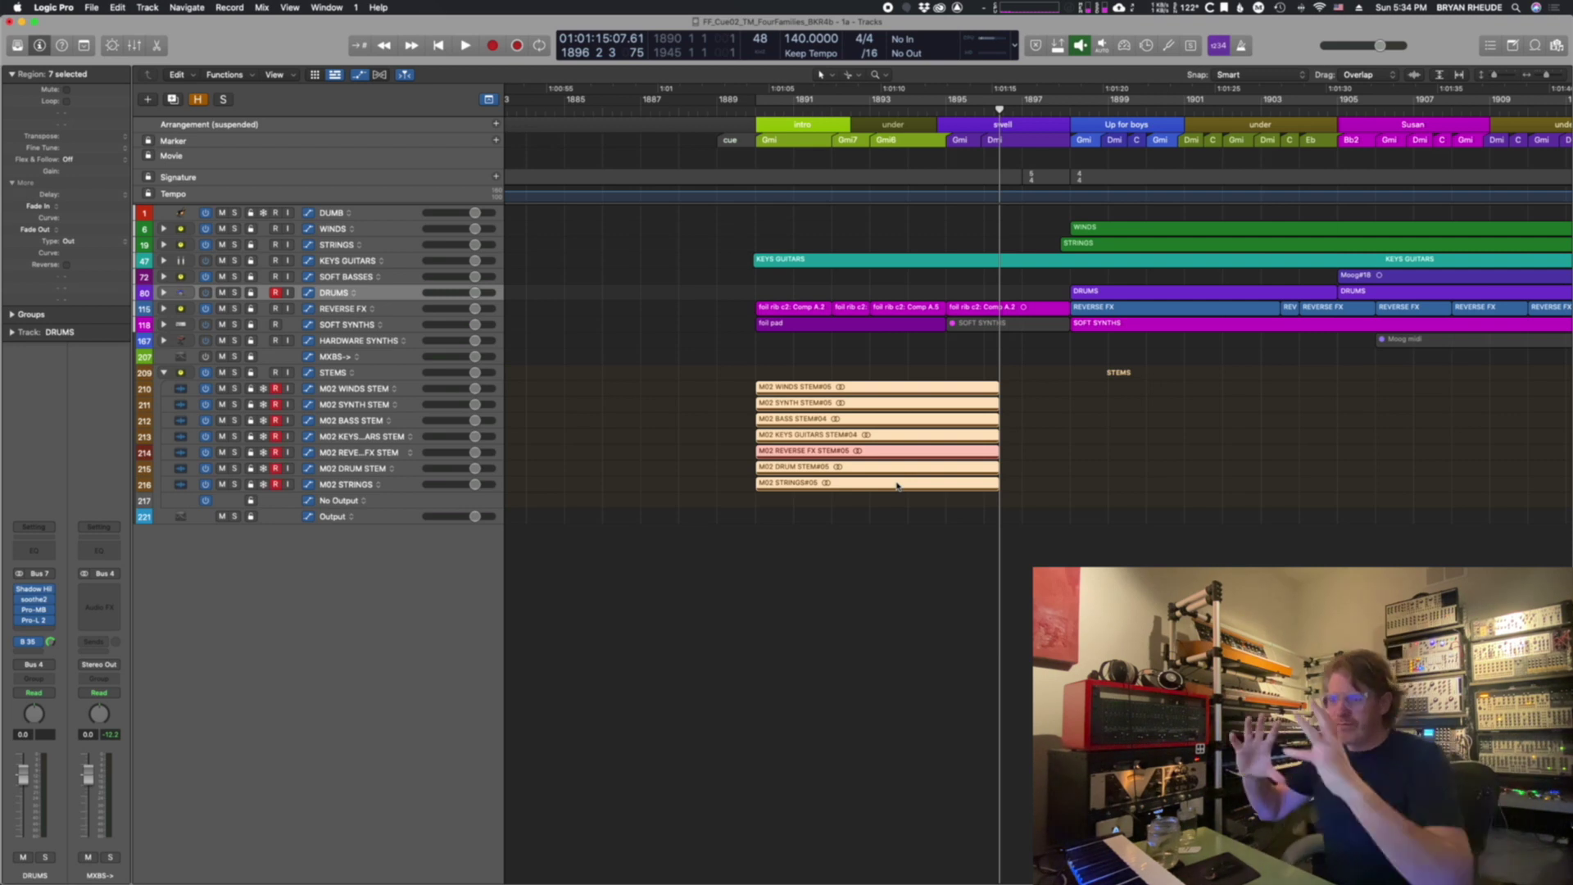
{"action": "key", "text": "alt+r"}
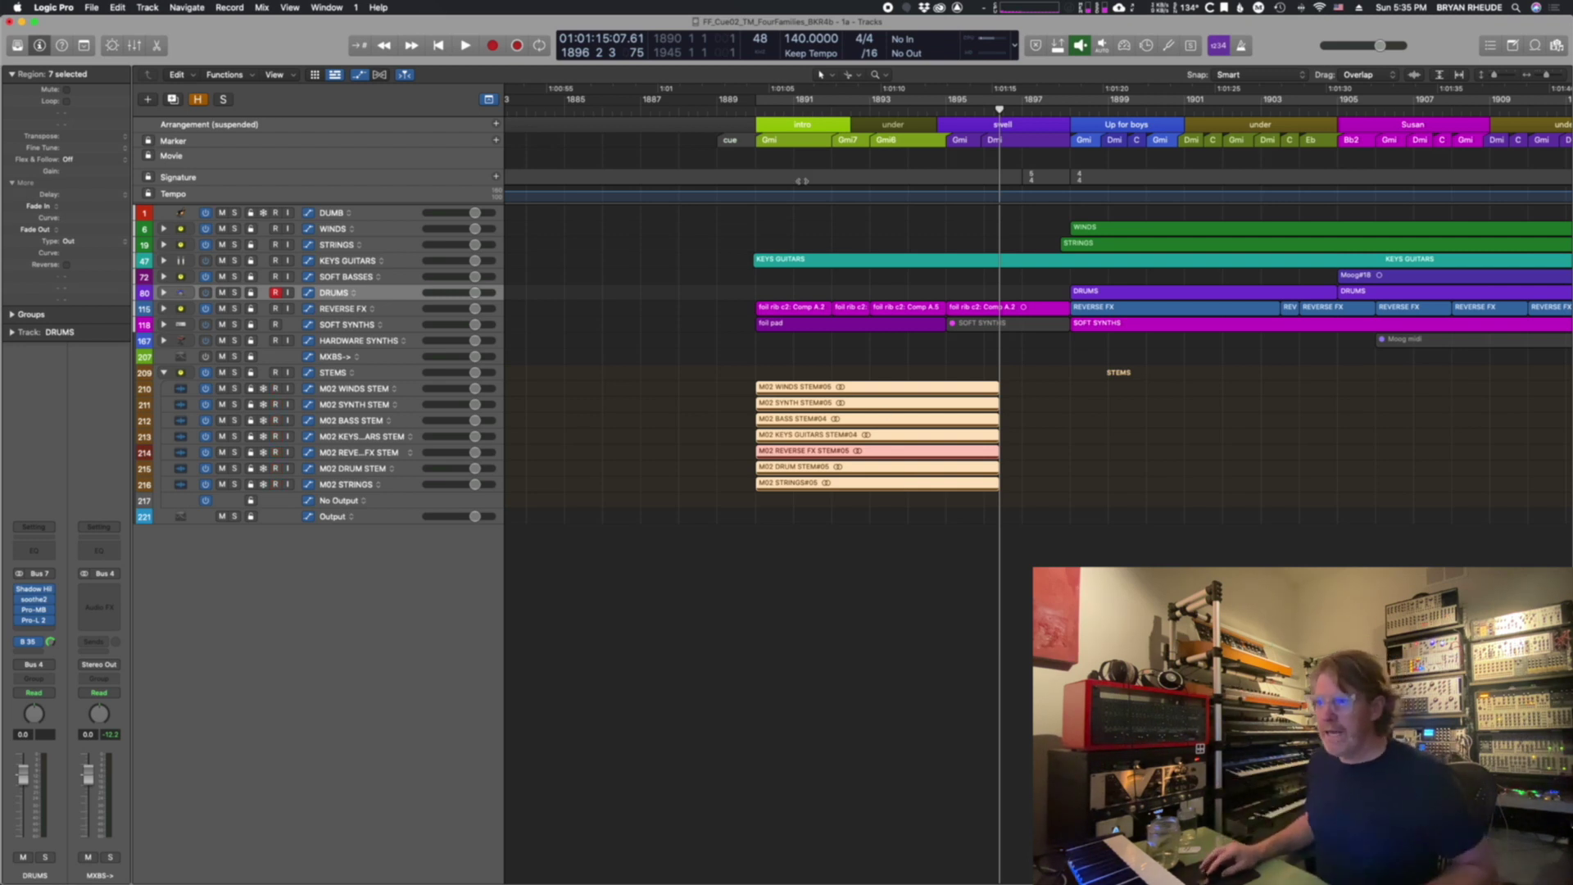
Step: Place the playhead at the start of the stem regions, bar 1890, and copy its timecode 01:01:04:08.75
{"action": "left_click", "coordinate": [751, 114]}
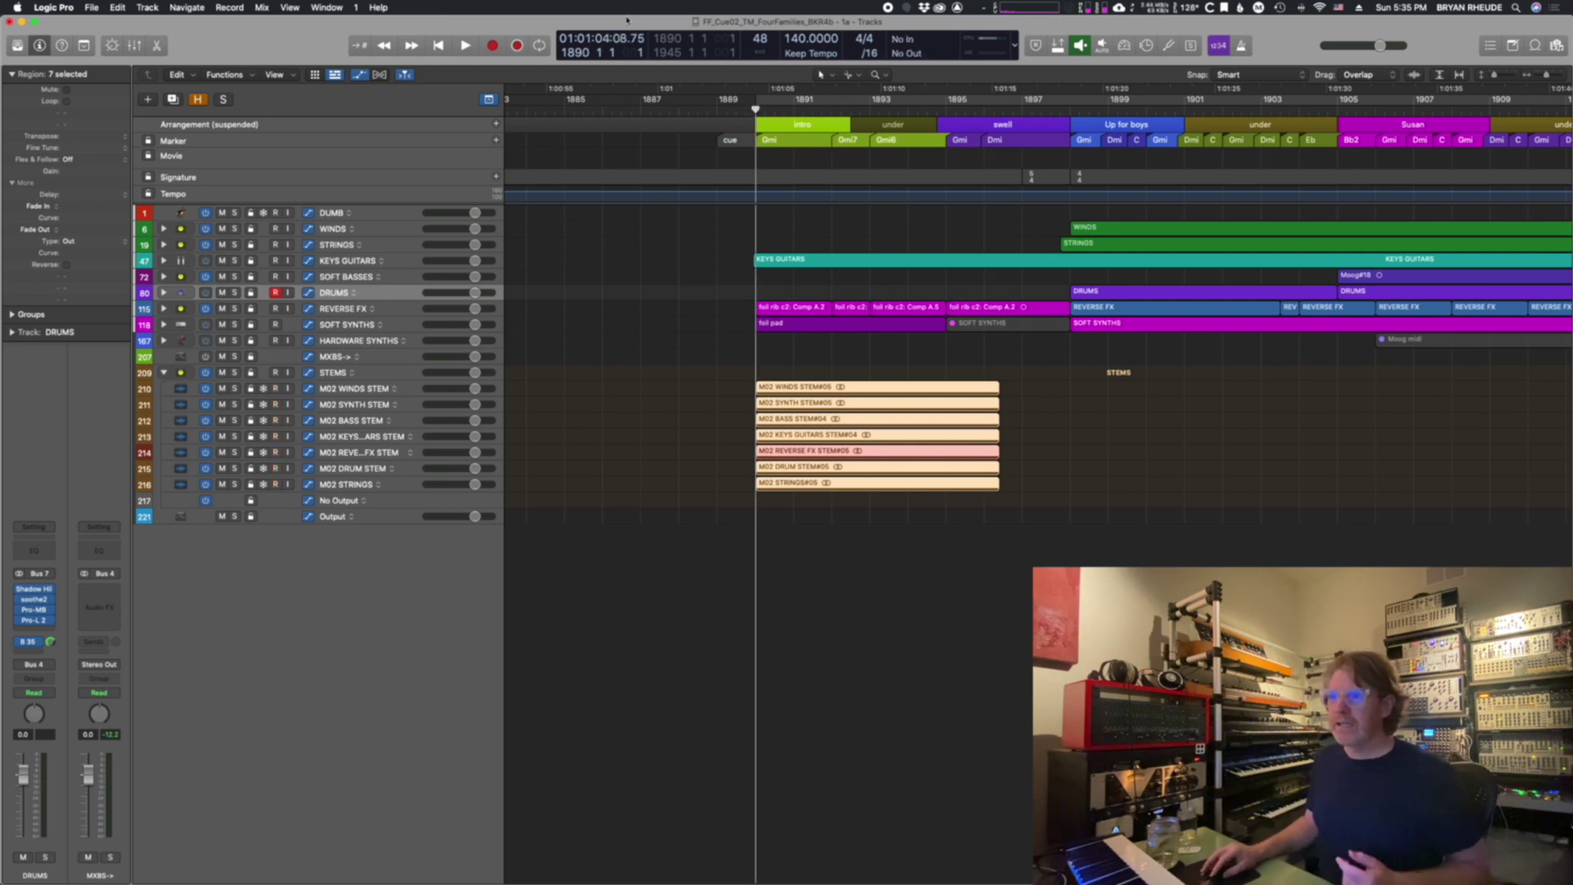
{"action": "double_click", "coordinate": [594, 40]}
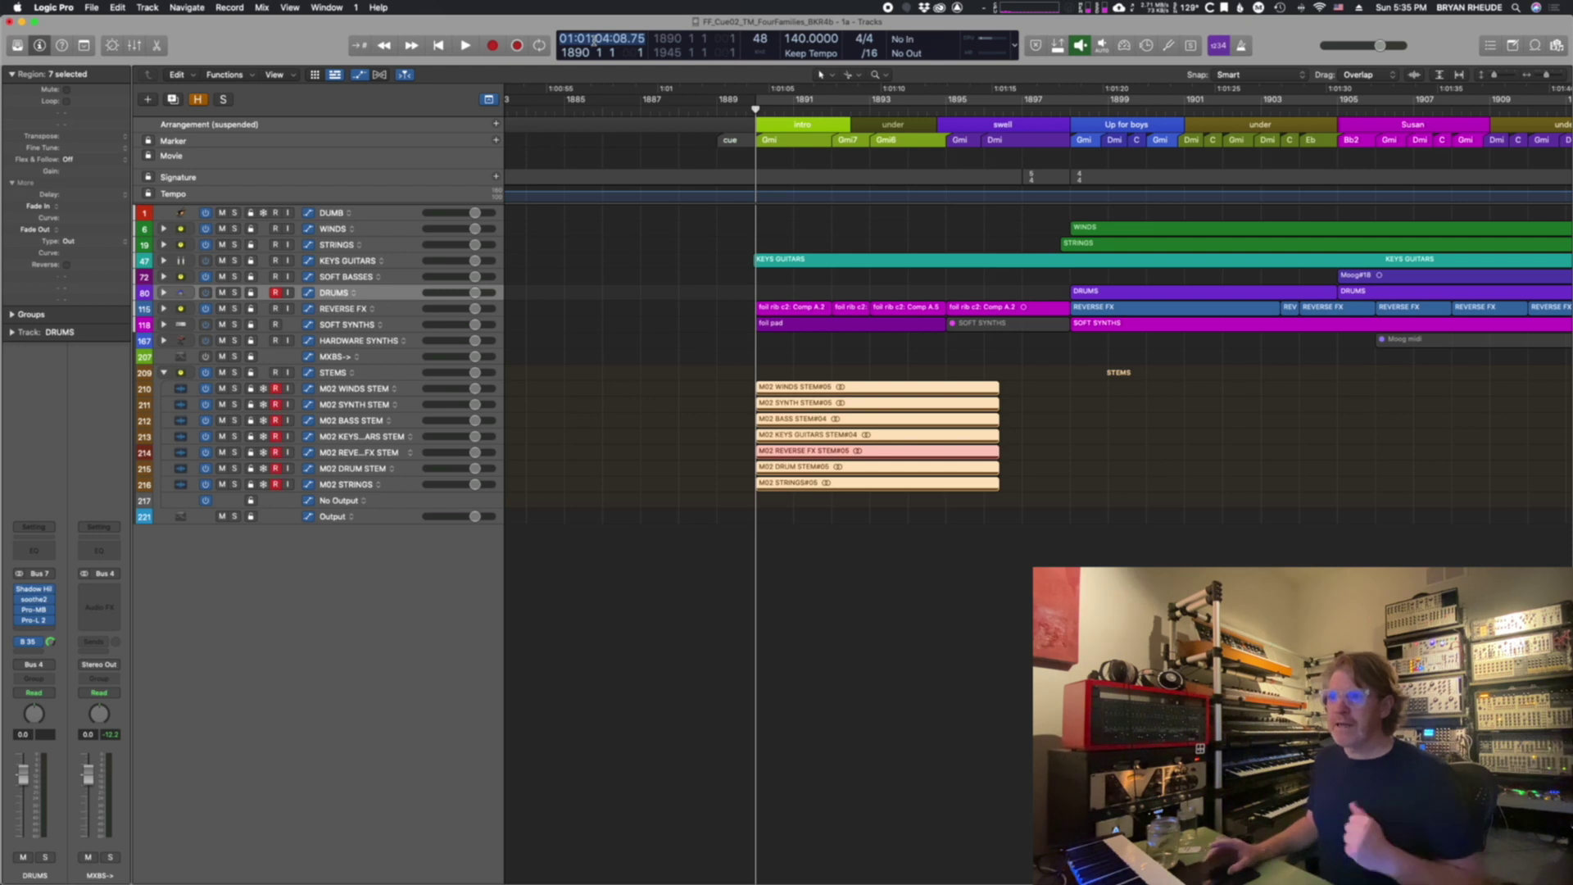
{"action": "key", "text": "super+c"}
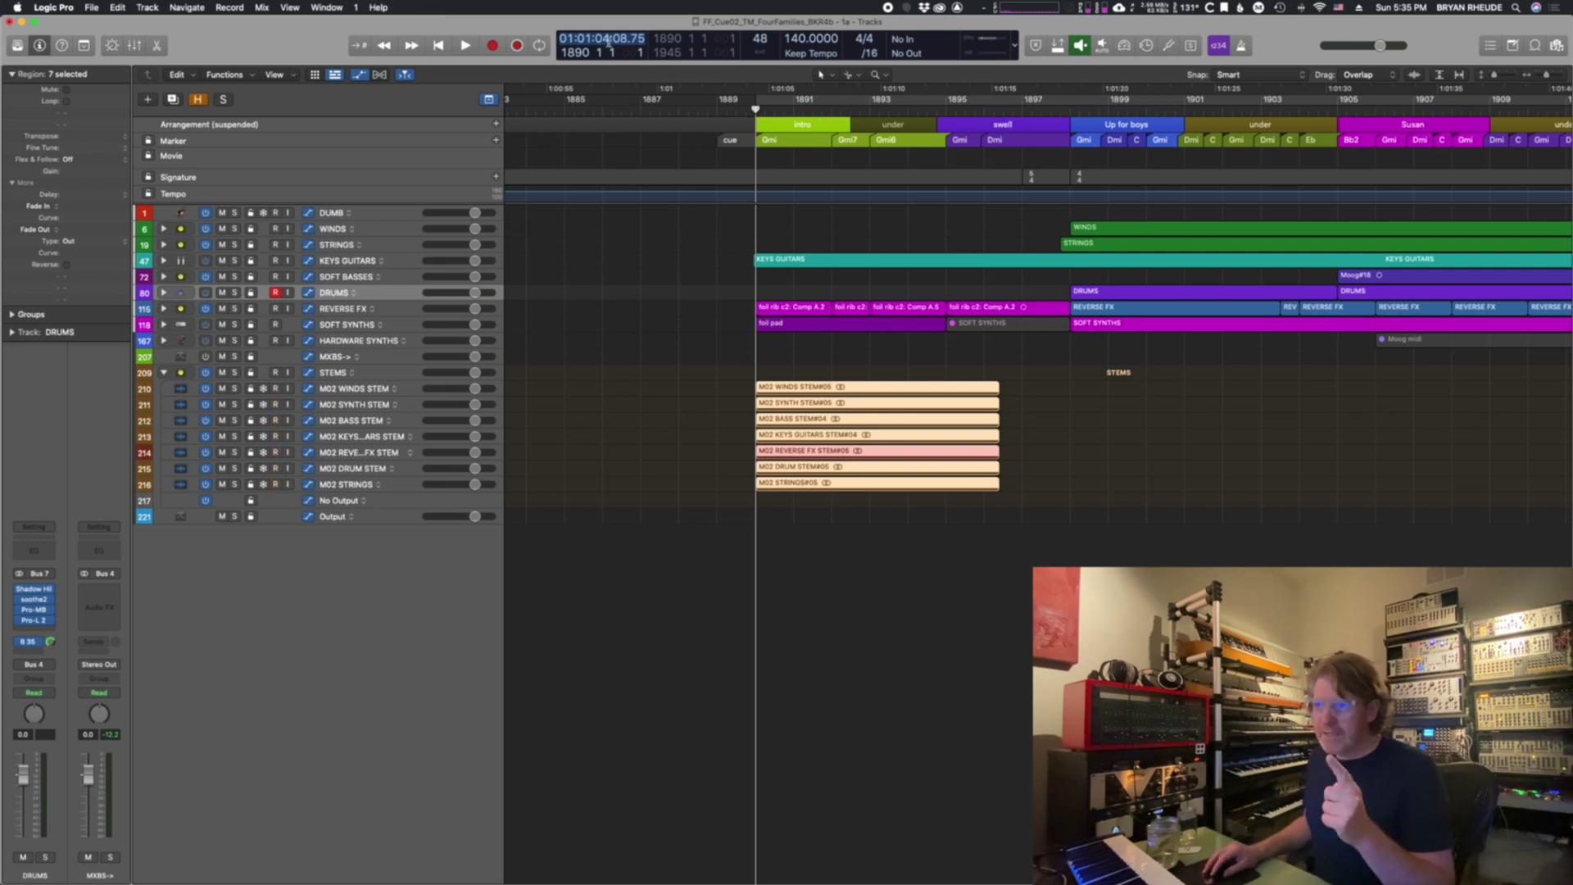
Step: Open the audio file export settings for the selected M02 stem regions
{"action": "right_click", "coordinate": [864, 391]}
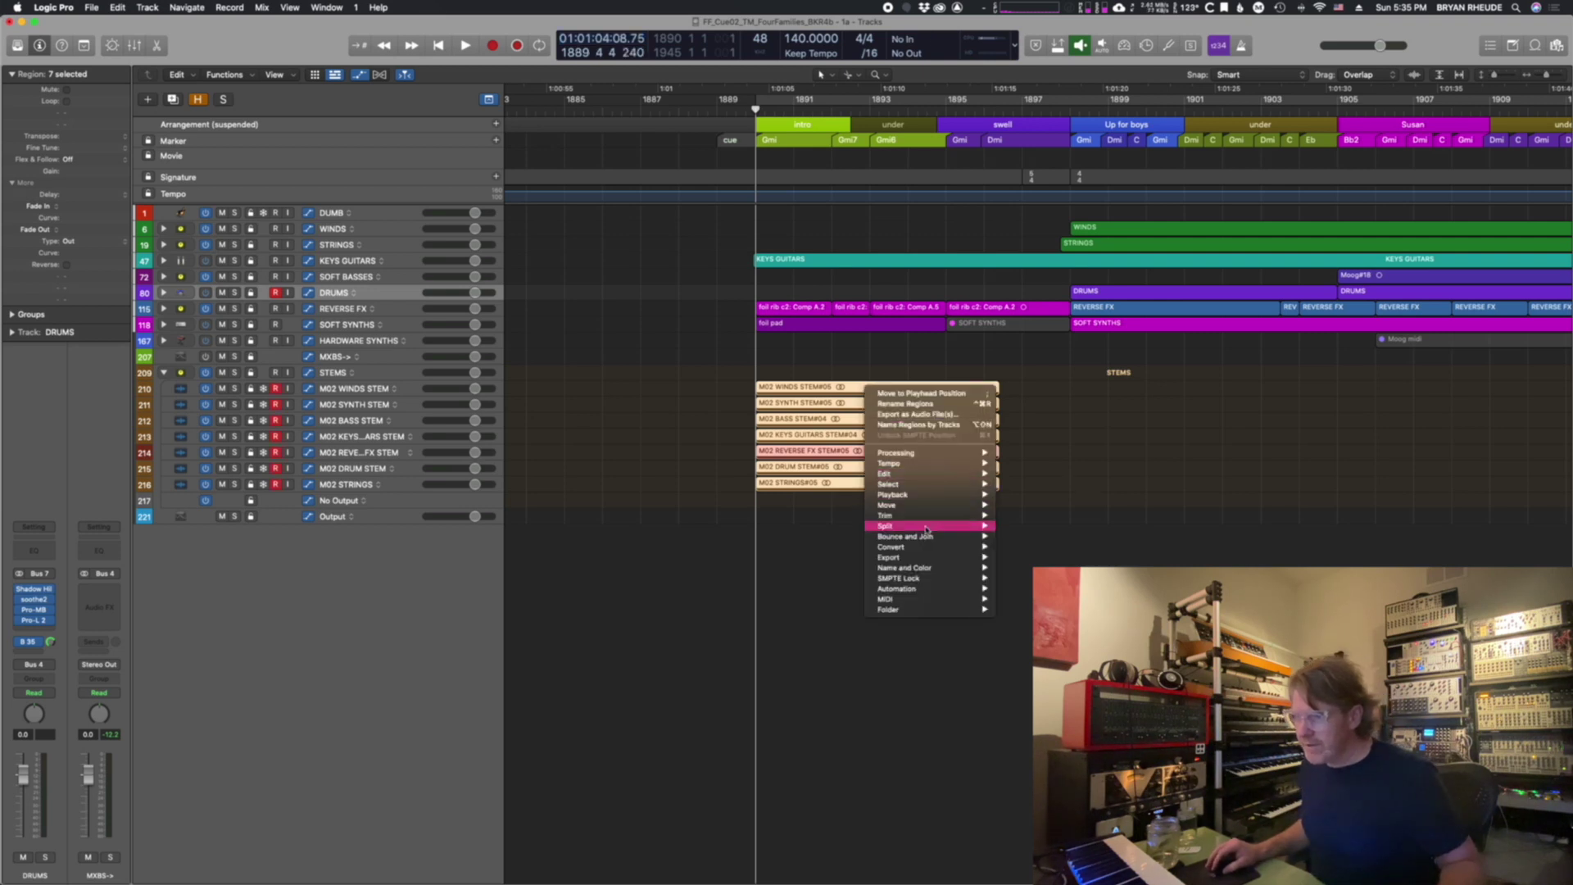
{"action": "mouse_move", "coordinate": [921, 514]}
{"action": "mouse_move", "coordinate": [901, 557]}
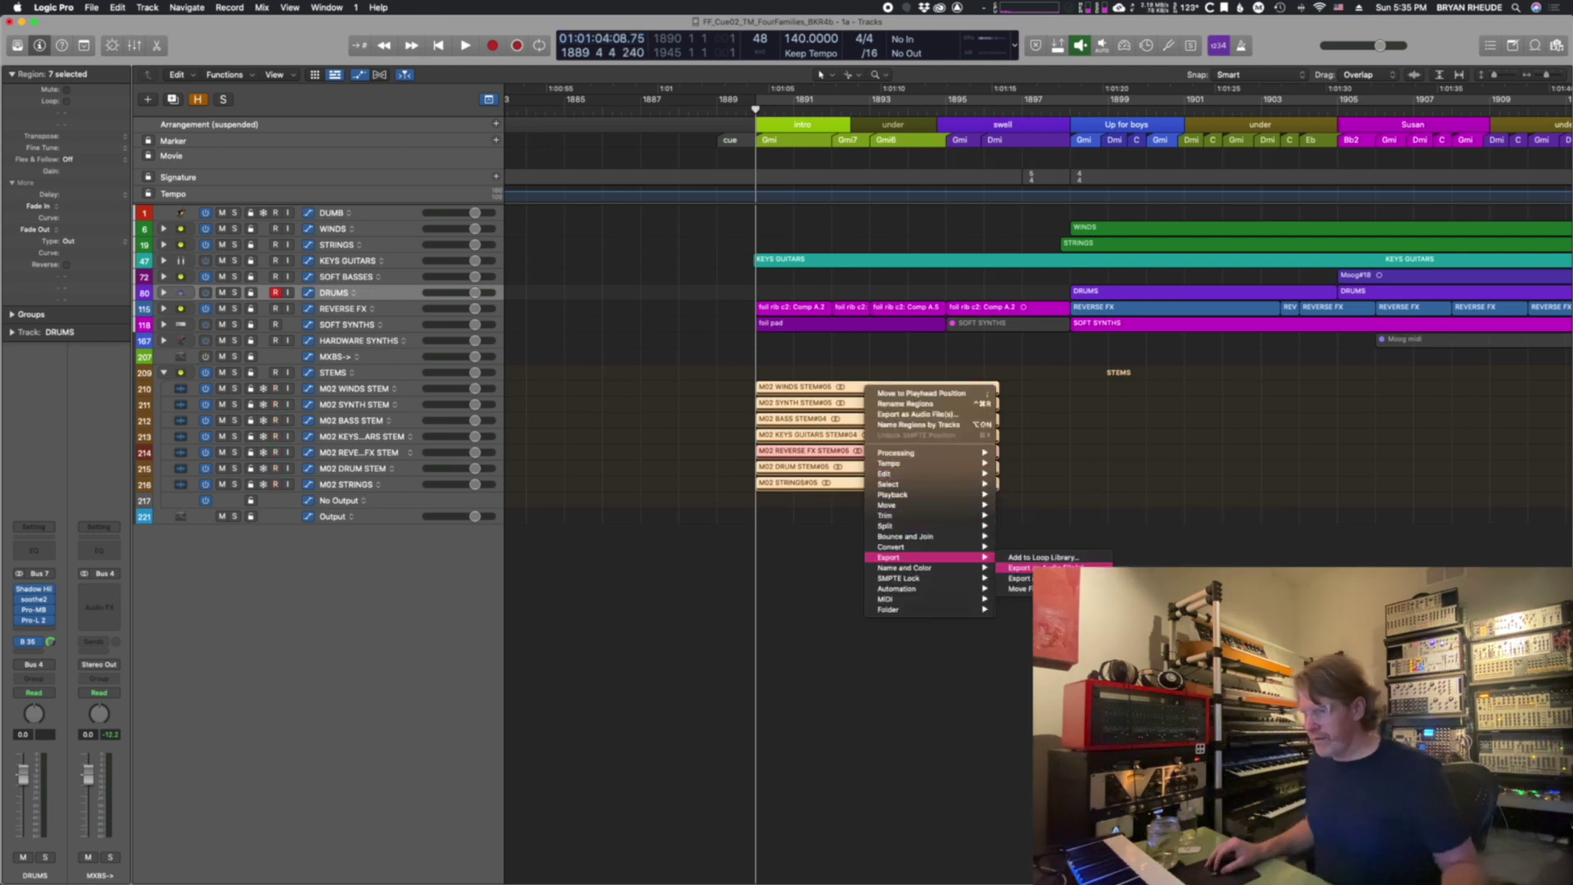
{"action": "left_click", "coordinate": [1052, 567]}
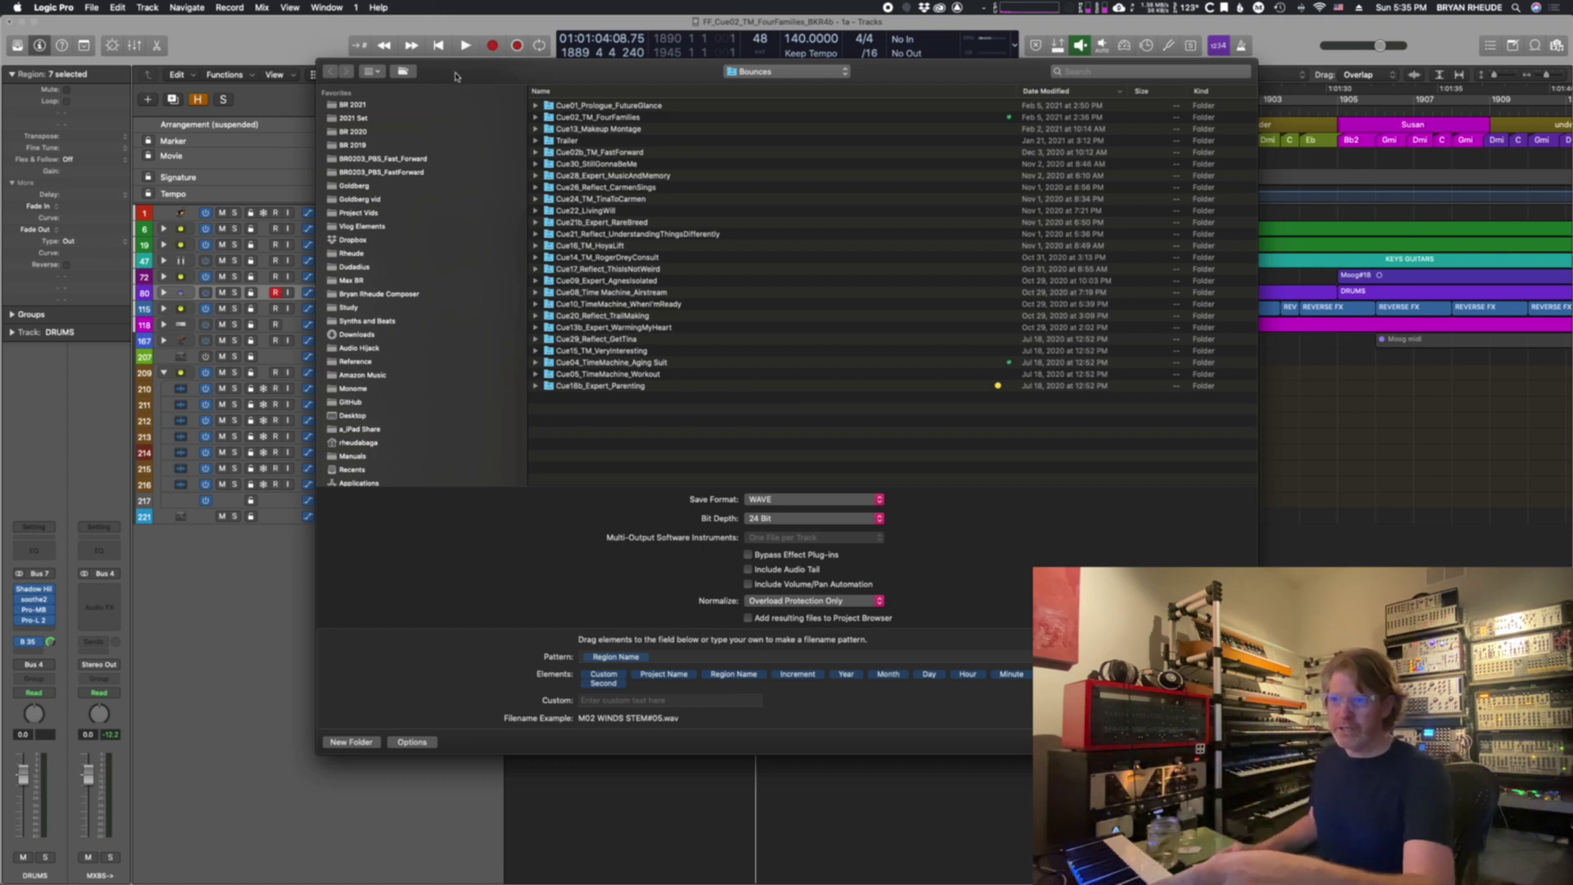
{"action": "left_click_drag", "start_coordinate": [456, 76], "coordinate": [500, 77]}
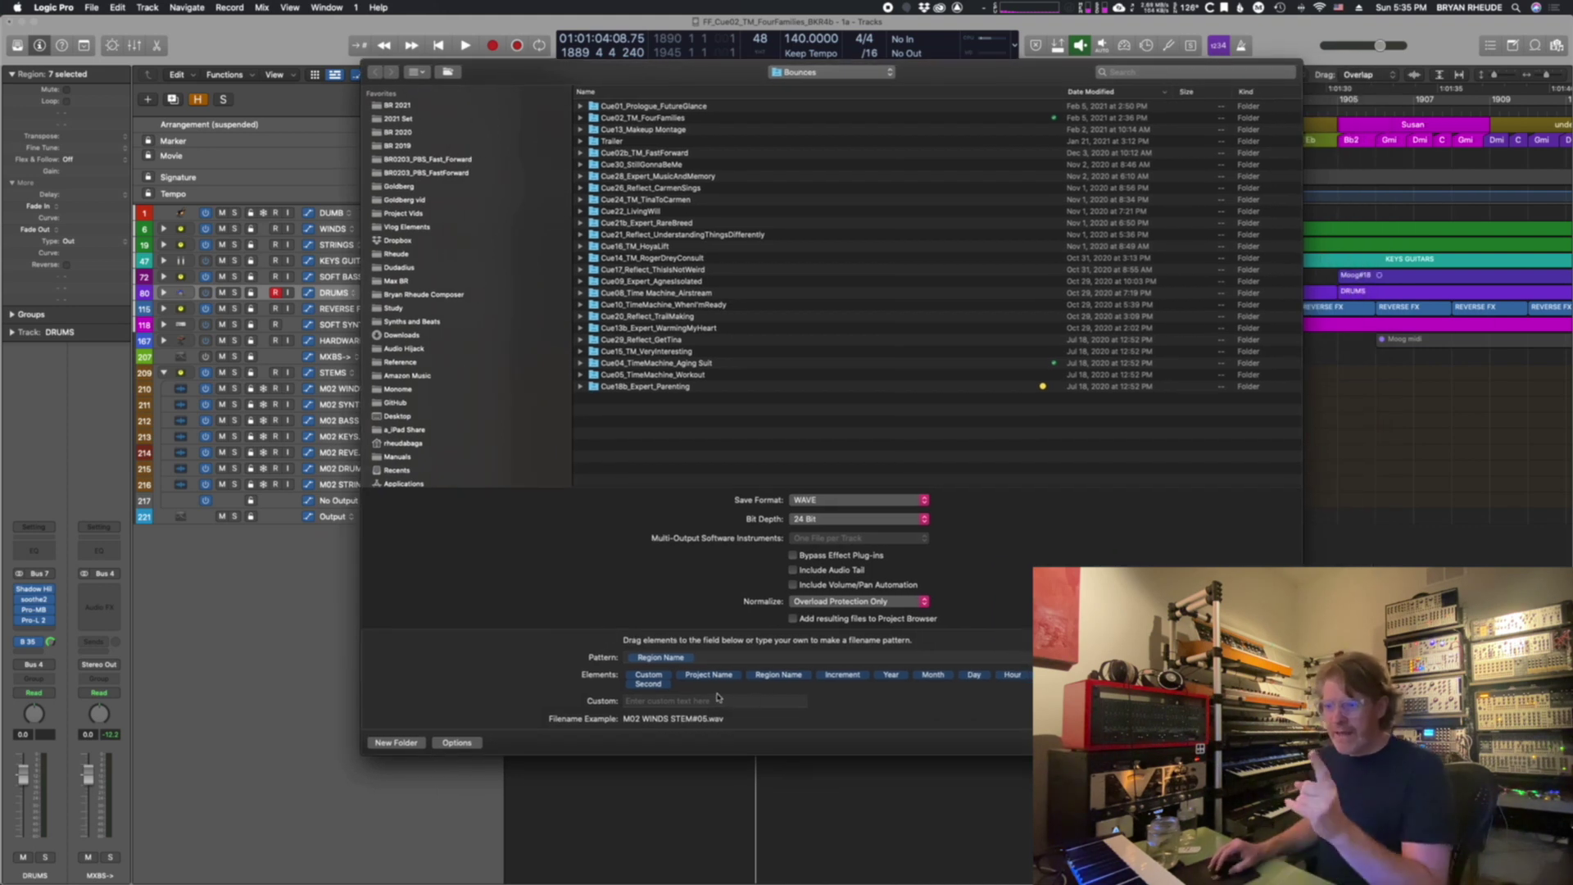
Step: Append the Custom element to the export filename pattern and paste 01:01:04:08.75 as its custom text
{"action": "left_click", "coordinate": [660, 679]}
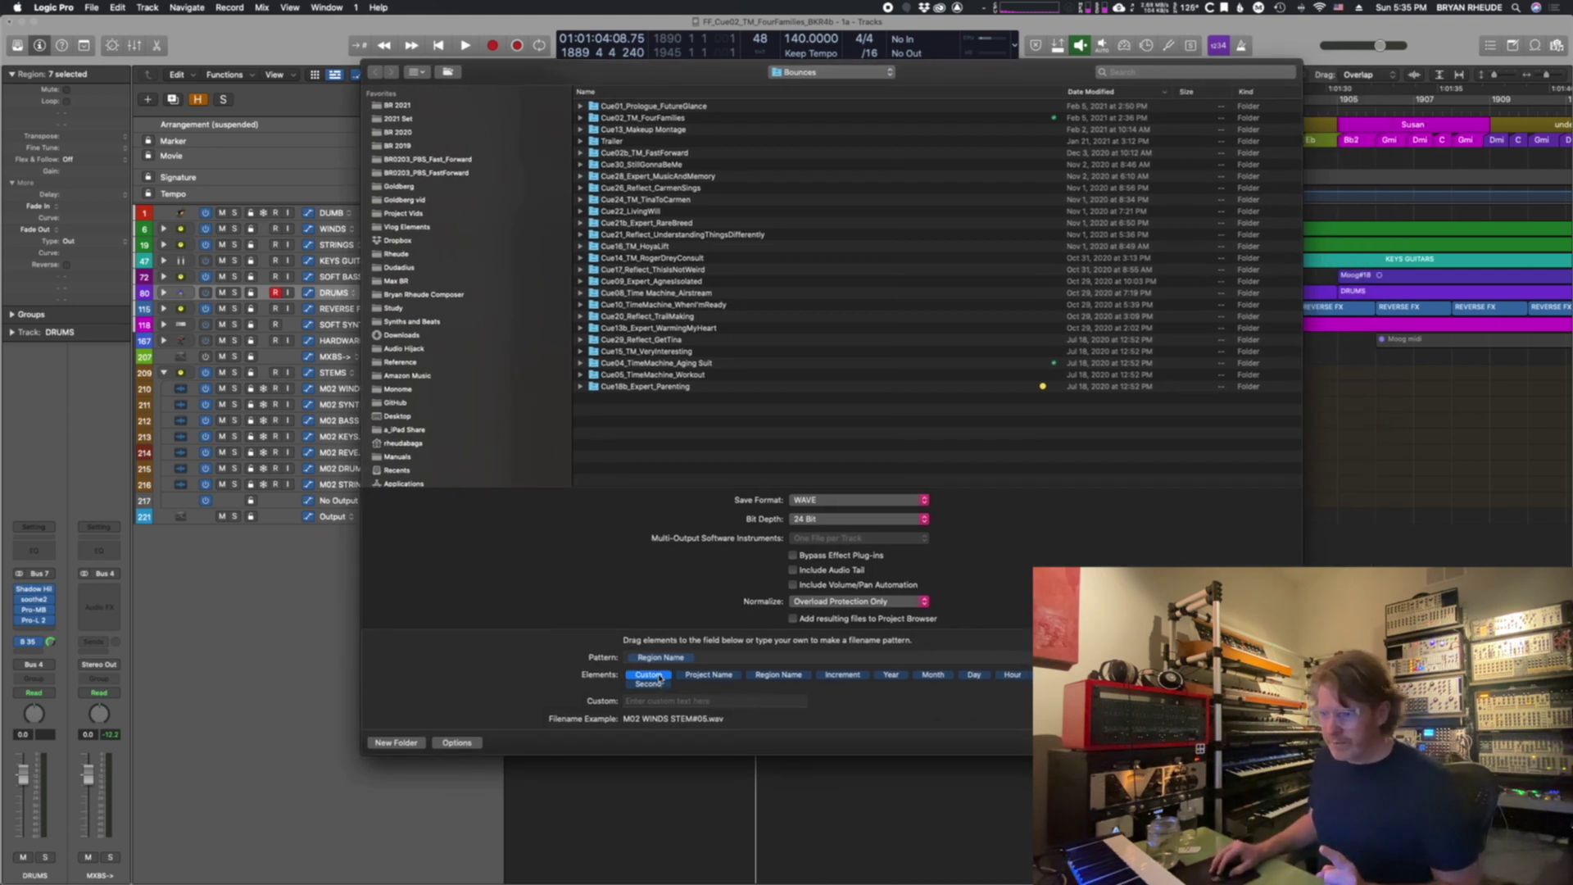
{"action": "left_click_drag", "start_coordinate": [660, 678], "coordinate": [709, 661]}
{"action": "left_click", "coordinate": [692, 701]}
{"action": "key", "text": "super+v"}
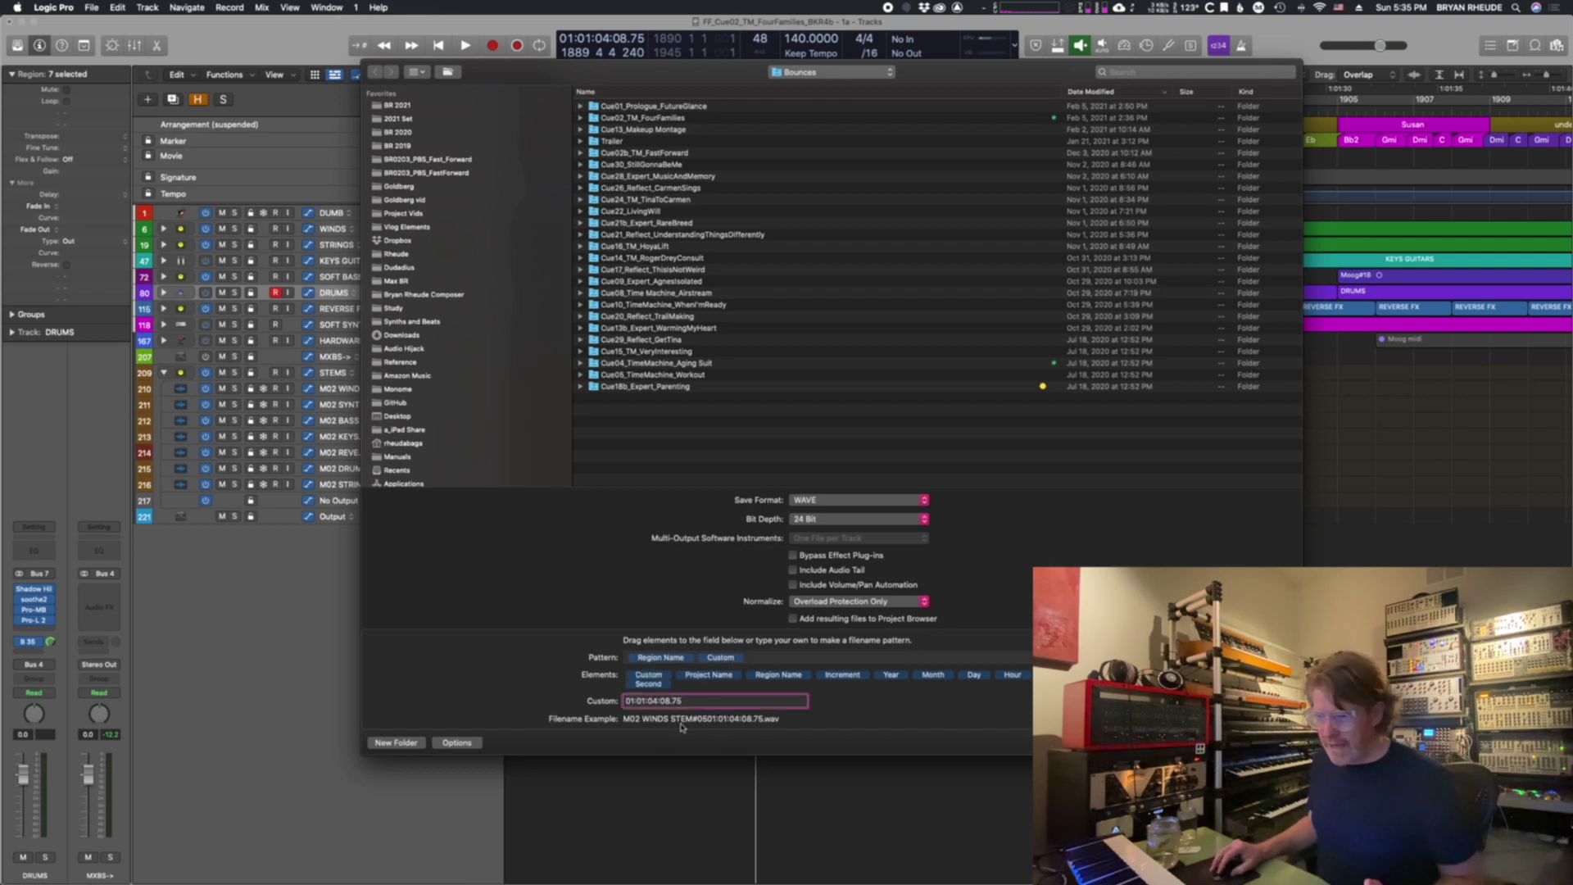
{"action": "left_click", "coordinate": [627, 701]}
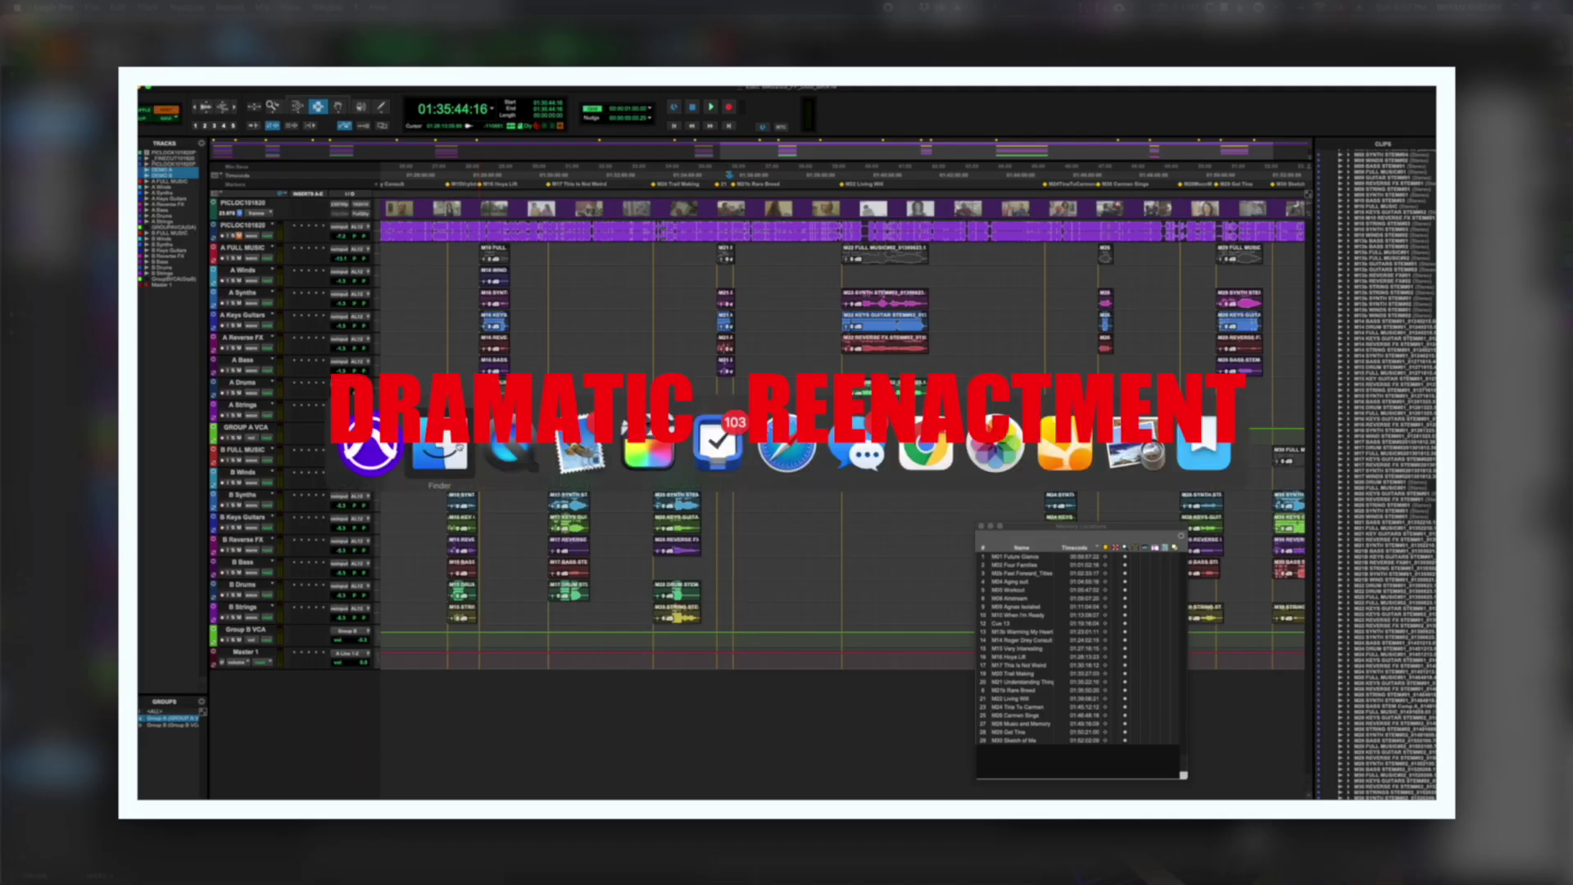
Step: Switch to Finder, select the seven M21B stem files in the STEMS folder, and bring them into the Pro Tools dub session
{"action": "left_click", "coordinate": [1168, 210]}
{"action": "left_click", "coordinate": [1132, 266], "text": "shift"}
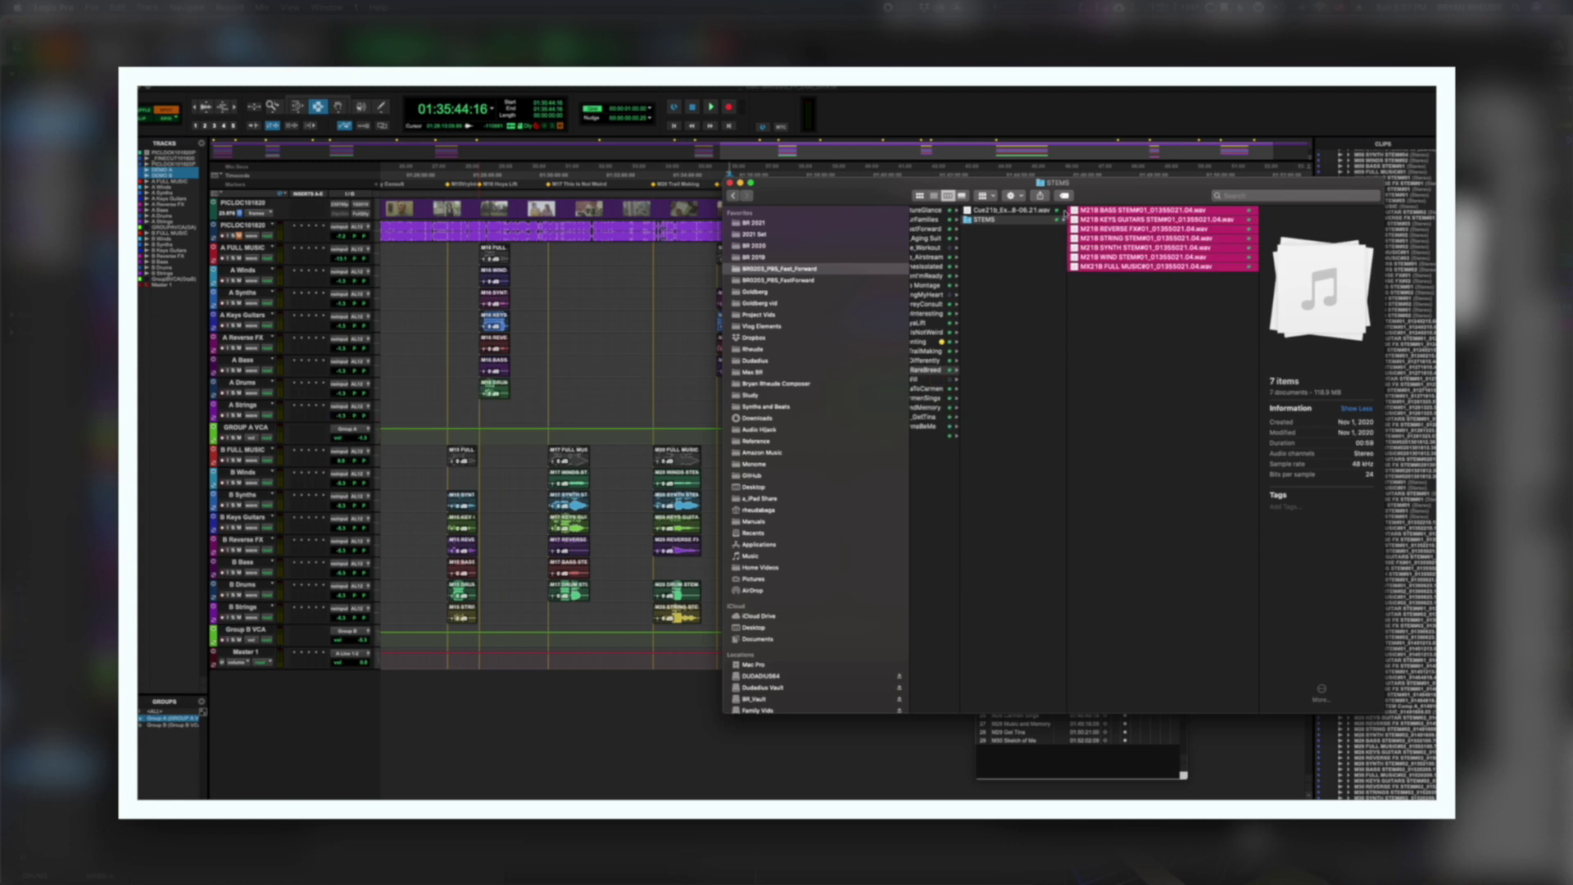
{"action": "left_click_drag", "start_coordinate": [804, 201], "coordinate": [984, 209]}
{"action": "left_click_drag", "start_coordinate": [1269, 220], "coordinate": [754, 471]}
Step: Enter the start timecode in the Spot Dialog and place the imported stems in the session
{"action": "left_click", "coordinate": [814, 328]}
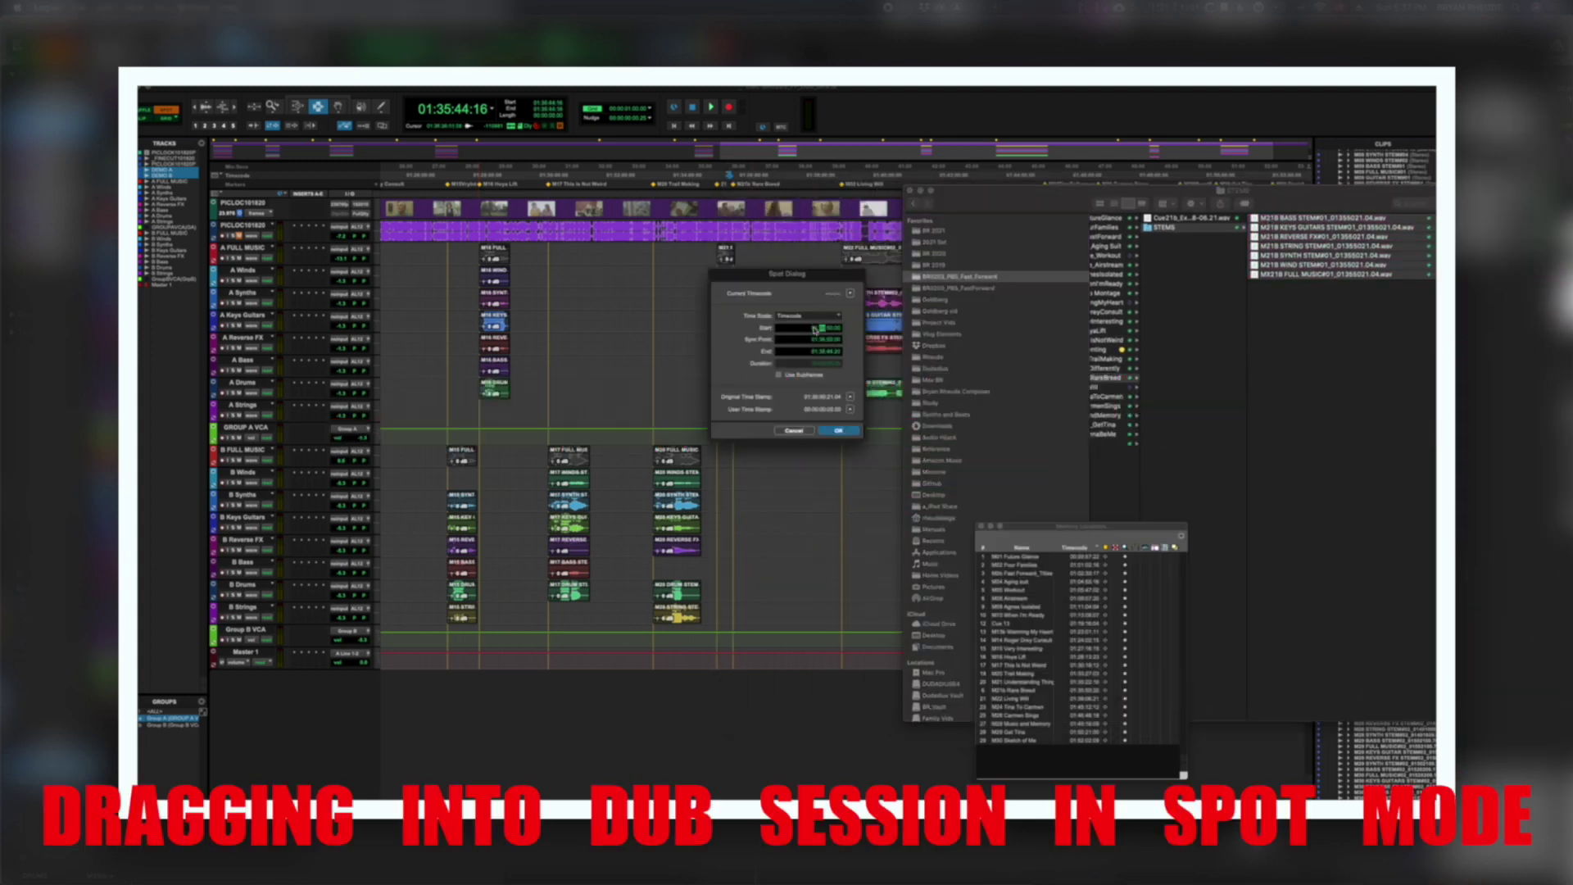
{"action": "key", "text": "Right"}
{"action": "type", "text": "02"}
{"action": "key", "text": "Right"}
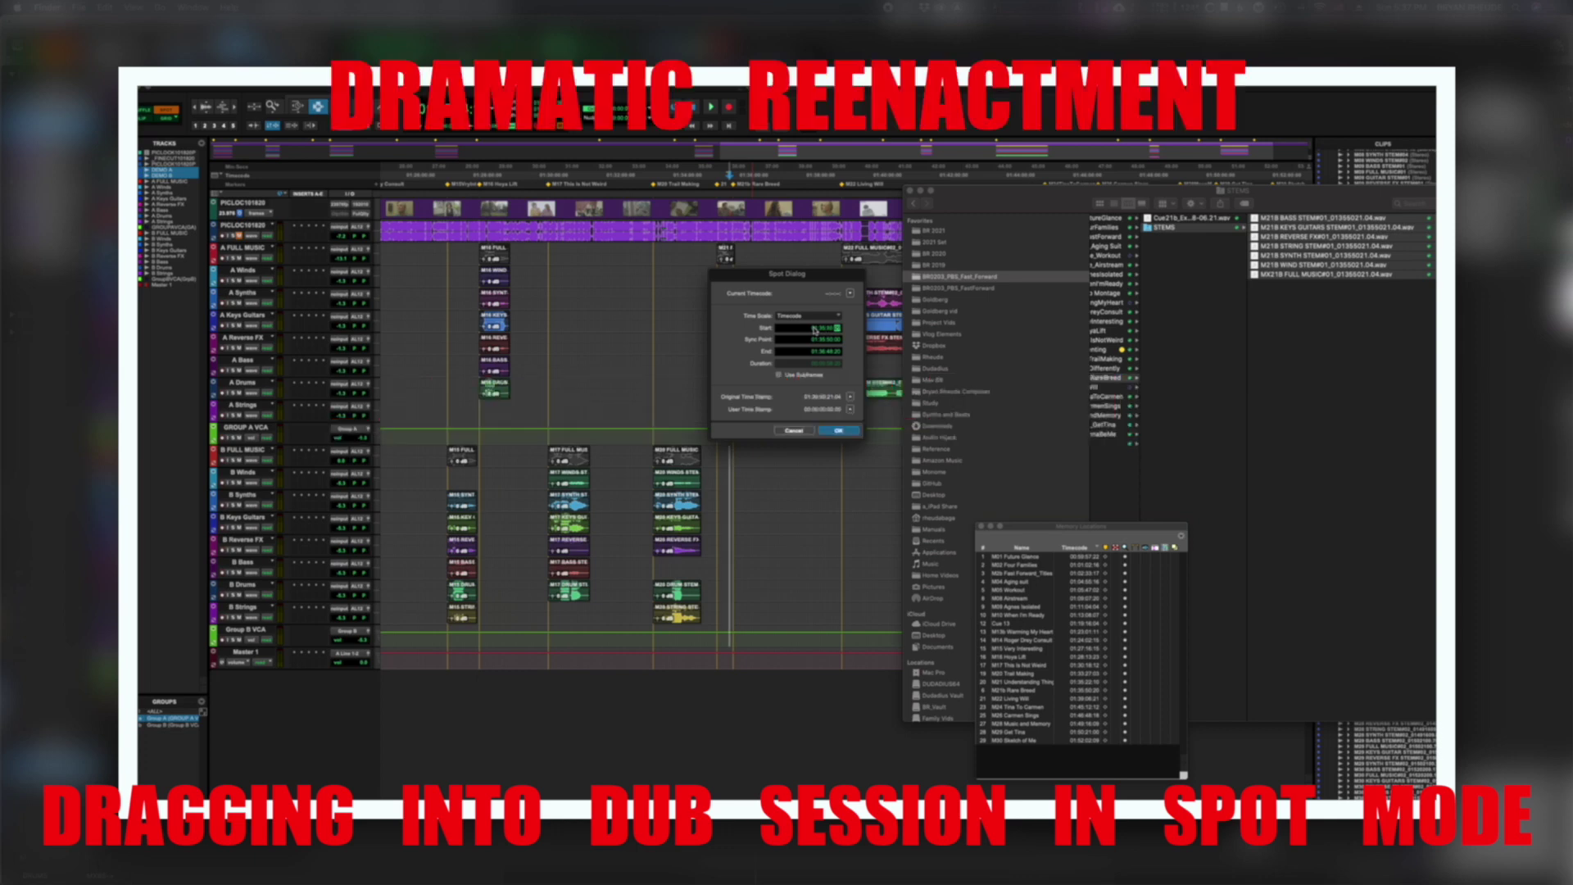
{"action": "key", "text": "Return"}
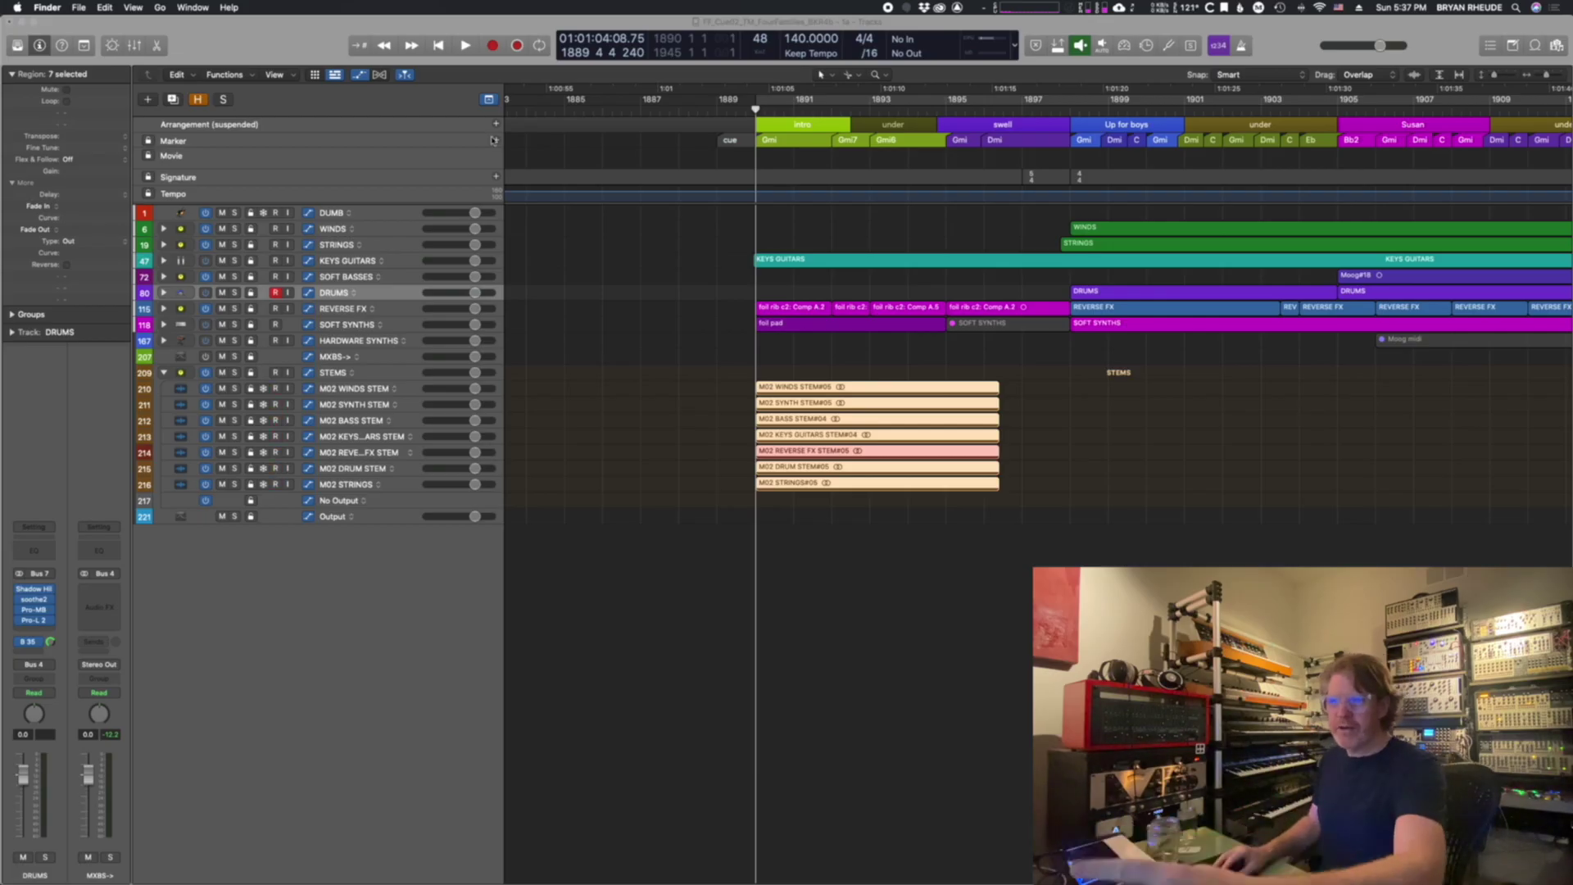
Step: Switch back to Logic Pro, select the MXBS-> track and mute the STEMS stack
{"action": "left_click", "coordinate": [379, 360]}
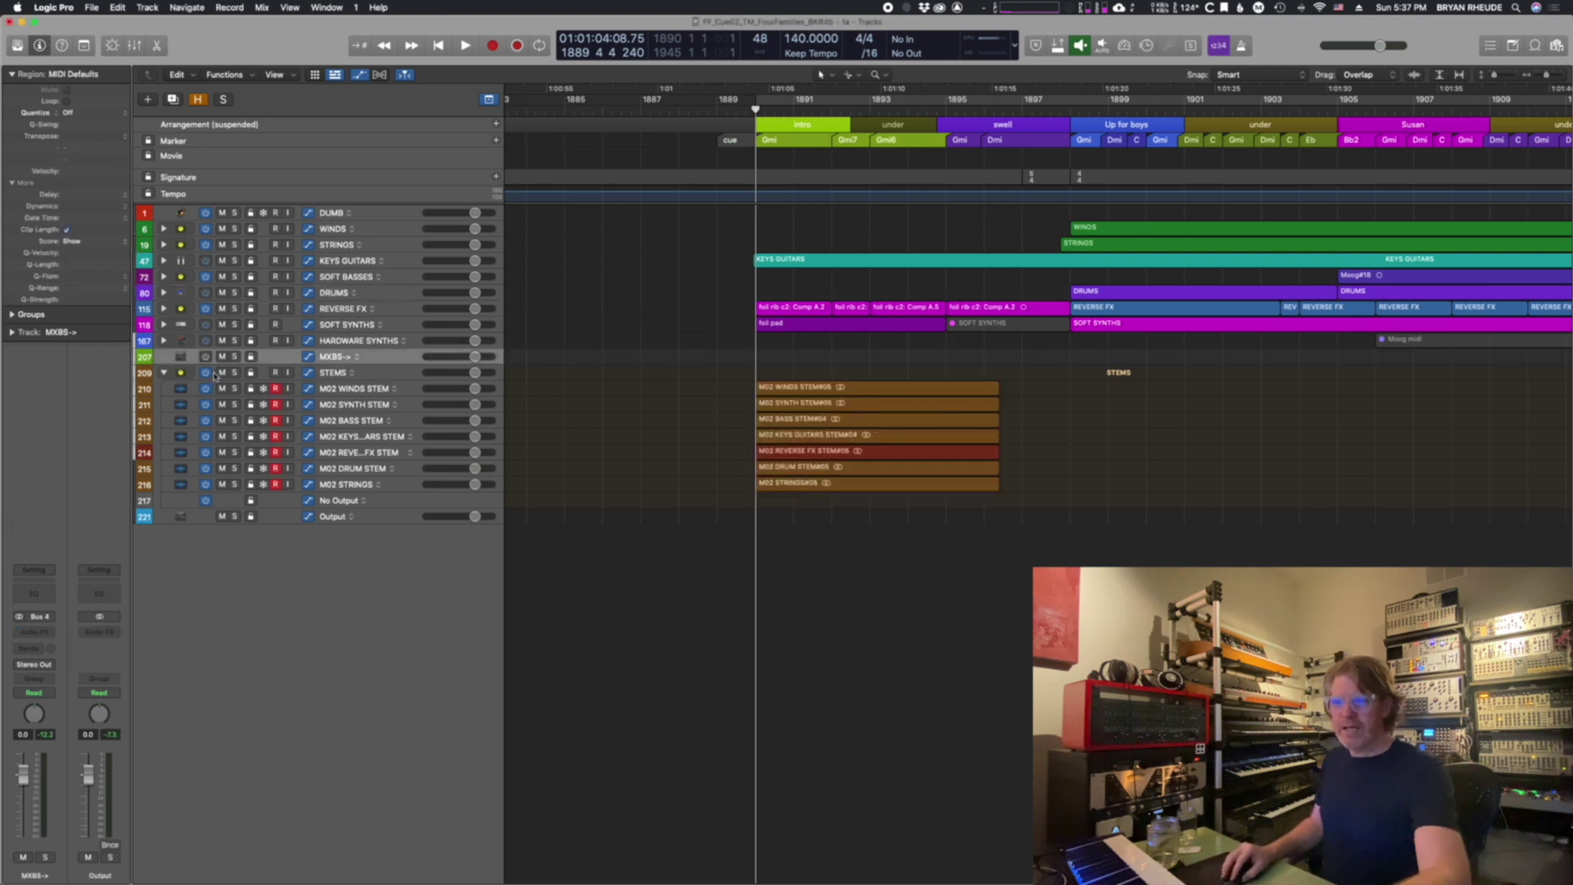
{"action": "left_click", "coordinate": [221, 373]}
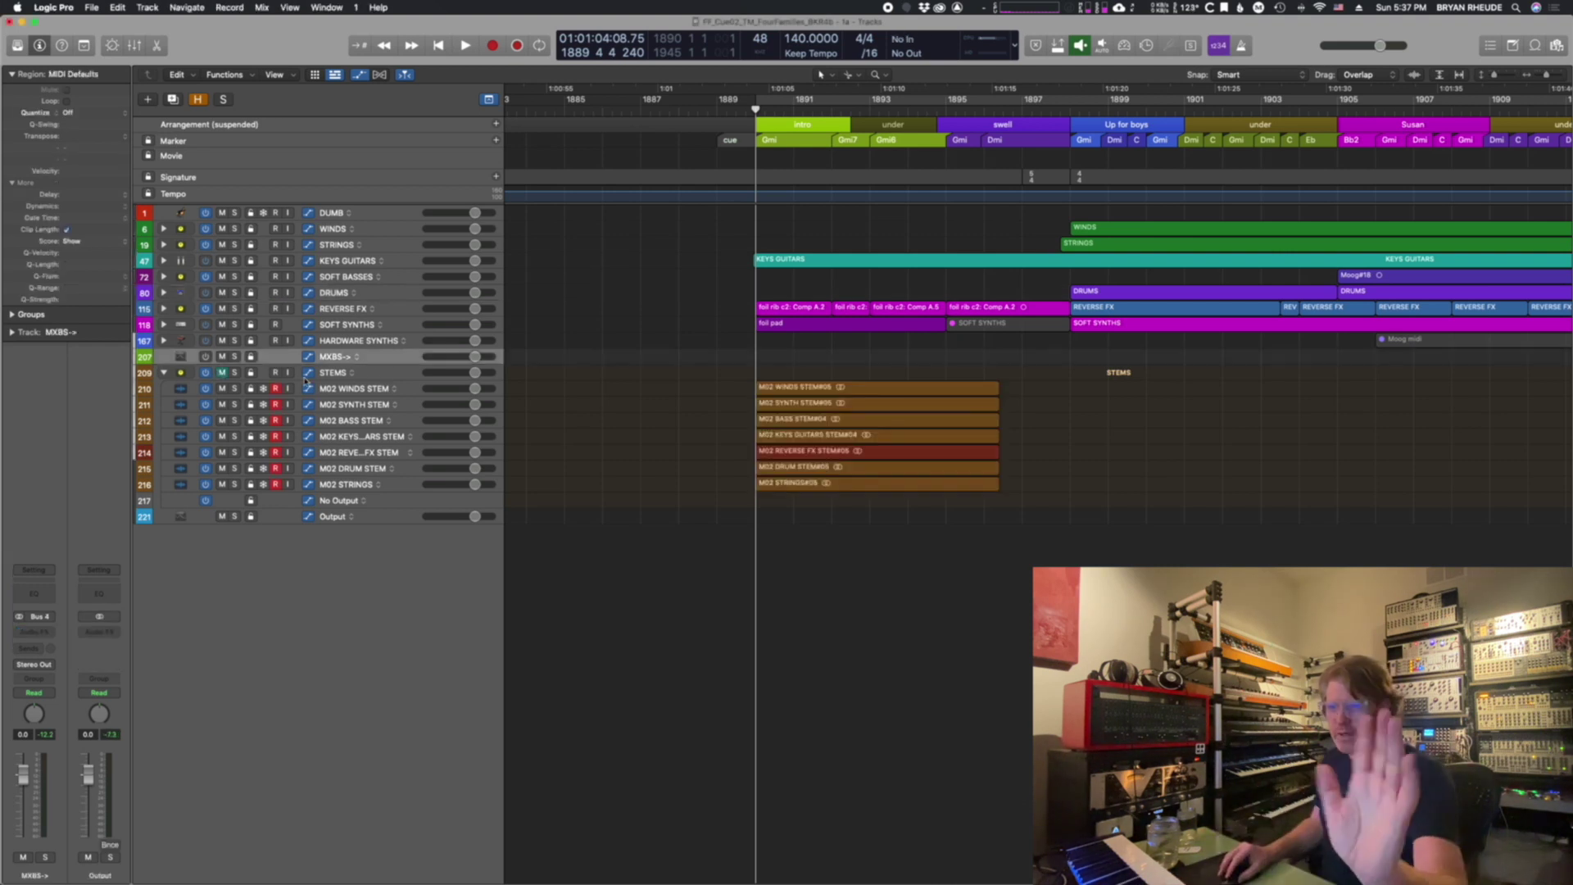
Step: Mute the MXBS-> track and unmute the STEMS stack to monitor the printed stems
{"action": "left_click", "coordinate": [222, 357]}
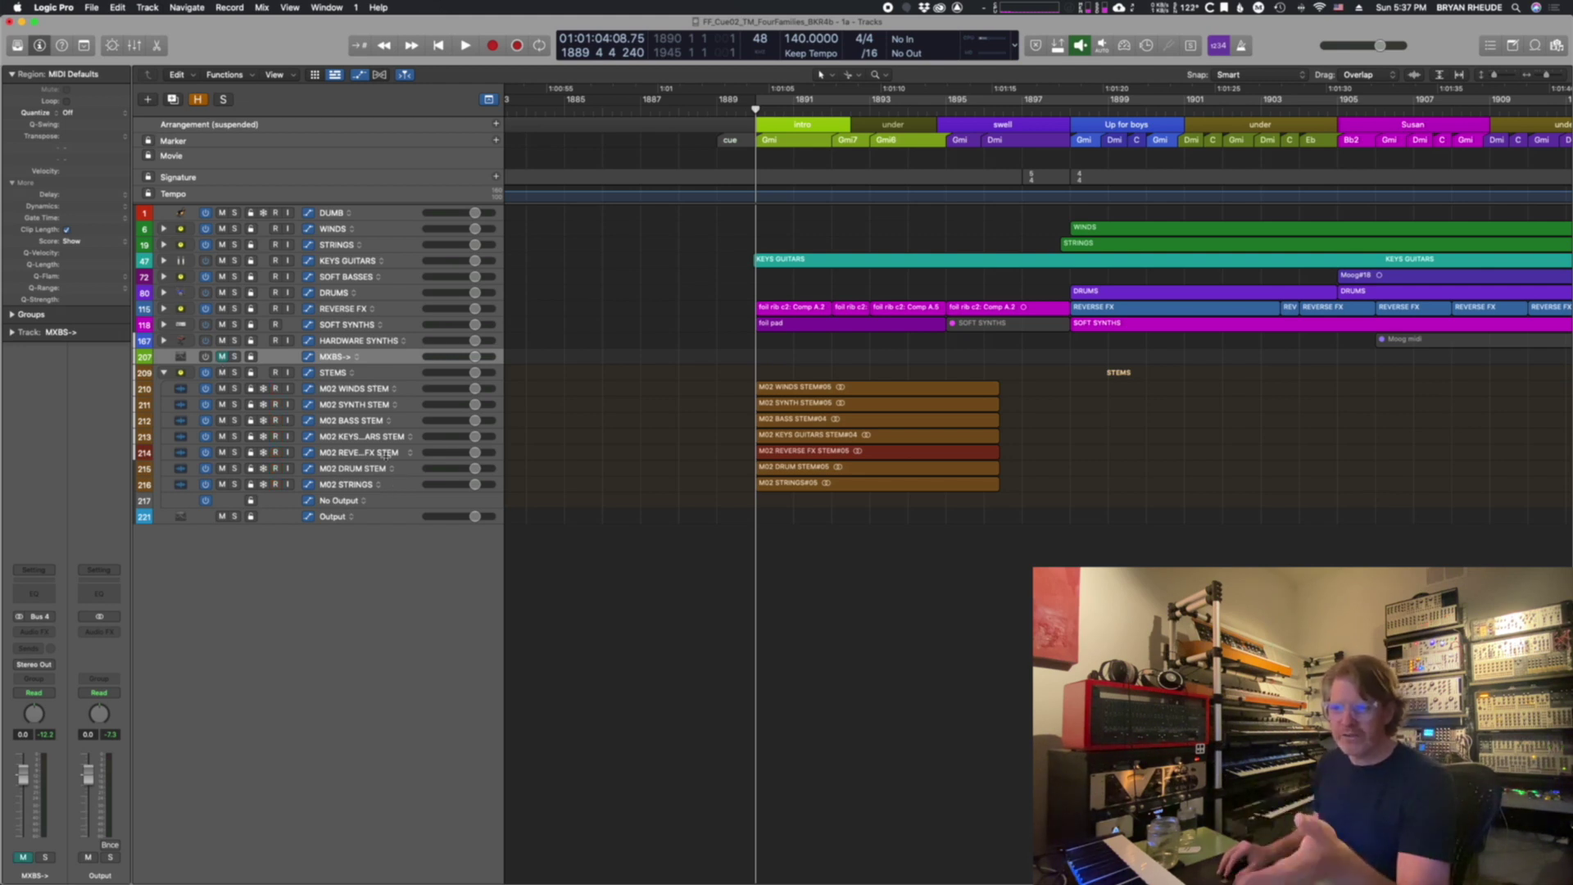
{"action": "left_click", "coordinate": [275, 418]}
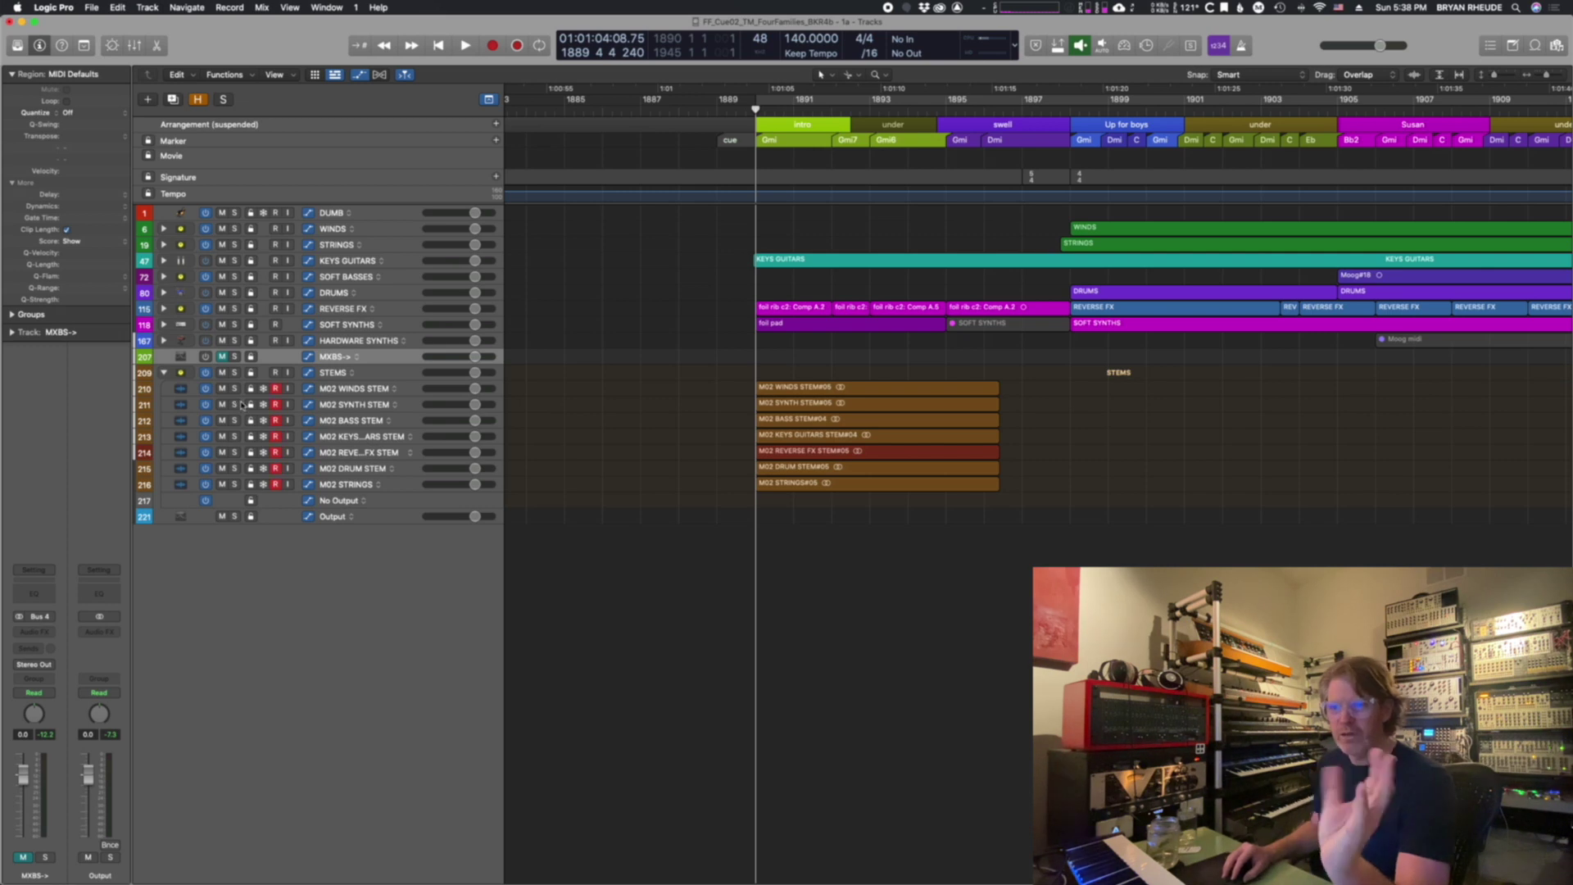
{"action": "scroll", "coordinate": [237, 395], "scroll_direction": "right", "scroll_amount": 1}
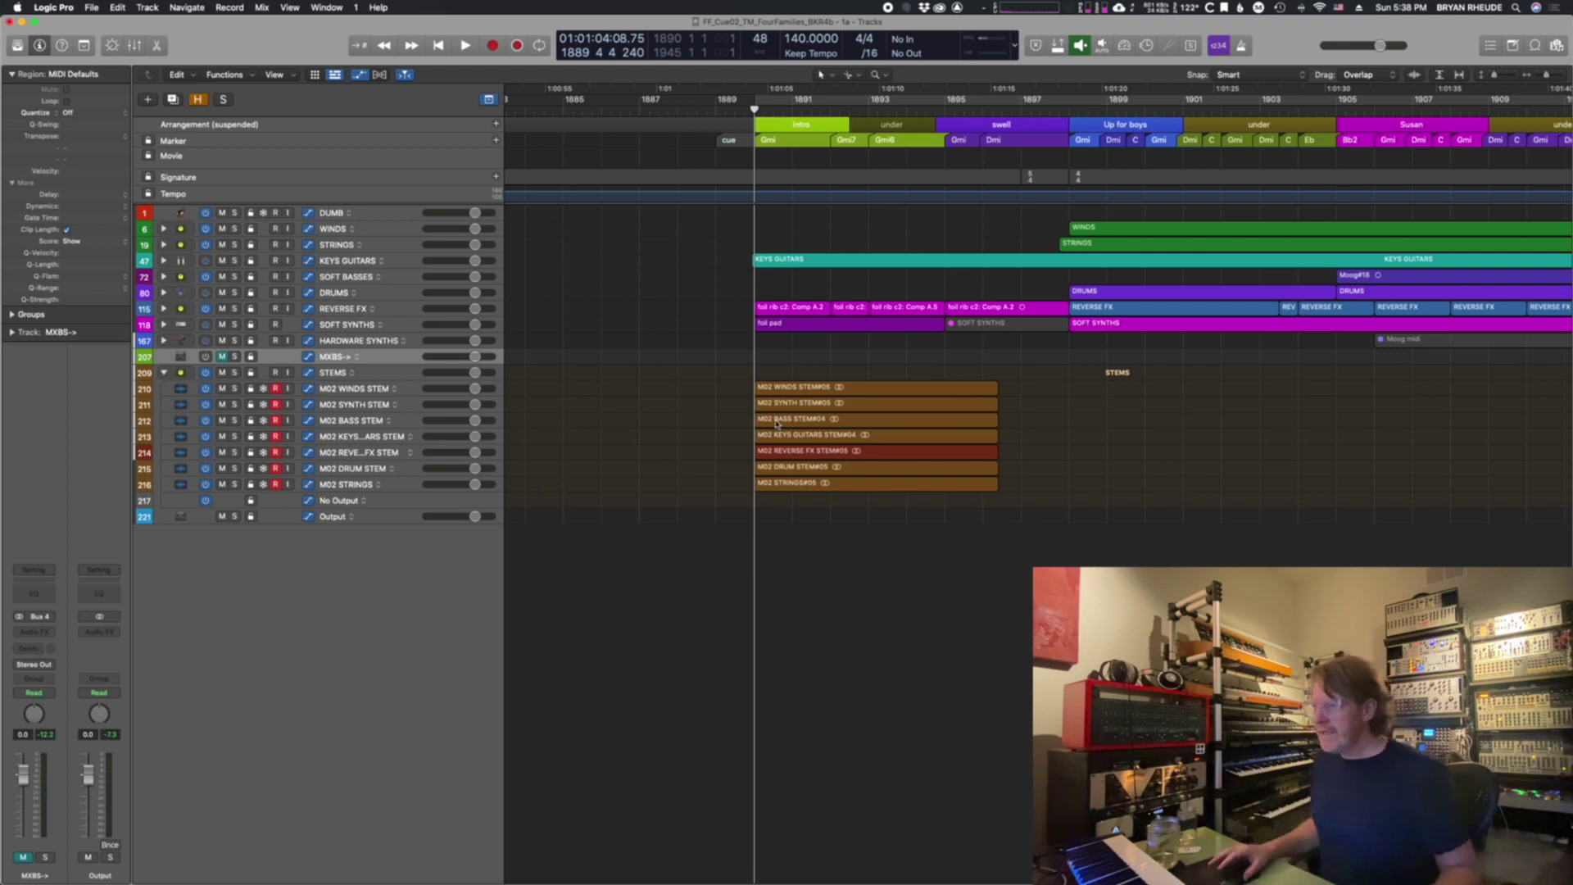
{"action": "scroll", "coordinate": [1363, 532], "scroll_direction": "right", "scroll_amount": 2}
{"action": "scroll", "coordinate": [1363, 532], "scroll_direction": "left", "scroll_amount": 5}
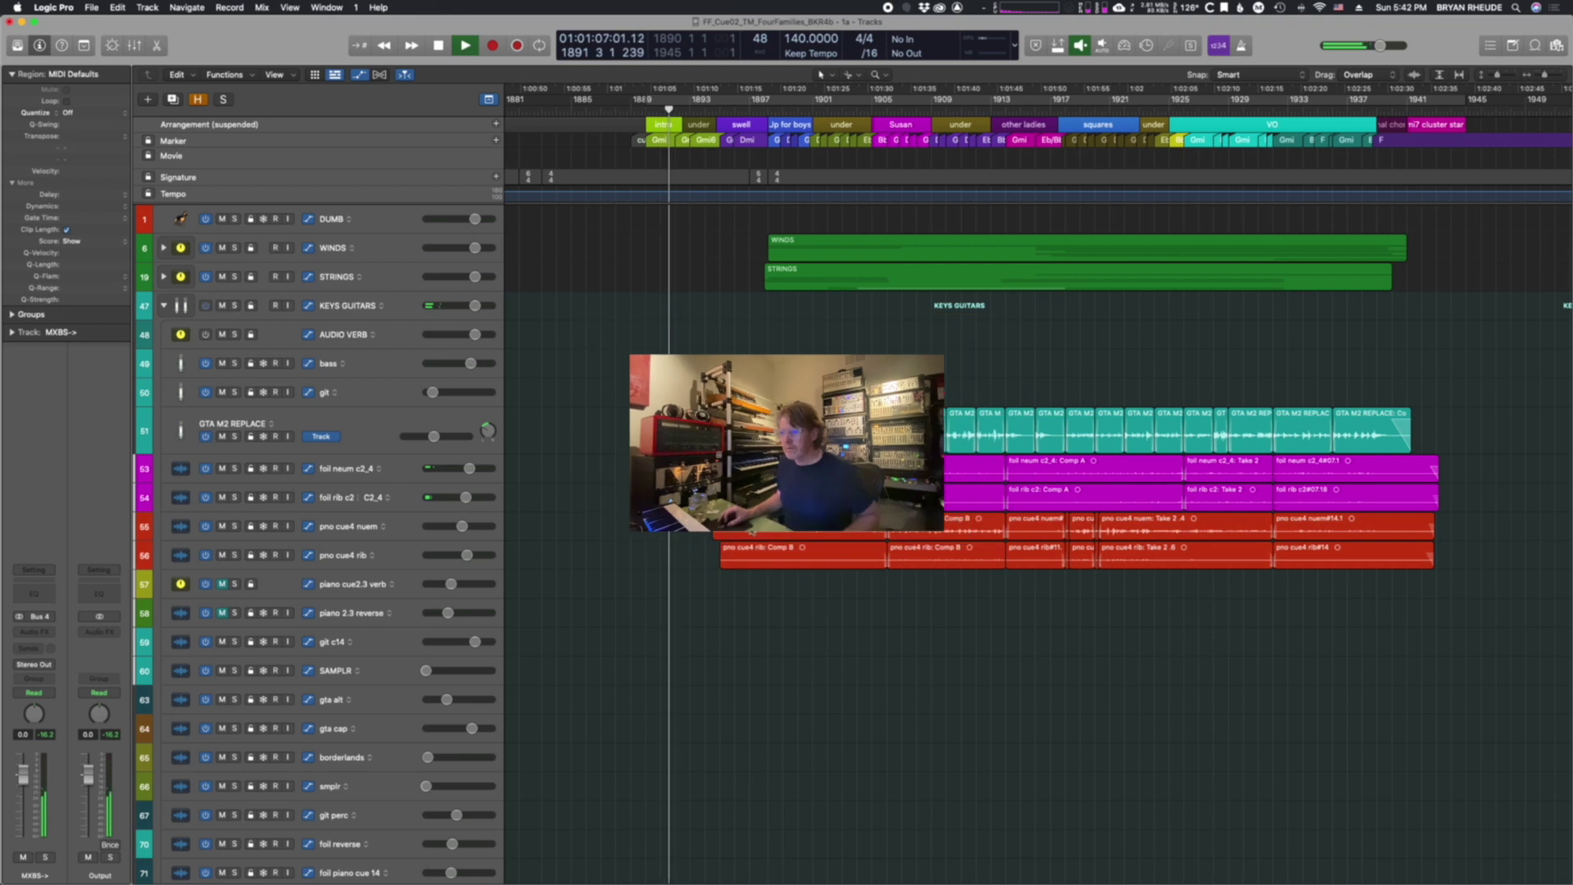
Step: Show track automation and examine the volume curves of the guitar, foil and piano tracks in the KEYS GUITARS stack during playback
{"action": "scroll", "coordinate": [750, 530], "scroll_direction": "up", "scroll_amount": 4}
{"action": "key", "text": "a"}
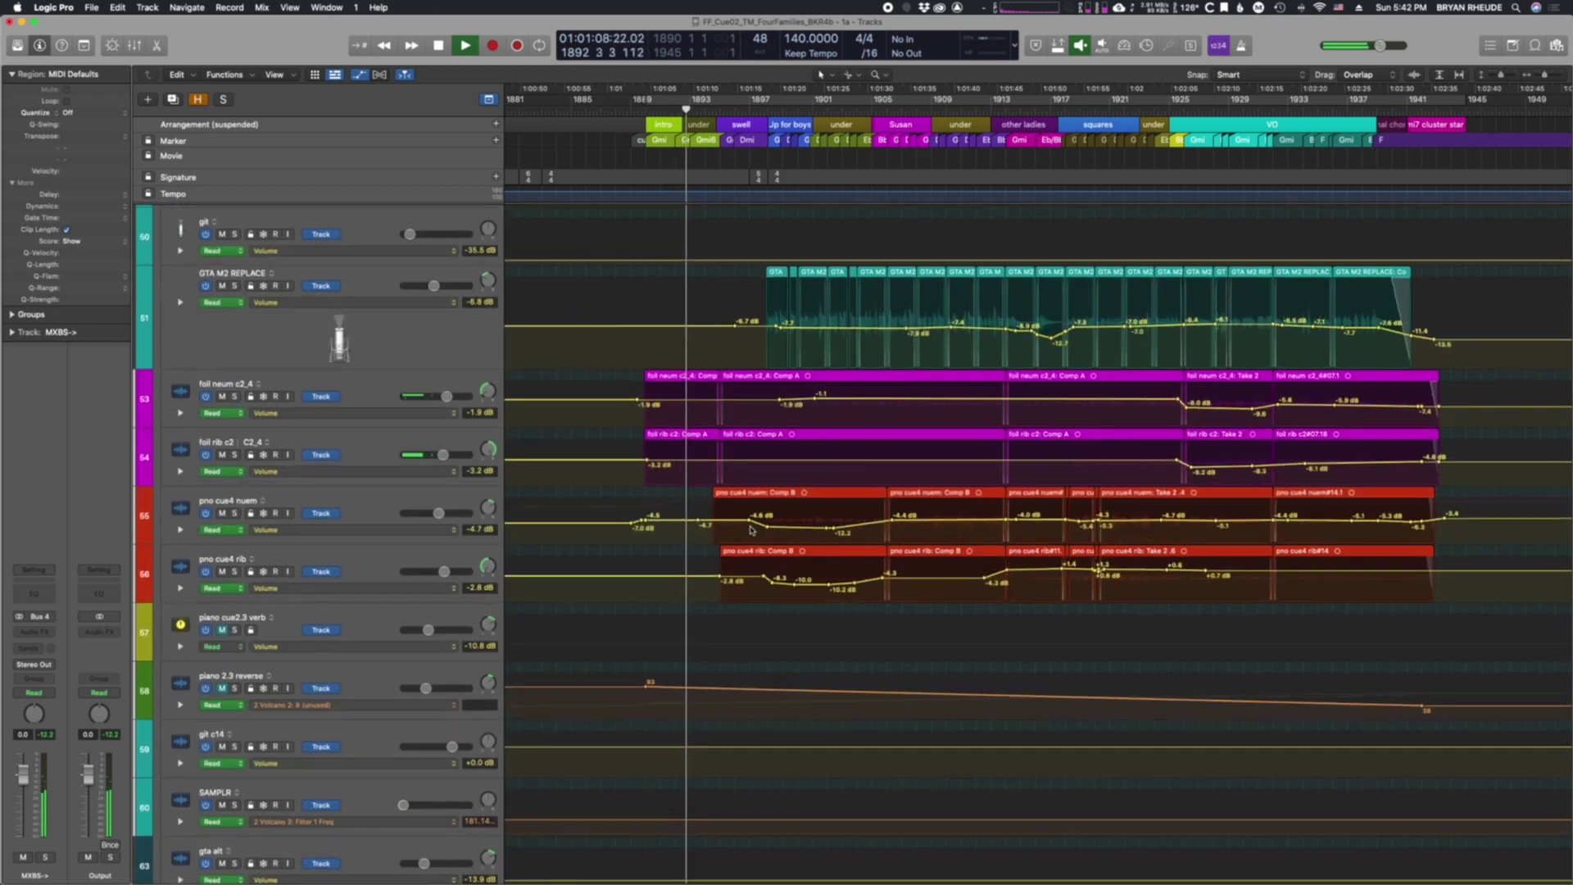
{"action": "scroll", "coordinate": [750, 530], "scroll_direction": "left", "scroll_amount": 1}
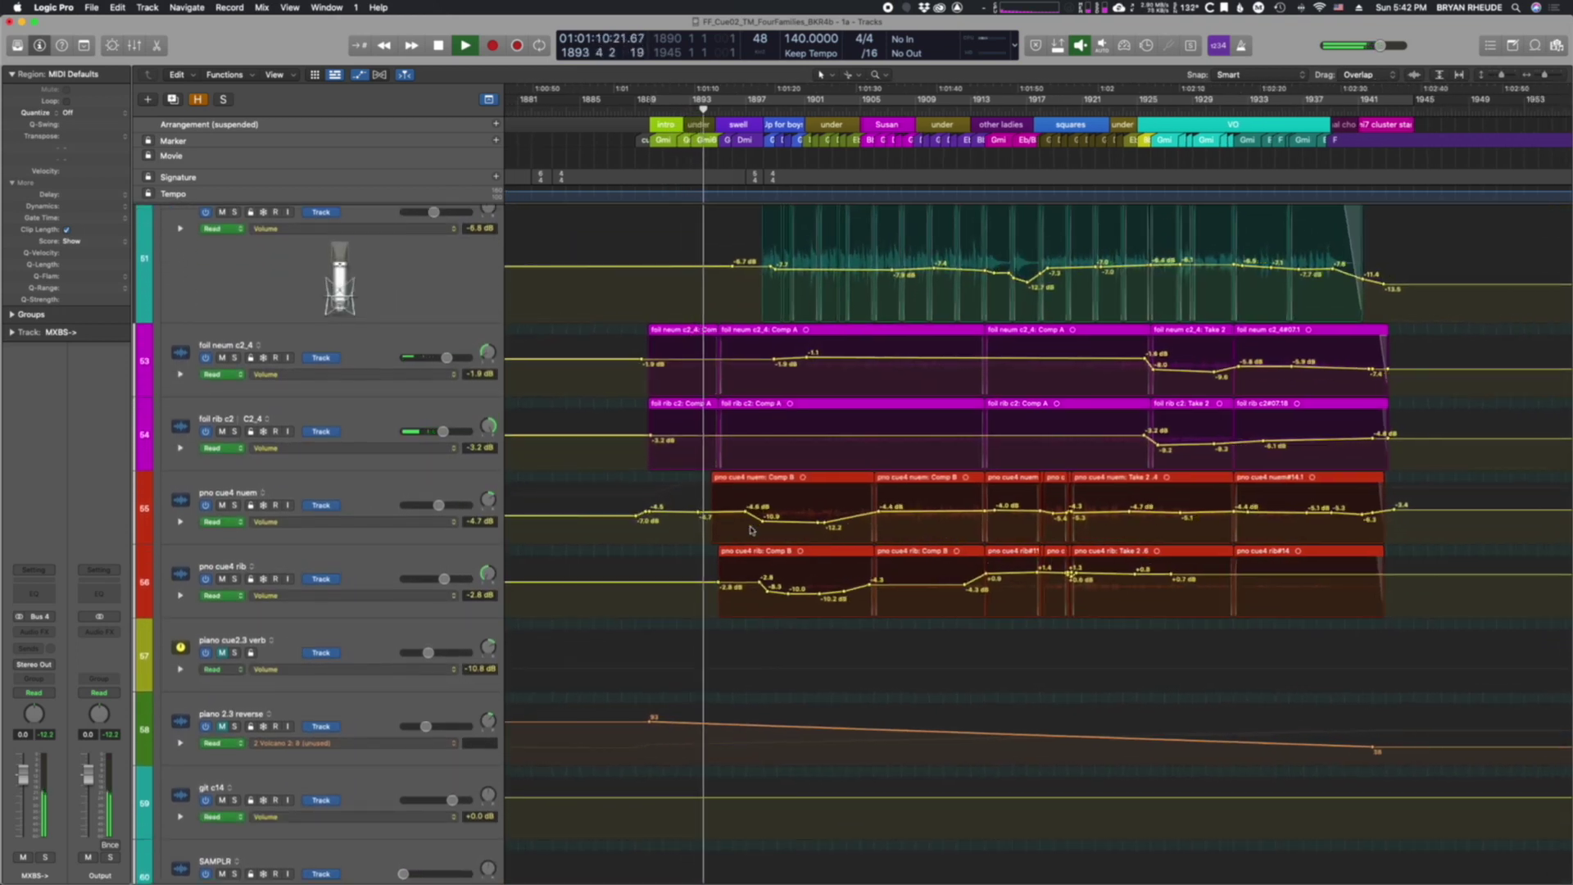
{"action": "scroll", "coordinate": [750, 530], "scroll_direction": "right", "scroll_amount": 6}
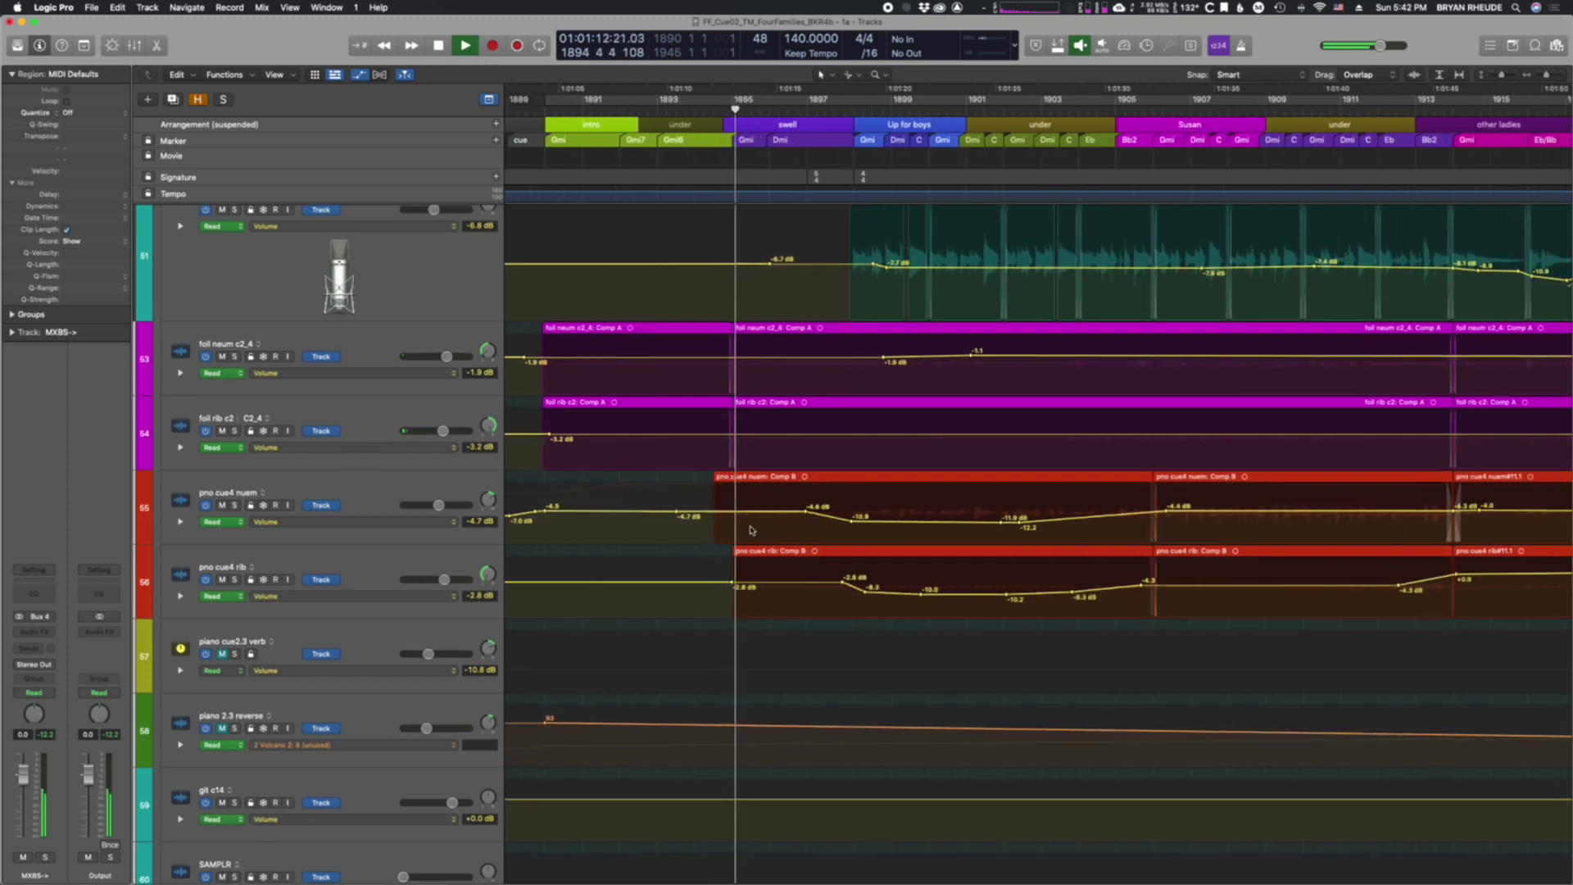
{"action": "key", "text": "super+Down"}
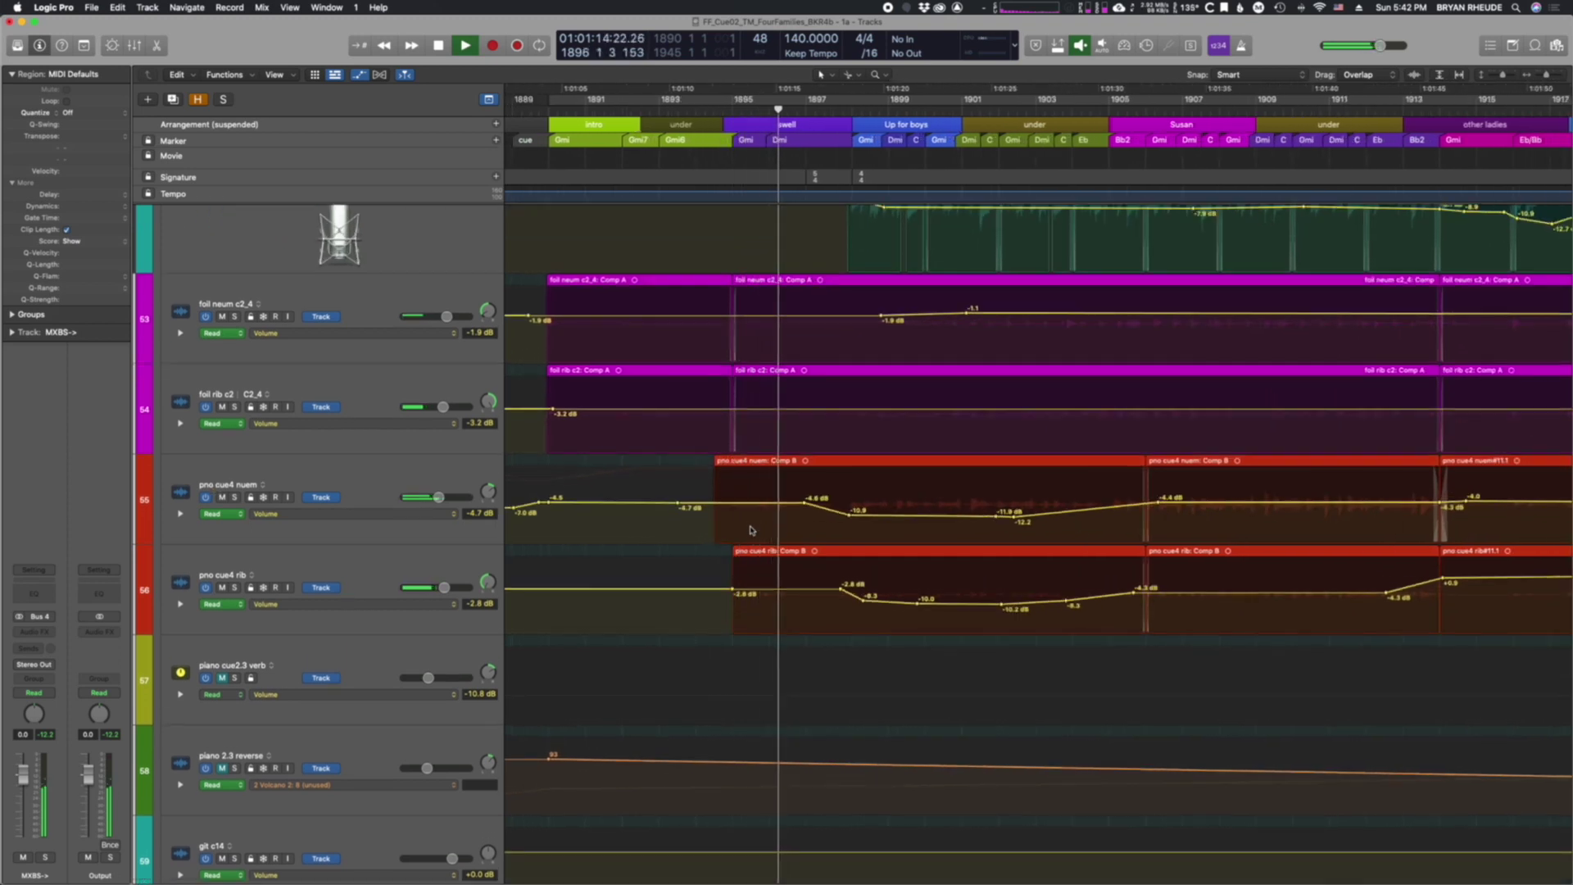
{"action": "key", "text": "super+Down"}
{"action": "key", "text": "super+Down"}
{"action": "key", "text": "super+Up"}
{"action": "key", "text": "super+Up"}
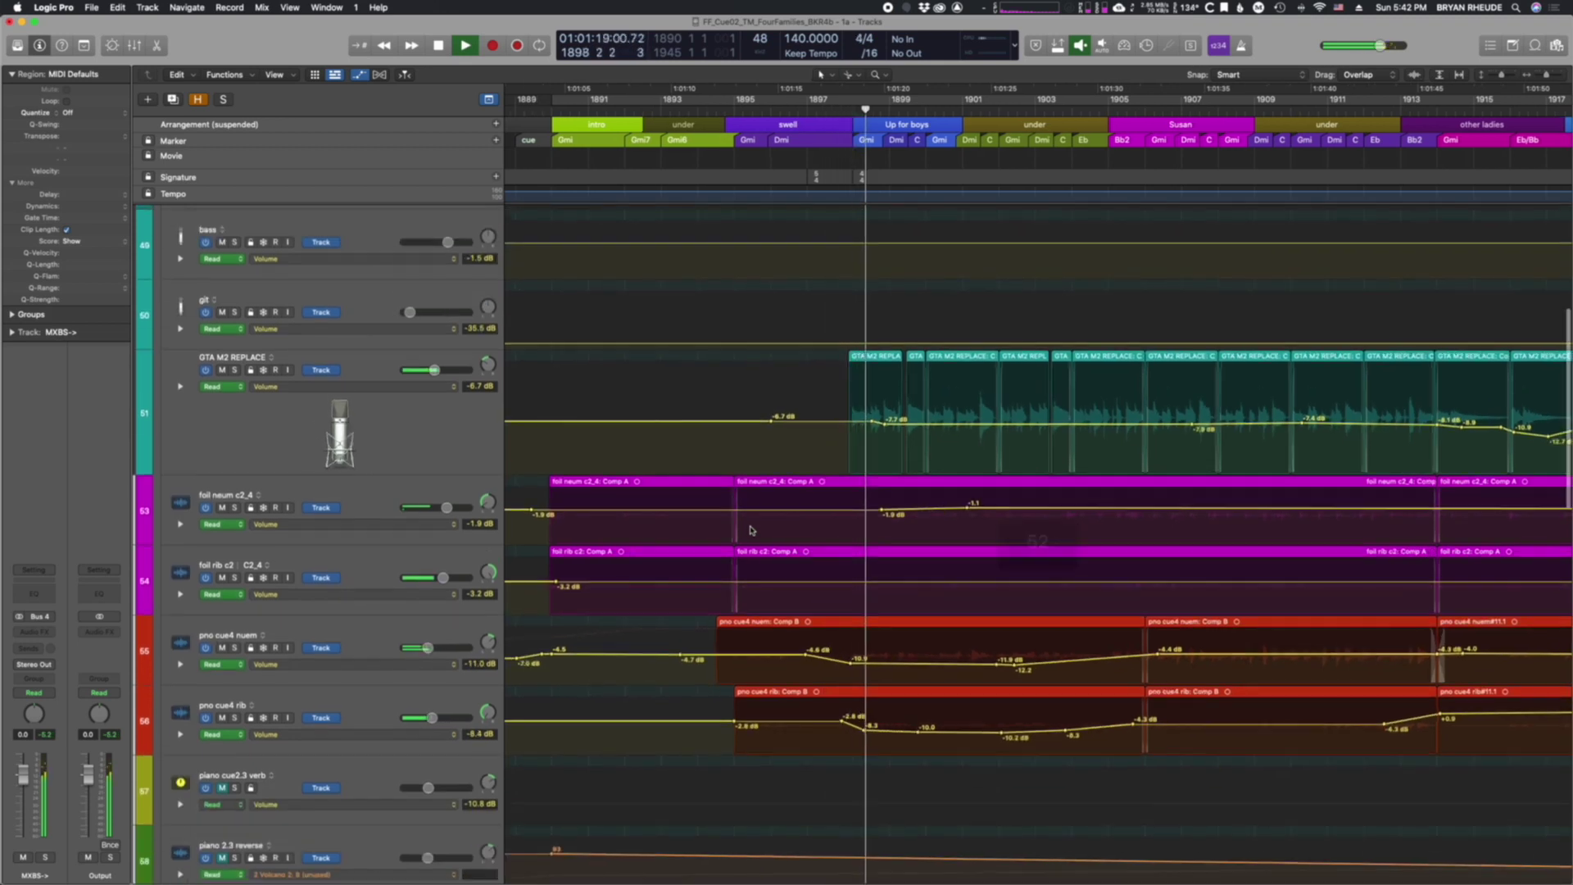
{"action": "key", "text": "super+Up"}
{"action": "key", "text": "super+Up"}
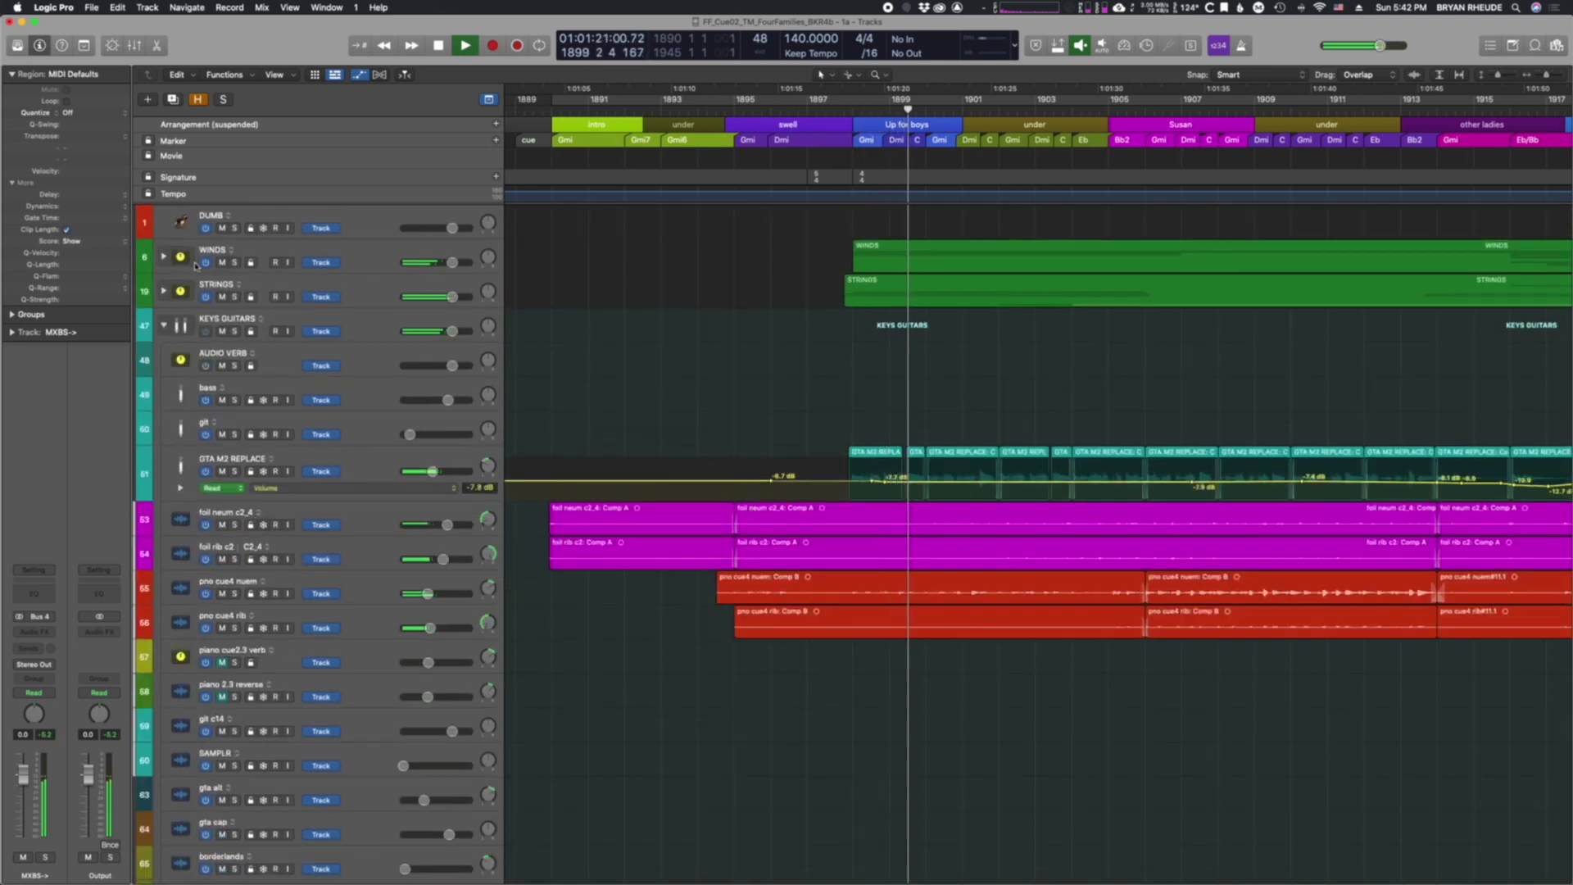
Step: Expand the WINDS and STRINGS stacks to reveal their individual instrument tracks and regions
{"action": "left_click", "coordinate": [163, 256]}
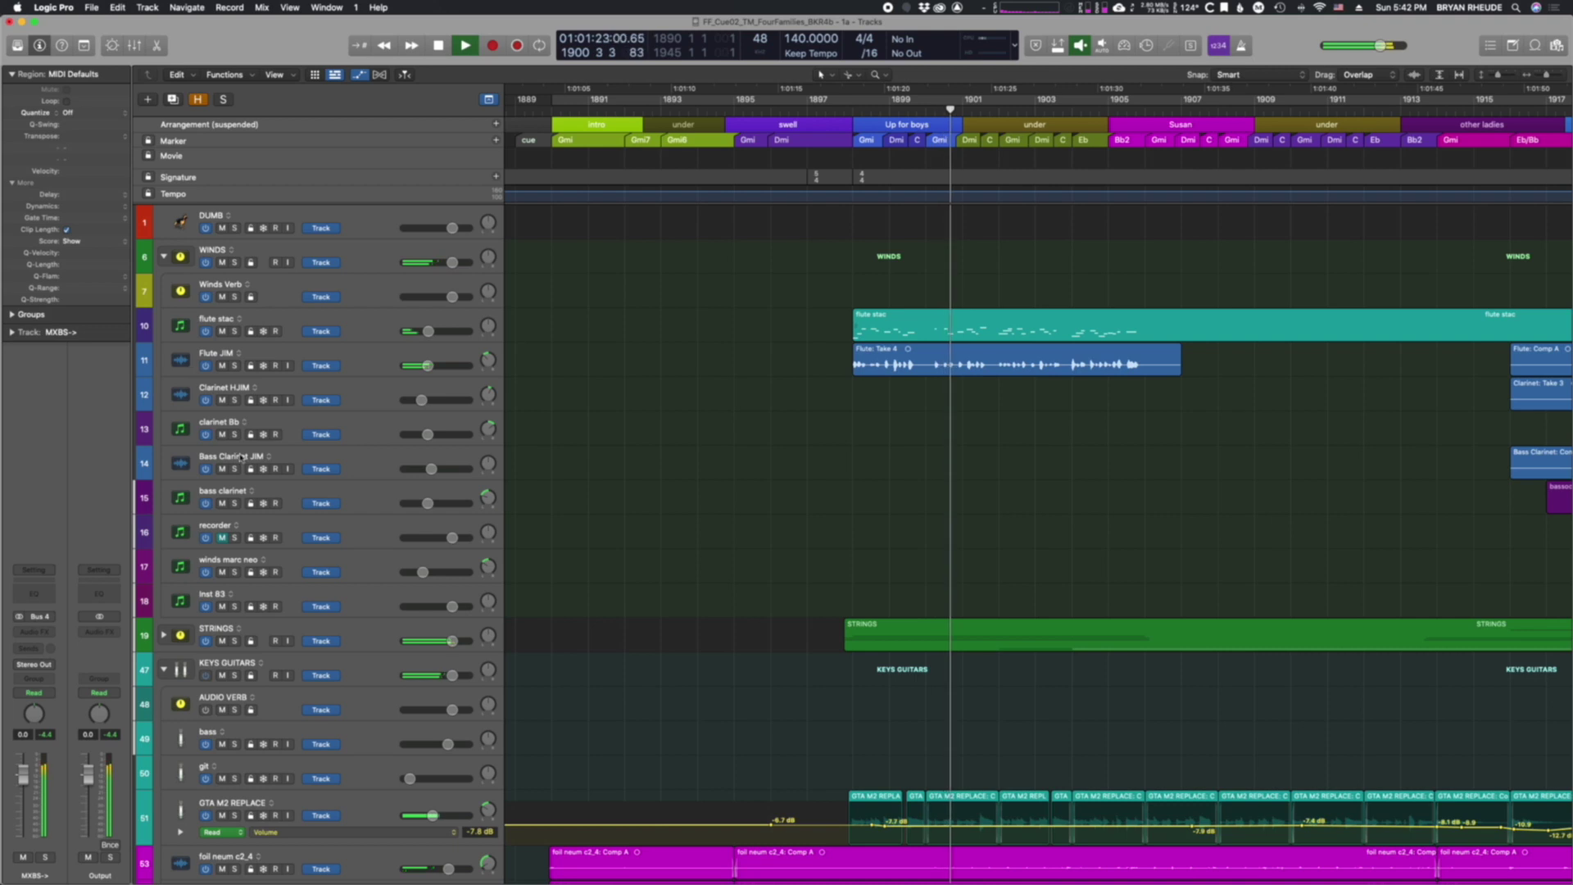
{"action": "left_click", "coordinate": [164, 638]}
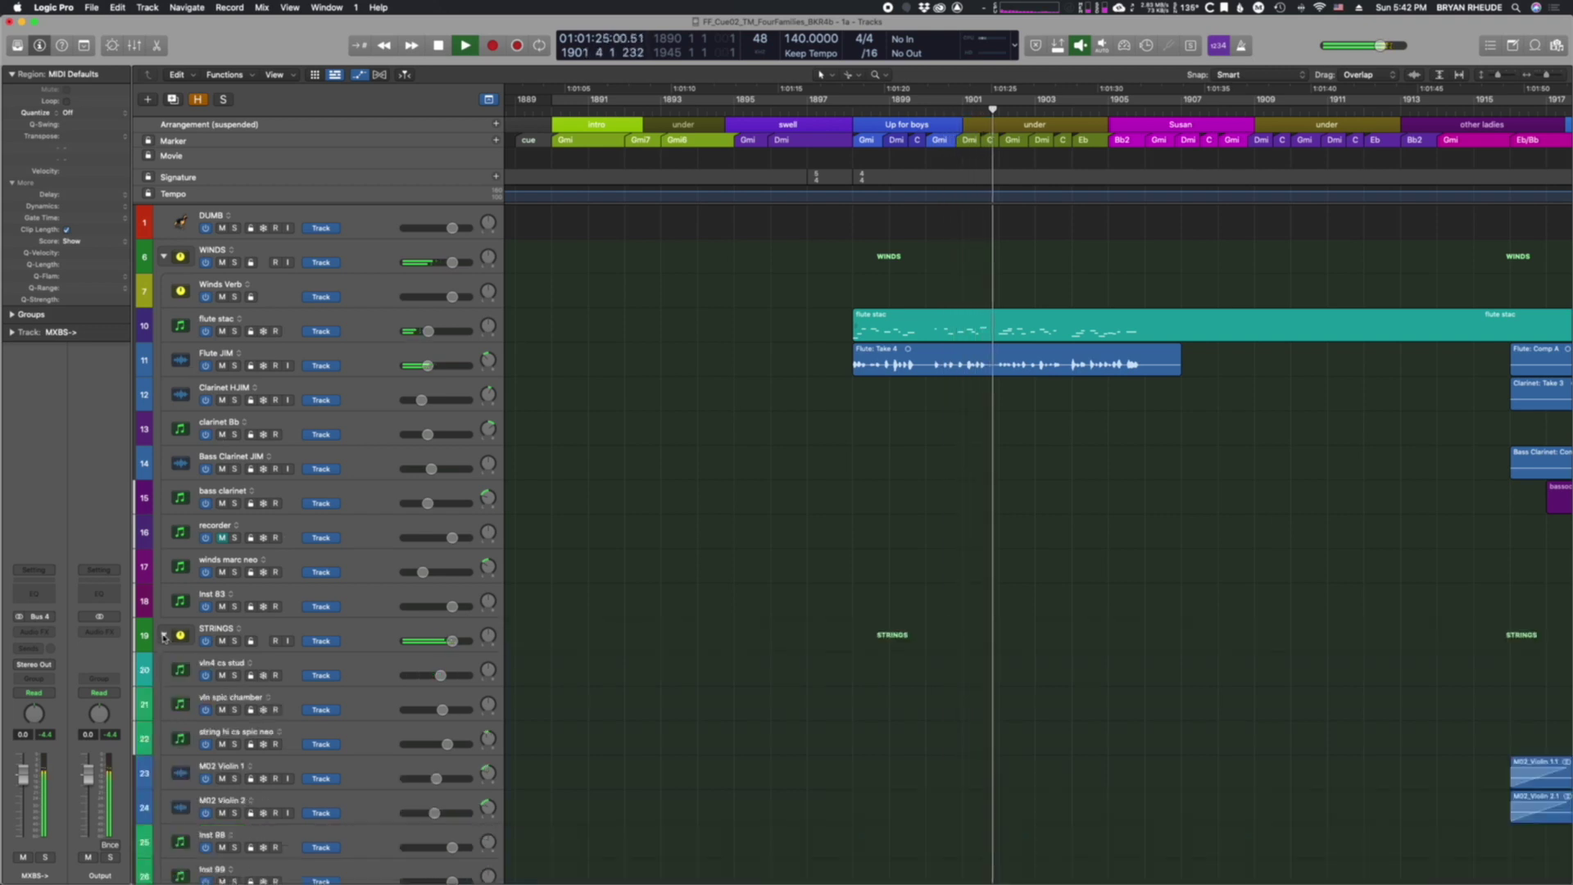
{"action": "scroll", "coordinate": [828, 688], "scroll_direction": "down", "scroll_amount": 10}
{"action": "scroll", "coordinate": [885, 639], "scroll_direction": "right", "scroll_amount": 8}
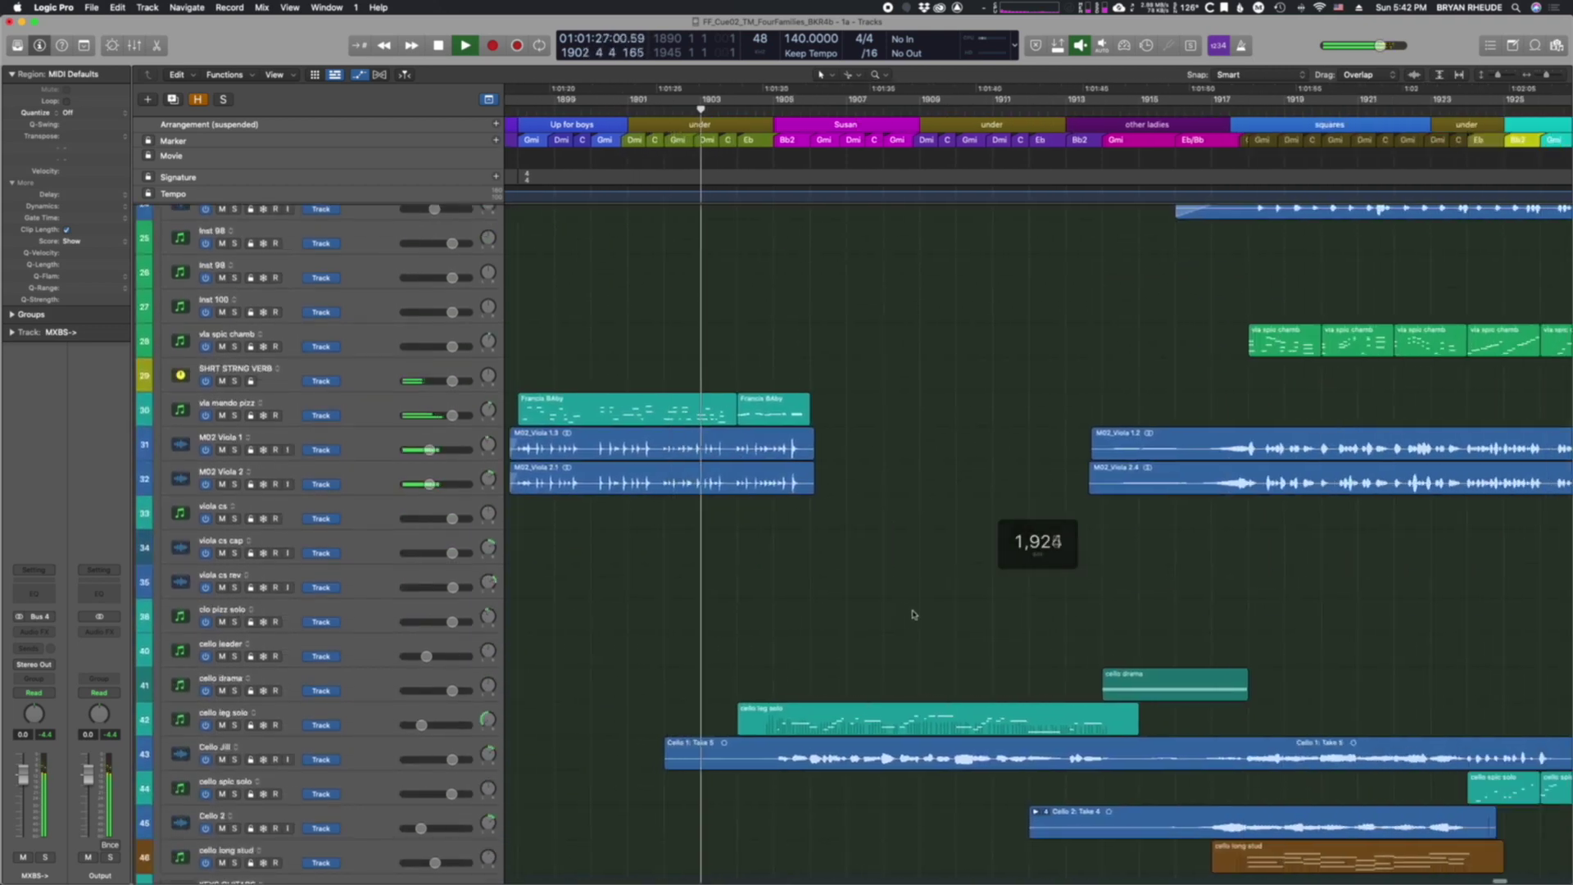
{"action": "scroll", "coordinate": [899, 637], "scroll_direction": "down", "scroll_amount": 4}
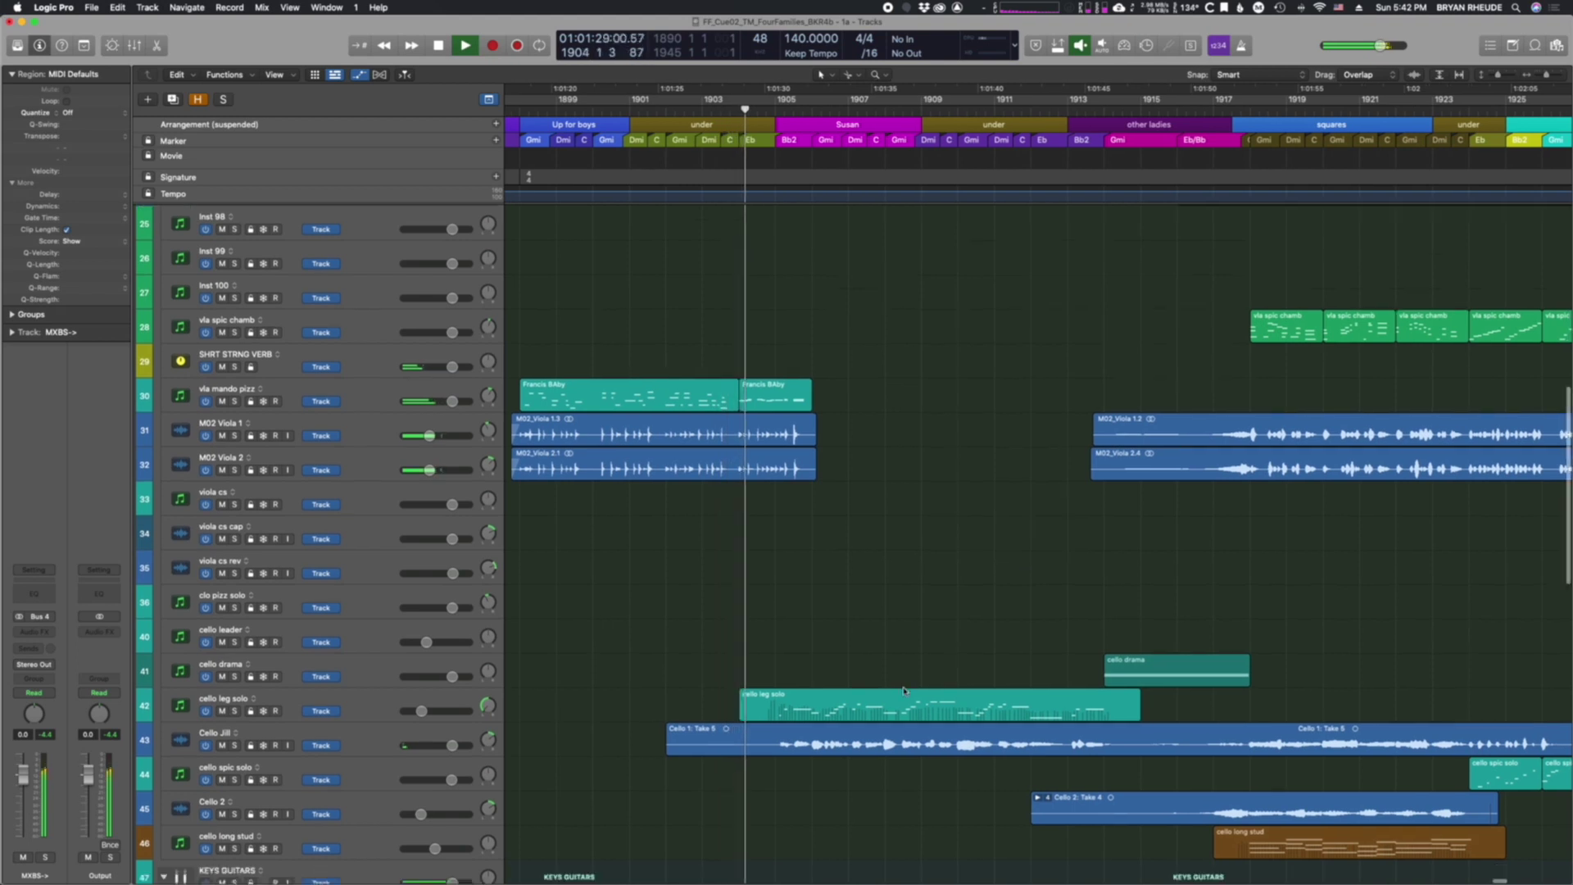
Step: Examine the volume automation and regions of the cello leg solo track and the recorded cello track below it during playback
{"action": "left_click_drag", "start_coordinate": [700, 572], "coordinate": [1197, 674]}
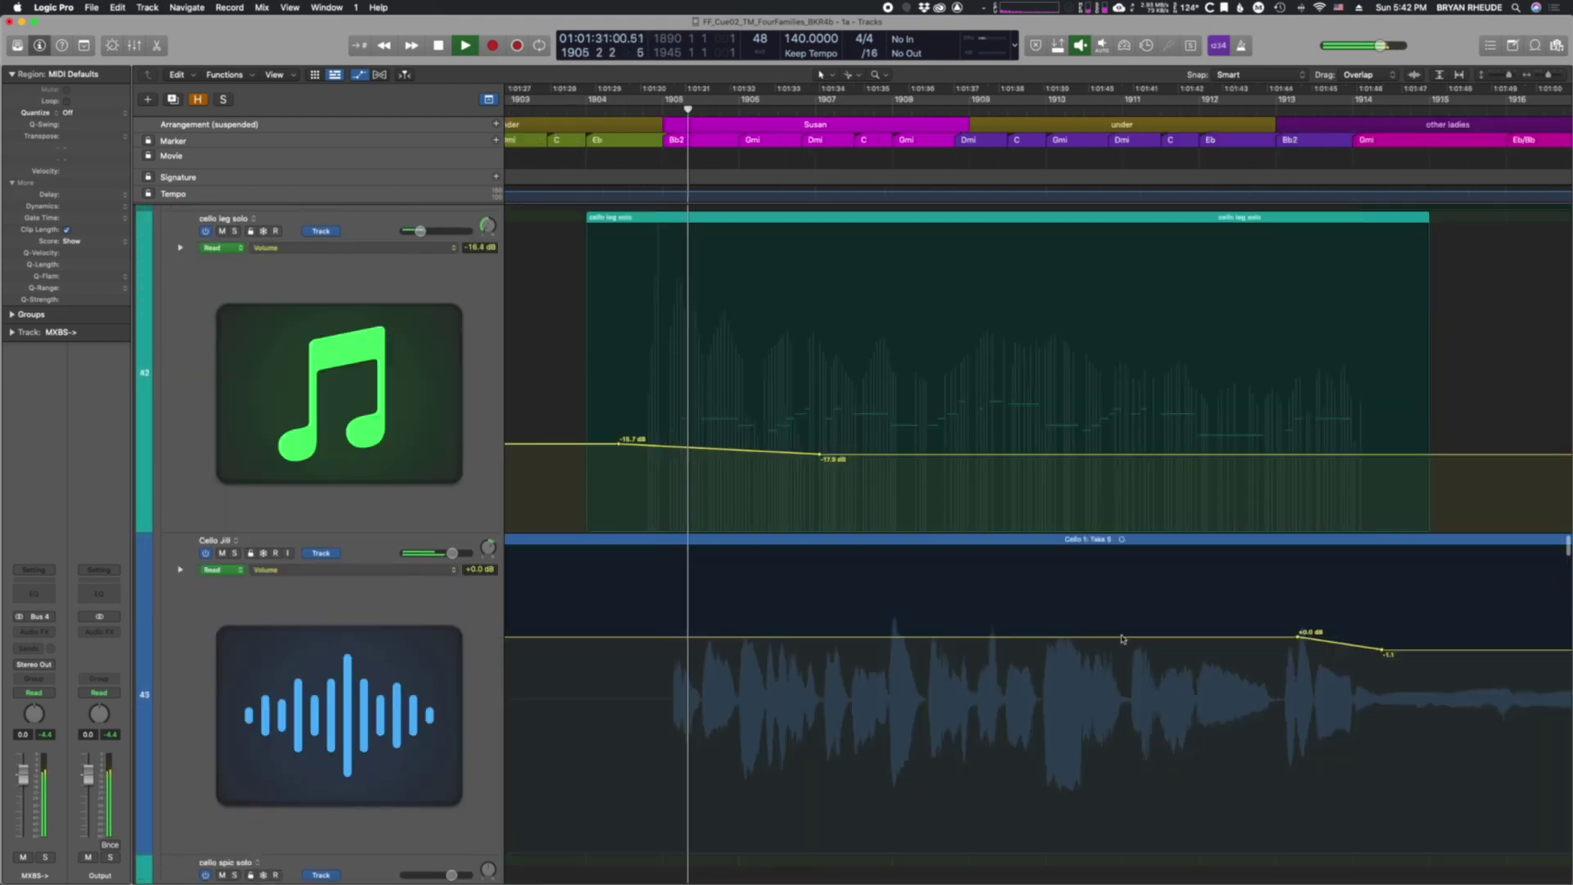
{"action": "scroll", "coordinate": [1121, 639], "scroll_direction": "up", "scroll_amount": 2}
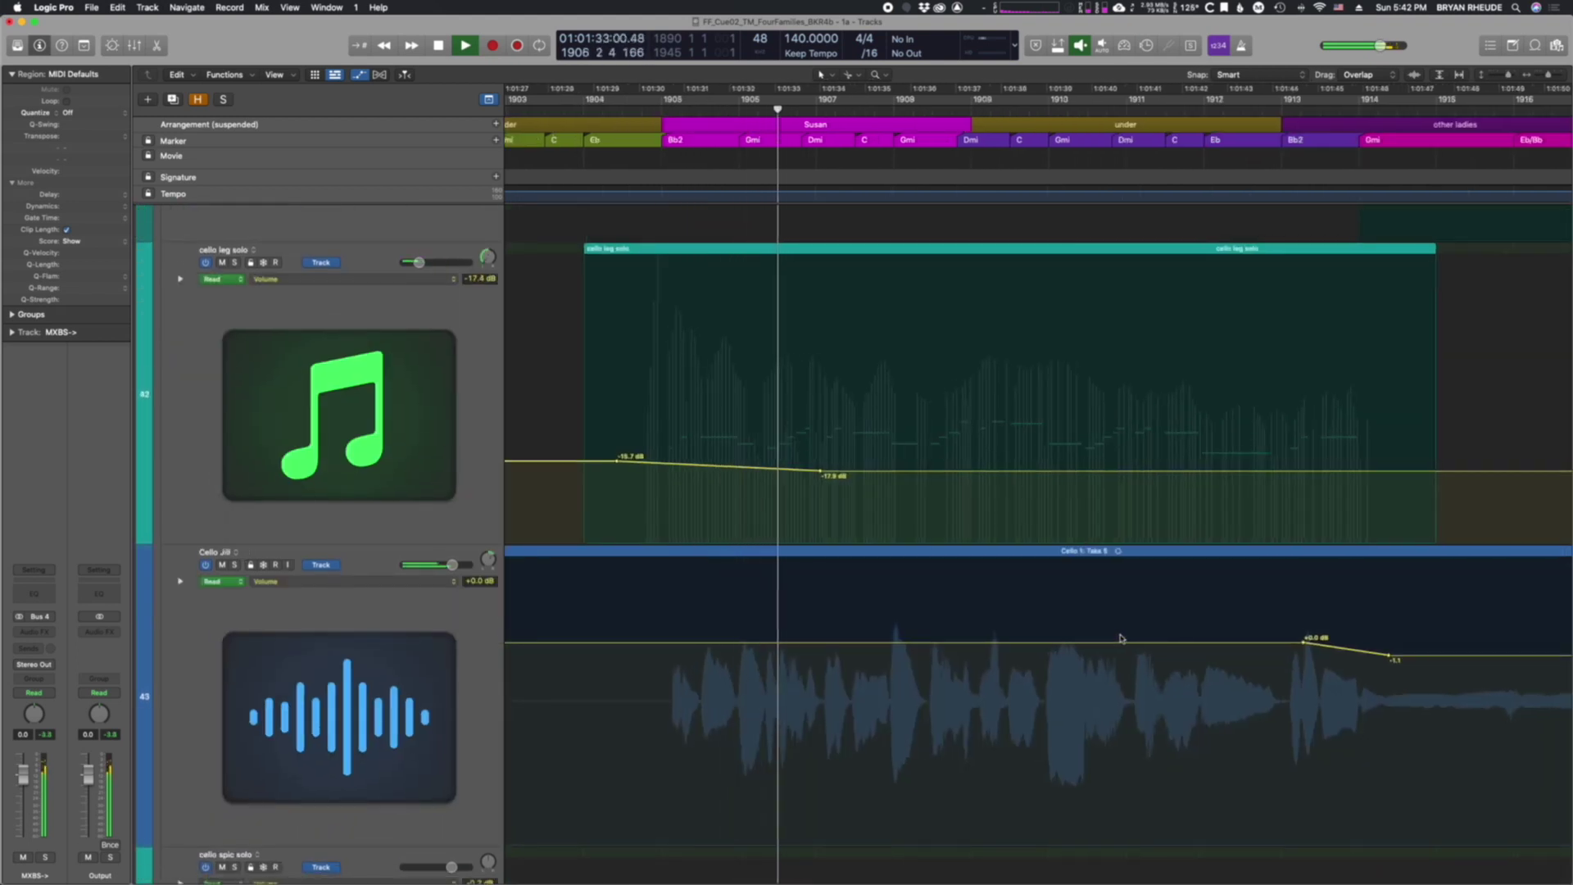
{"action": "scroll", "coordinate": [1121, 639], "scroll_direction": "down", "scroll_amount": 2}
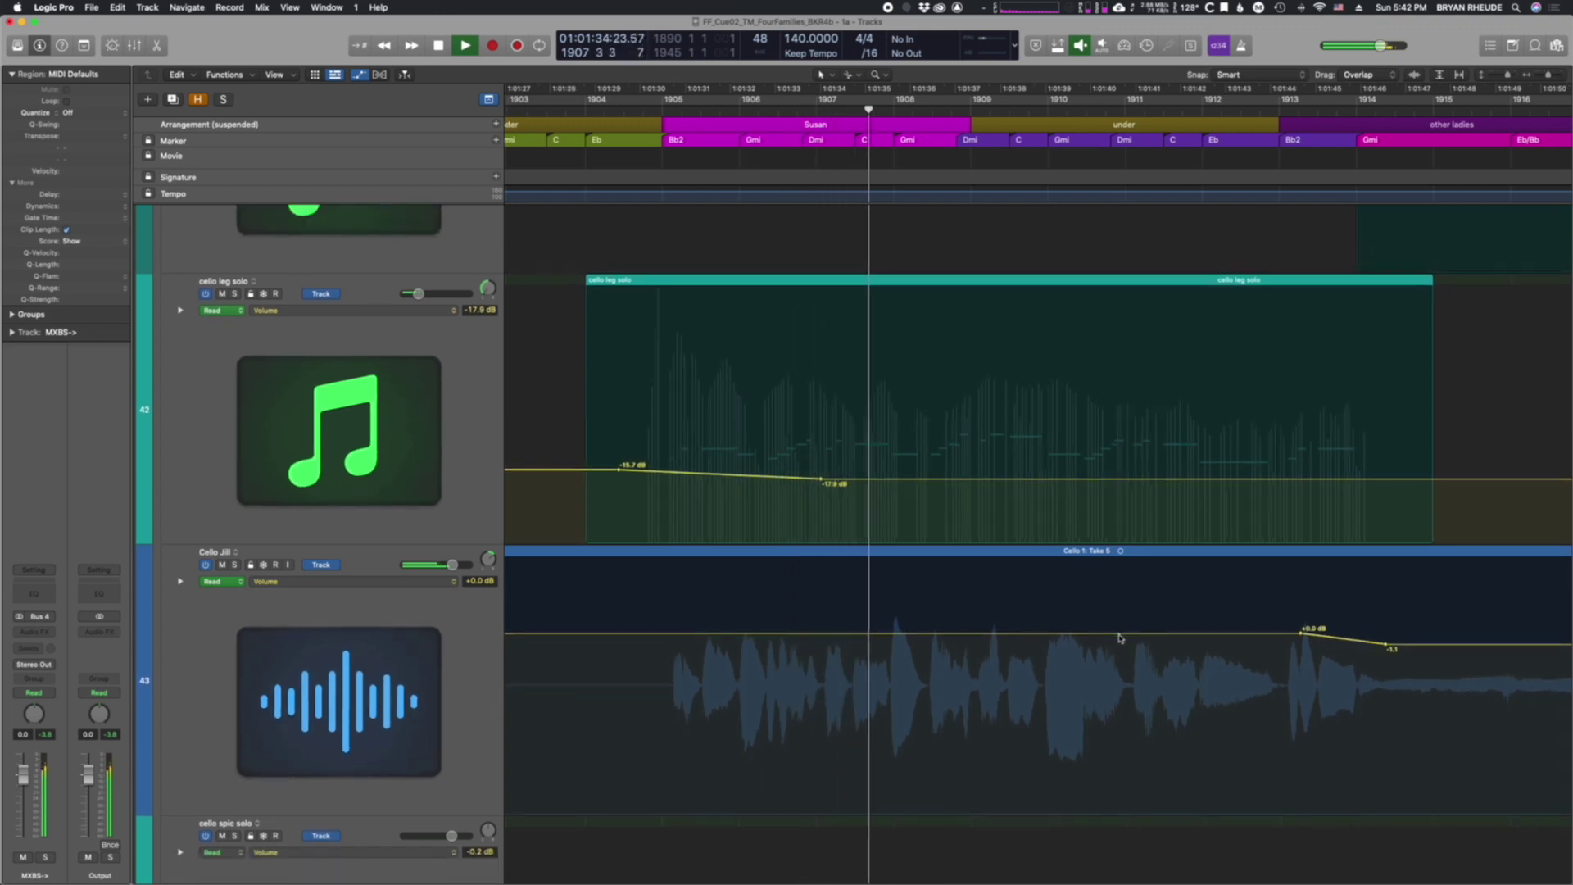
{"action": "scroll", "coordinate": [1119, 638], "scroll_direction": "left", "scroll_amount": 3}
{"action": "scroll", "coordinate": [1120, 638], "scroll_direction": "right", "scroll_amount": 5}
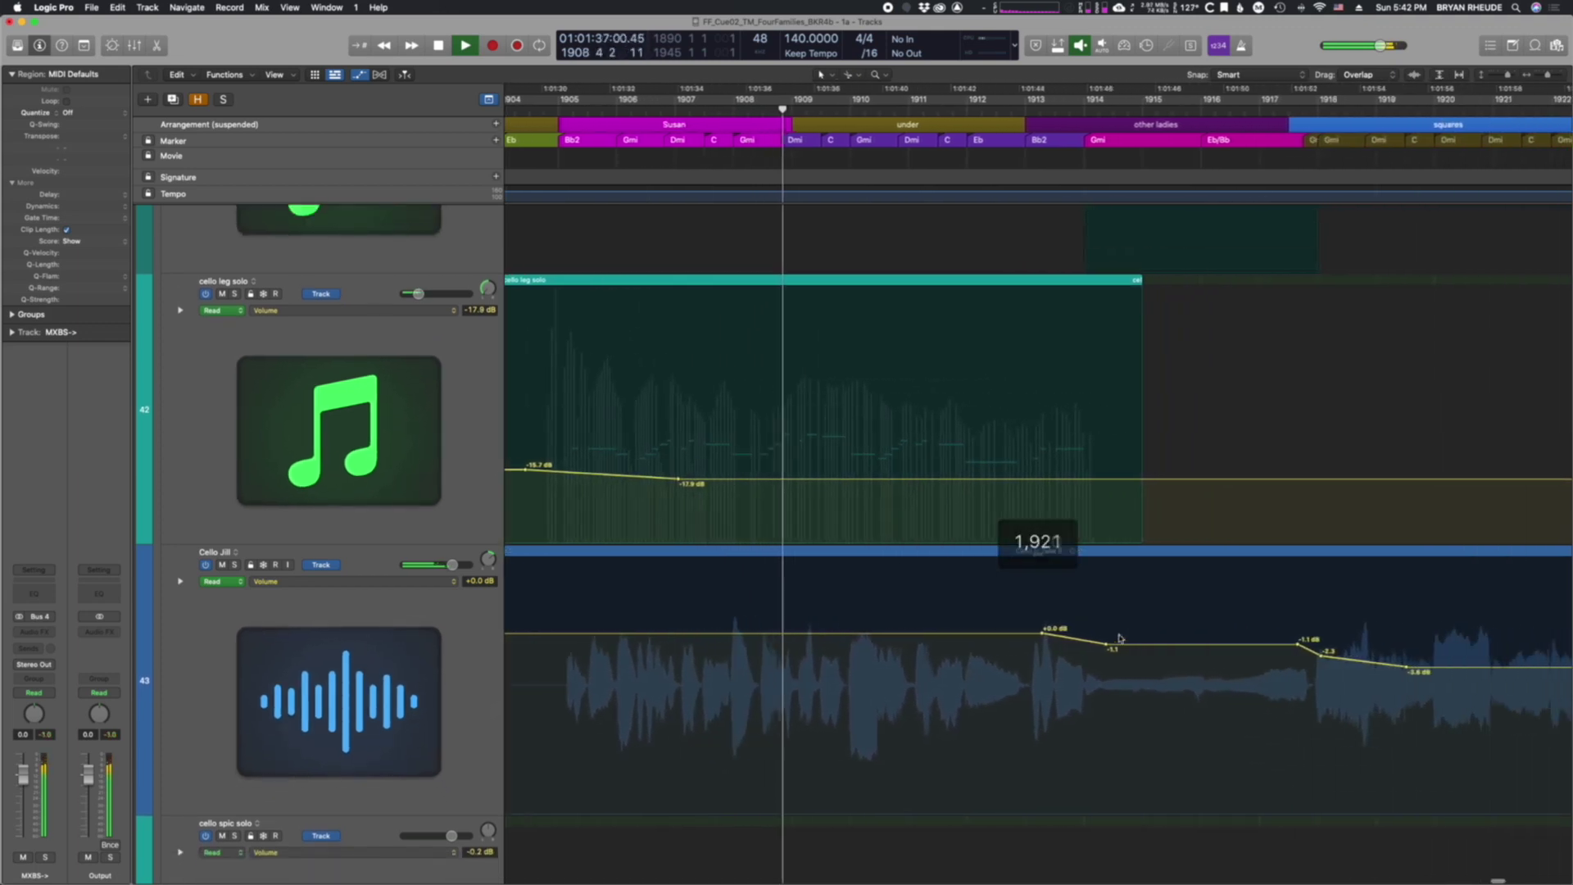
{"action": "scroll", "coordinate": [1119, 638], "scroll_direction": "up", "scroll_amount": 3}
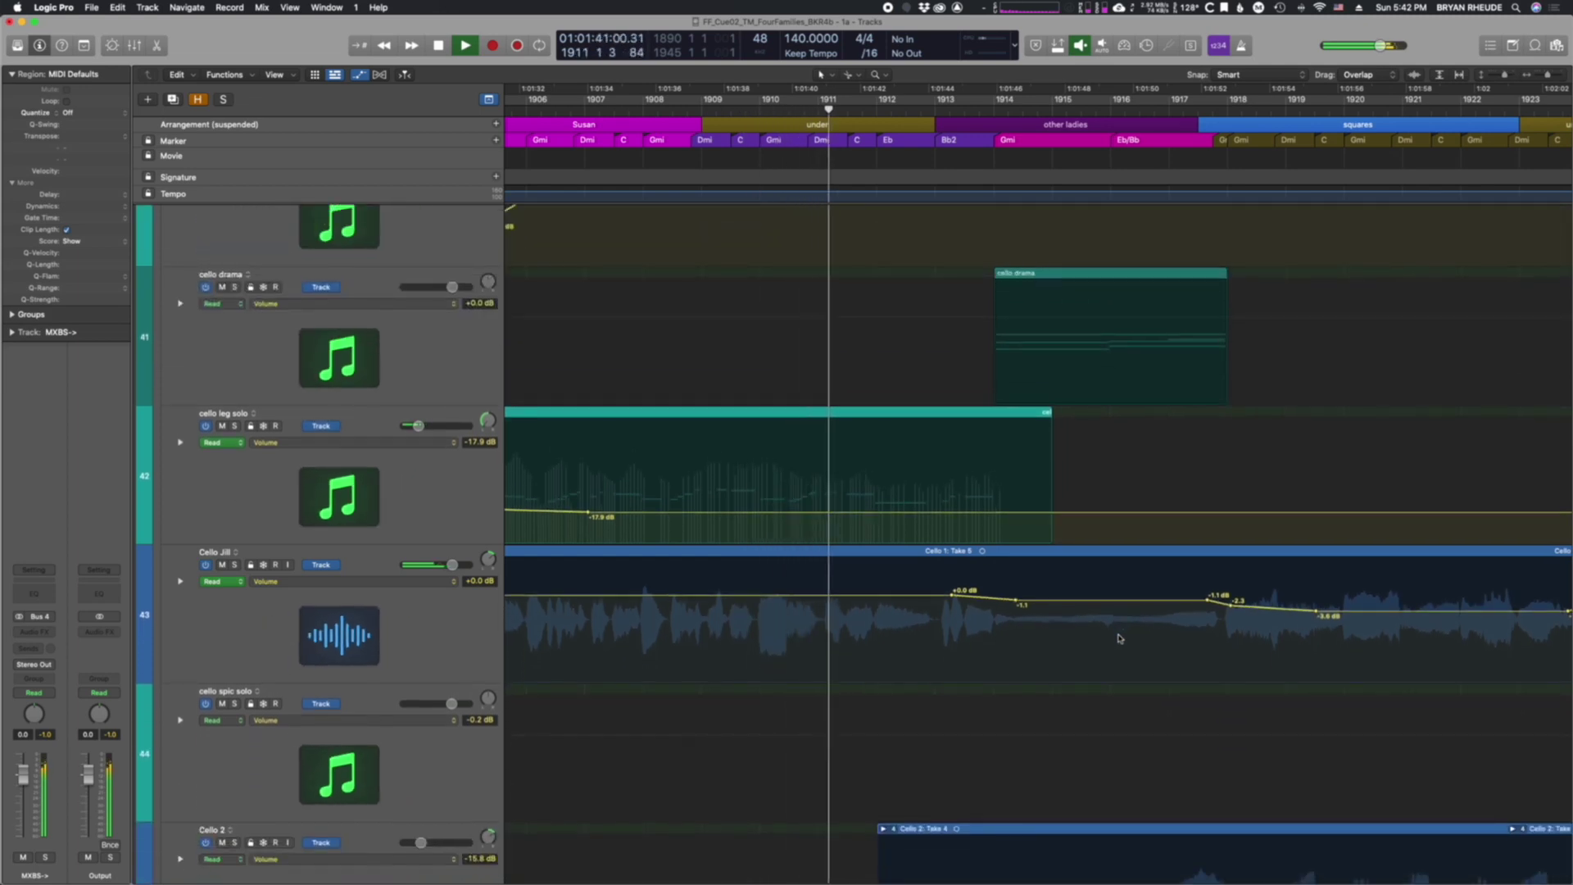
{"action": "scroll", "coordinate": [1120, 638], "scroll_direction": "up", "scroll_amount": 3}
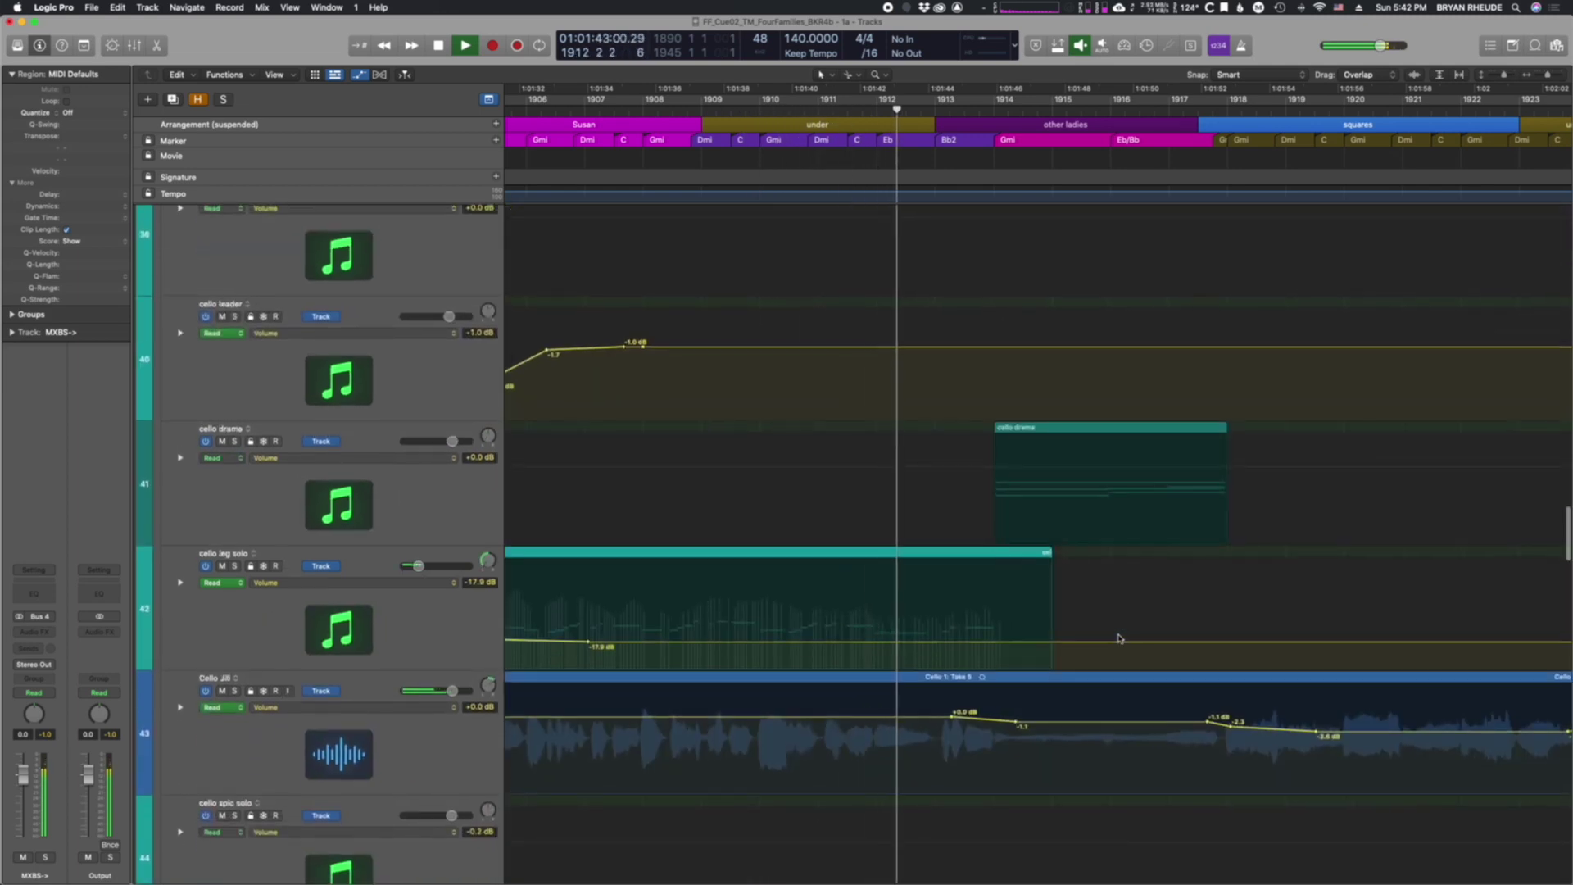
{"action": "scroll", "coordinate": [1120, 638], "scroll_direction": "right", "scroll_amount": 3}
{"action": "scroll", "coordinate": [1120, 638], "scroll_direction": "up", "scroll_amount": 3}
{"action": "scroll", "coordinate": [1120, 638], "scroll_direction": "up", "scroll_amount": 3}
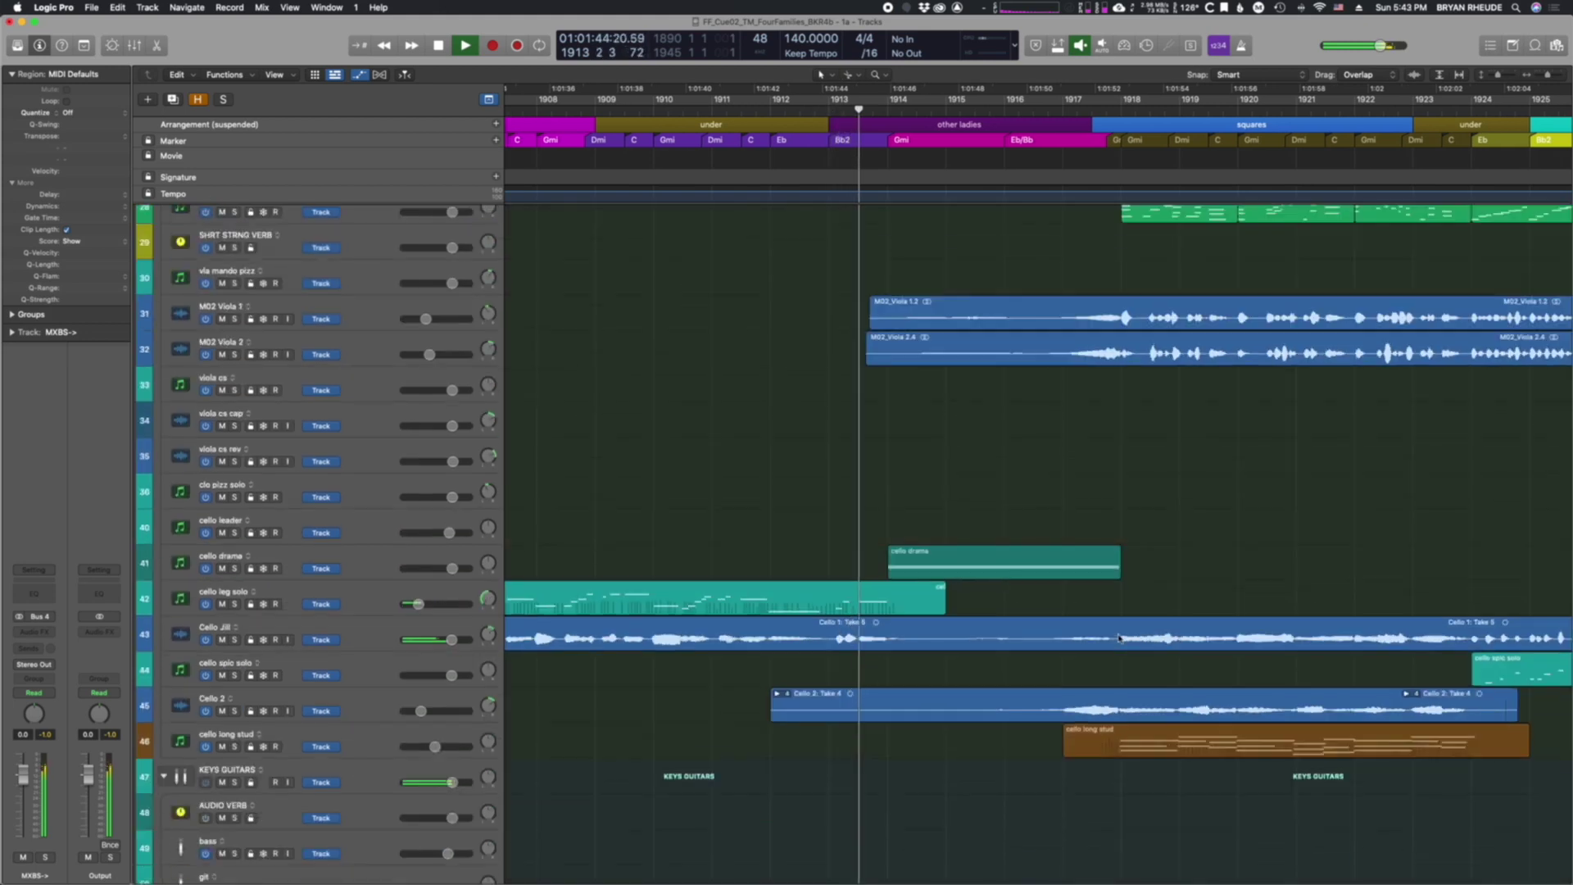
Step: Hide the track automation and expand the SOFT SYNTHS stack
{"action": "scroll", "coordinate": [1119, 638], "scroll_direction": "down", "scroll_amount": 5}
{"action": "scroll", "coordinate": [1120, 638], "scroll_direction": "up", "scroll_amount": 8}
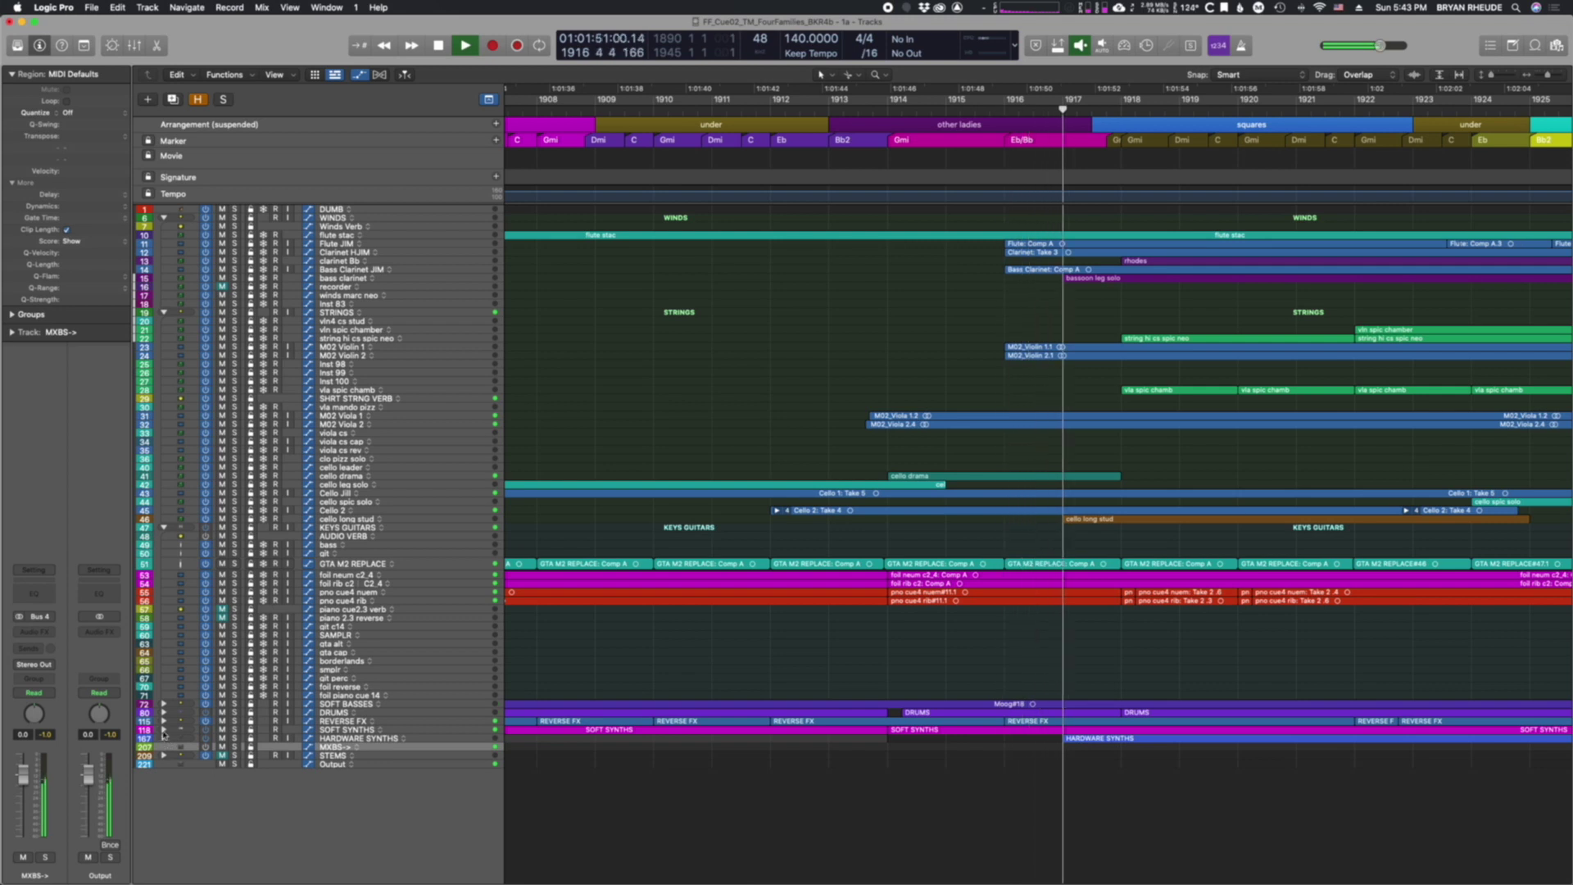
{"action": "left_click", "coordinate": [164, 729]}
{"action": "scroll", "coordinate": [961, 764], "scroll_direction": "right", "scroll_amount": 5}
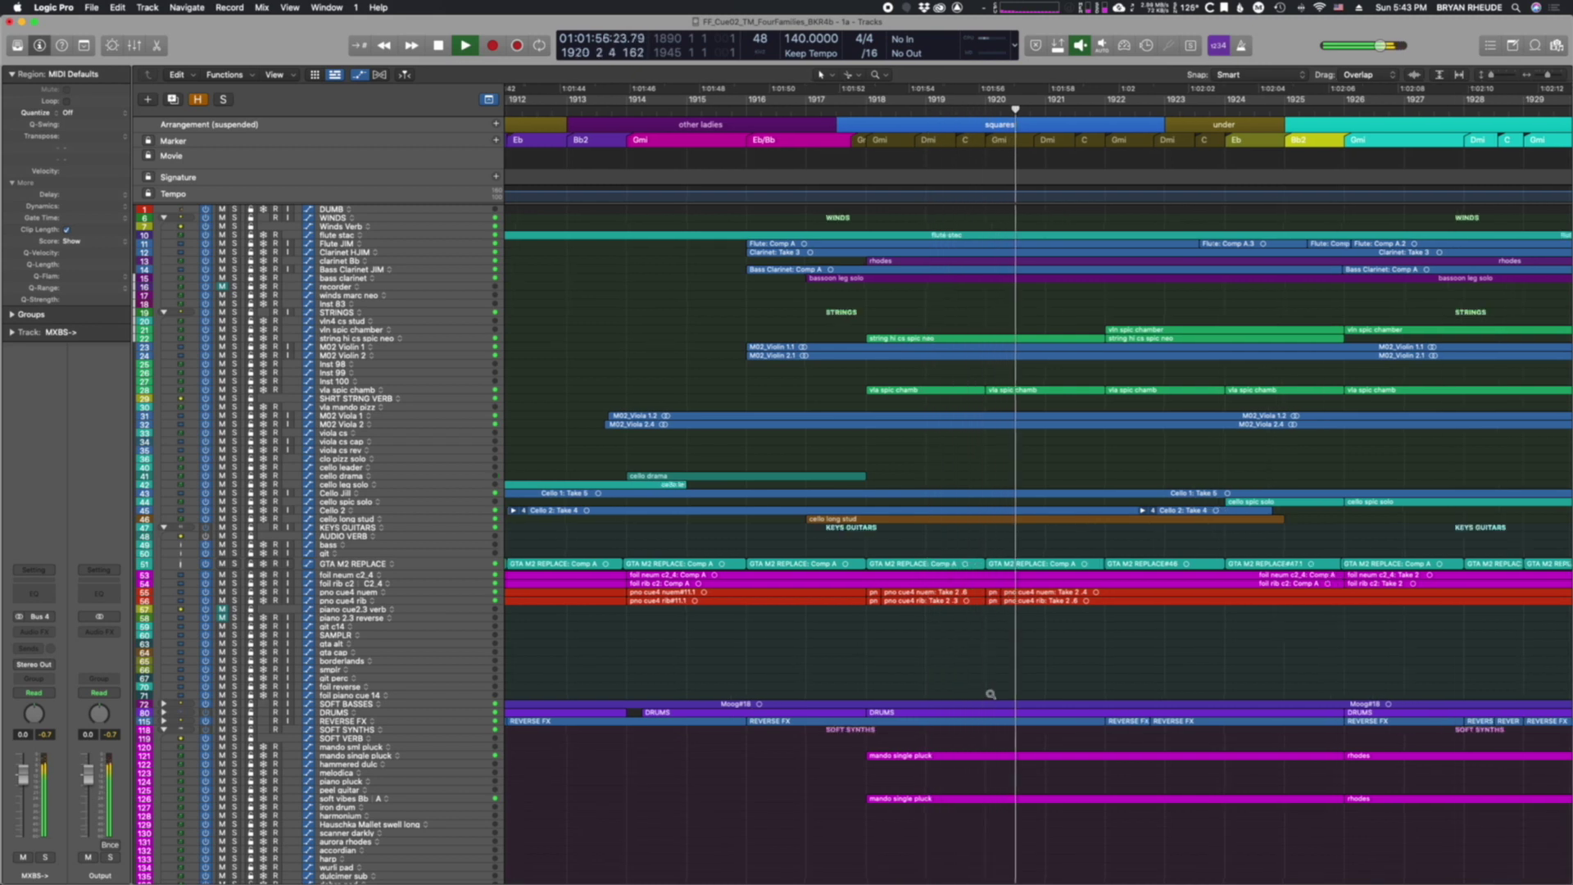
Step: Follow playback through the squares, under and VO sections, examining the violin, viola and cello regions in the STRINGS stack
{"action": "scroll", "coordinate": [1005, 747], "scroll_direction": "up", "scroll_amount": 3}
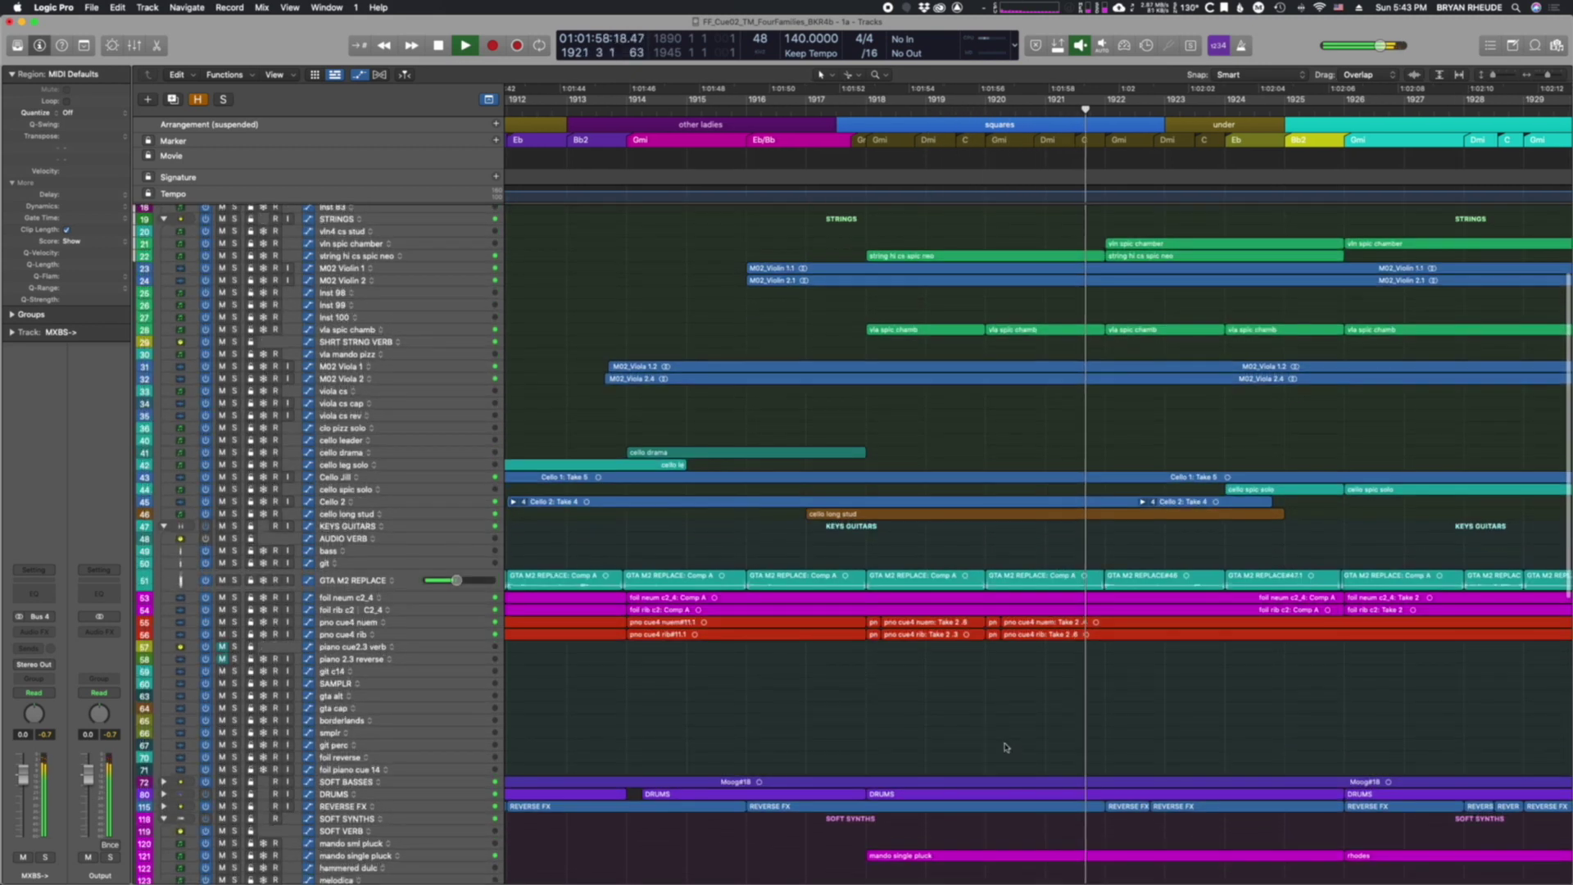
{"action": "scroll", "coordinate": [1006, 747], "scroll_direction": "up", "scroll_amount": 2}
{"action": "scroll", "coordinate": [1005, 747], "scroll_direction": "right", "scroll_amount": 5}
{"action": "scroll", "coordinate": [1005, 747], "scroll_direction": "down", "scroll_amount": 2}
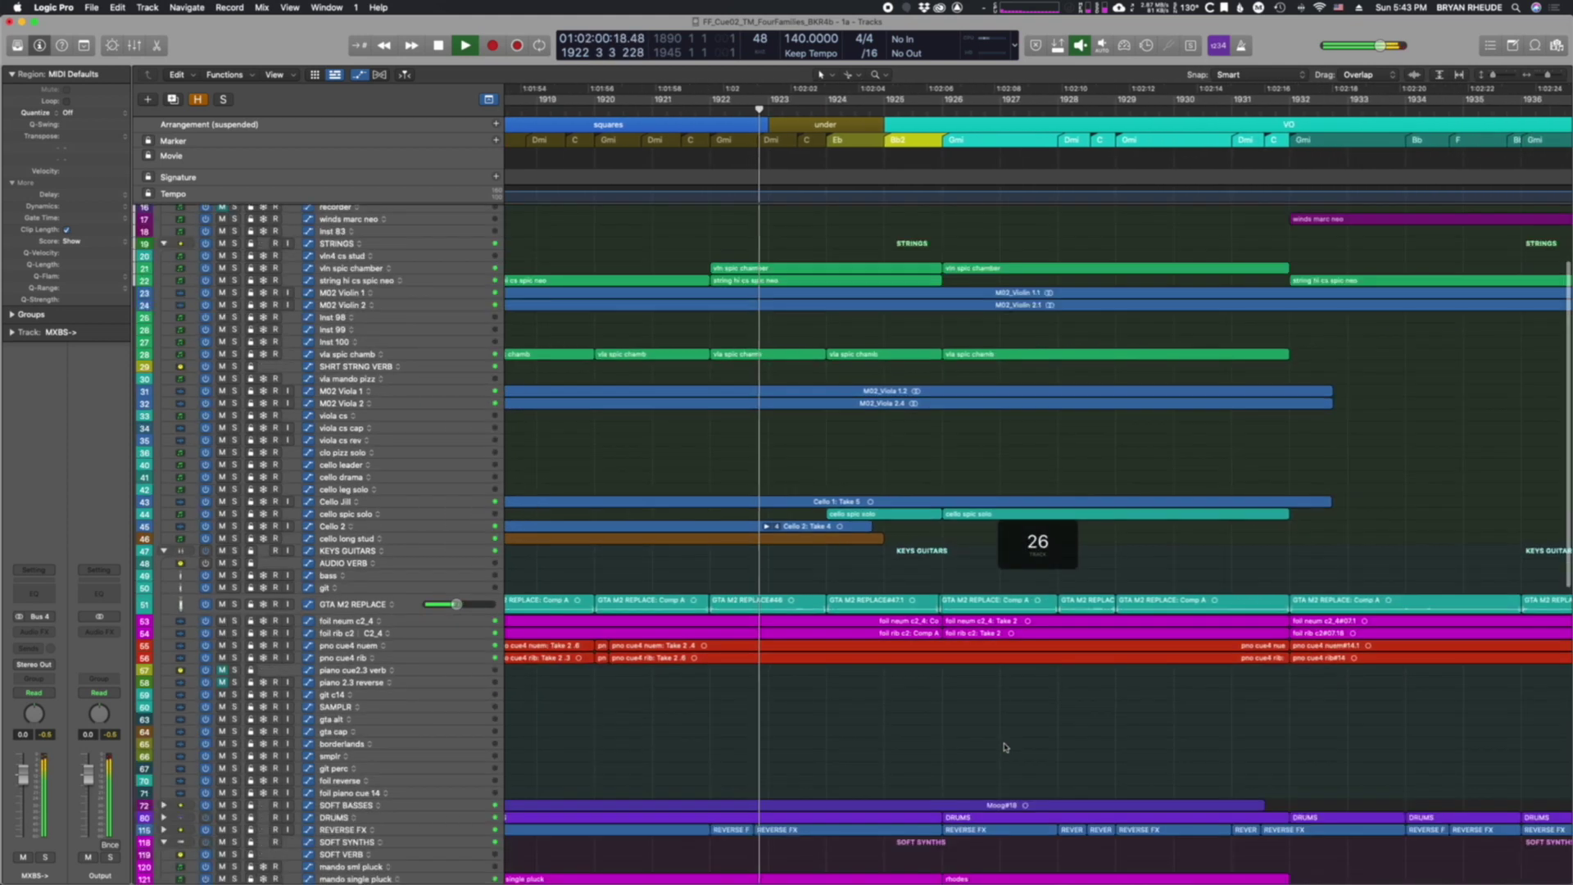
{"action": "scroll", "coordinate": [1004, 747], "scroll_direction": "down", "scroll_amount": 1}
{"action": "scroll", "coordinate": [1004, 747], "scroll_direction": "right", "scroll_amount": 2}
{"action": "scroll", "coordinate": [1005, 745], "scroll_direction": "up", "scroll_amount": 1}
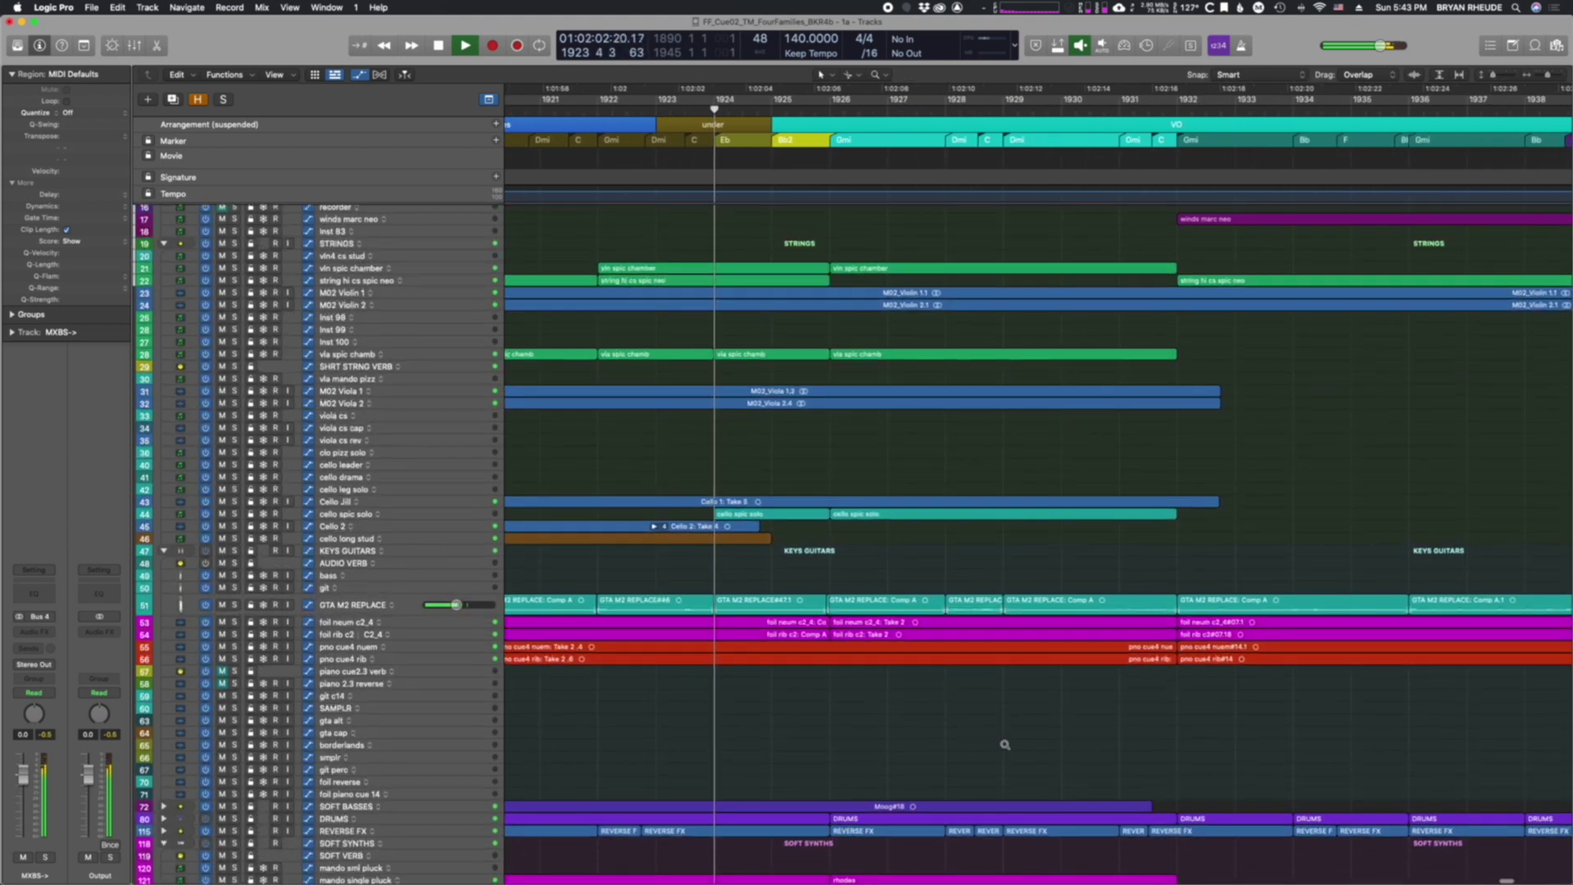
{"action": "scroll", "coordinate": [1005, 744], "scroll_direction": "up", "scroll_amount": 3}
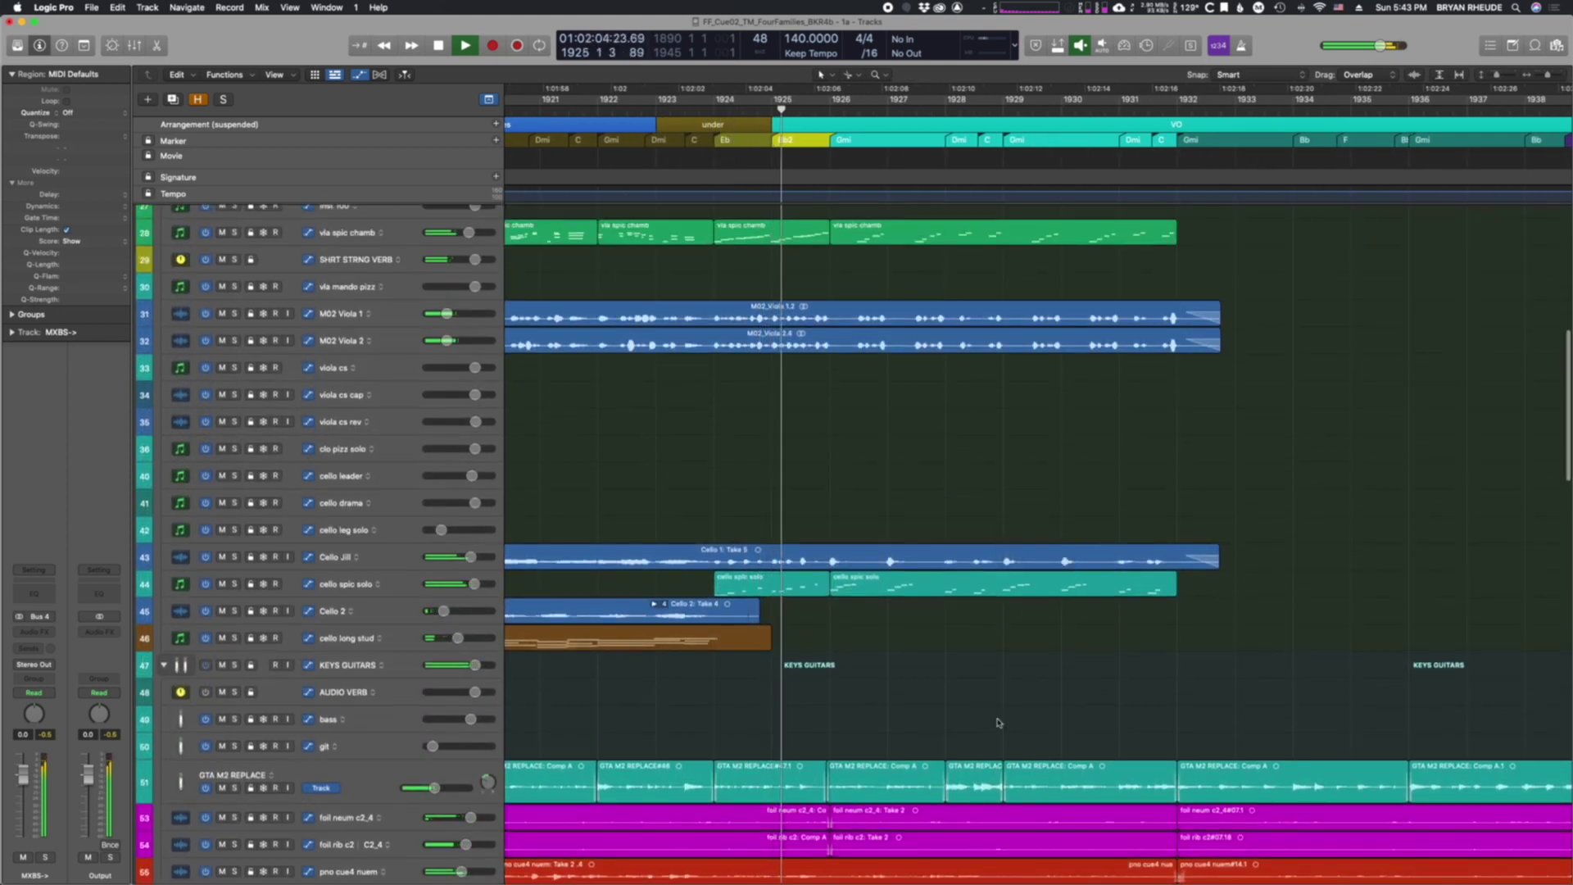
{"action": "scroll", "coordinate": [998, 722], "scroll_direction": "up", "scroll_amount": 5}
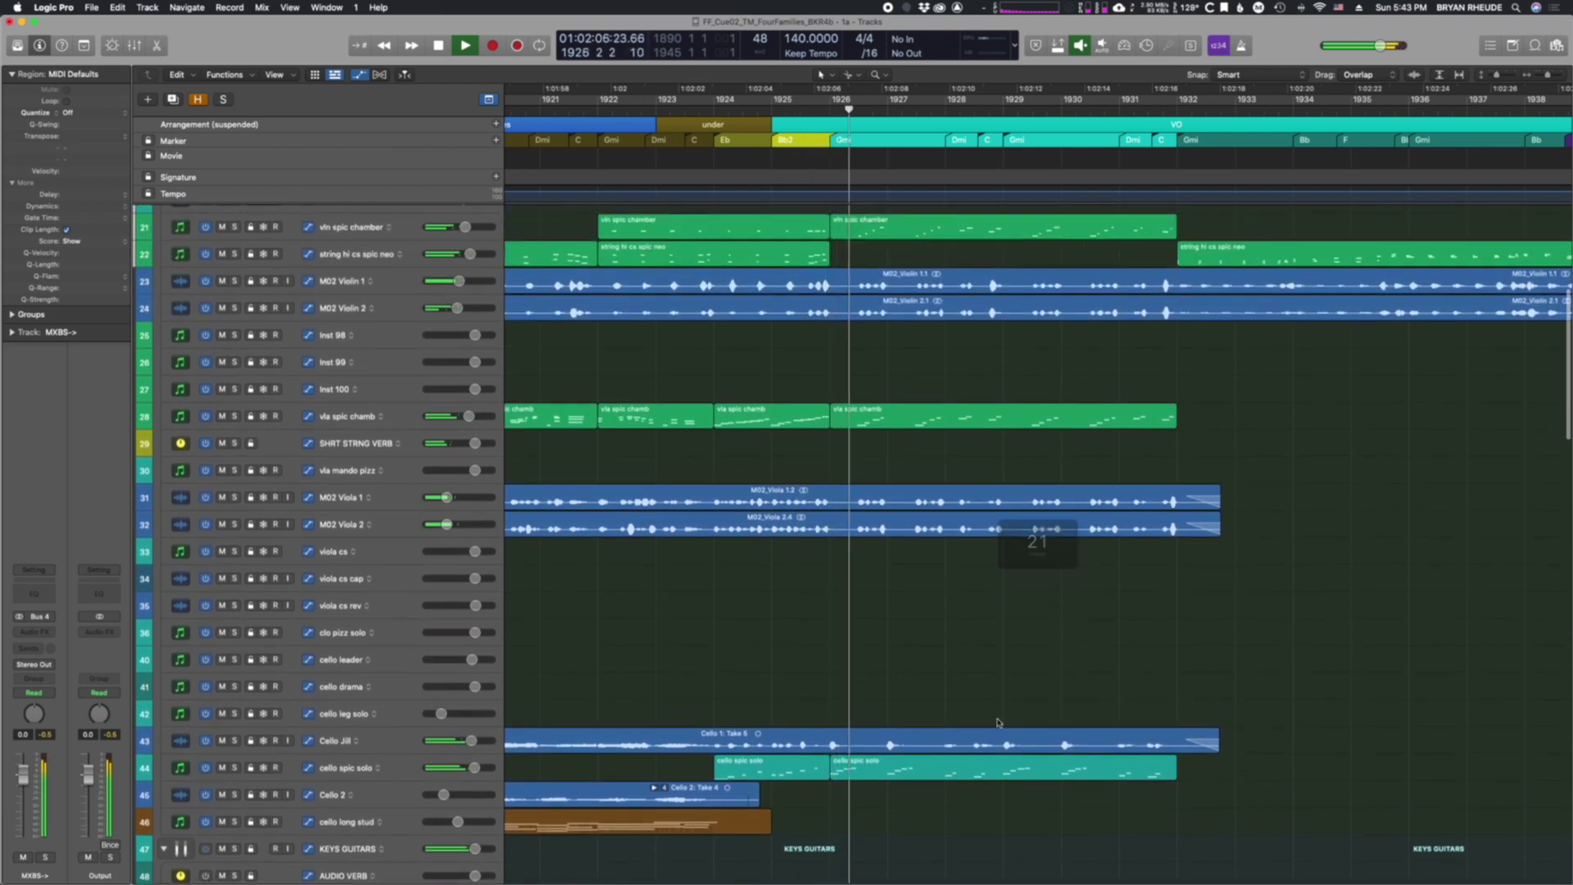
{"action": "scroll", "coordinate": [997, 723], "scroll_direction": "right", "scroll_amount": 2}
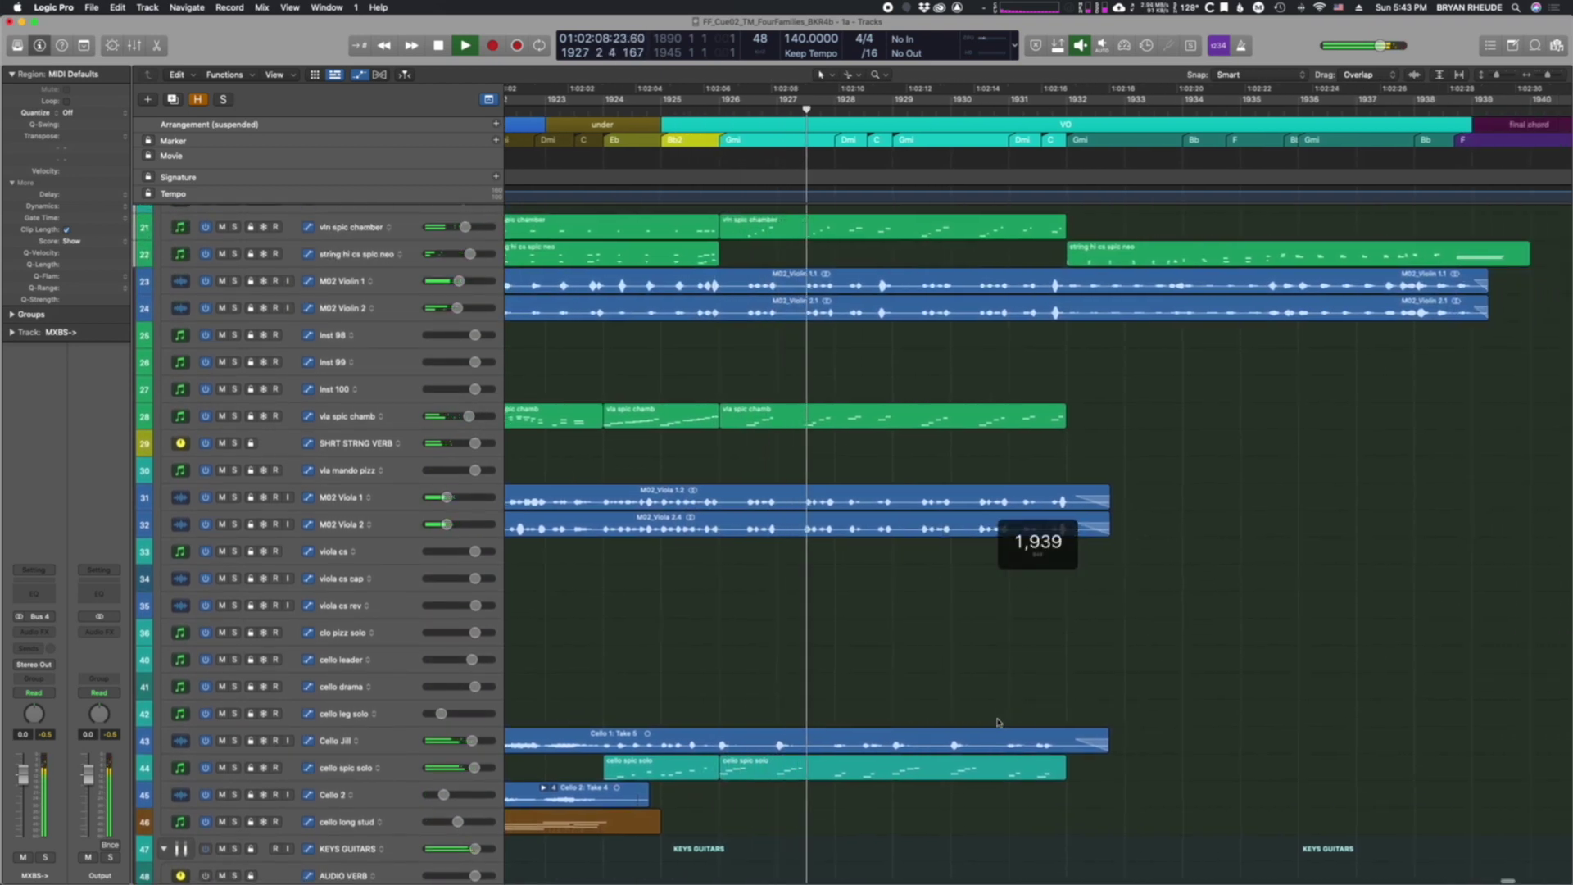
{"action": "scroll", "coordinate": [997, 723], "scroll_direction": "left", "scroll_amount": 1}
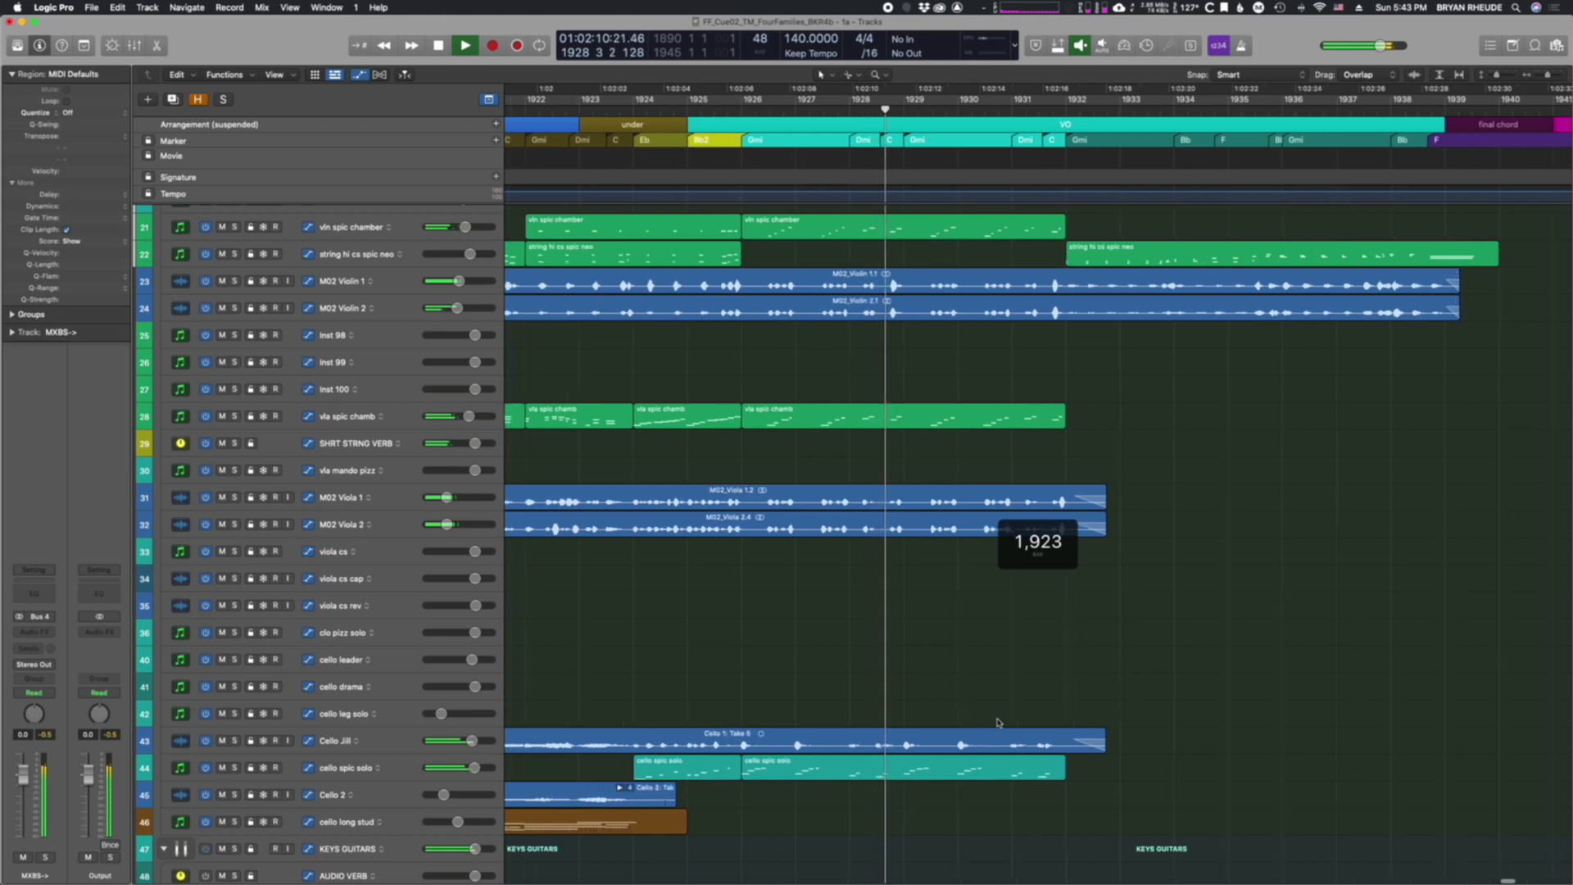
Step: Examine the KEYS GUITARS and SOFT SYNTHS regions from the VO section towards the final chord, including an overview of all stacks
{"action": "scroll", "coordinate": [1001, 728], "scroll_direction": "down", "scroll_amount": 3}
{"action": "scroll", "coordinate": [1224, 765], "scroll_direction": "down", "scroll_amount": 5}
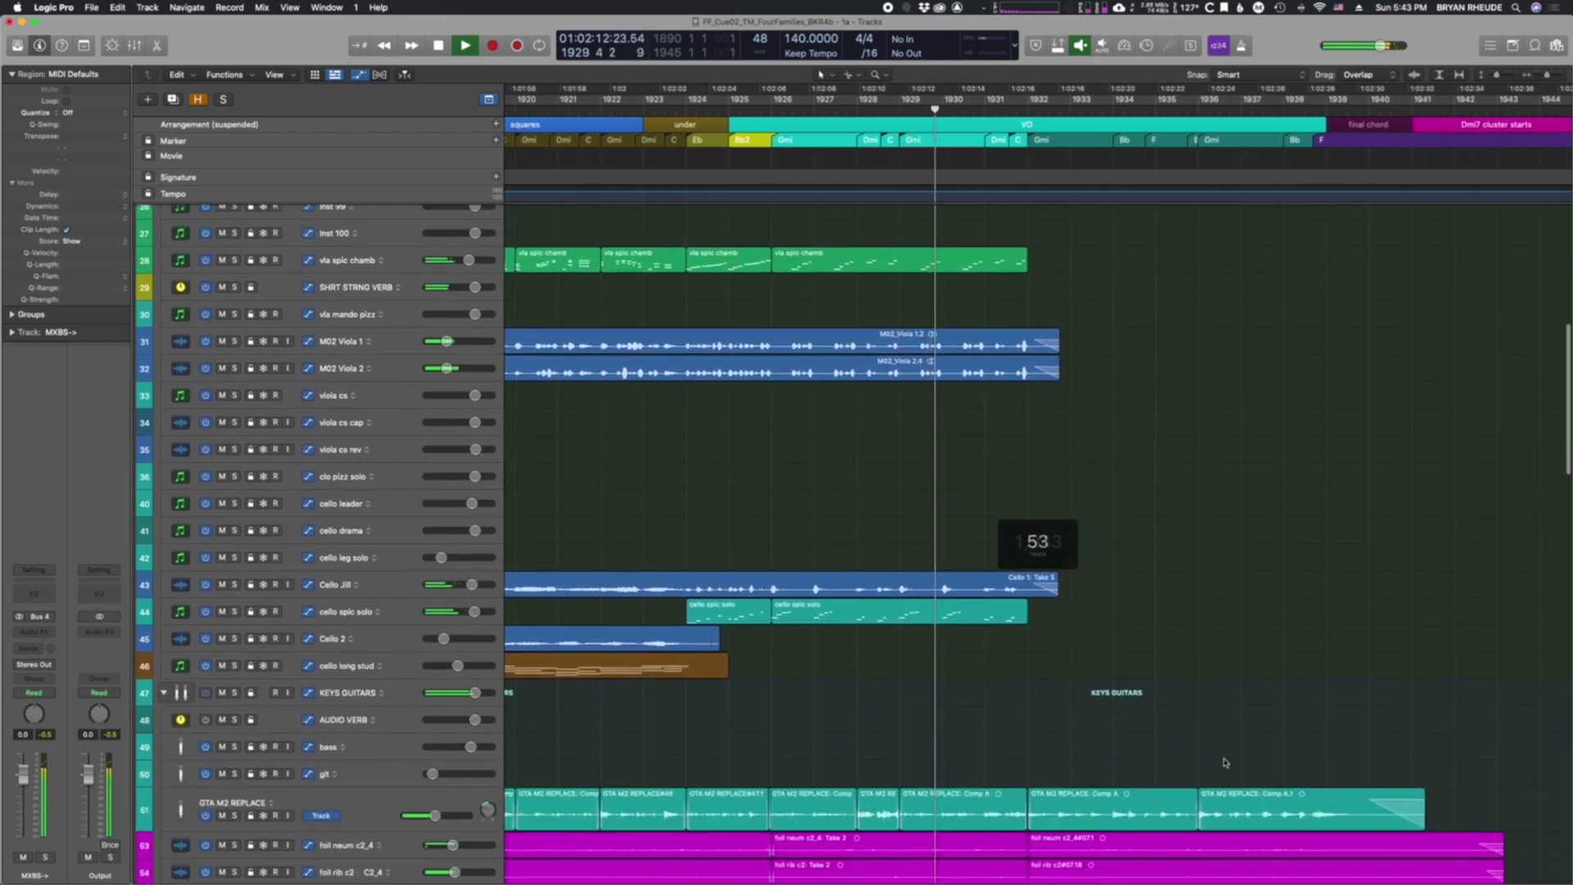
{"action": "scroll", "coordinate": [1223, 765], "scroll_direction": "right", "scroll_amount": 3}
{"action": "scroll", "coordinate": [1223, 763], "scroll_direction": "down", "scroll_amount": 3}
{"action": "scroll", "coordinate": [1223, 763], "scroll_direction": "down", "scroll_amount": 5}
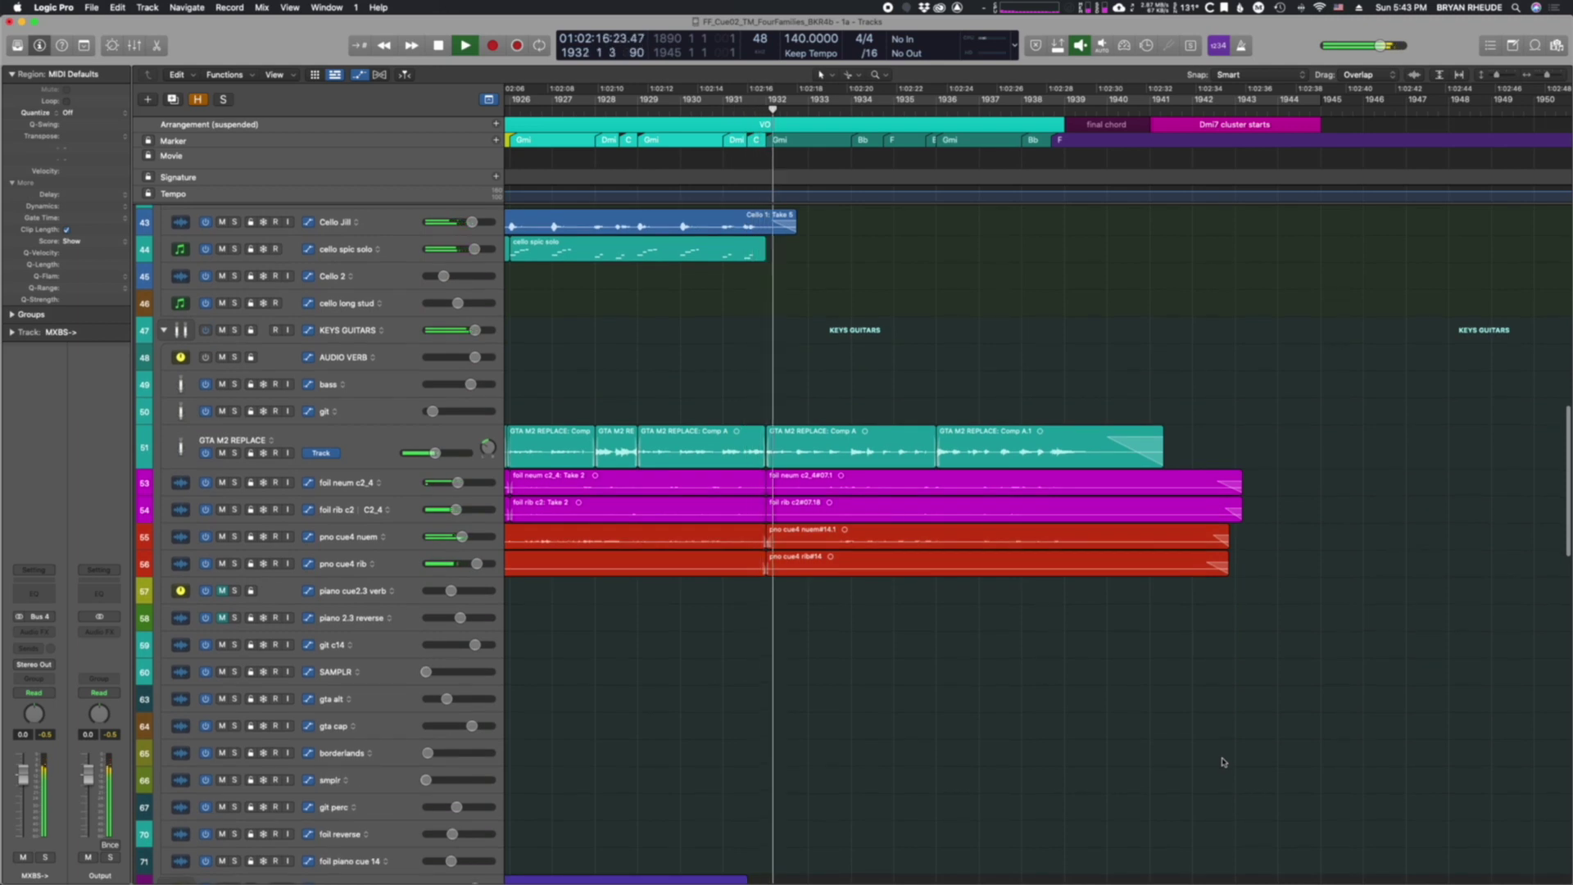
{"action": "scroll", "coordinate": [1223, 762], "scroll_direction": "down", "scroll_amount": 10}
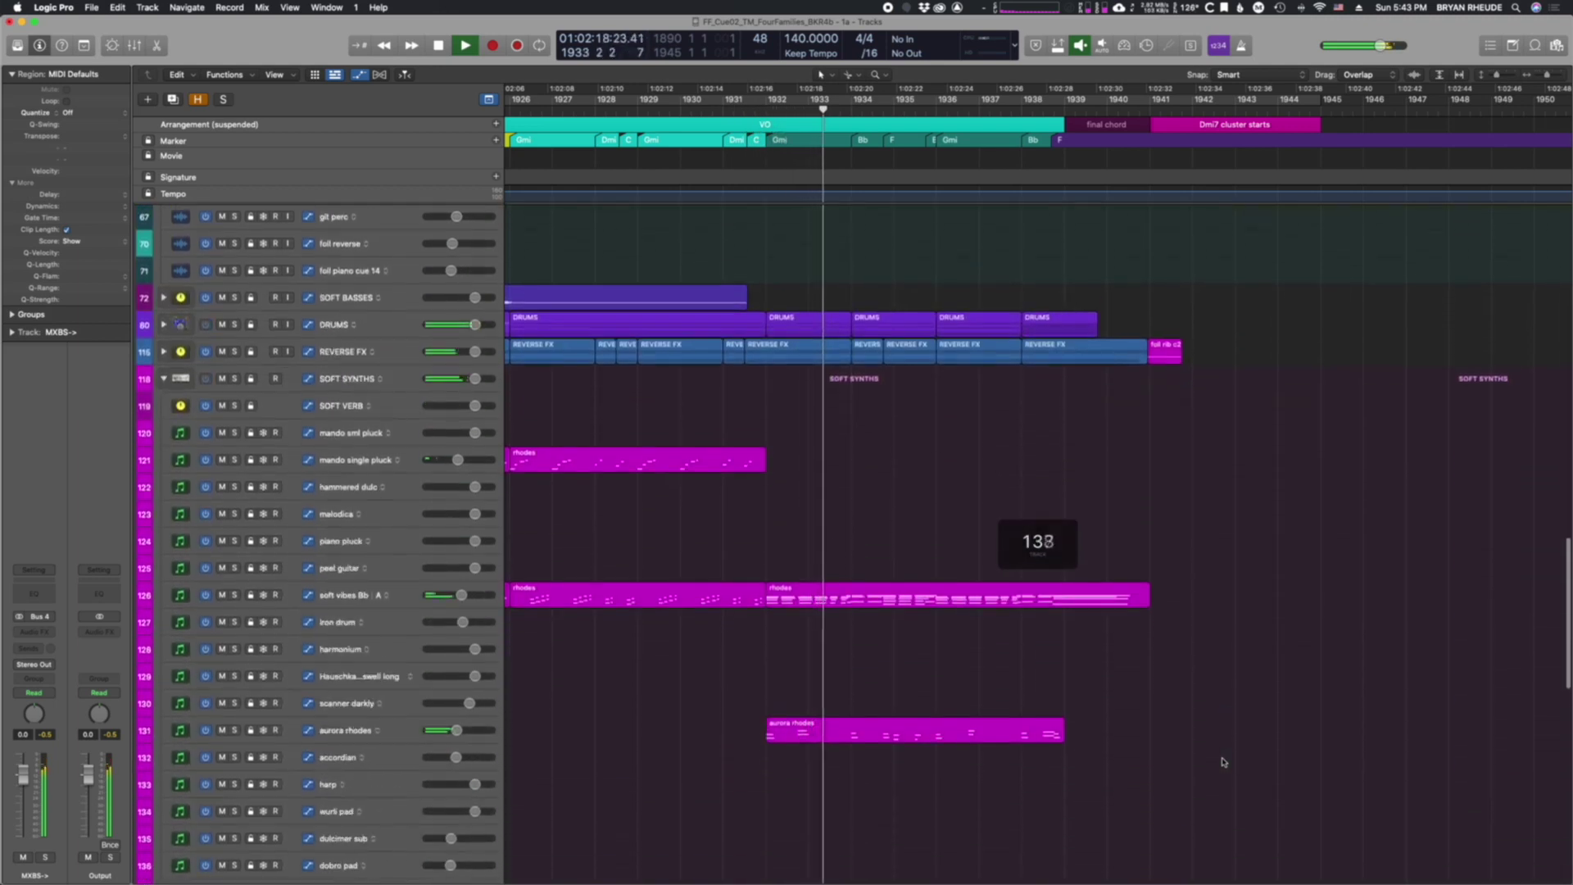
{"action": "scroll", "coordinate": [1223, 762], "scroll_direction": "down", "scroll_amount": 5}
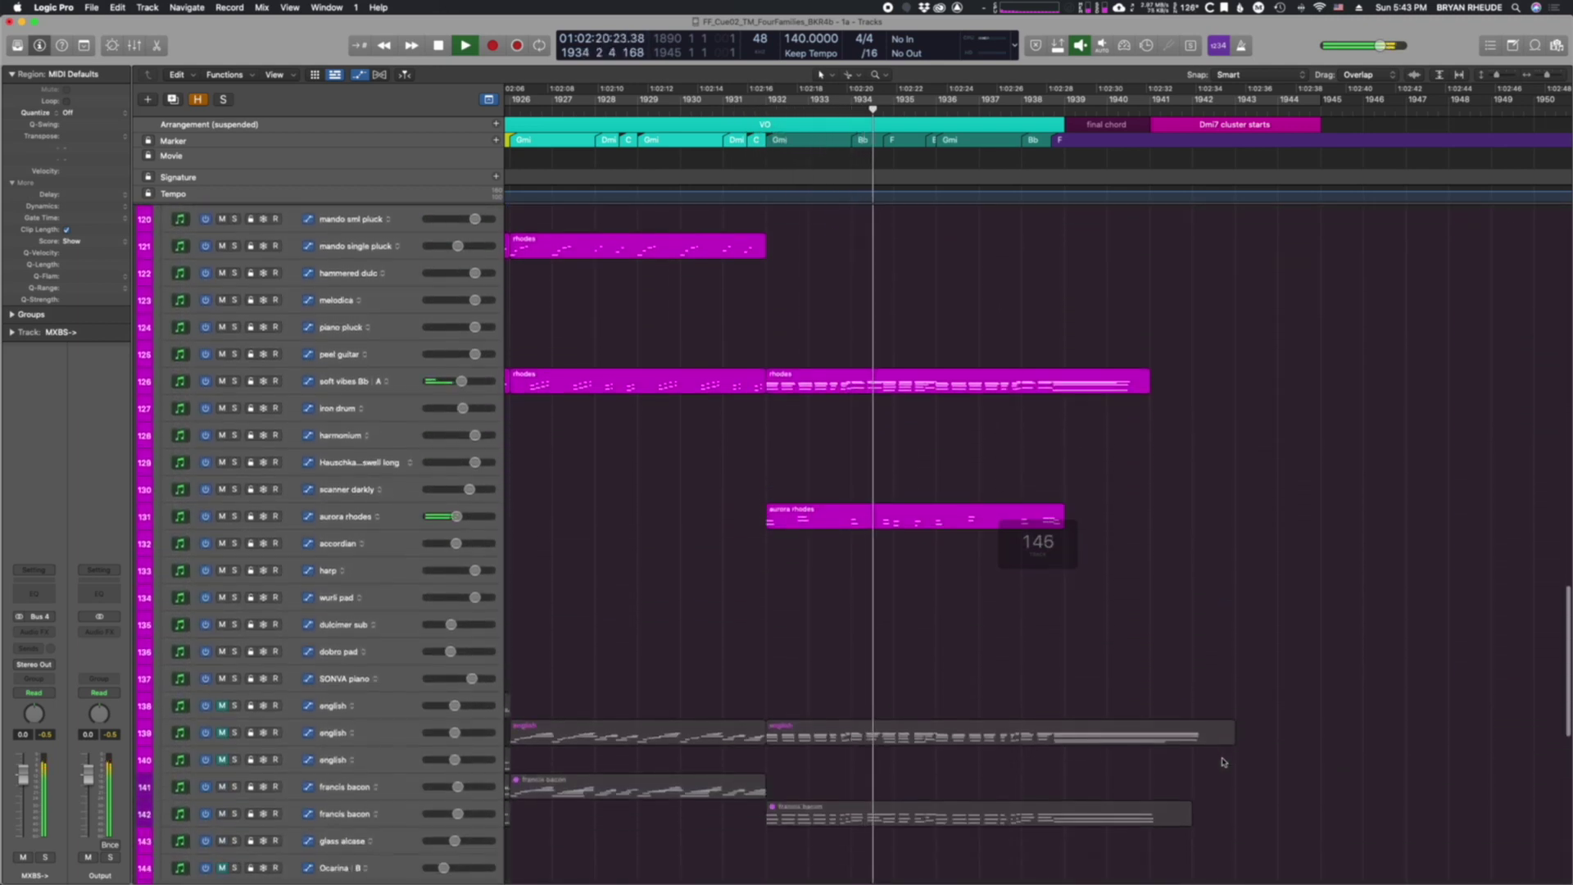
{"action": "scroll", "coordinate": [1221, 762], "scroll_direction": "down", "scroll_amount": 7}
{"action": "key", "text": "super+Up"}
{"action": "key", "text": "super+Up"}
{"action": "key", "text": "super+Up"}
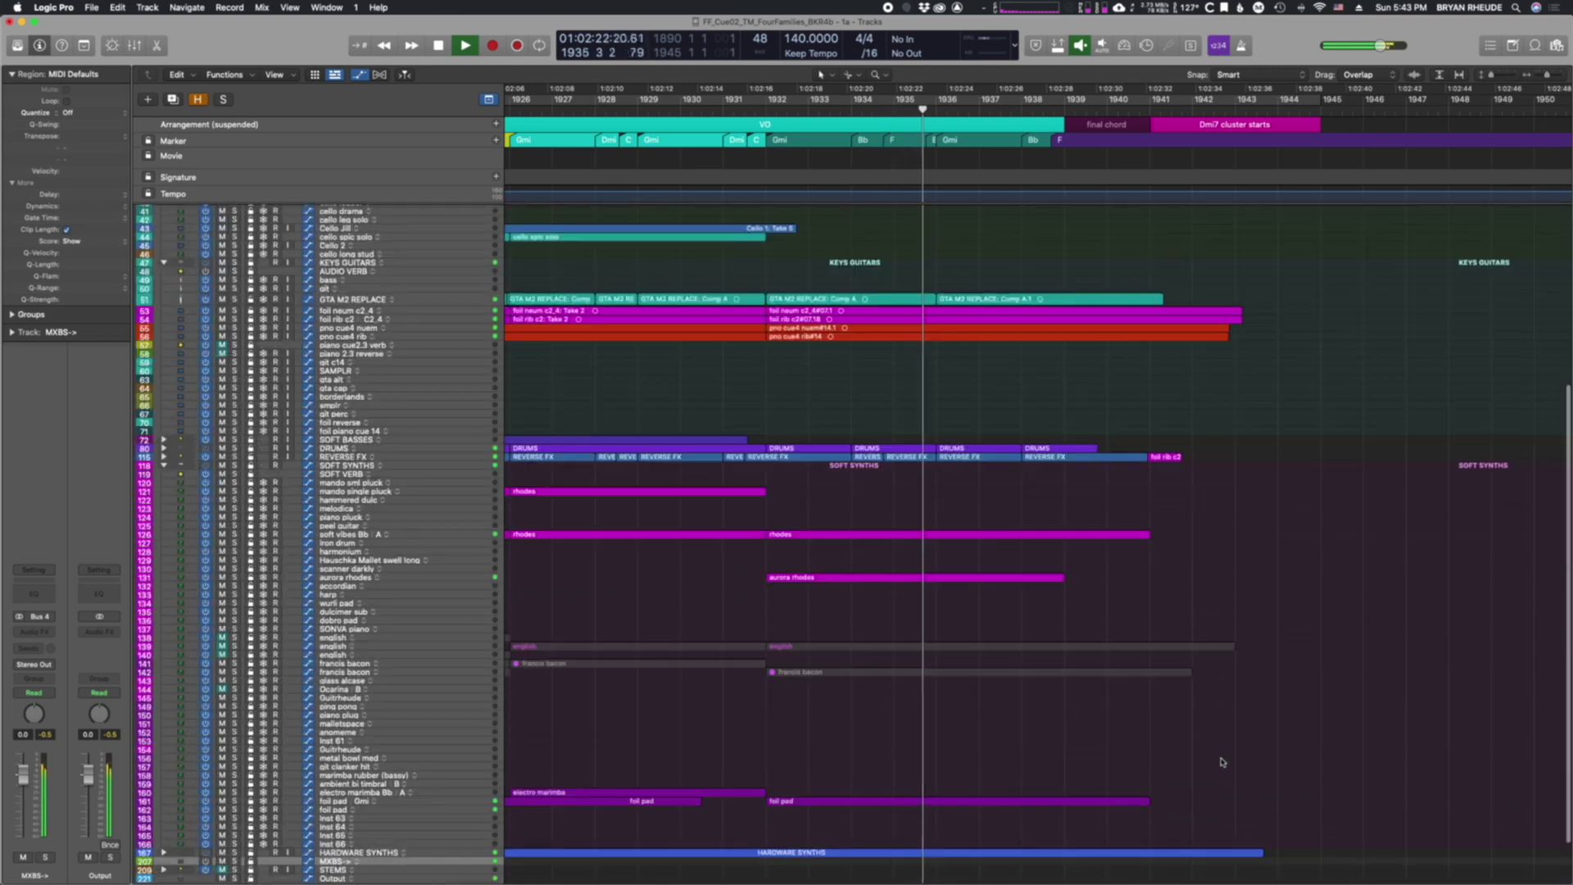
{"action": "scroll", "coordinate": [1201, 760], "scroll_direction": "up", "scroll_amount": 10}
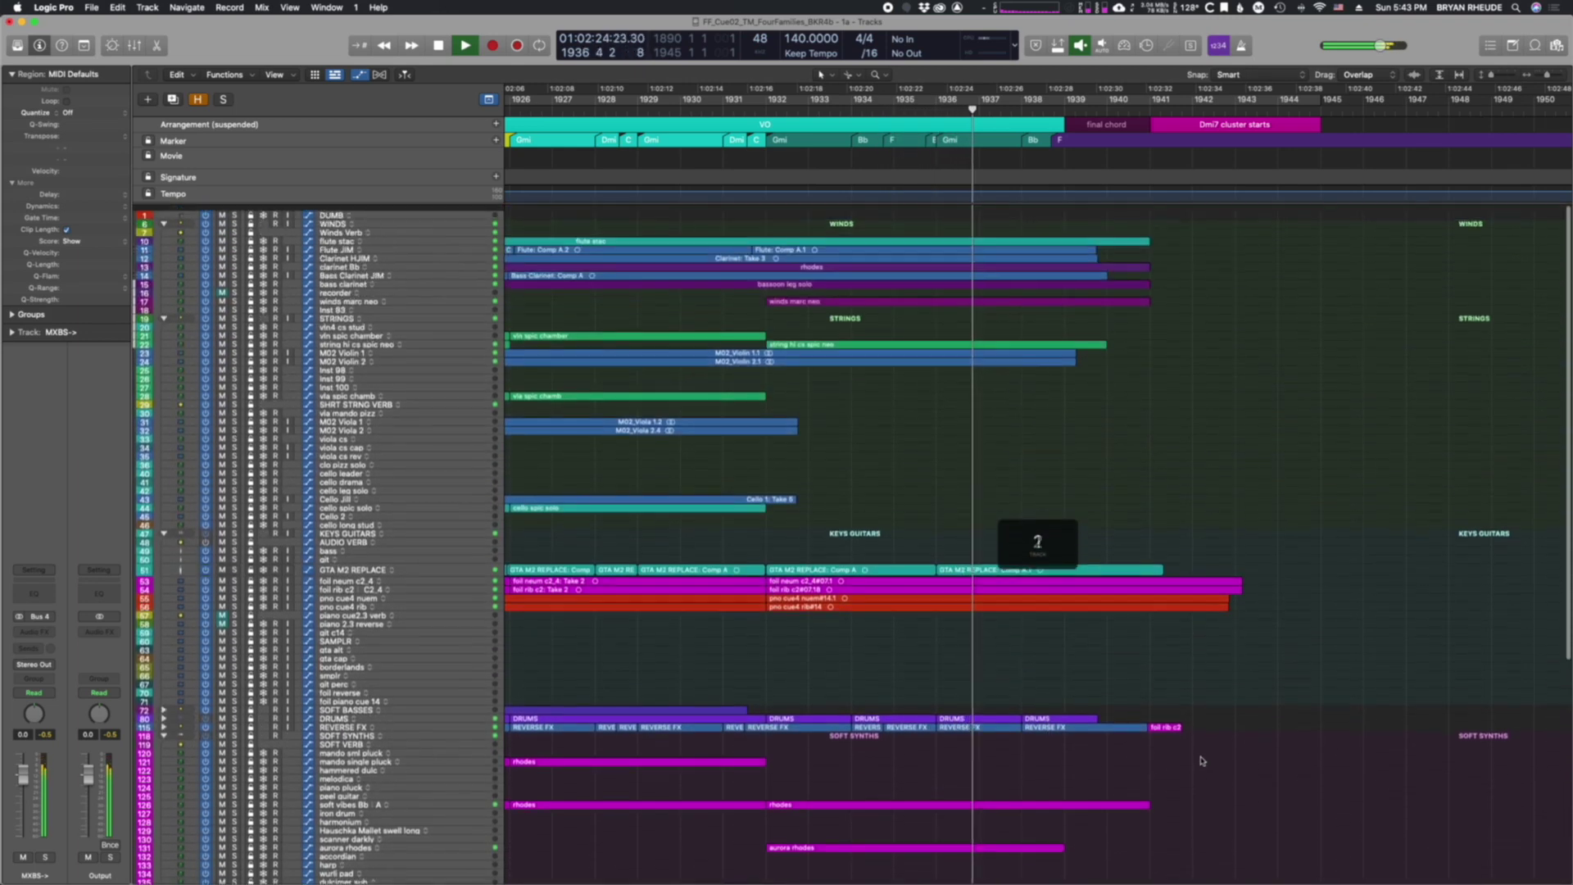